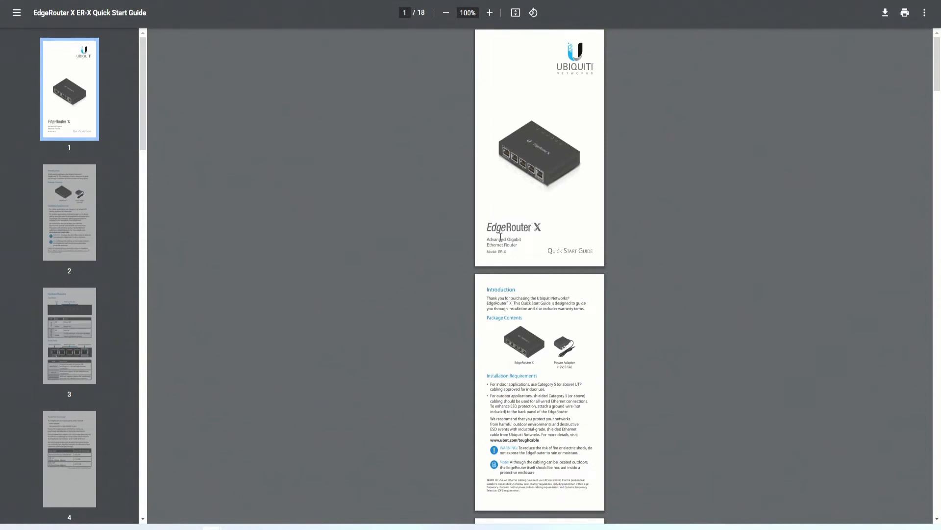
Enlarge the EdgeRouter X Quick Start Guide to 250% and look over its opening pages.
{"action": "left_click", "coordinate": [490, 20]}
{"action": "left_click", "coordinate": [490, 20]}
{"action": "left_click", "coordinate": [490, 19]}
{"action": "left_click", "coordinate": [492, 20]}
{"action": "left_click", "coordinate": [493, 20]}
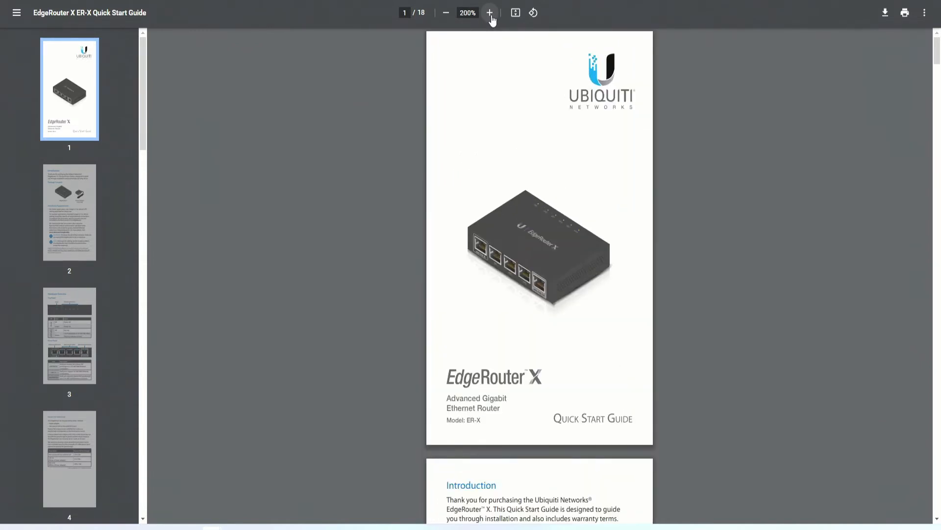
{"action": "left_click", "coordinate": [493, 21]}
{"action": "scroll", "coordinate": [563, 168], "scroll_direction": "down", "scroll_amount": 2}
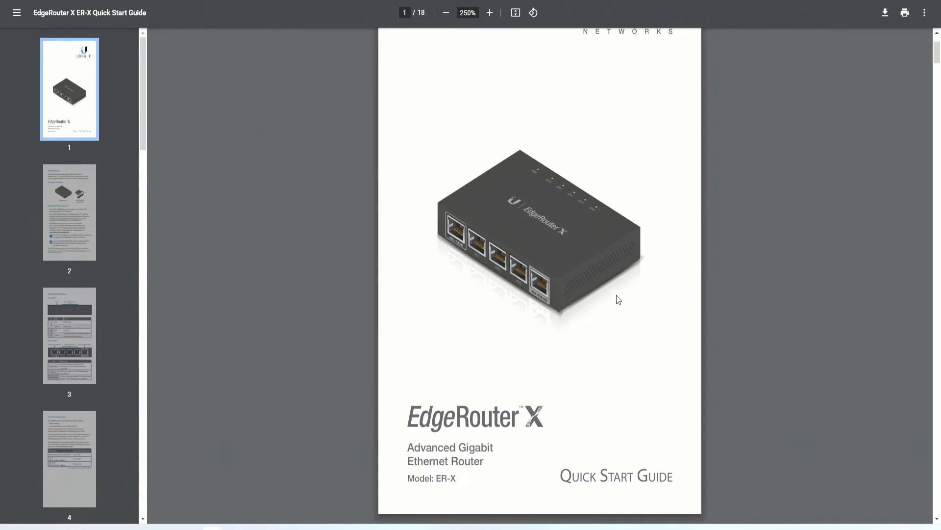
{"action": "scroll", "coordinate": [623, 255], "scroll_direction": "up", "scroll_amount": 3}
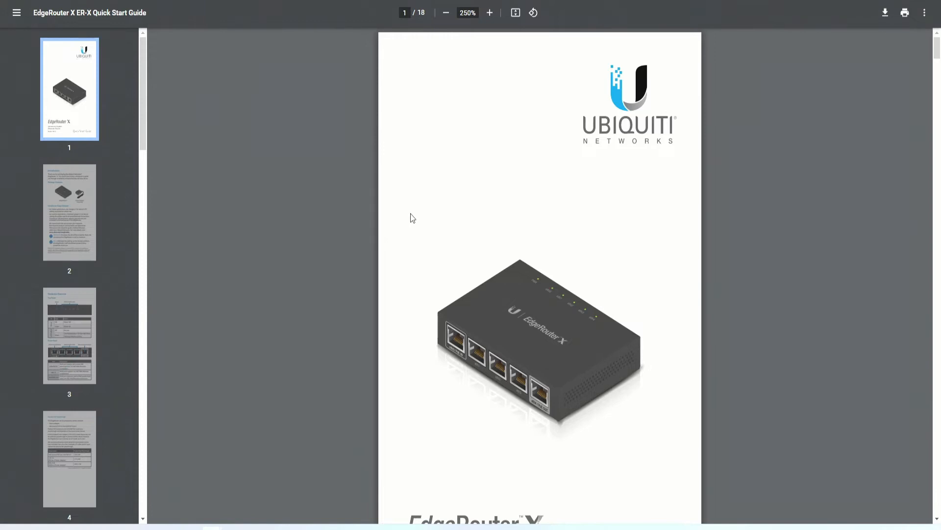
{"action": "scroll", "coordinate": [399, 223], "scroll_direction": "down", "scroll_amount": 7}
{"action": "scroll", "coordinate": [397, 240], "scroll_direction": "up", "scroll_amount": 7}
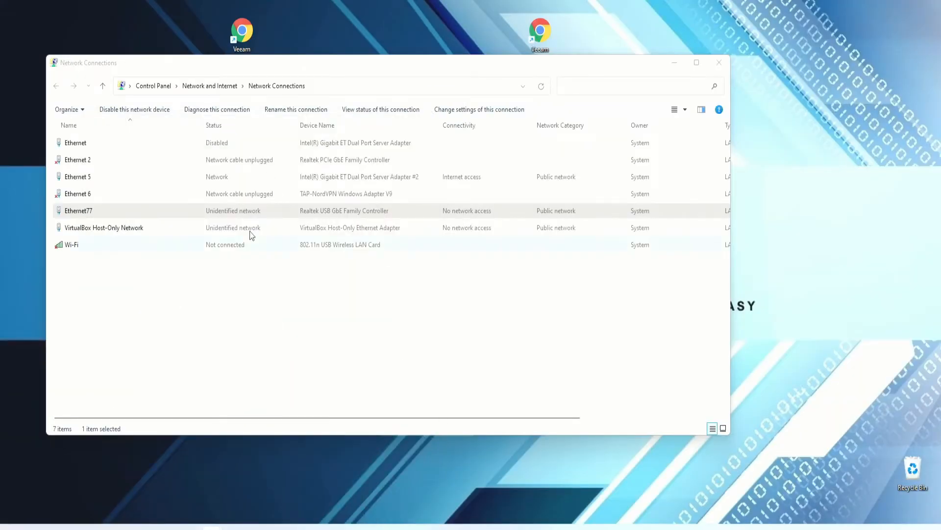
{"action": "left_click", "coordinate": [116, 214]}
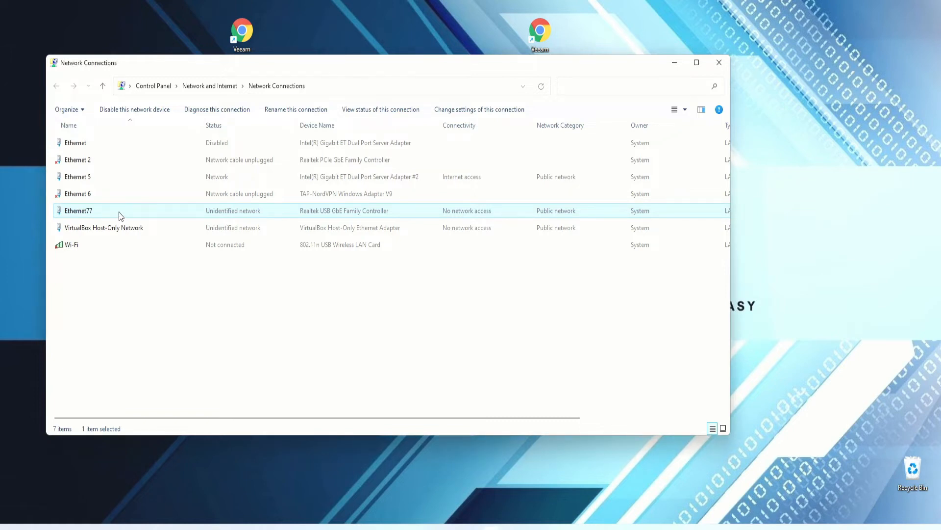
{"action": "right_click", "coordinate": [245, 214]}
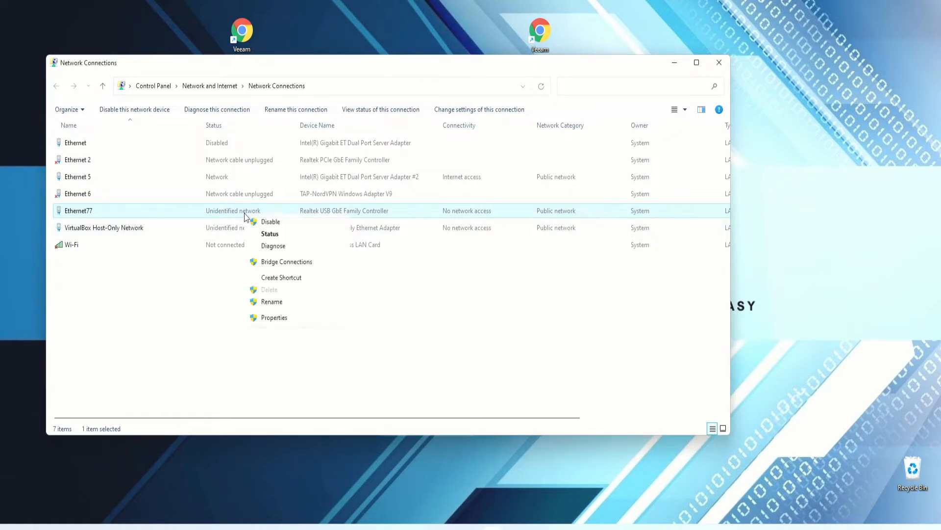
{"action": "left_click", "coordinate": [152, 213]}
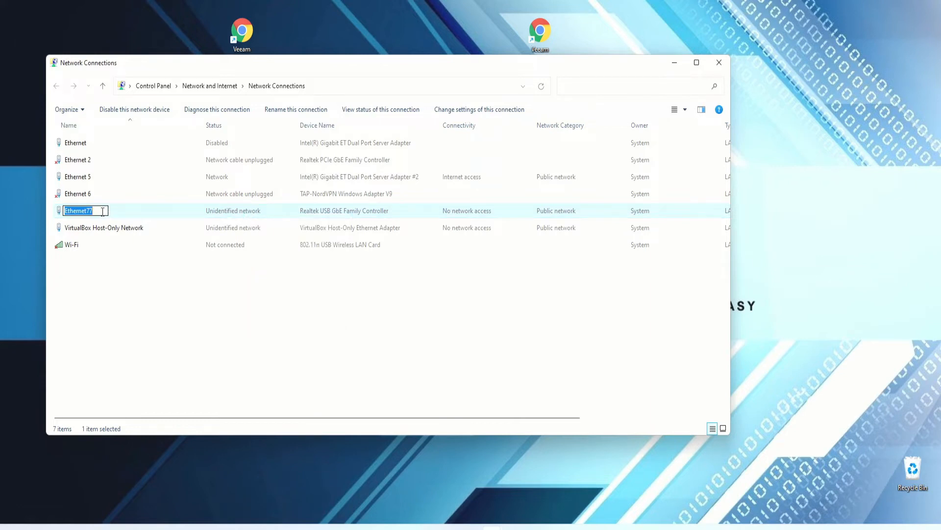
{"action": "right_click", "coordinate": [102, 214]}
{"action": "left_click", "coordinate": [233, 210]}
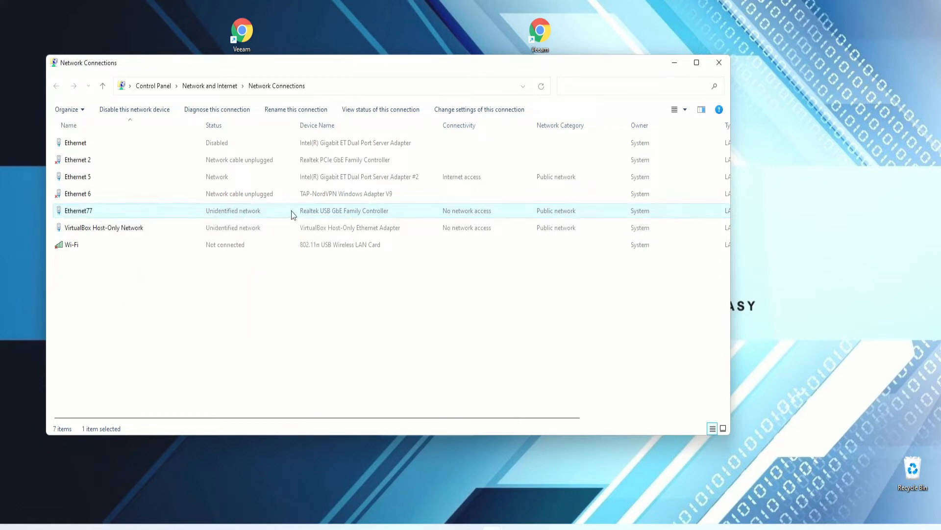
{"action": "right_click", "coordinate": [274, 212]}
{"action": "left_click", "coordinate": [202, 337]}
Show the Control Panel items as small icons and open the adapter settings from Network and Sharing Center.
{"action": "left_click", "coordinate": [153, 86]}
{"action": "left_click", "coordinate": [535, 119]}
{"action": "left_click", "coordinate": [547, 162]}
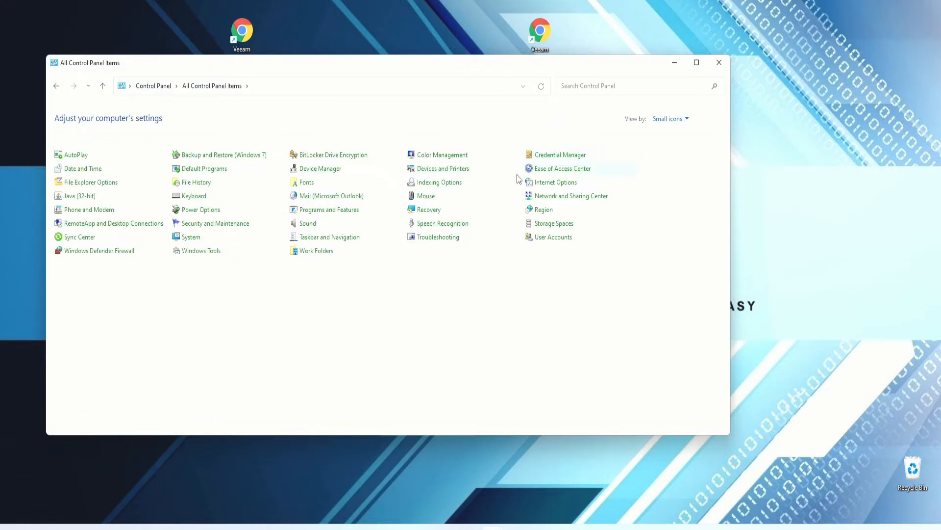
{"action": "left_click", "coordinate": [576, 197]}
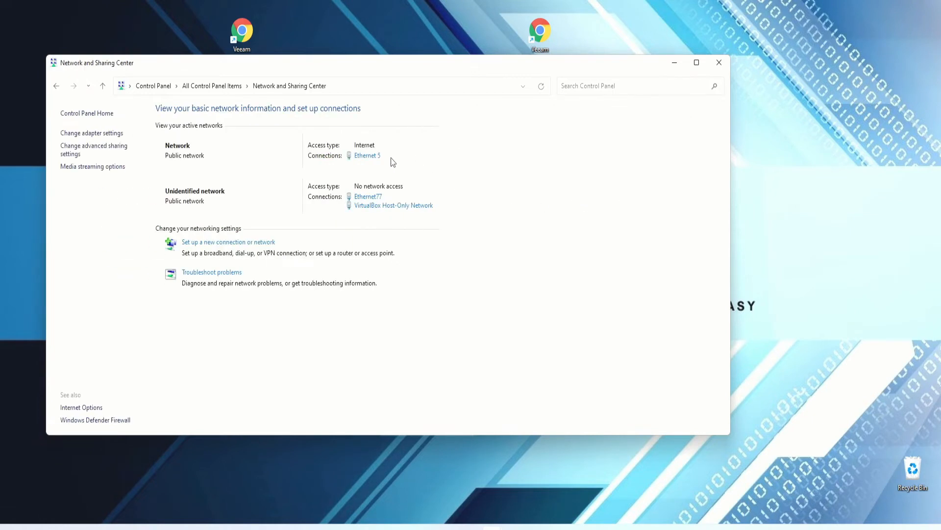
{"action": "left_click", "coordinate": [112, 137]}
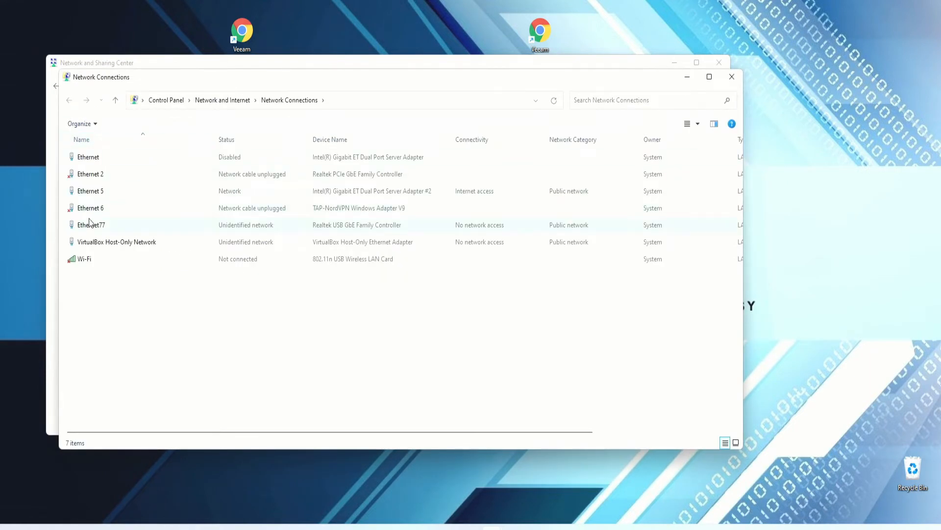
Open the properties of the Ethernet77 adapter and disable Internet Protocol Version 6 (TCP/IPv6).
{"action": "left_click", "coordinate": [98, 227]}
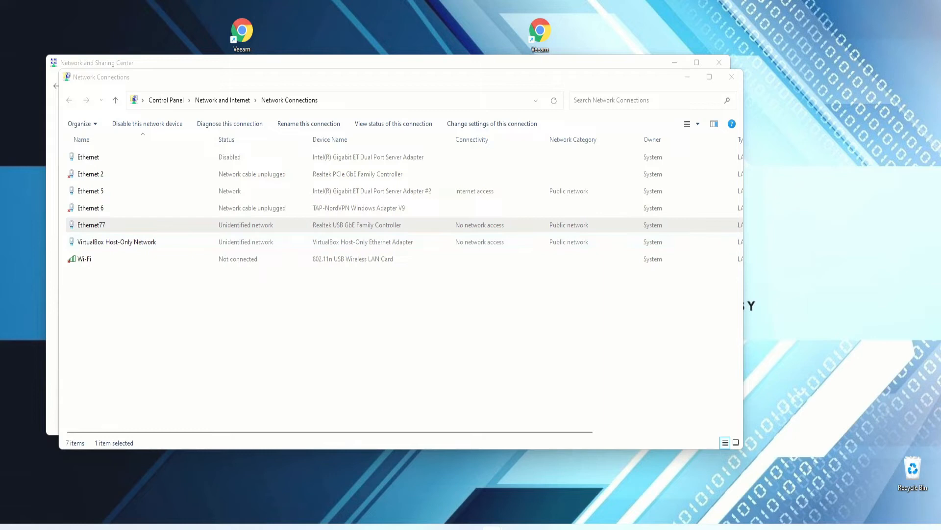
{"action": "left_click_drag", "start_coordinate": [361, 116], "coordinate": [529, 109]}
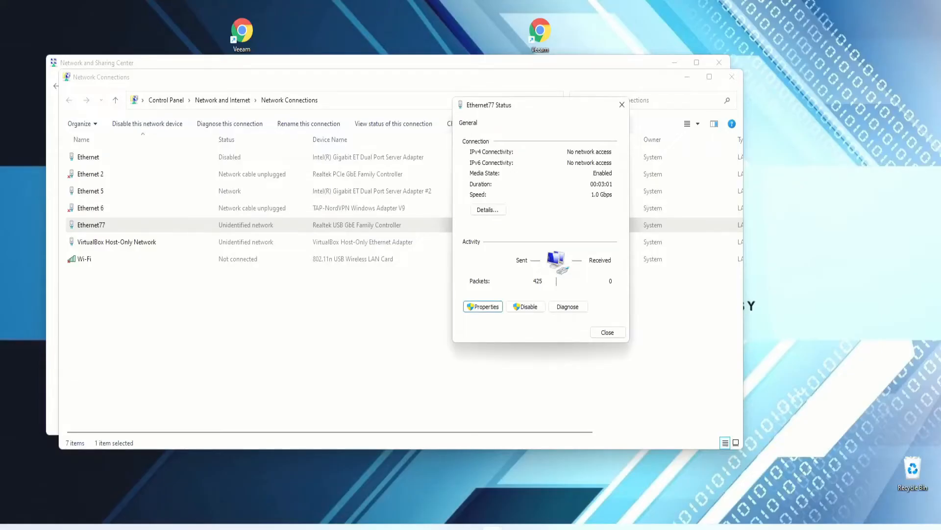
{"action": "left_click", "coordinate": [482, 307]}
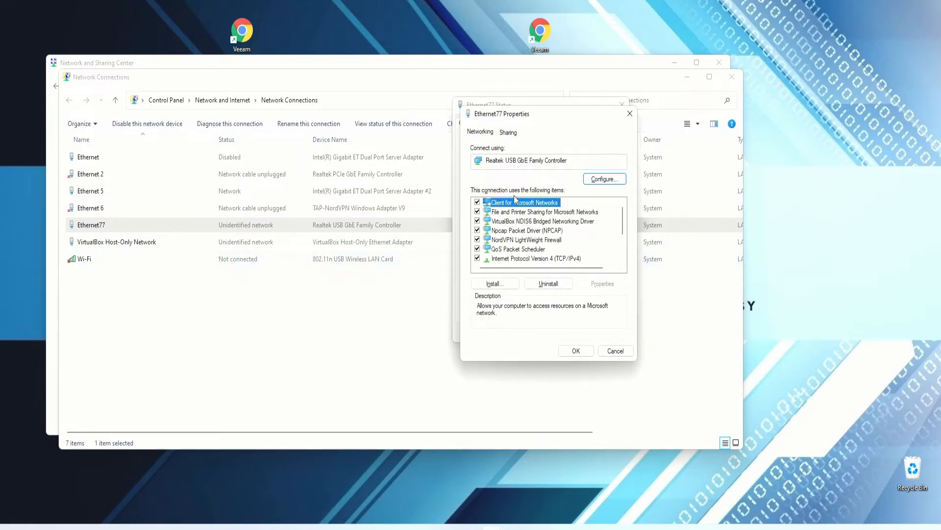
{"action": "scroll", "coordinate": [518, 218], "scroll_direction": "down", "scroll_amount": 2}
{"action": "left_click_drag", "start_coordinate": [528, 117], "coordinate": [273, 94]}
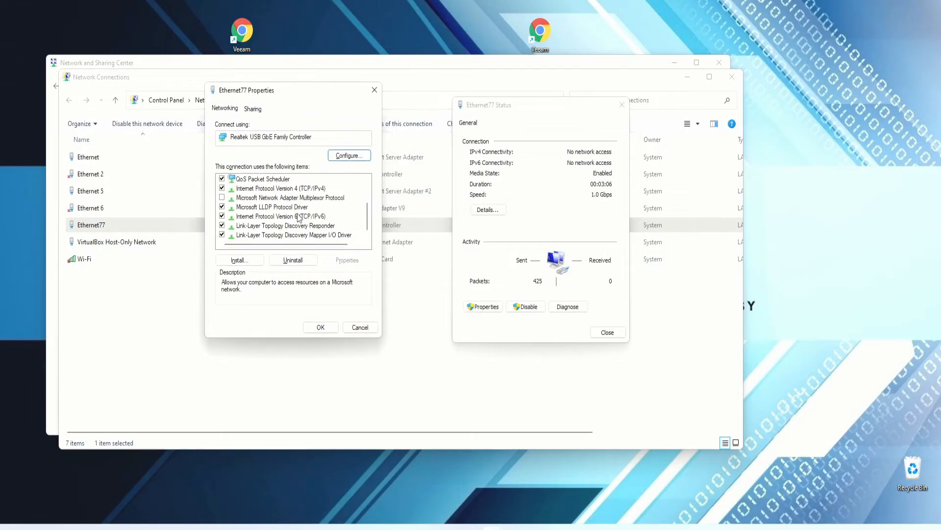
{"action": "scroll", "coordinate": [298, 206], "scroll_direction": "up", "scroll_amount": 3}
{"action": "scroll", "coordinate": [297, 206], "scroll_direction": "down", "scroll_amount": 3}
{"action": "left_click", "coordinate": [222, 217]}
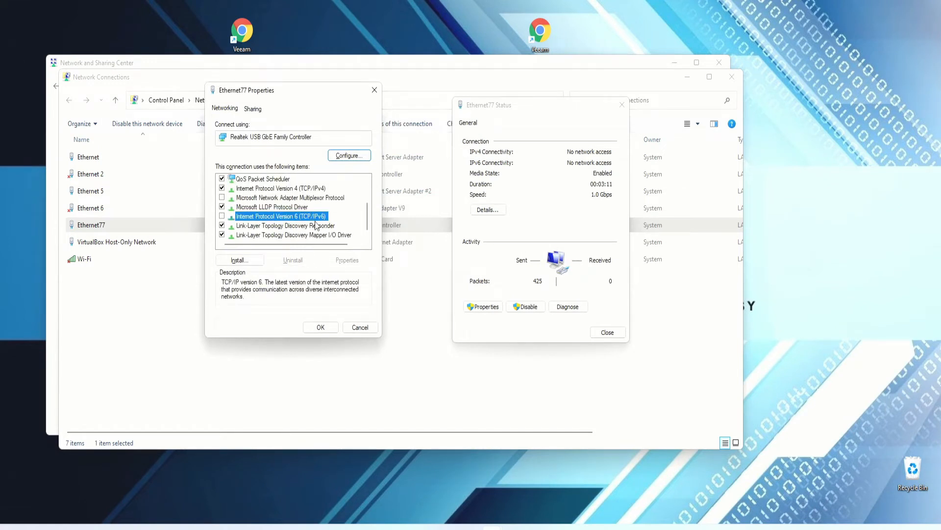
Give Ethernet77 the static IPv4 address 192.168.1.33 with subnet mask 255.255.255.0 and default gateway 192.168.1.1, and apply the adapter settings.
{"action": "left_click", "coordinate": [245, 191]}
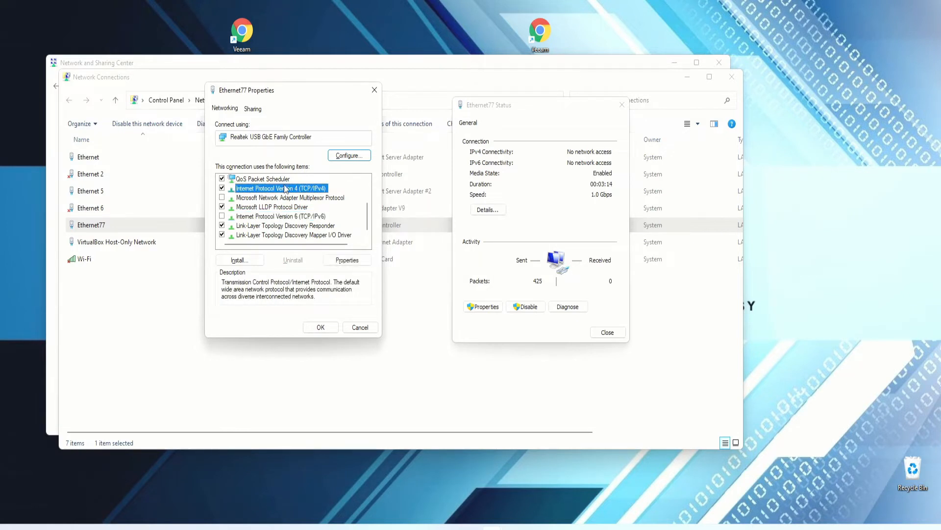
{"action": "double_click", "coordinate": [260, 191]}
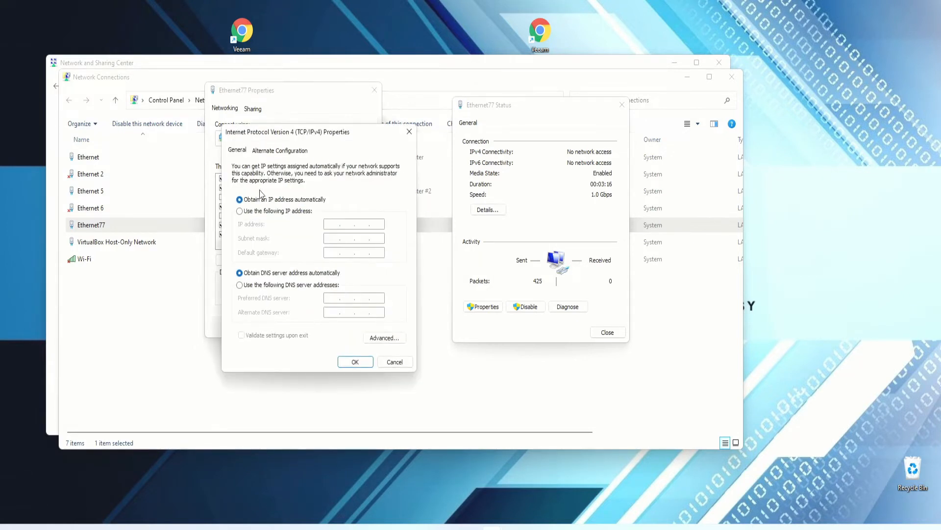
{"action": "left_click", "coordinate": [268, 211]}
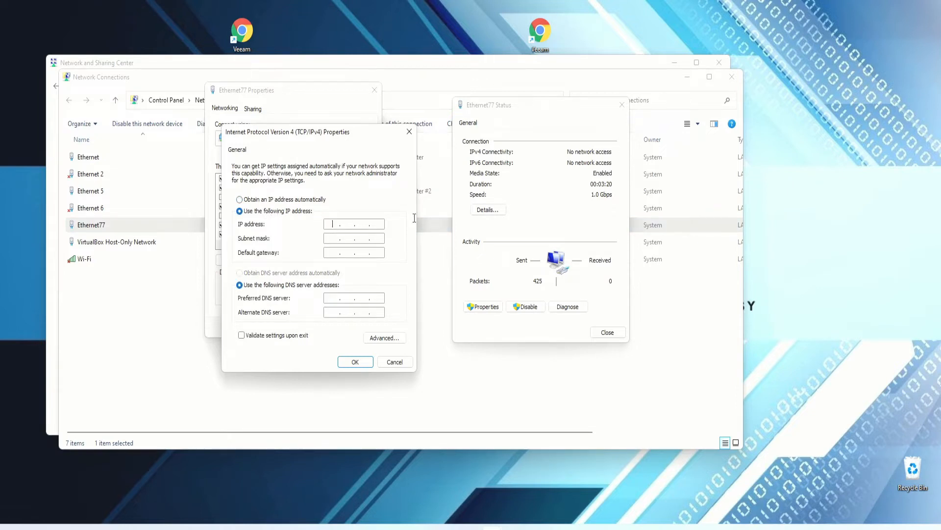
{"action": "type", "text": "192 . 168 . 1 . 33"}
{"action": "key", "text": "Tab"}
{"action": "key", "text": "Tab"}
{"action": "type", "text": "192 . 168"}
{"action": "left_click", "coordinate": [338, 298]}
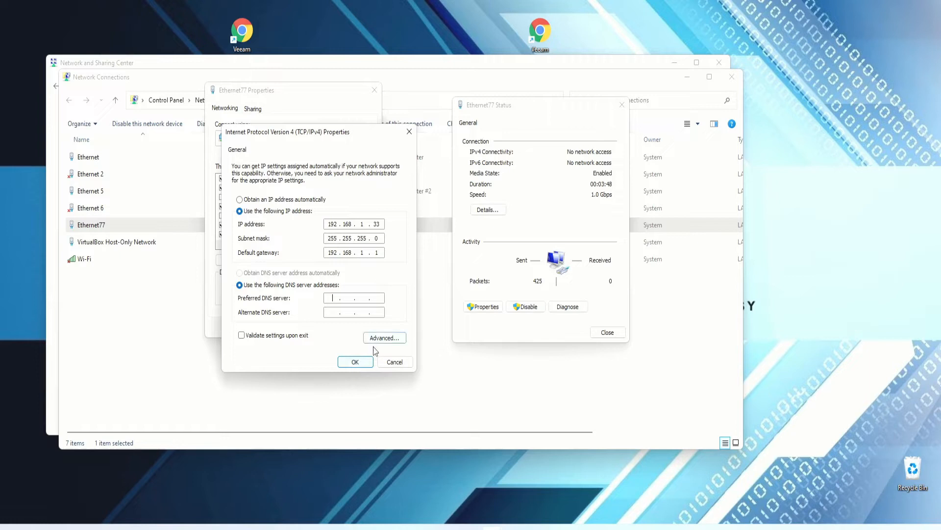
{"action": "left_click", "coordinate": [357, 361]}
{"action": "left_click", "coordinate": [322, 327]}
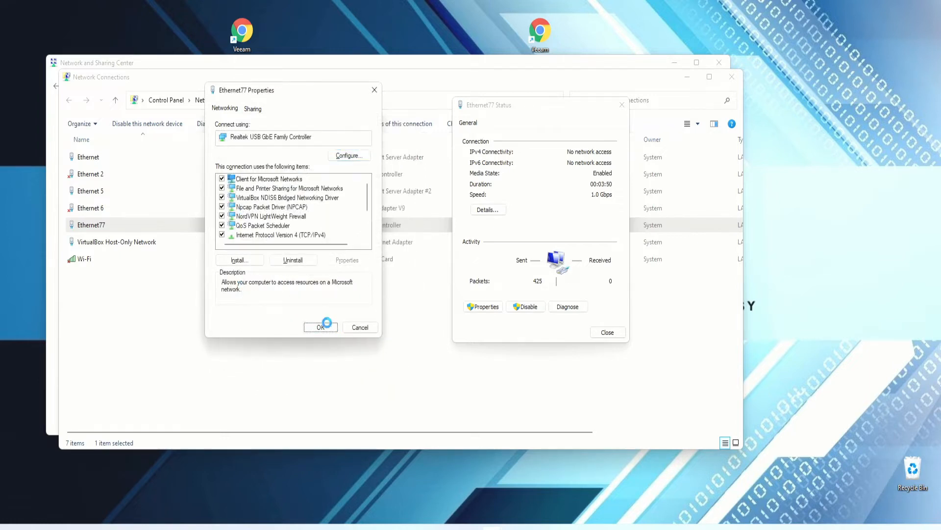
Switch to the browser and proceed past the certificate warning to the router's page at 192.168.1.1.
{"action": "left_click_drag", "start_coordinate": [577, 106], "coordinate": [285, 174]}
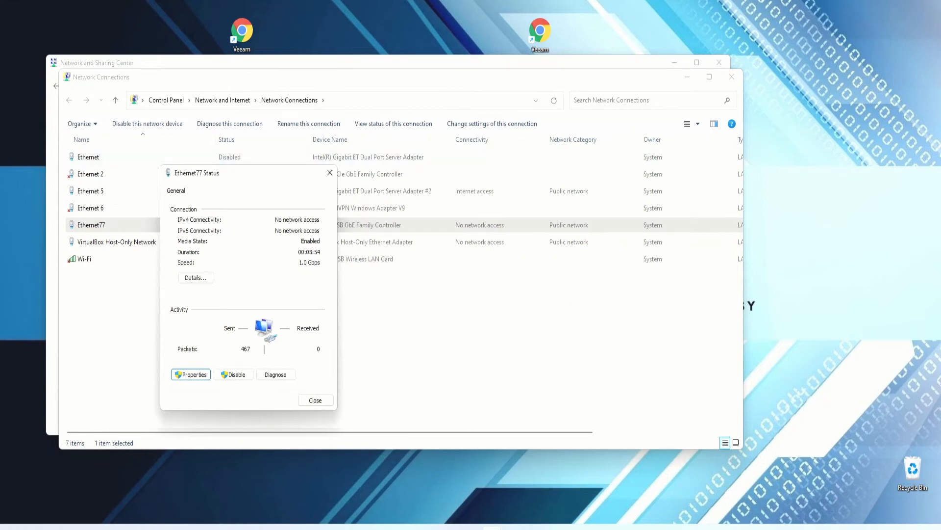
{"action": "left_click", "coordinate": [211, 528]}
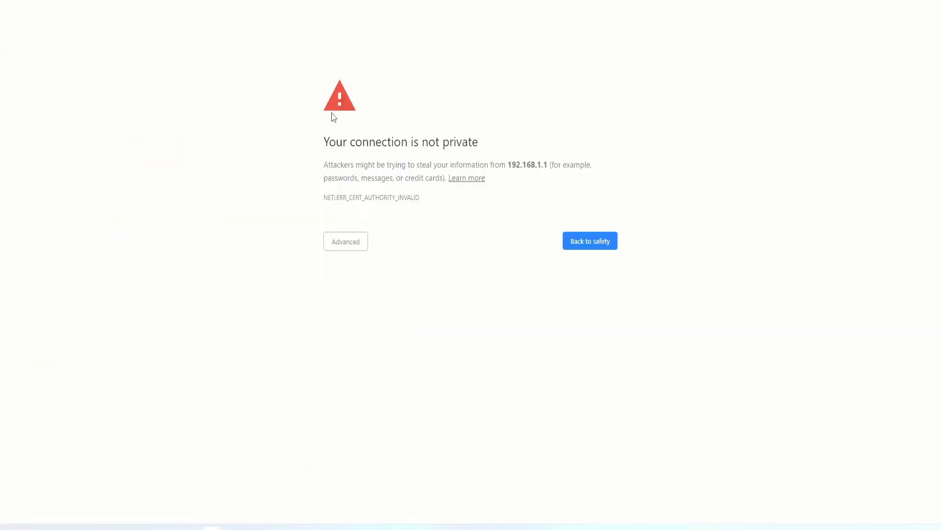
{"action": "left_click_drag", "start_coordinate": [508, 166], "coordinate": [543, 165]}
{"action": "left_click_drag", "start_coordinate": [543, 165], "coordinate": [451, 164]}
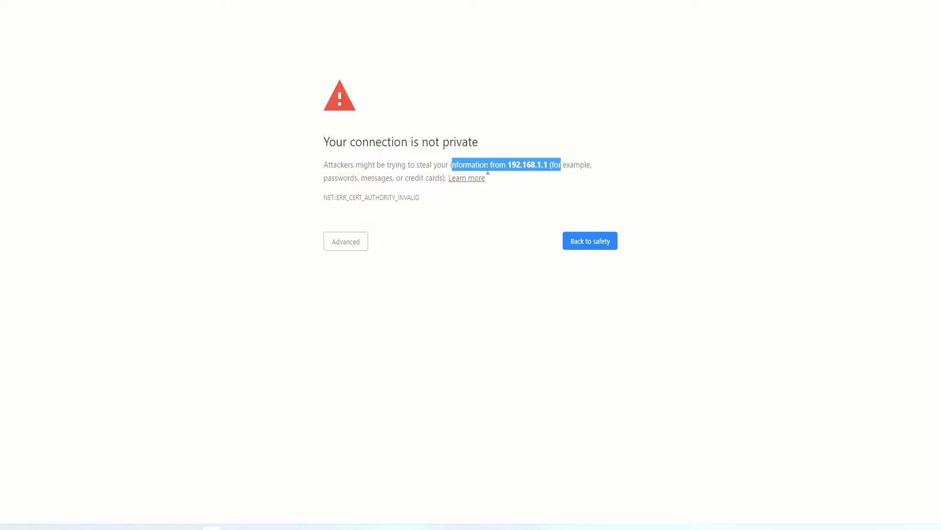
{"action": "left_click", "coordinate": [342, 242]}
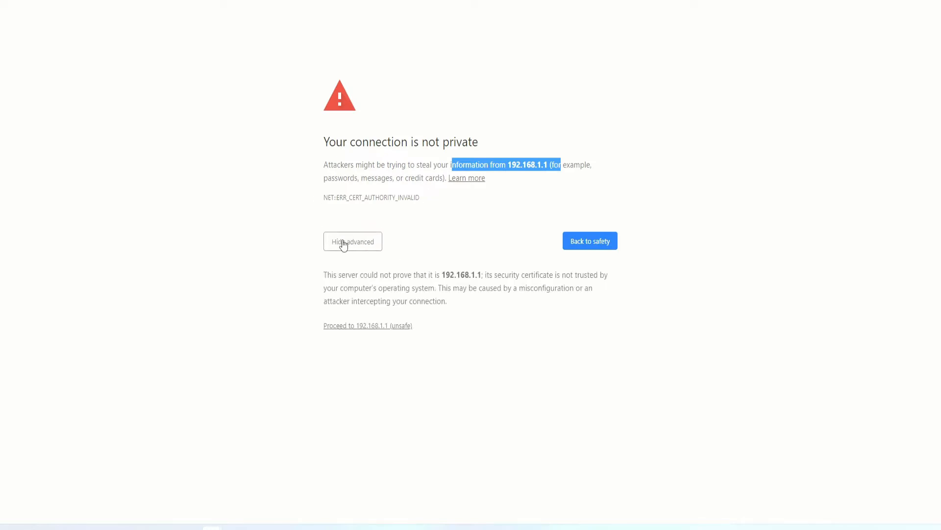
{"action": "left_click", "coordinate": [368, 328]}
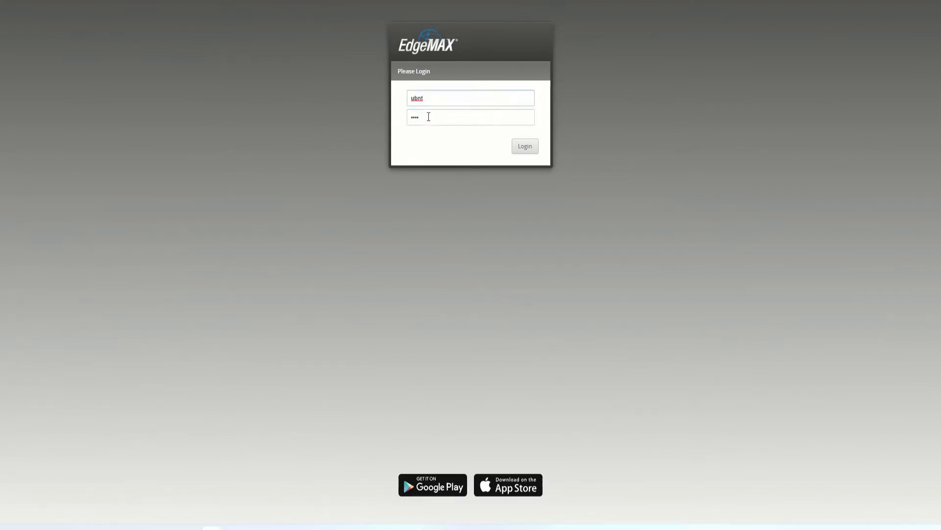
Log in to the EdgeMAX router interface and agree to start with the Basic Setup wizard.
{"action": "left_click", "coordinate": [522, 149]}
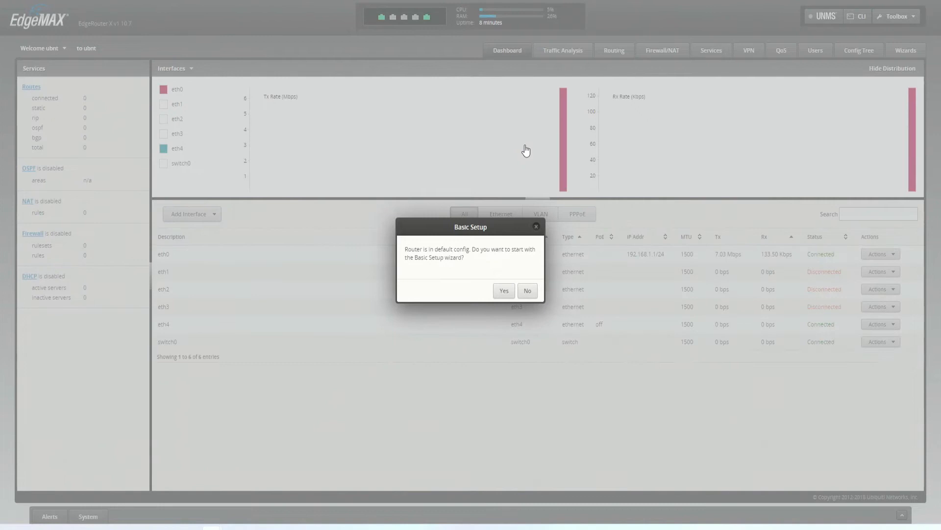
{"action": "left_click_drag", "start_coordinate": [462, 231], "coordinate": [338, 82]}
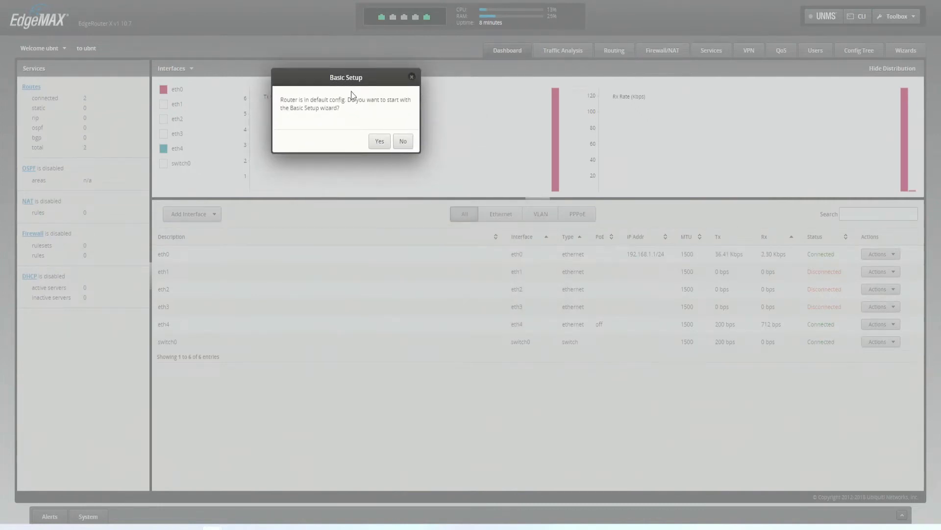
{"action": "left_click_drag", "start_coordinate": [296, 84], "coordinate": [264, 93]}
{"action": "left_click_drag", "start_coordinate": [329, 102], "coordinate": [302, 102]}
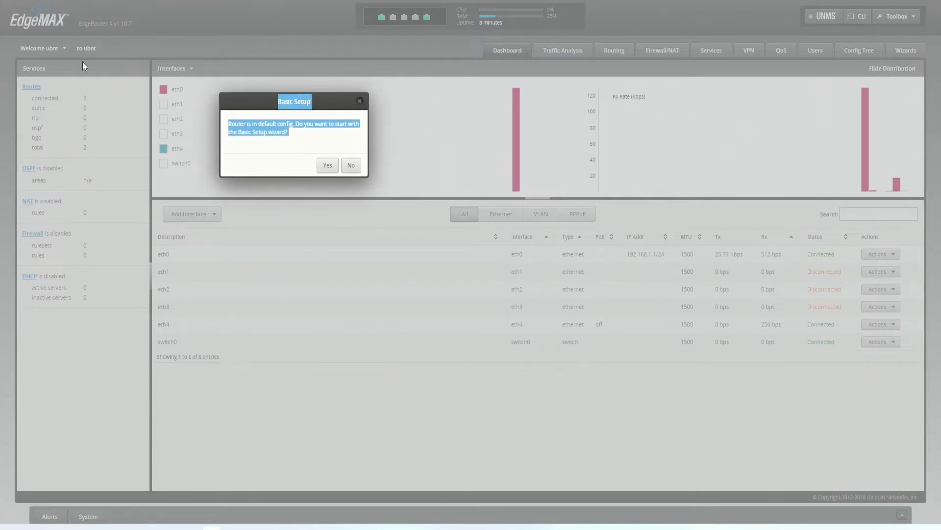
{"action": "left_click_drag", "start_coordinate": [238, 101], "coordinate": [367, 126]}
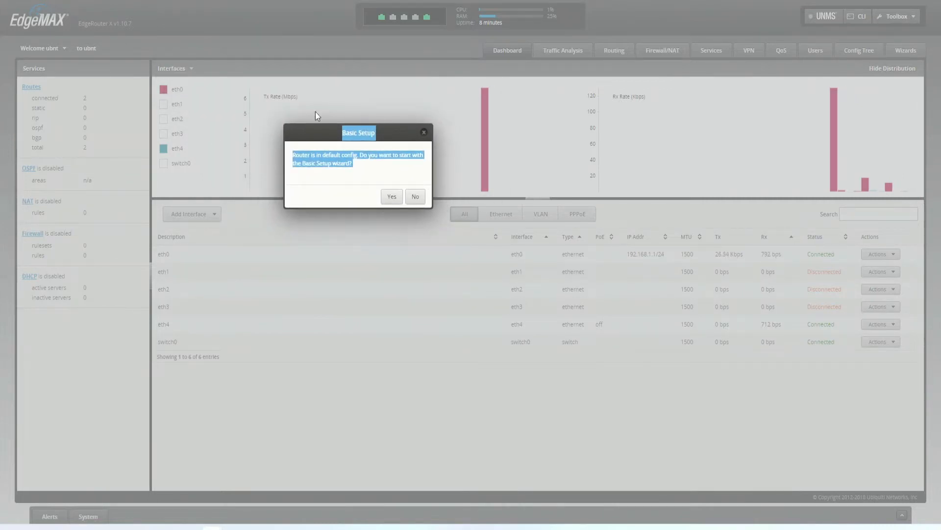
{"action": "left_click", "coordinate": [384, 176]}
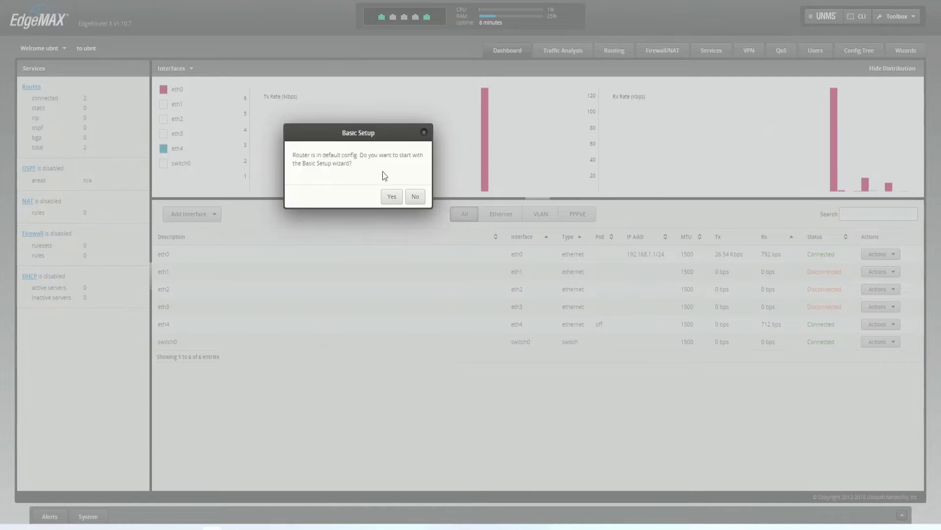
{"action": "left_click", "coordinate": [393, 198]}
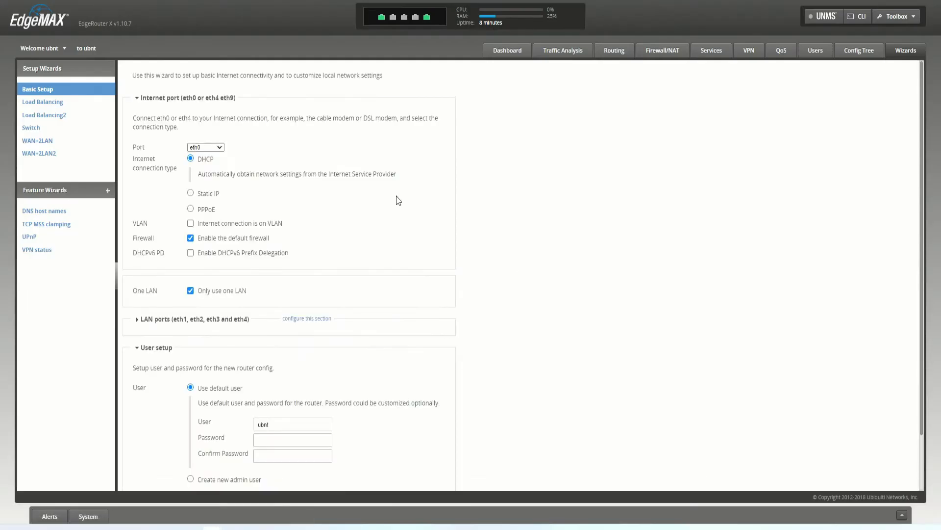
Set the Internet port's connection type to Static IP and give it the address 192.168.0.55.
{"action": "left_click", "coordinate": [191, 193]}
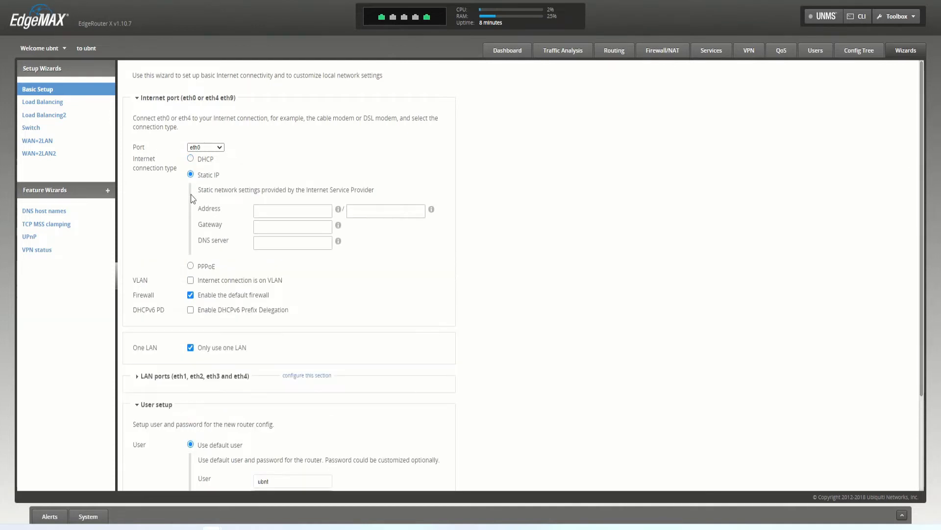
{"action": "left_click", "coordinate": [281, 210]}
{"action": "left_click", "coordinate": [292, 183]}
{"action": "left_click", "coordinate": [283, 211]}
{"action": "type", "text": "192.168"}
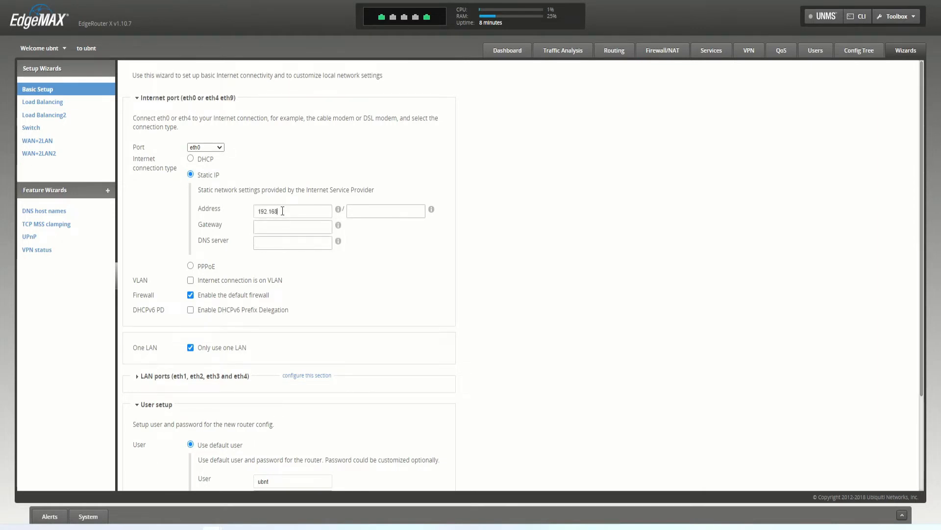
{"action": "type", "text": ".0.55"}
{"action": "left_click", "coordinate": [383, 208]}
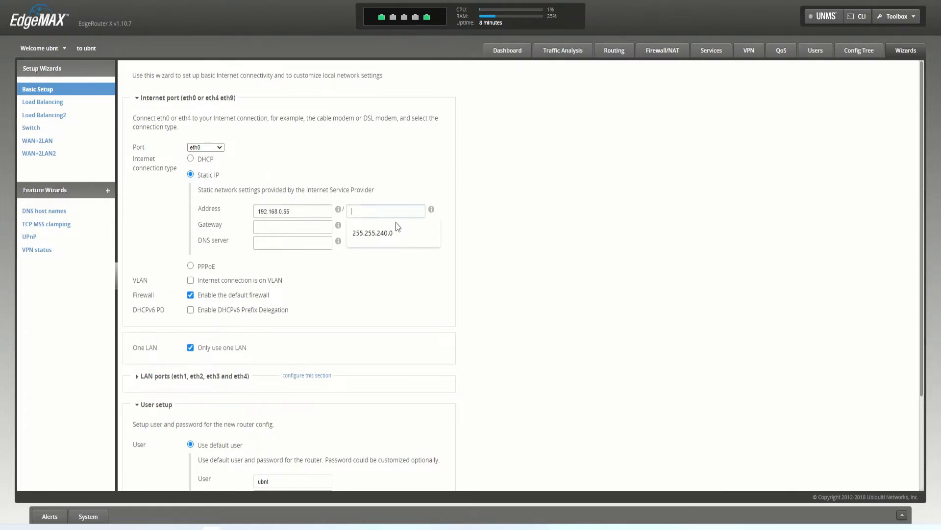
{"action": "left_click", "coordinate": [385, 233]}
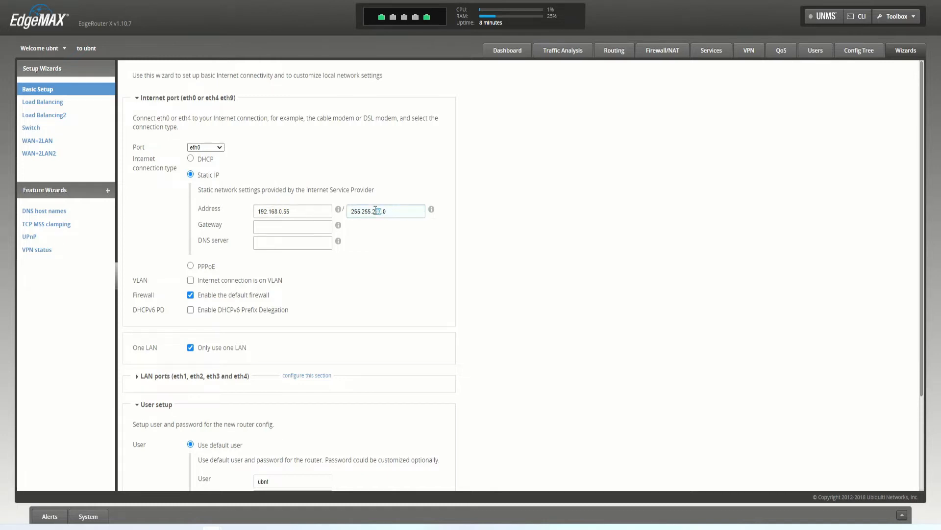
{"action": "key", "text": "BackSpace"}
{"action": "type", "text": "255"}
Set the prefix length of the Internet port's static address to 24.
{"action": "mouse_move", "coordinate": [431, 212]}
{"action": "left_click_drag", "start_coordinate": [385, 211], "coordinate": [216, 217]}
{"action": "type", "text": "24"}
Set the Internet port's gateway to 192.168.0.1 and its DNS server to 8.8.8.8.
{"action": "left_click", "coordinate": [281, 226]}
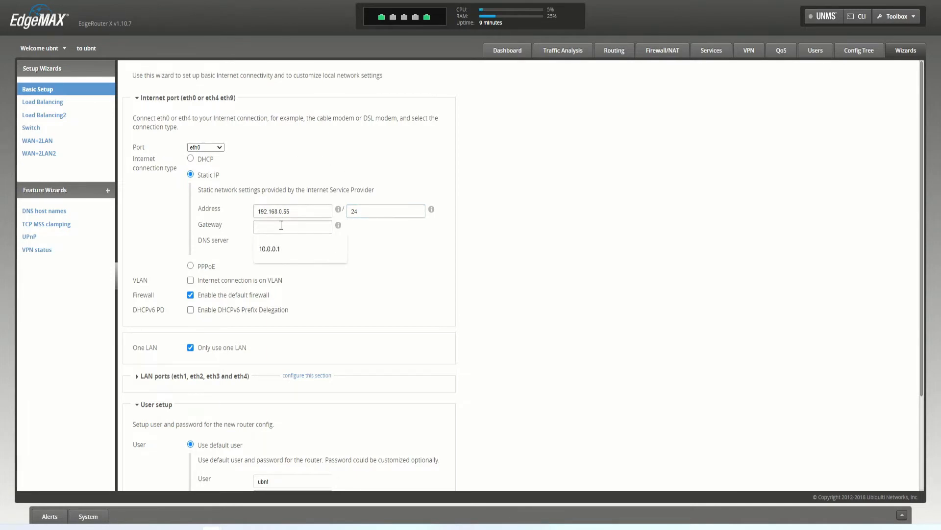
{"action": "type", "text": "192.168"}
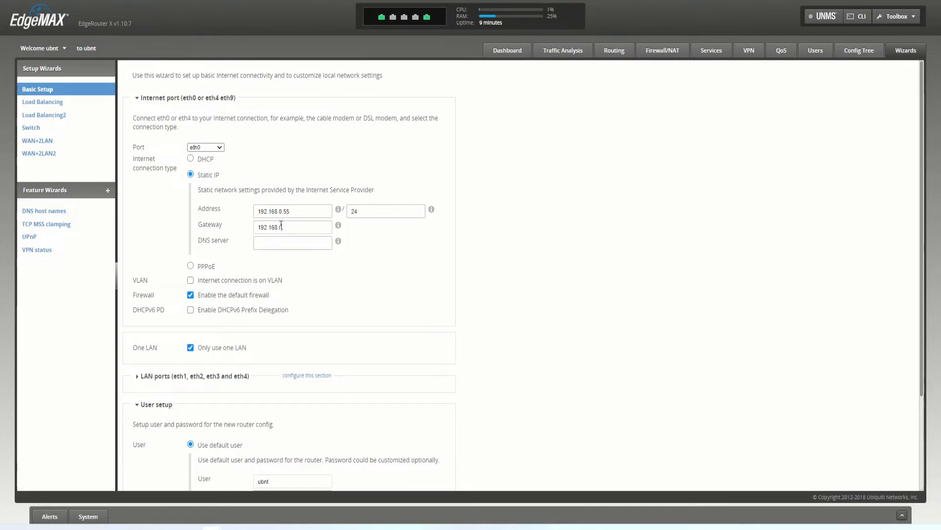
{"action": "type", "text": ".0.1"}
{"action": "left_click", "coordinate": [274, 246]}
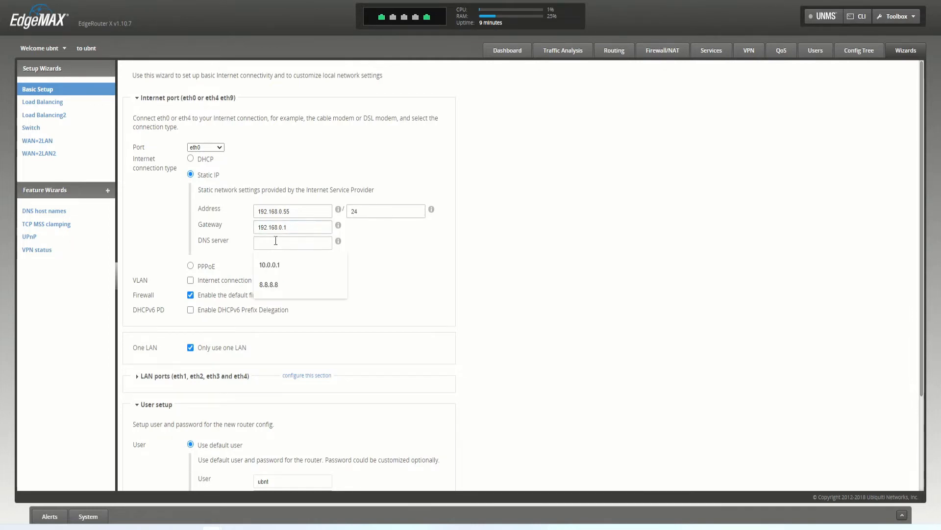
{"action": "left_click", "coordinate": [276, 289]}
Expand the LAN ports configuration and set the LAN address to 10.2.0.1.
{"action": "scroll", "coordinate": [182, 260], "scroll_direction": "down", "scroll_amount": 1}
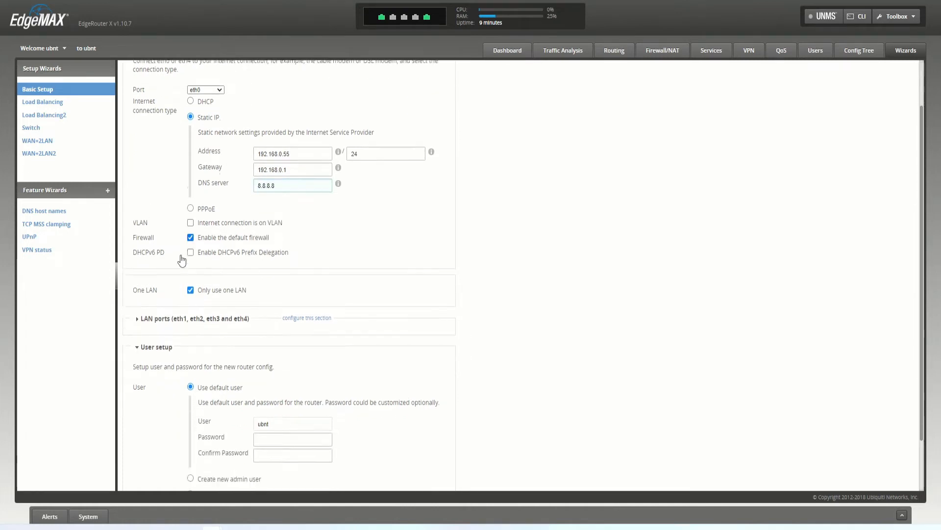
{"action": "scroll", "coordinate": [182, 257], "scroll_direction": "down", "scroll_amount": 1}
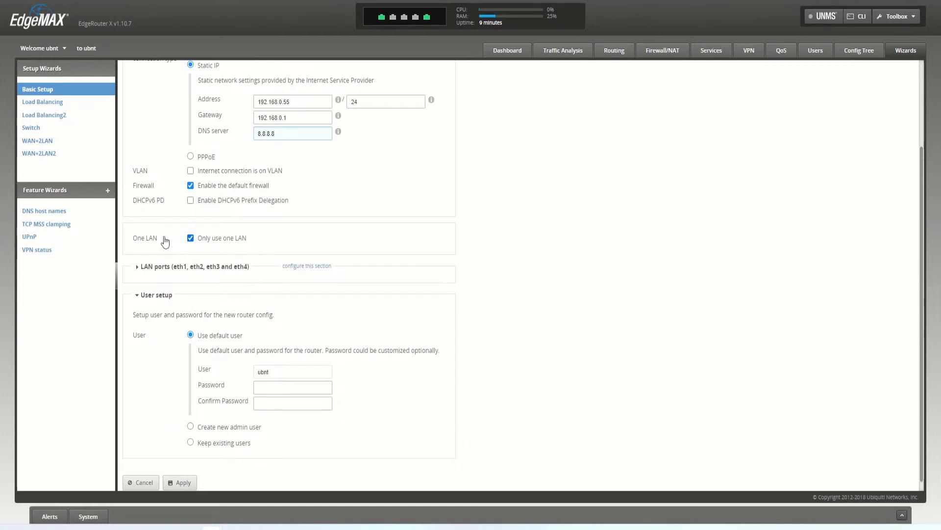
{"action": "left_click", "coordinate": [138, 267]}
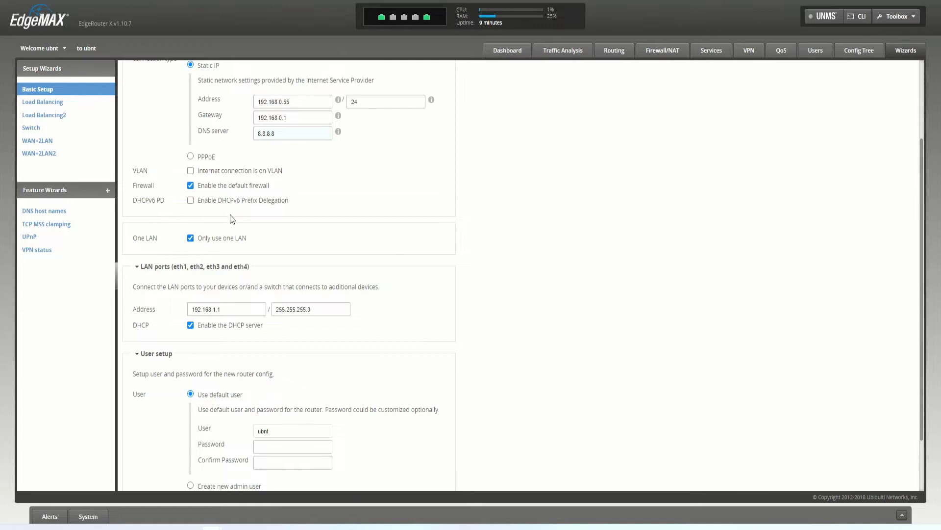
{"action": "triple_click", "coordinate": [236, 309]}
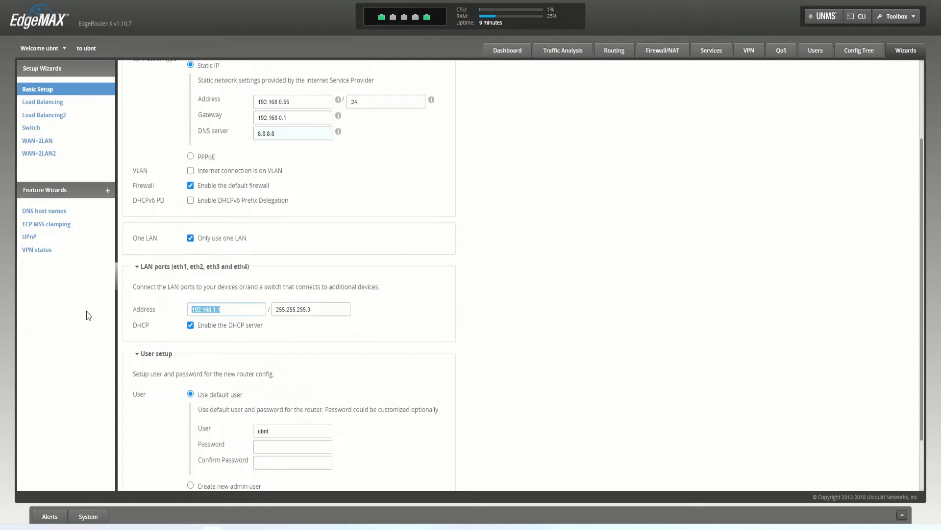
{"action": "type", "text": "10.2.0"}
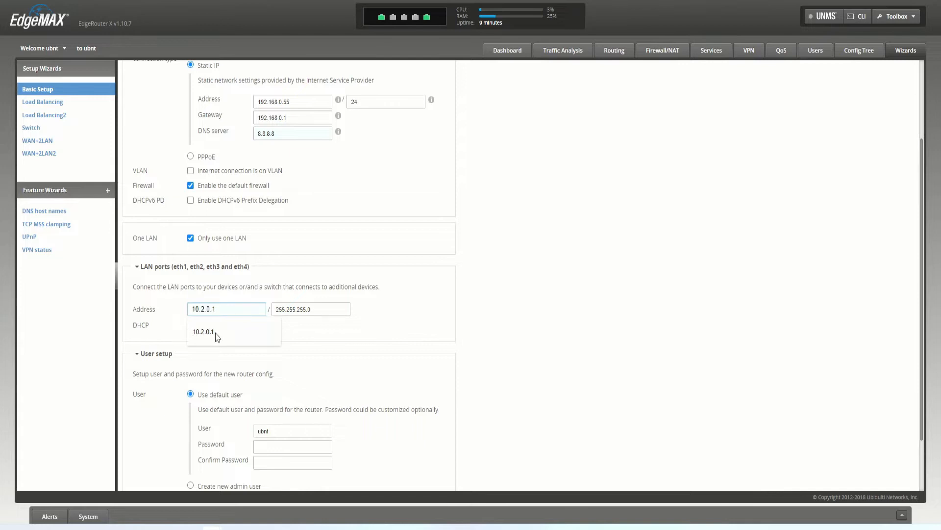
{"action": "left_click", "coordinate": [216, 332]}
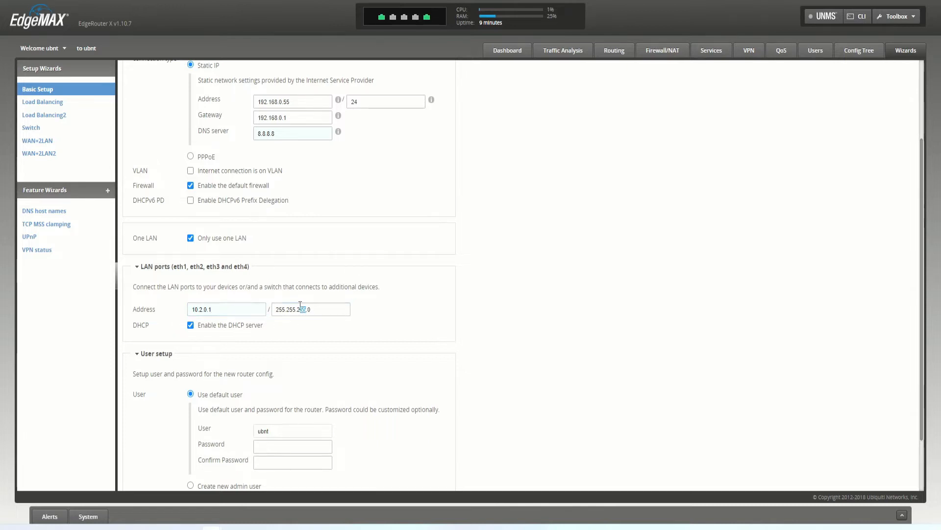
{"action": "left_click_drag", "start_coordinate": [278, 309], "coordinate": [339, 305]}
{"action": "left_click", "coordinate": [360, 215]}
Choose to create a new admin user in the user setup and decline replacing the configuration for now.
{"action": "scroll", "coordinate": [292, 328], "scroll_direction": "down", "scroll_amount": 2}
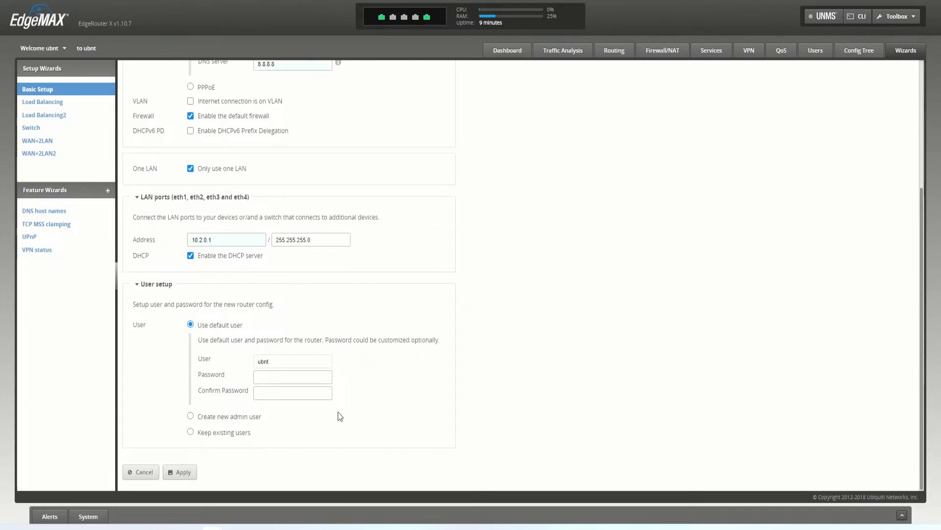
{"action": "left_click", "coordinate": [231, 417]}
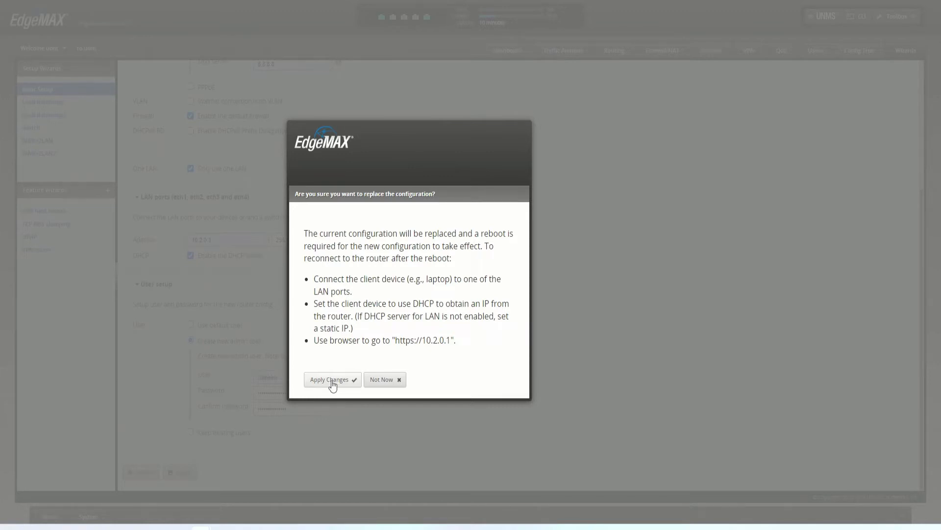
{"action": "left_click", "coordinate": [385, 379]}
Change the Internet port of the Basic Setup wizard to eth4.
{"action": "scroll", "coordinate": [424, 304], "scroll_direction": "up", "scroll_amount": 4}
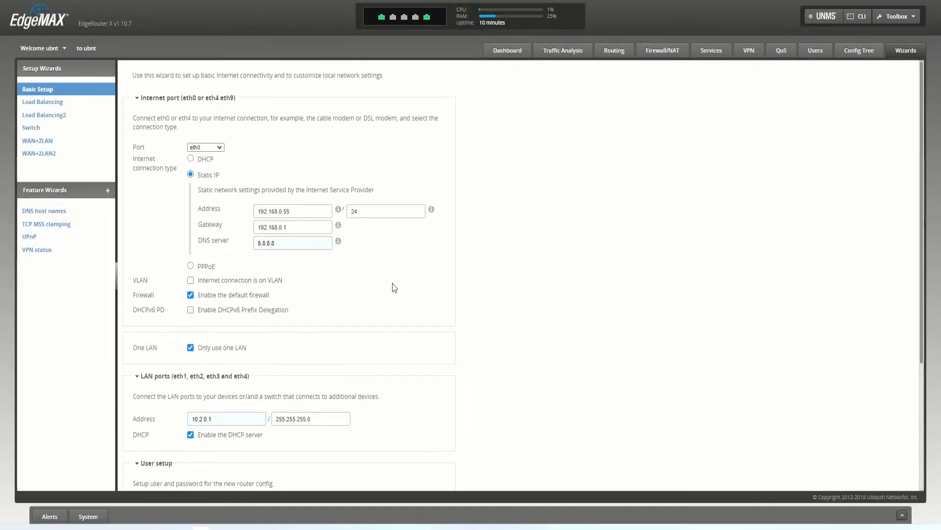
{"action": "left_click", "coordinate": [208, 148]}
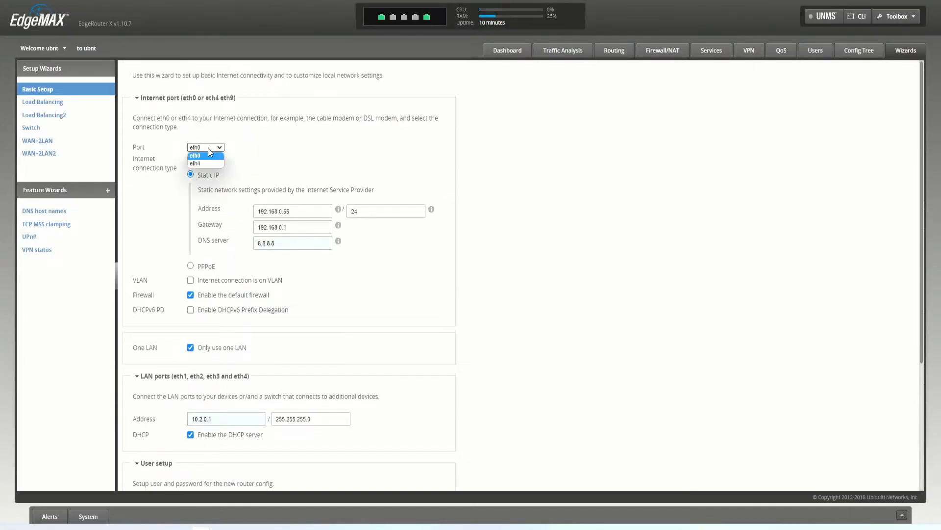
{"action": "left_click", "coordinate": [209, 164]}
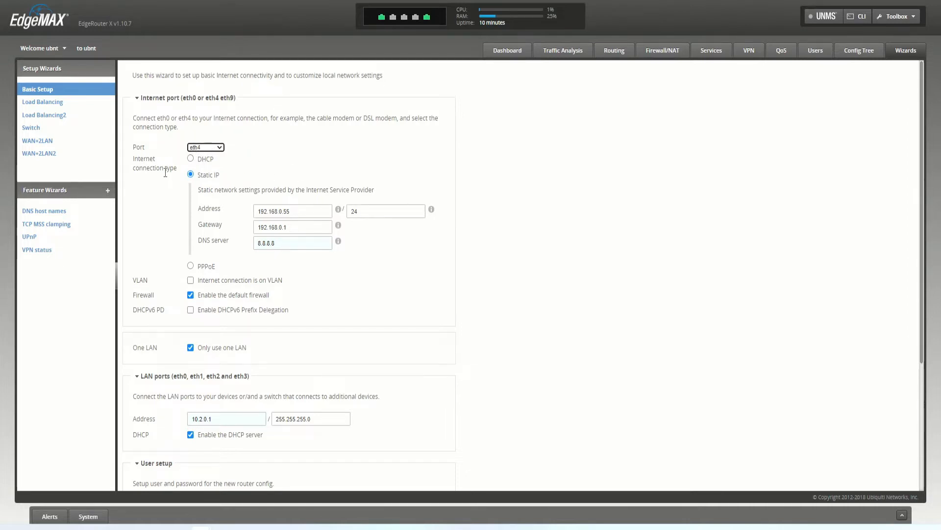
Apply the wizard's configuration and reboot the router with it.
{"action": "scroll", "coordinate": [166, 173], "scroll_direction": "down", "scroll_amount": 4}
{"action": "left_click", "coordinate": [178, 473]}
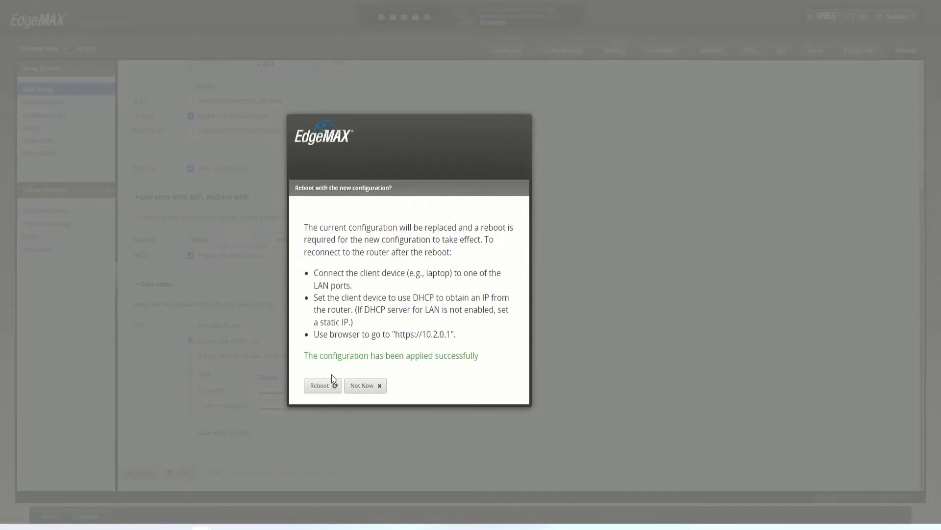
{"action": "left_click", "coordinate": [328, 385]}
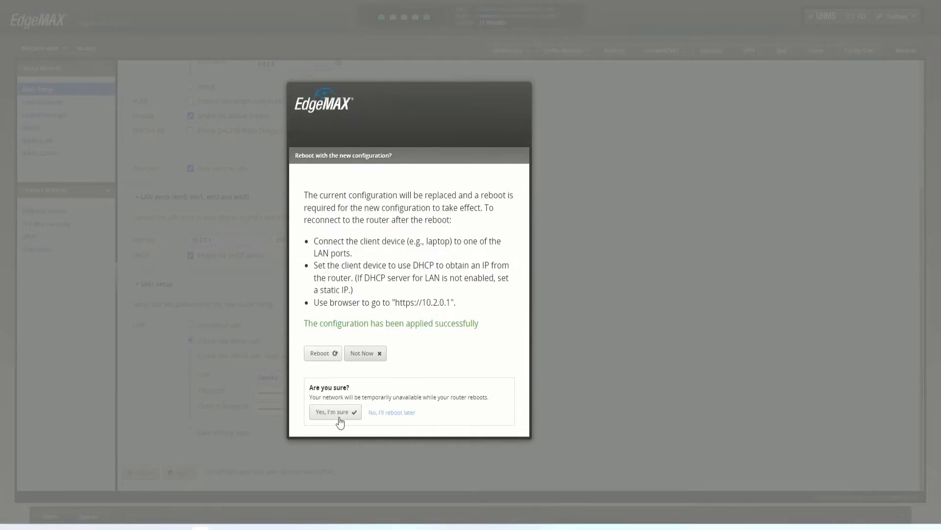
{"action": "left_click", "coordinate": [337, 415]}
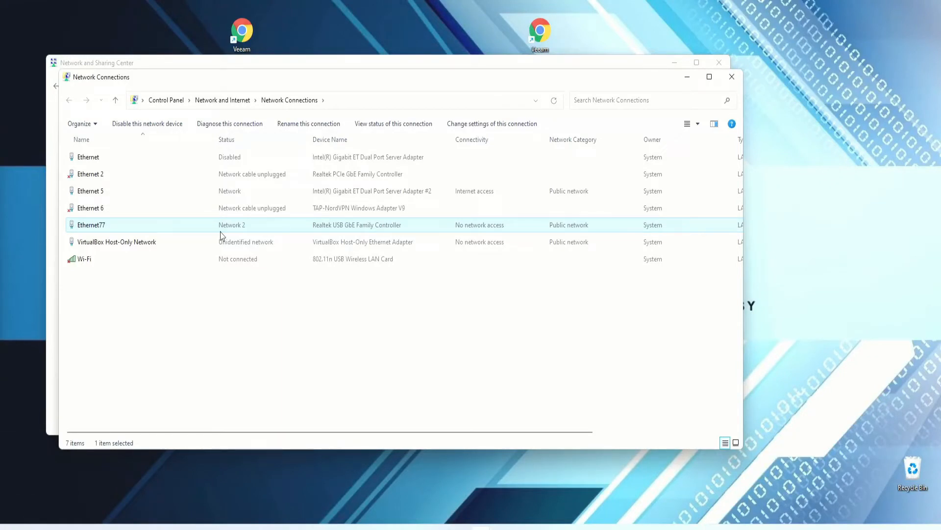
Give the Ethernet77 adapter the static IPv4 address 10.2.0.33 with default gateway 10.2.0.1 and DNS server 8.8.8.8, and apply the adapter settings.
{"action": "double_click", "coordinate": [101, 228]}
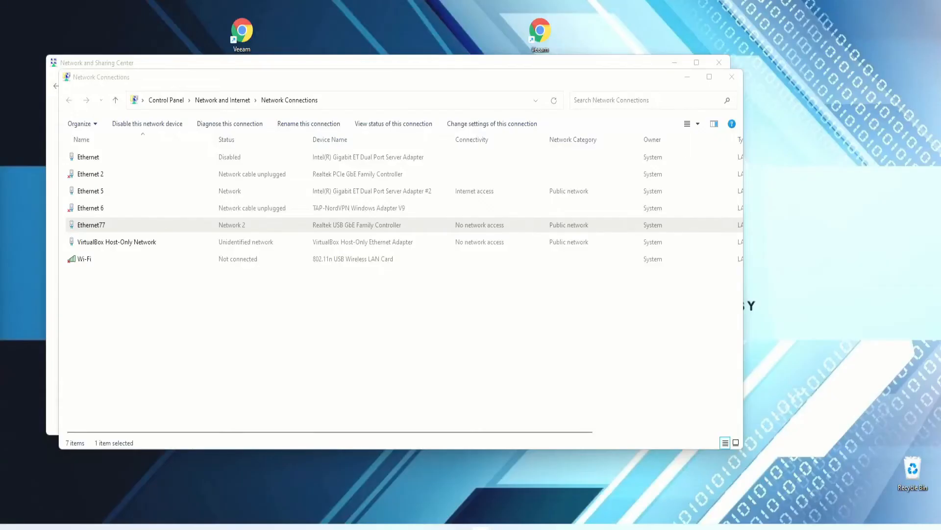
{"action": "scroll", "coordinate": [286, 215], "scroll_direction": "down", "scroll_amount": 2}
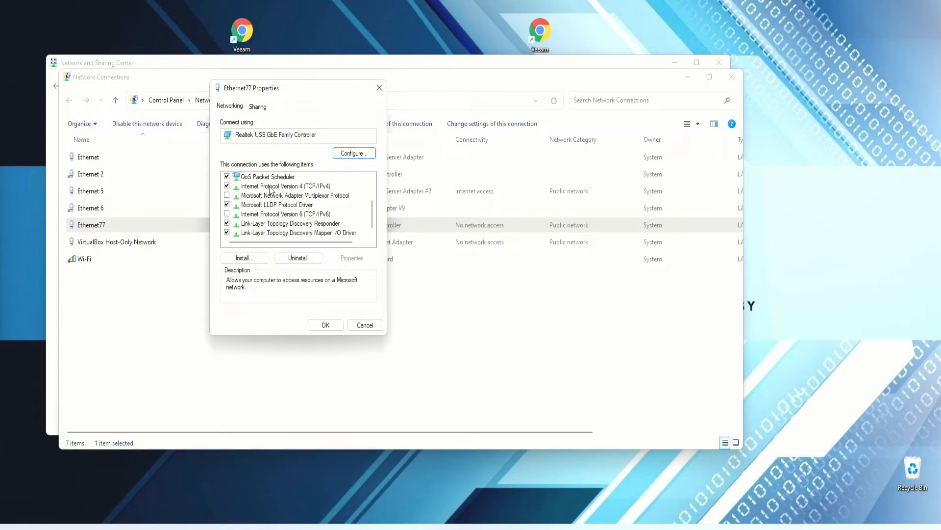
{"action": "double_click", "coordinate": [269, 186]}
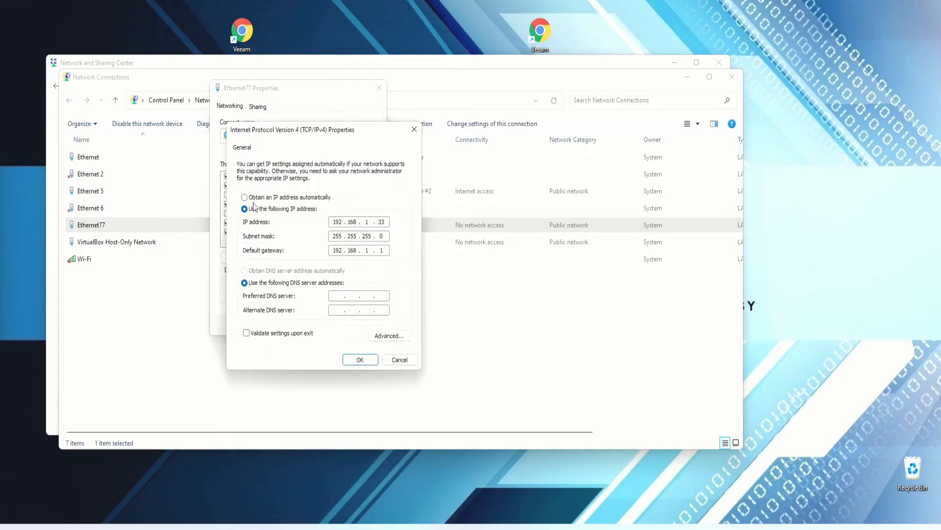
{"action": "key", "text": "Tab"}
{"action": "left_click_drag", "start_coordinate": [344, 249], "coordinate": [316, 248]}
{"action": "type", "text": "10 ."}
{"action": "left_click", "coordinate": [361, 359]}
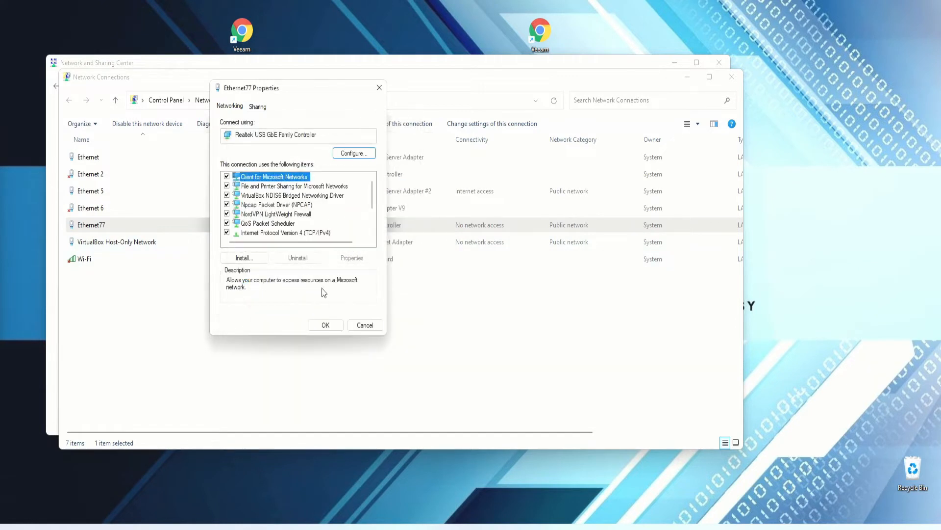
{"action": "left_click", "coordinate": [325, 324]}
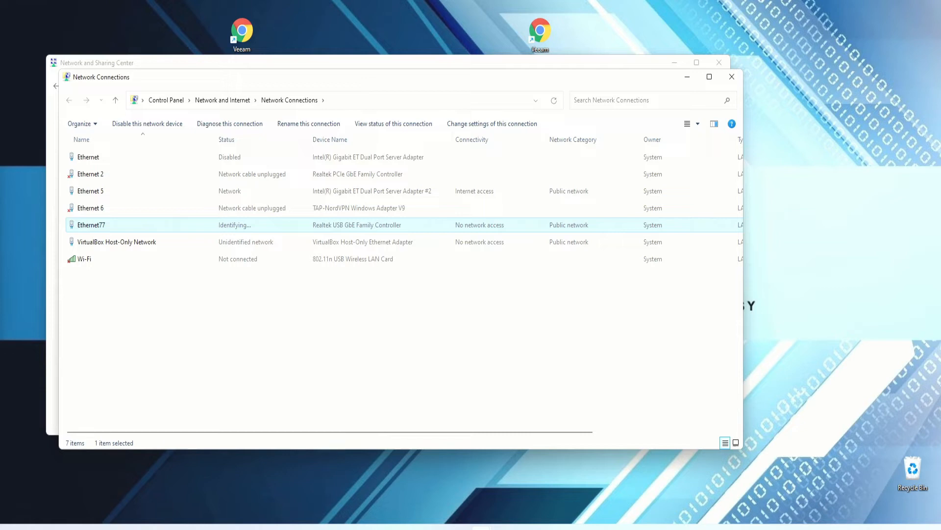
Check the connection status and network connection details of the Ethernet77 adapter.
{"action": "right_click", "coordinate": [98, 228]}
{"action": "left_click", "coordinate": [122, 245]}
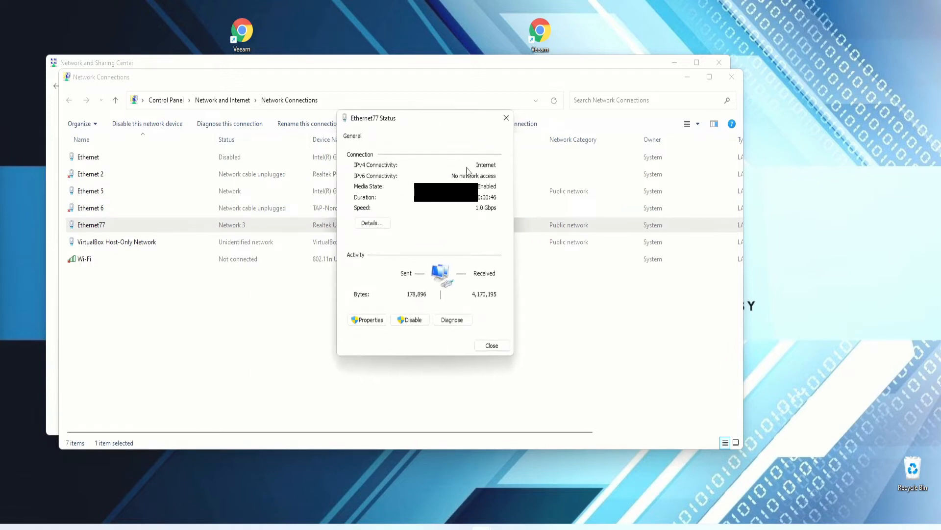
{"action": "left_click", "coordinate": [372, 224]}
{"action": "left_click", "coordinate": [510, 135]}
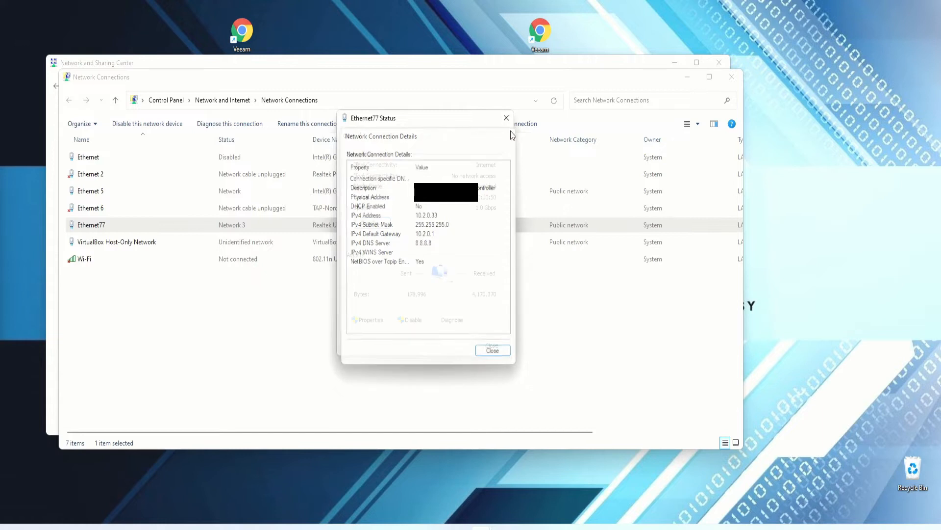
{"action": "left_click", "coordinate": [506, 118]}
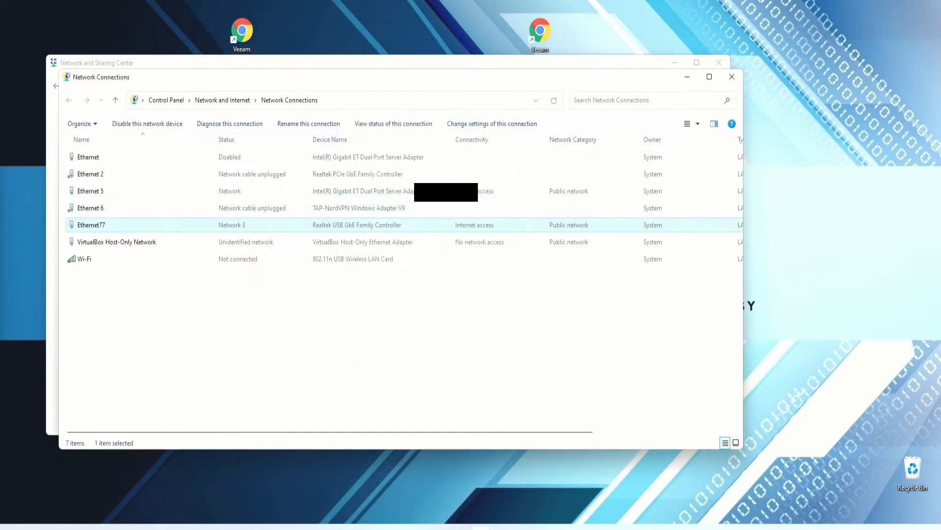
Switch to the browser and proceed past the certificate warning to the router's page at 10.2.0.1.
{"action": "left_click", "coordinate": [207, 528]}
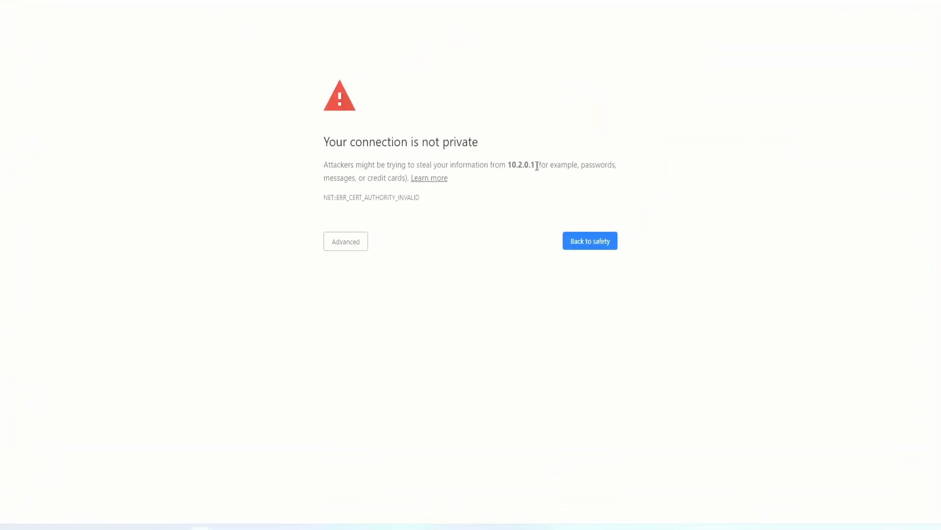
{"action": "left_click_drag", "start_coordinate": [537, 165], "coordinate": [516, 165]}
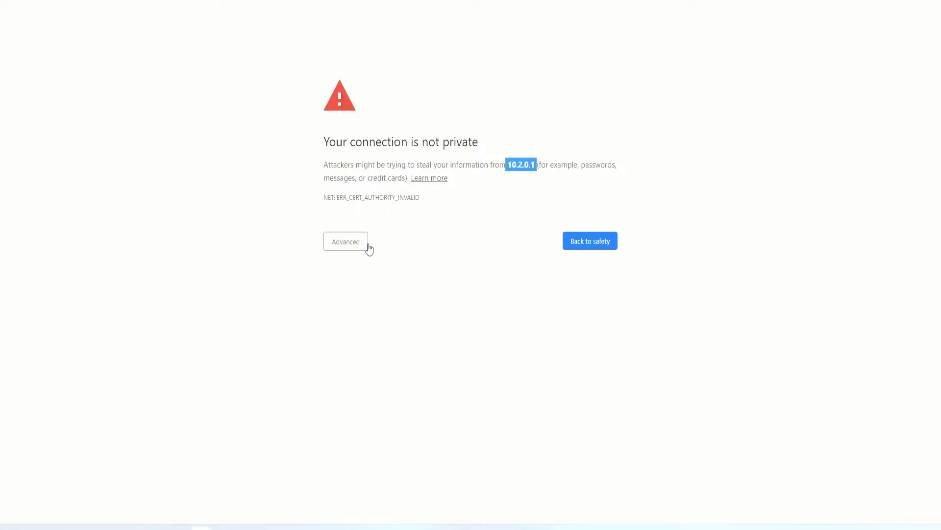
{"action": "left_click", "coordinate": [351, 246]}
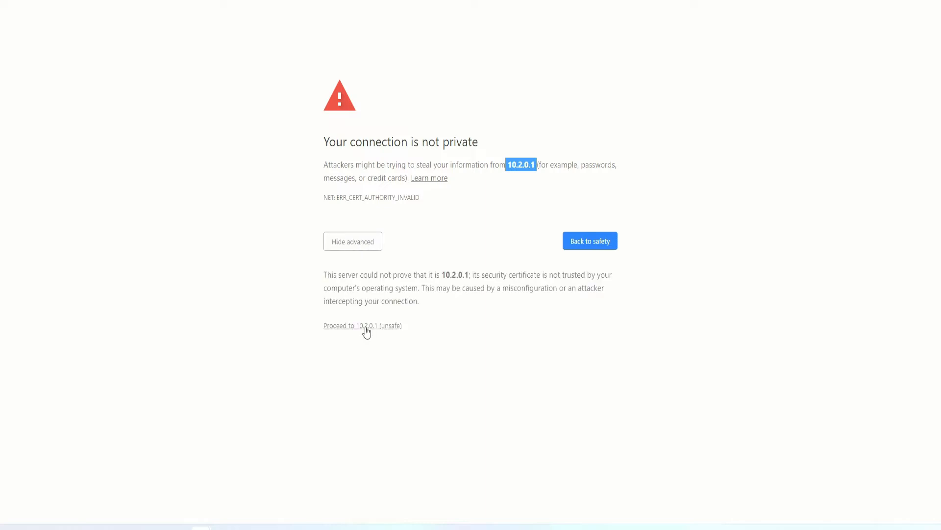
{"action": "left_click", "coordinate": [360, 326]}
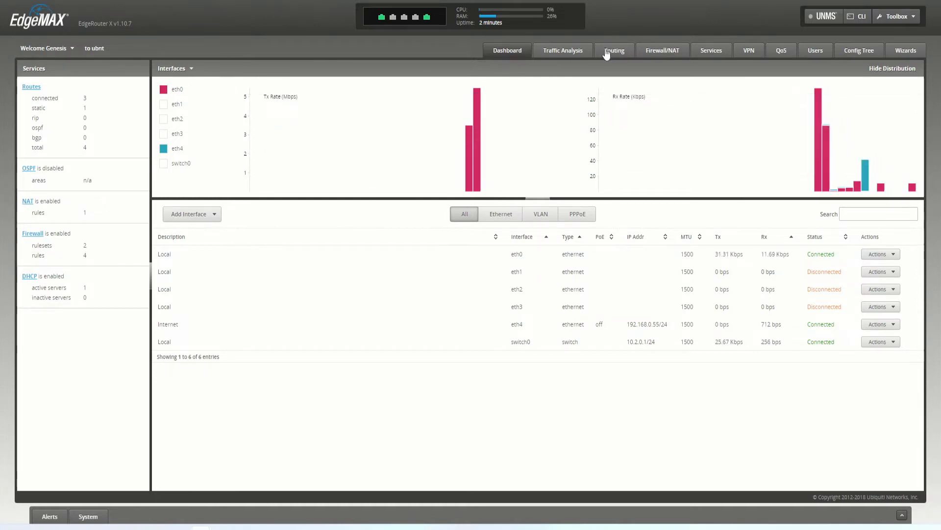
Review the leases, static MAC/IP mappings and configuration details of the LAN DHCP server.
{"action": "left_click", "coordinate": [703, 53]}
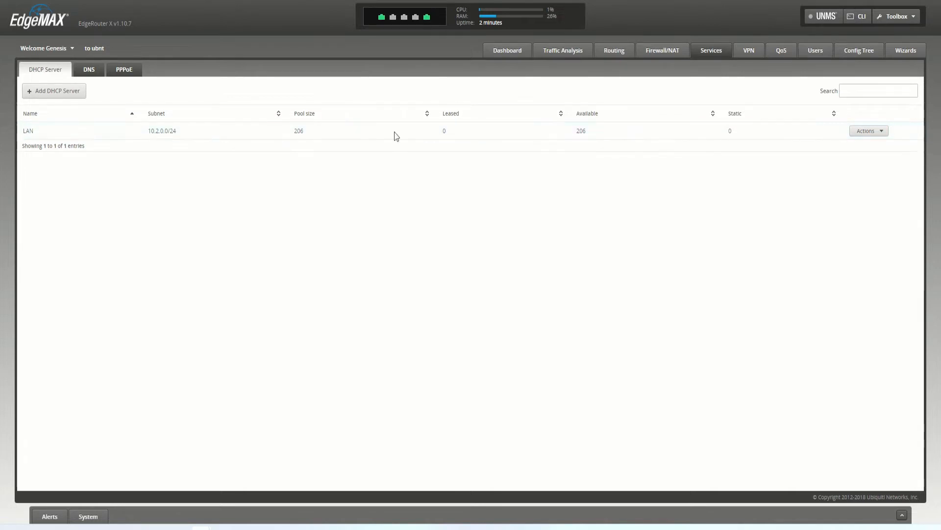
{"action": "left_click", "coordinate": [862, 131]}
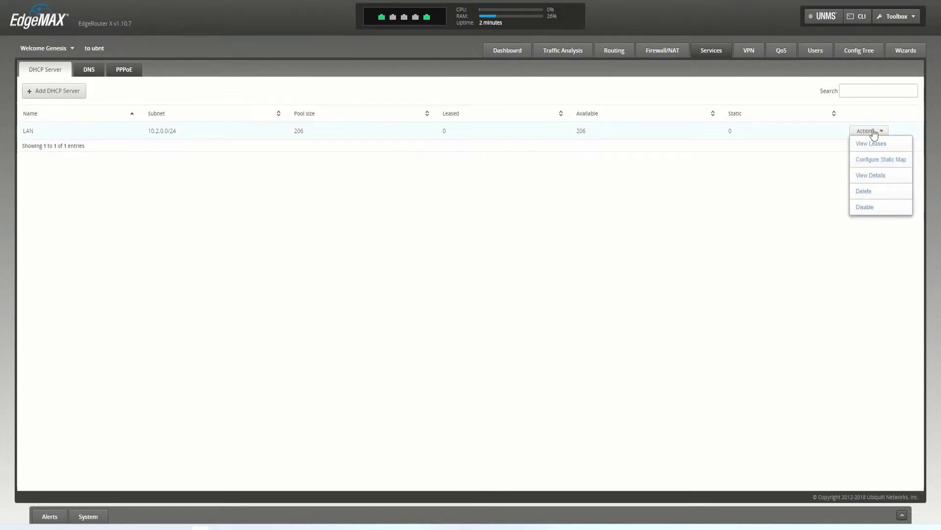
{"action": "left_click", "coordinate": [574, 213]}
{"action": "left_click", "coordinate": [880, 132]}
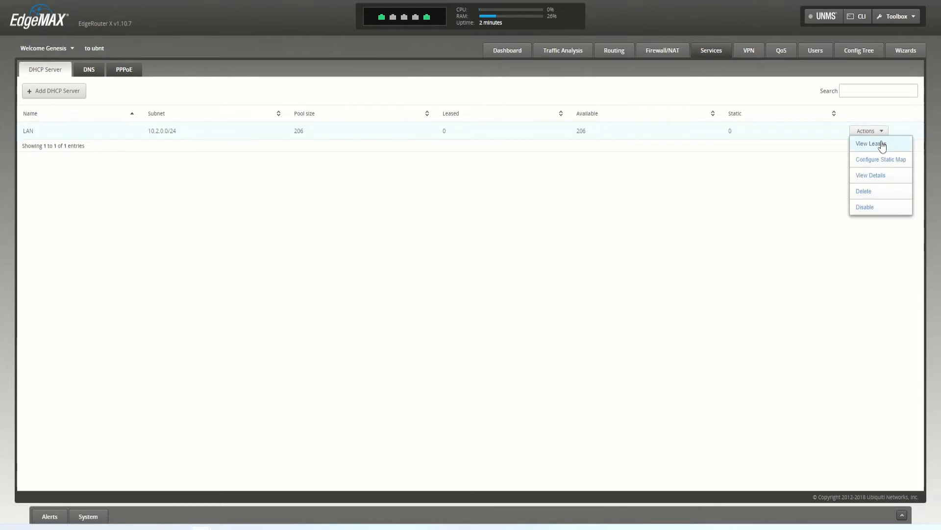
{"action": "left_click", "coordinate": [878, 144]}
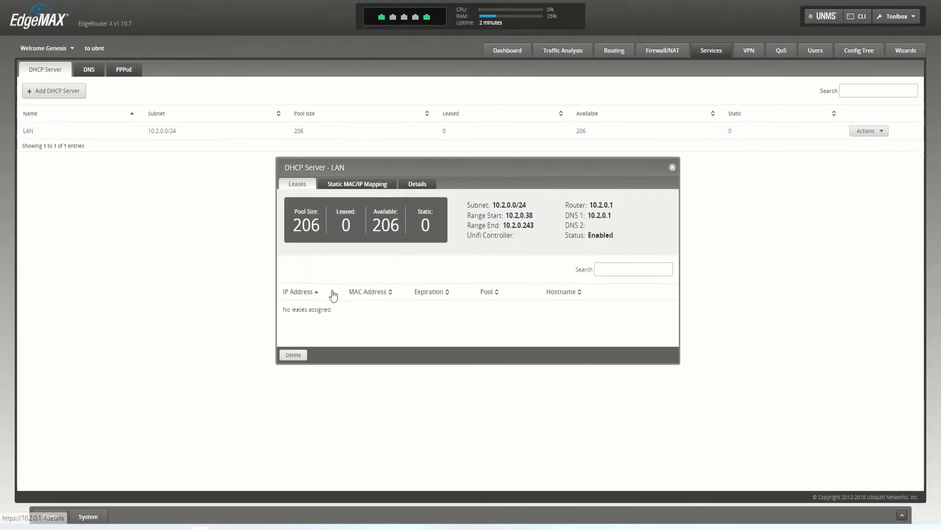
{"action": "left_click", "coordinate": [354, 183]}
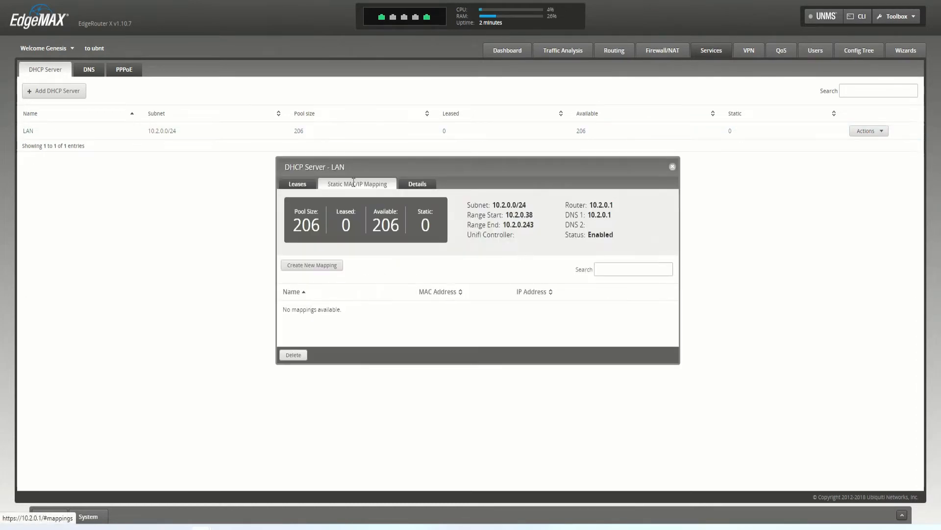
{"action": "left_click", "coordinate": [415, 184]}
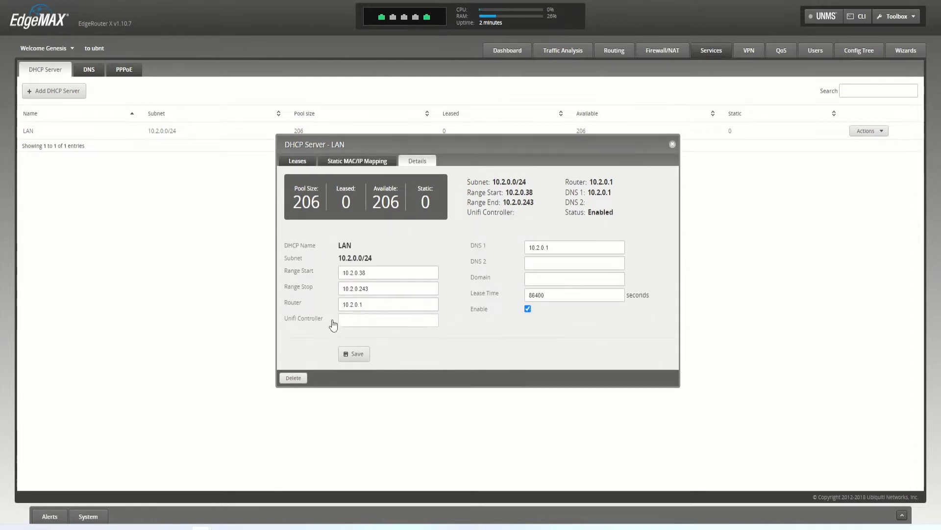
Set the LAN DHCP server's DNS 2 to 8.8.4.4 and its domain to telifoxcorphq.com, and save the changes.
{"action": "left_click", "coordinate": [540, 263]}
{"action": "type", "text": "8.8.4.4"}
{"action": "left_click", "coordinate": [553, 279]}
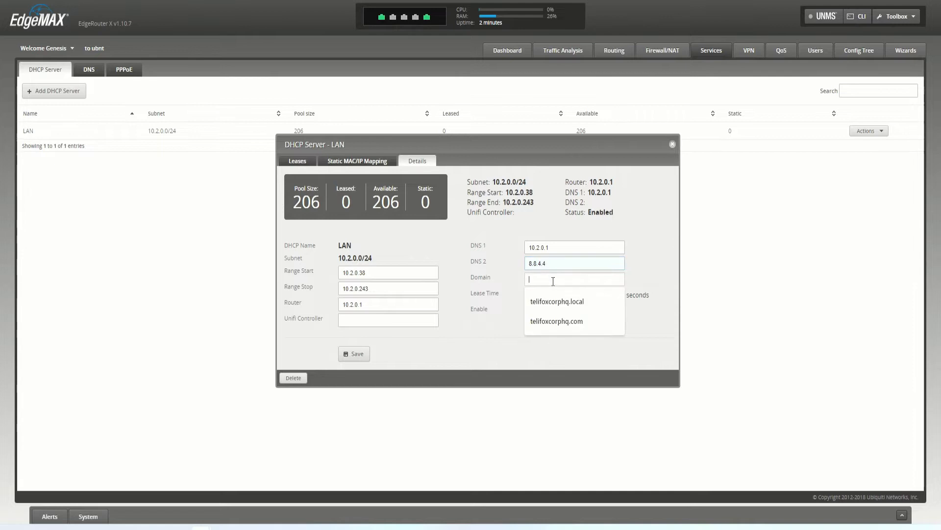
{"action": "left_click", "coordinate": [563, 301]}
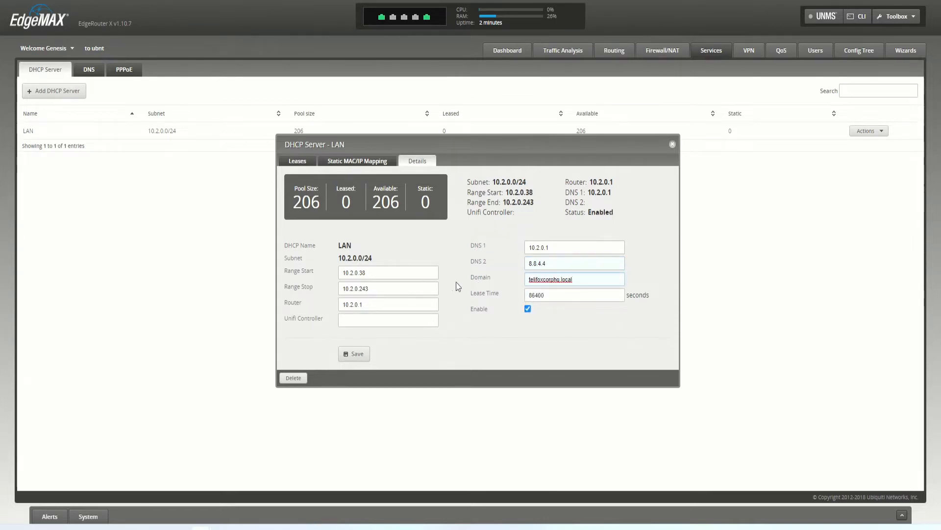
{"action": "left_click_drag", "start_coordinate": [586, 279], "coordinate": [478, 283]}
{"action": "type", "text": "te"}
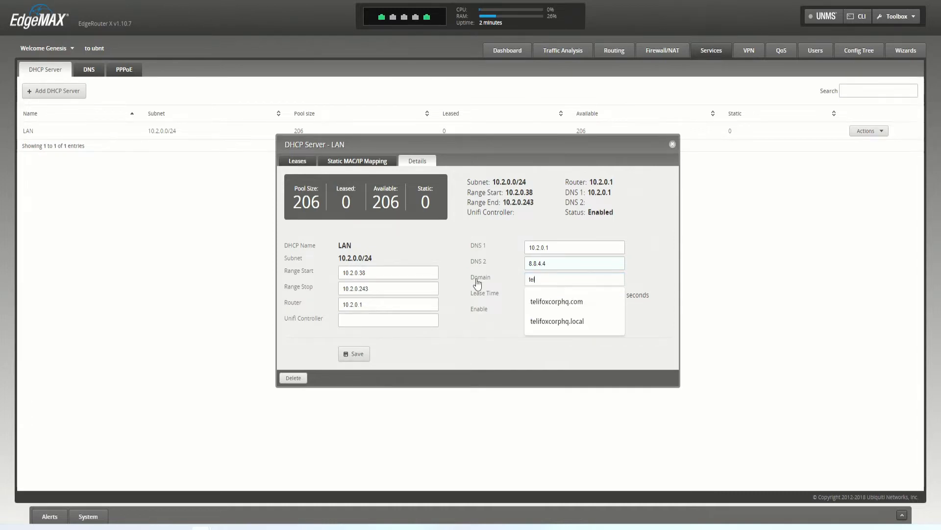
{"action": "type", "text": "lifoxcorphq.com"}
{"action": "left_click", "coordinate": [552, 301]}
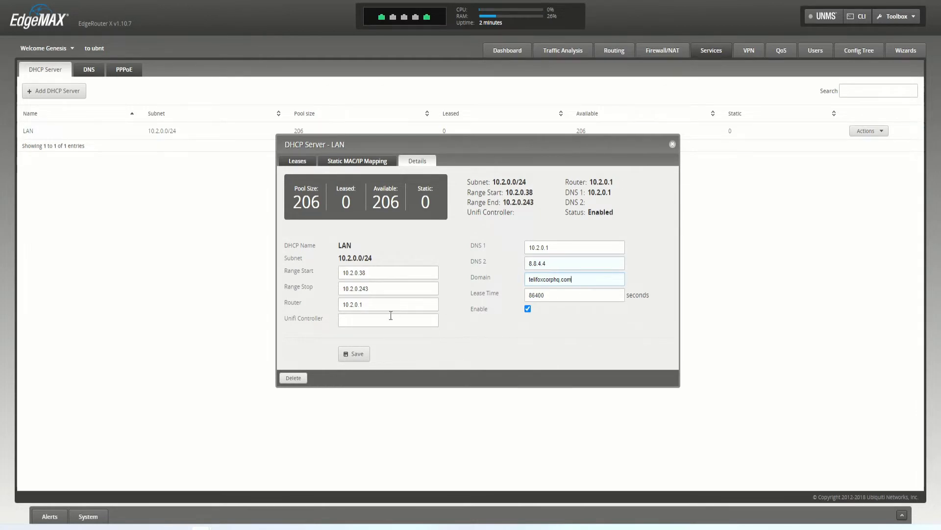
{"action": "left_click", "coordinate": [355, 355]}
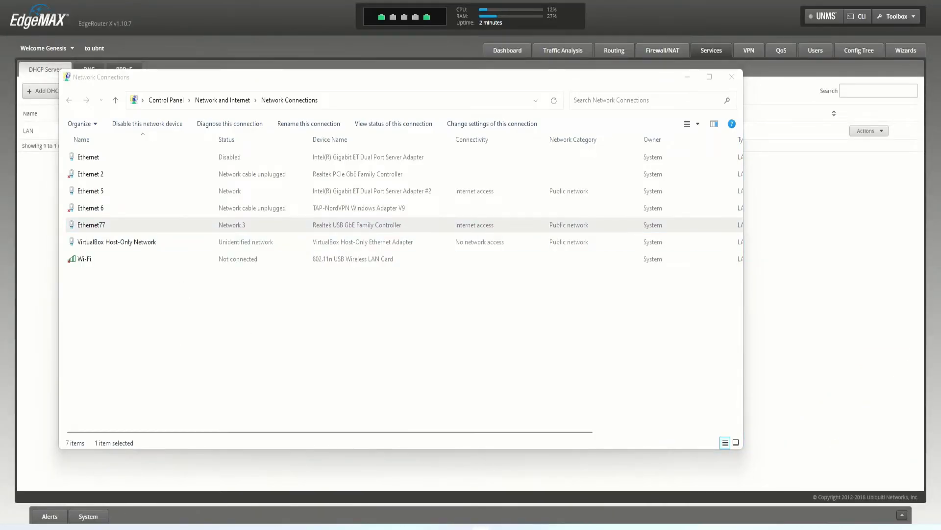
Configure the Ethernet77 adapter's IPv4 properties to obtain the IP address and DNS server address automatically, and apply the adapter settings.
{"action": "key", "text": "Return"}
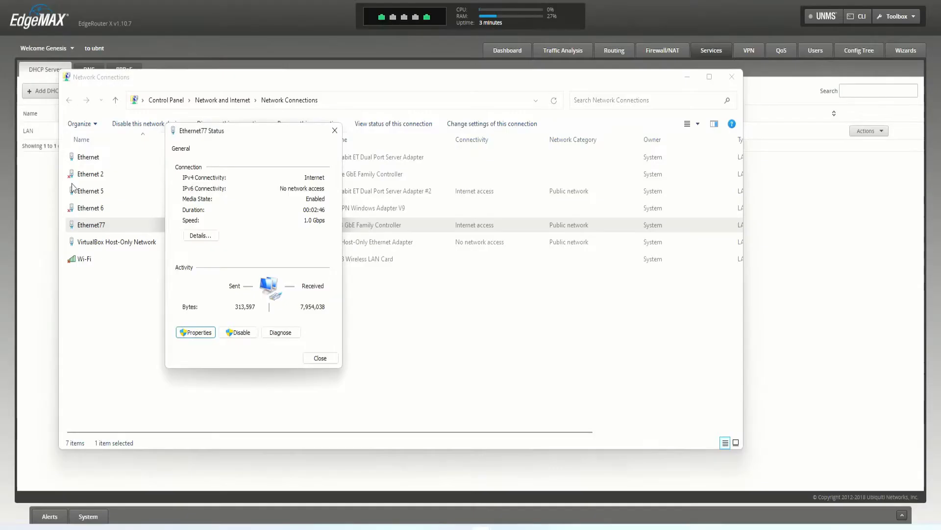
{"action": "left_click", "coordinate": [195, 331]}
{"action": "scroll", "coordinate": [242, 273], "scroll_direction": "down", "scroll_amount": 3}
{"action": "double_click", "coordinate": [243, 257]}
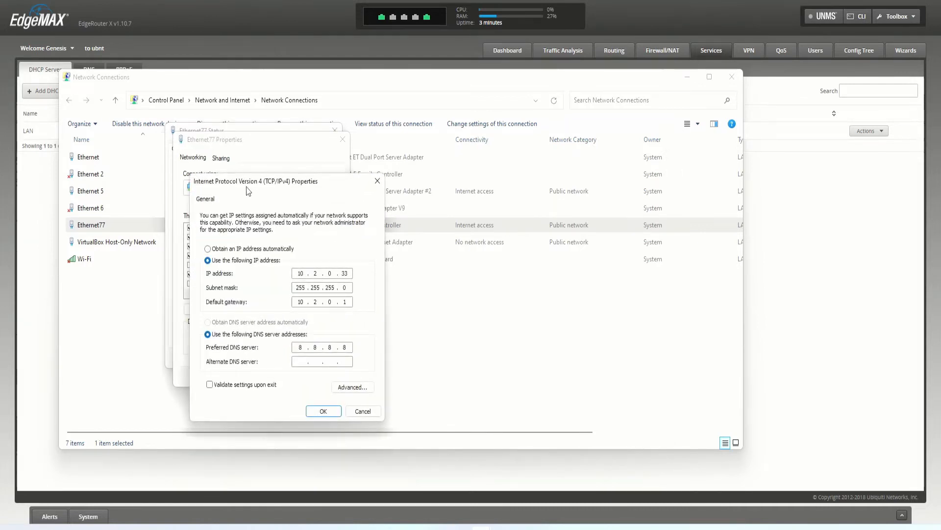
{"action": "left_click_drag", "start_coordinate": [249, 191], "coordinate": [318, 126]}
{"action": "left_click", "coordinate": [308, 185]}
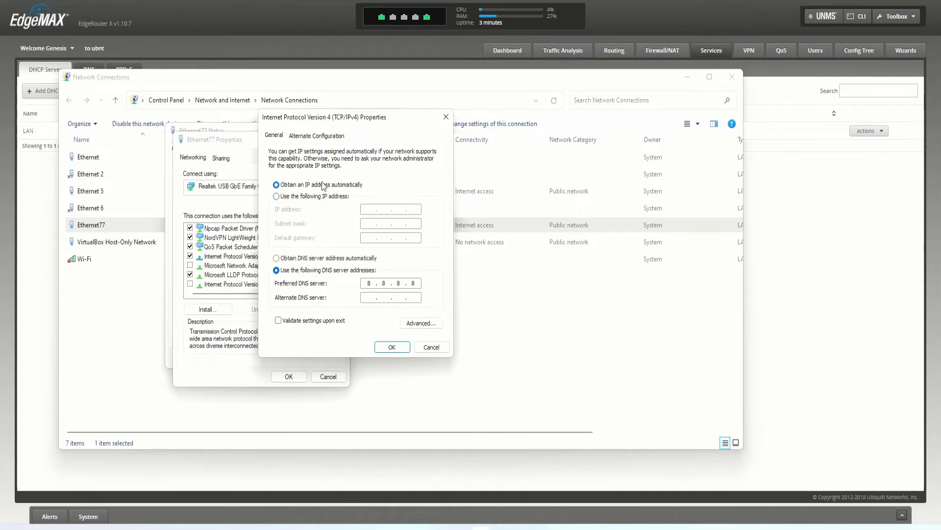
{"action": "left_click", "coordinate": [300, 259]}
{"action": "left_click", "coordinate": [391, 346]}
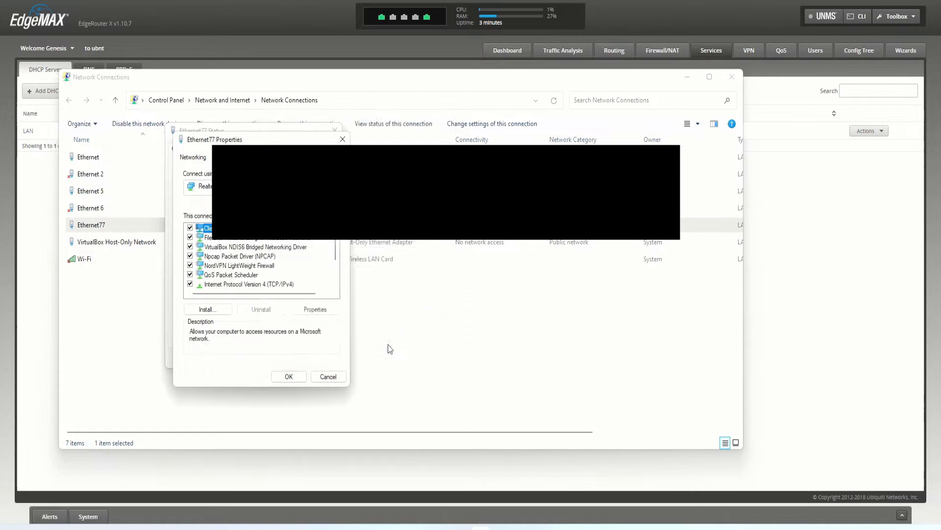
{"action": "left_click", "coordinate": [288, 376]}
Check the IPv4 address, subnet mask, gateway, DHCP and DNS servers in Ethernet77's connection details, and close the network windows.
{"action": "left_click", "coordinate": [200, 236]}
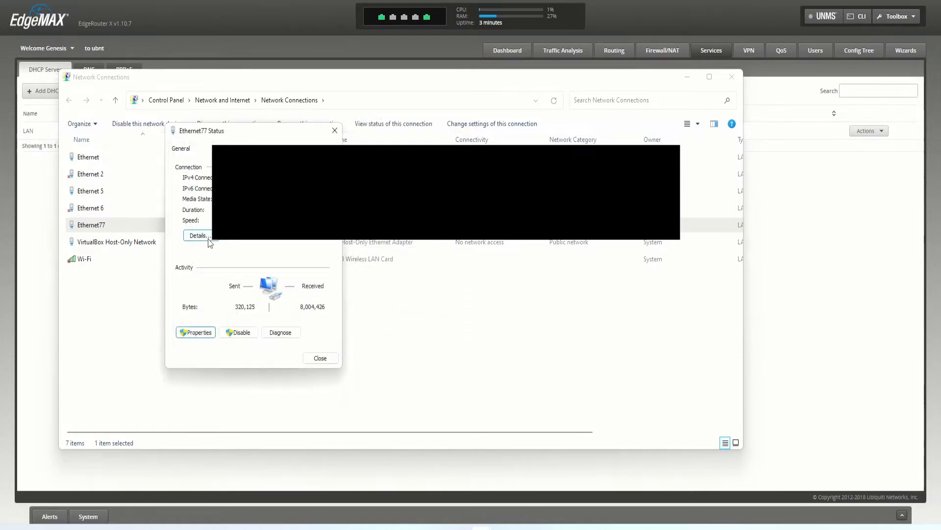
{"action": "left_click_drag", "start_coordinate": [254, 154], "coordinate": [438, 148]}
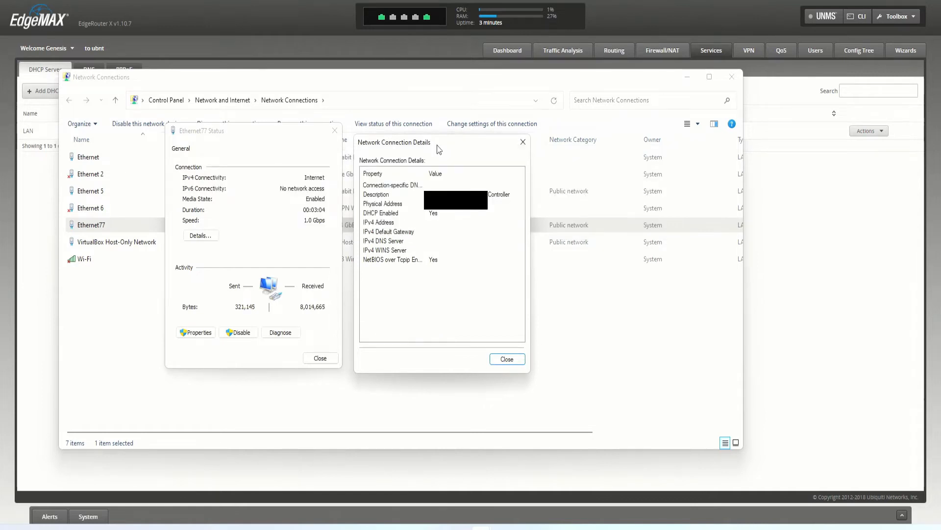
{"action": "left_click", "coordinate": [523, 141]}
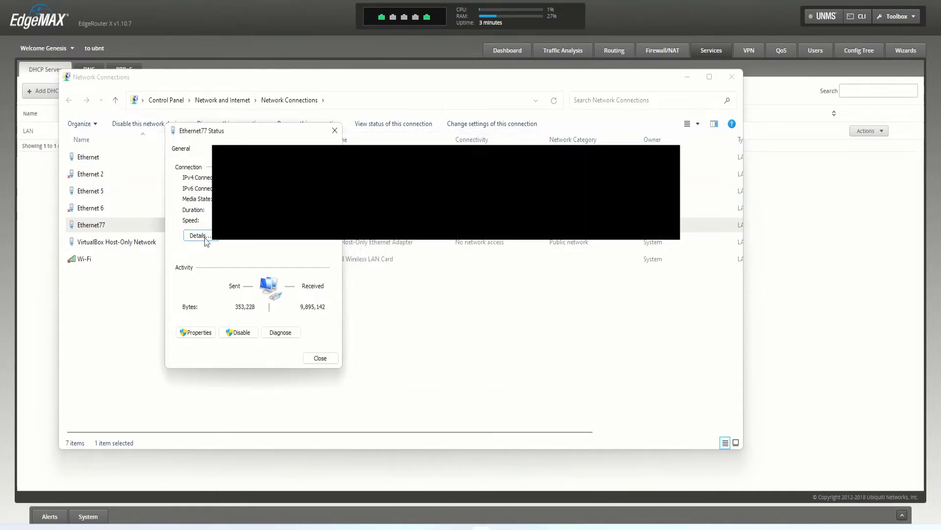
{"action": "left_click", "coordinate": [200, 235]}
{"action": "left_click_drag", "start_coordinate": [229, 149], "coordinate": [413, 135]}
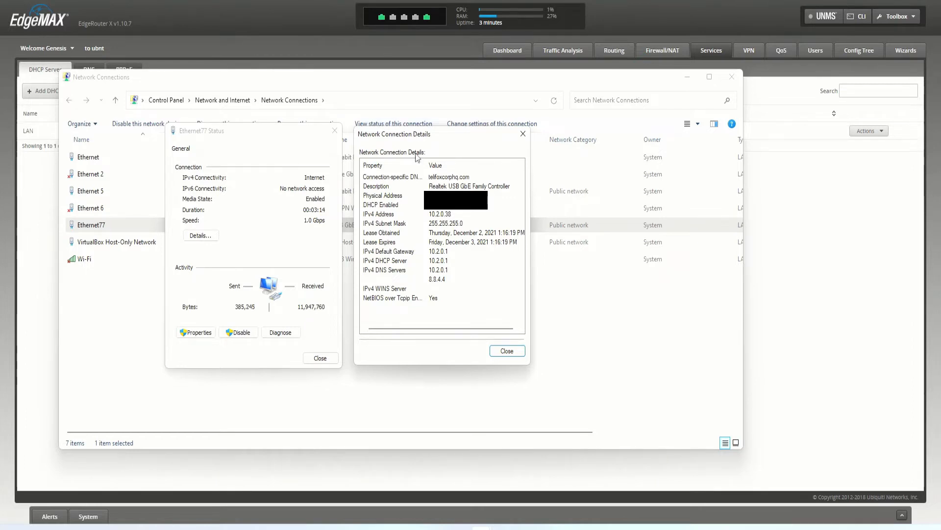
{"action": "left_click", "coordinate": [449, 216]}
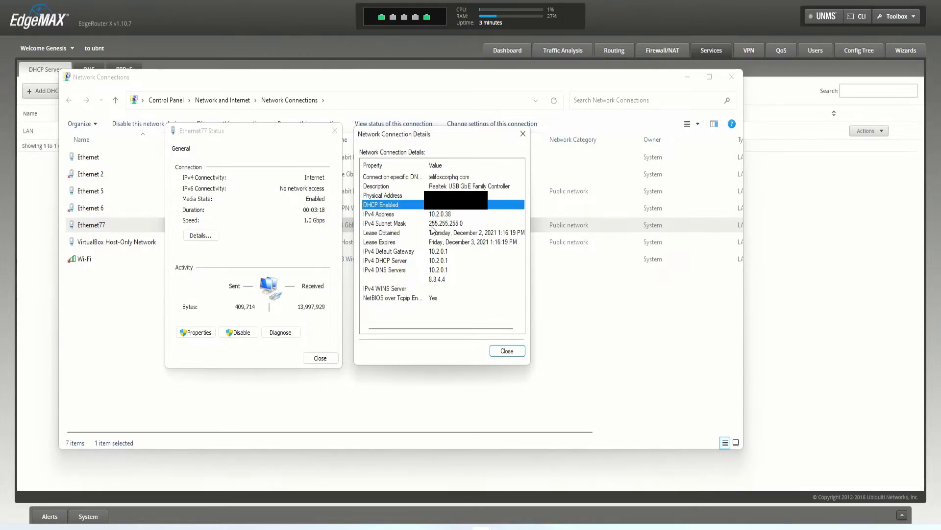
{"action": "left_click", "coordinate": [437, 225]}
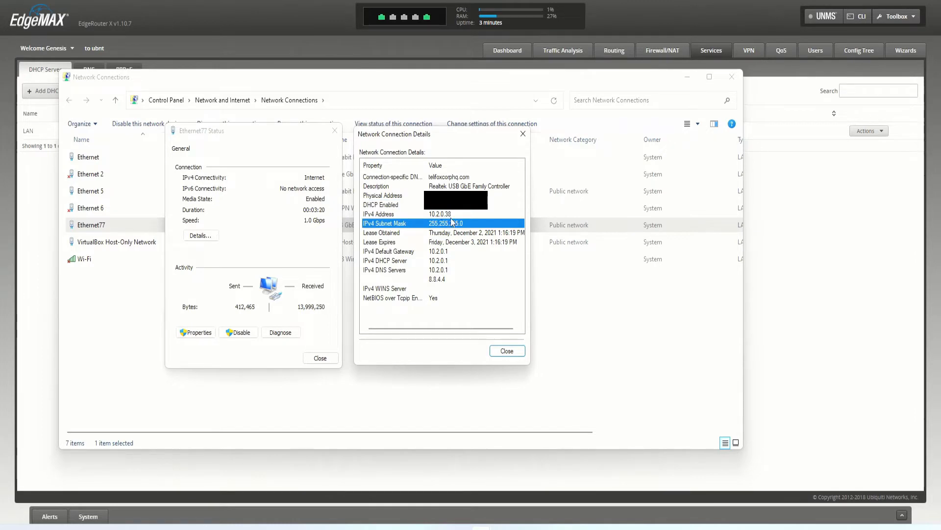
{"action": "left_click", "coordinate": [451, 217]}
{"action": "left_click", "coordinate": [398, 251]}
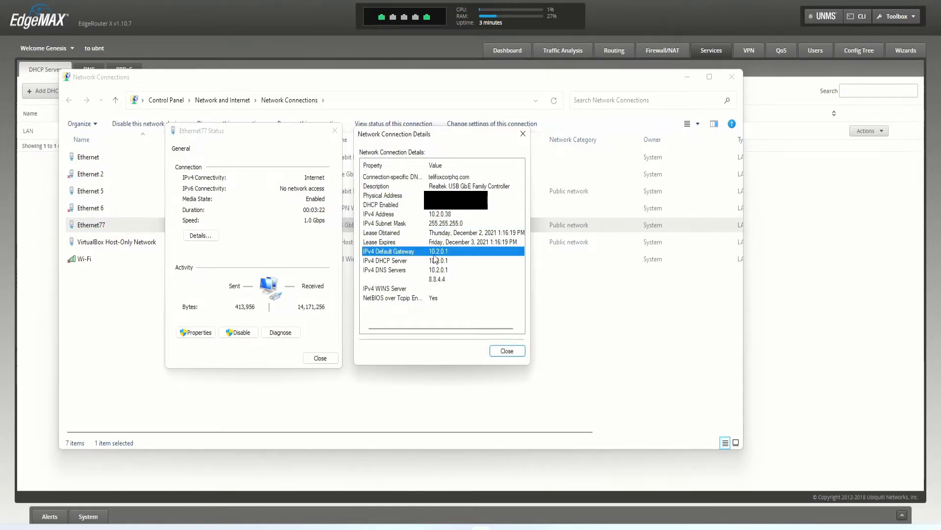
{"action": "left_click", "coordinate": [461, 260]}
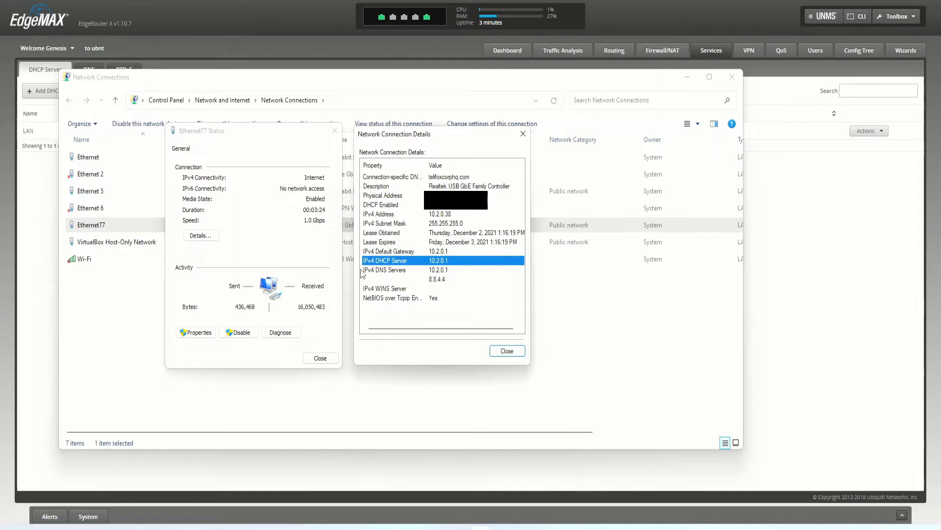
{"action": "left_click", "coordinate": [439, 271]}
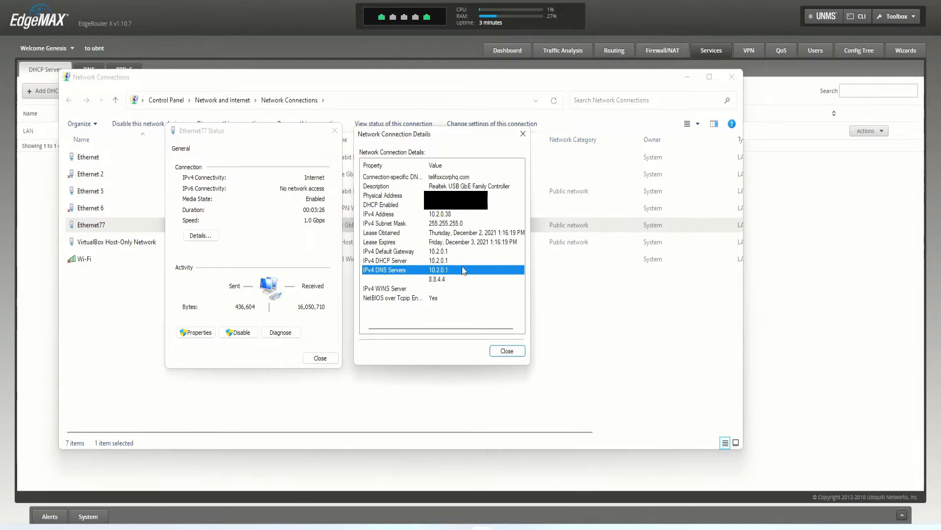
{"action": "left_click", "coordinate": [505, 352]}
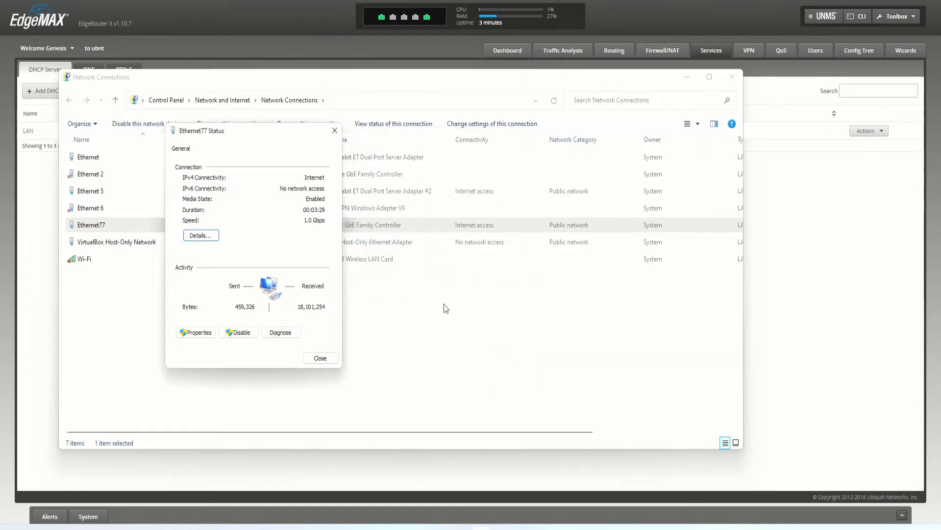
{"action": "left_click", "coordinate": [335, 130]}
{"action": "left_click", "coordinate": [732, 77]}
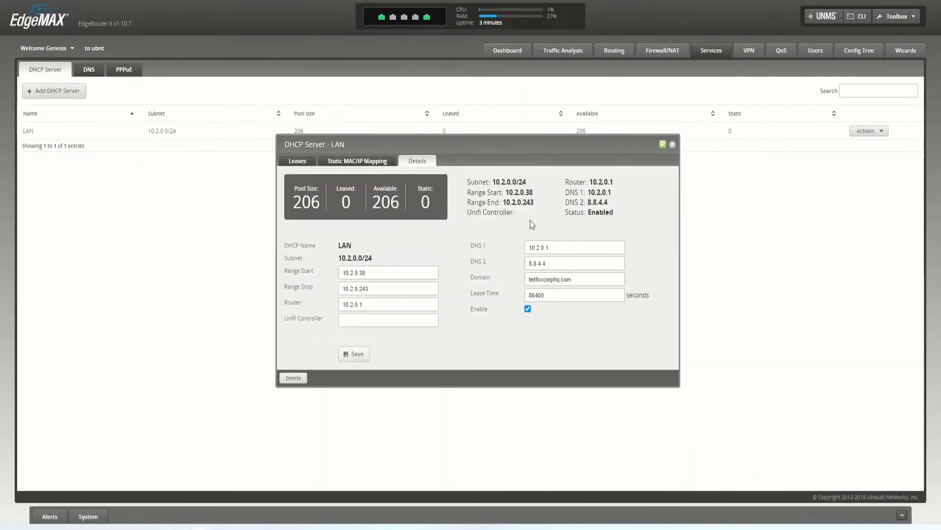
Close the LAN DHCP server dialog and review the router's DNS forwarding settings and selectable listen interfaces.
{"action": "left_click", "coordinate": [673, 144]}
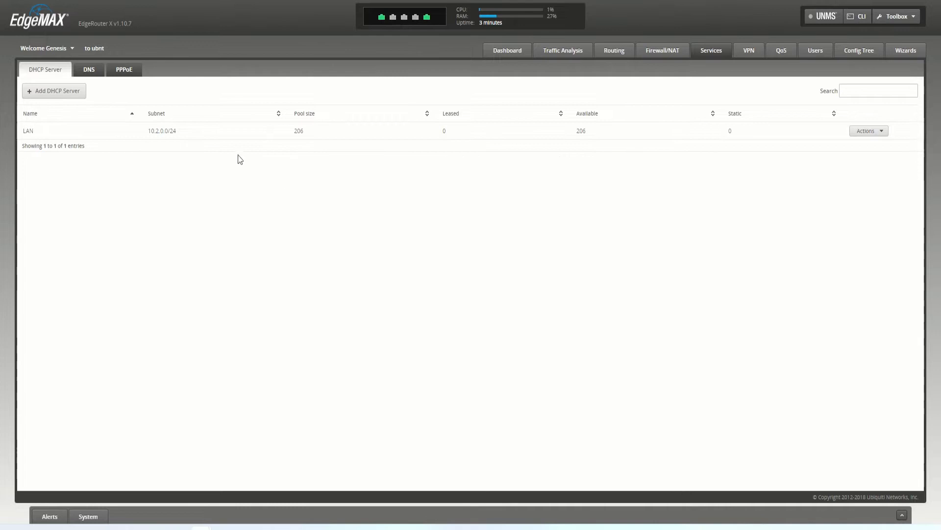
{"action": "left_click", "coordinate": [89, 70]}
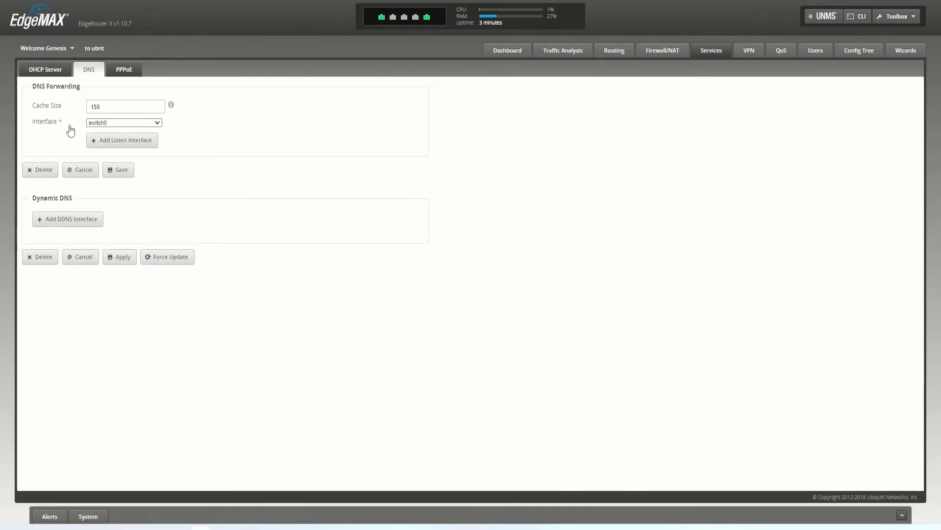
{"action": "left_click", "coordinate": [125, 123]}
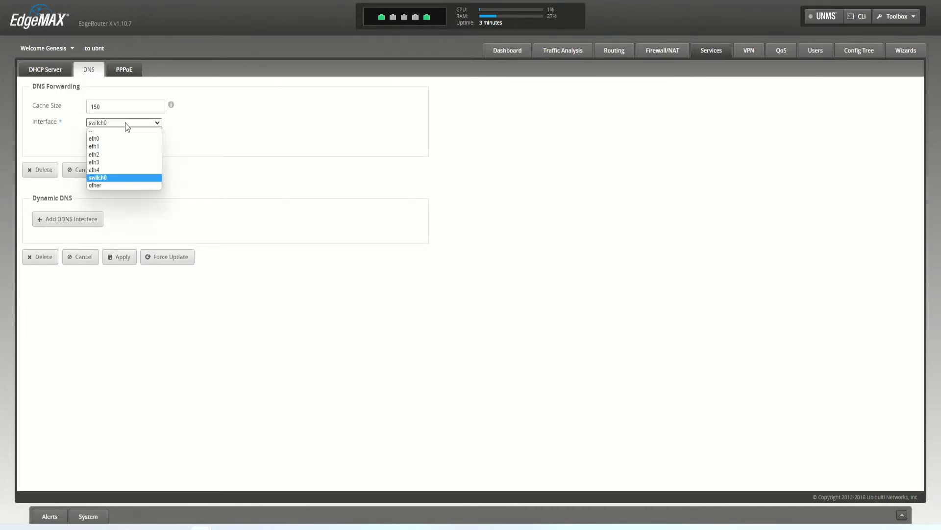
{"action": "left_click", "coordinate": [125, 123]}
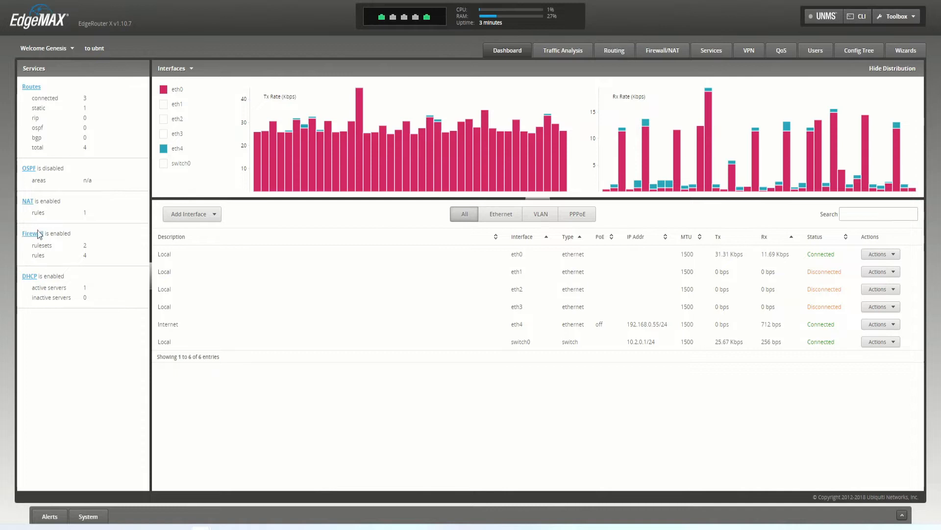
Examine the dashboard's services summary, the interface list and the options for adding an interface.
{"action": "left_click_drag", "start_coordinate": [29, 213], "coordinate": [87, 213]}
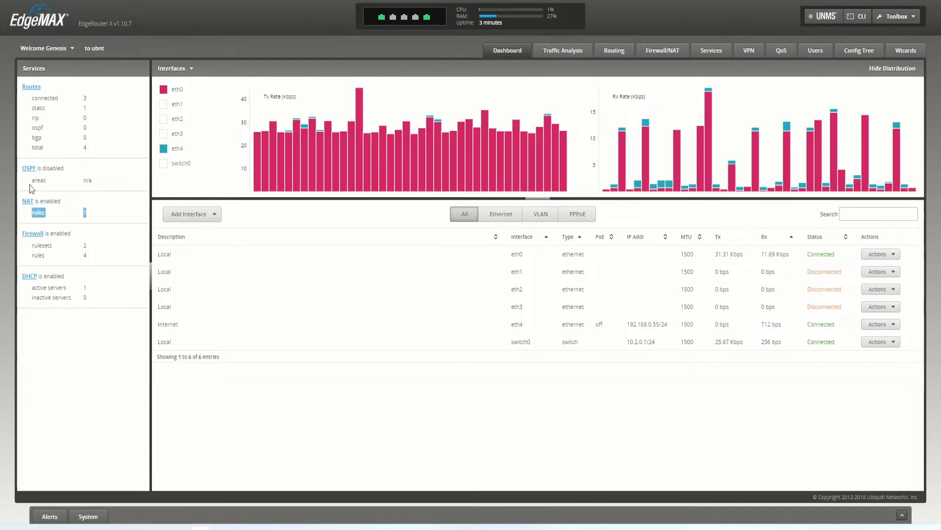
{"action": "left_click", "coordinate": [33, 183]}
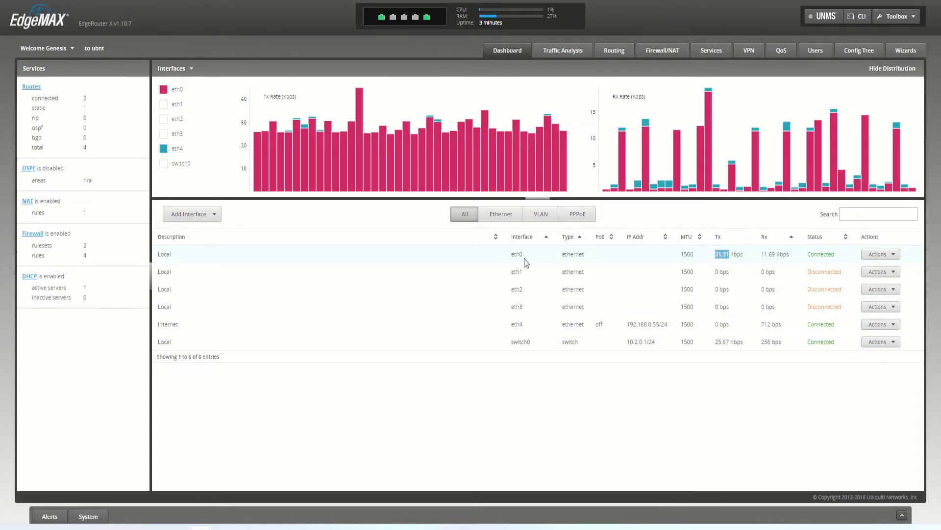
{"action": "left_click_drag", "start_coordinate": [348, 251], "coordinate": [511, 326]}
{"action": "left_click", "coordinate": [200, 216]}
{"action": "left_click", "coordinate": [523, 367]}
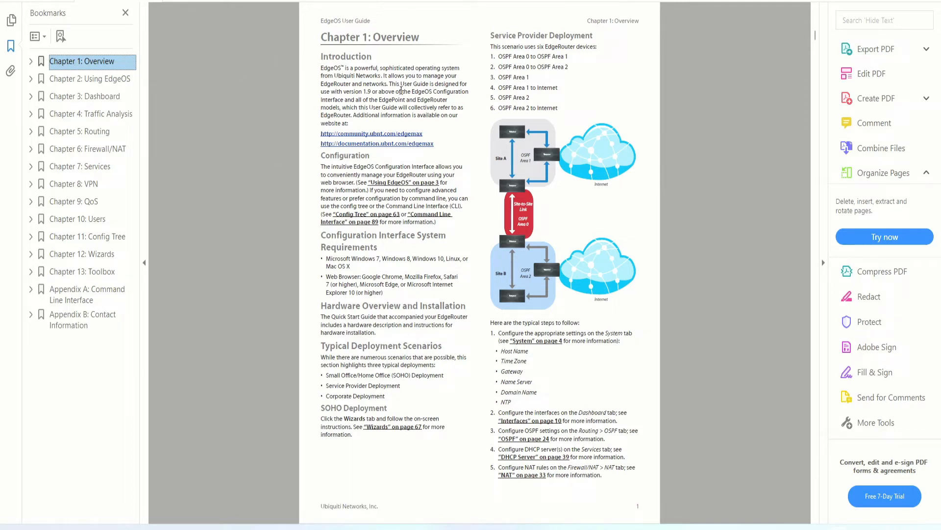
Read the EdgeOS User Guide's introduction and Service Provider Deployment section in Chapter 1.
{"action": "left_click_drag", "start_coordinate": [319, 69], "coordinate": [418, 73]}
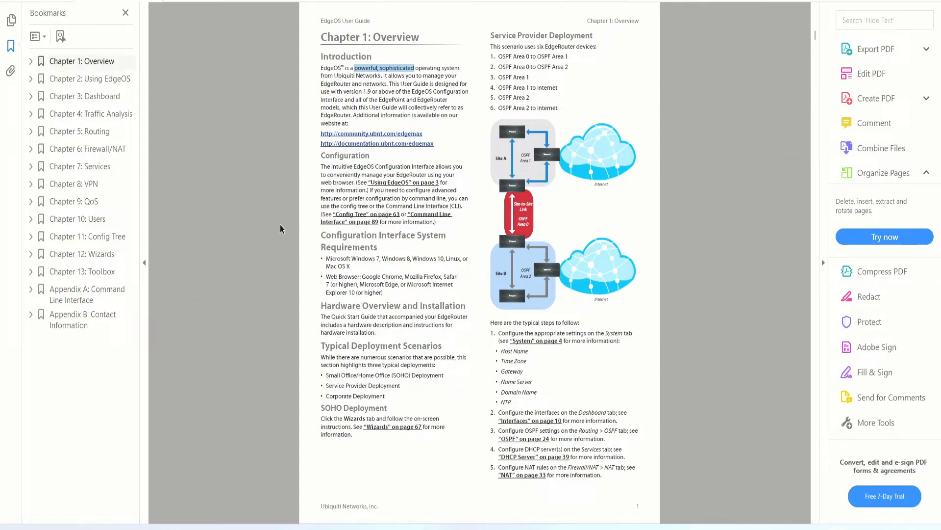
{"action": "scroll", "coordinate": [296, 214], "scroll_direction": "down", "scroll_amount": 2}
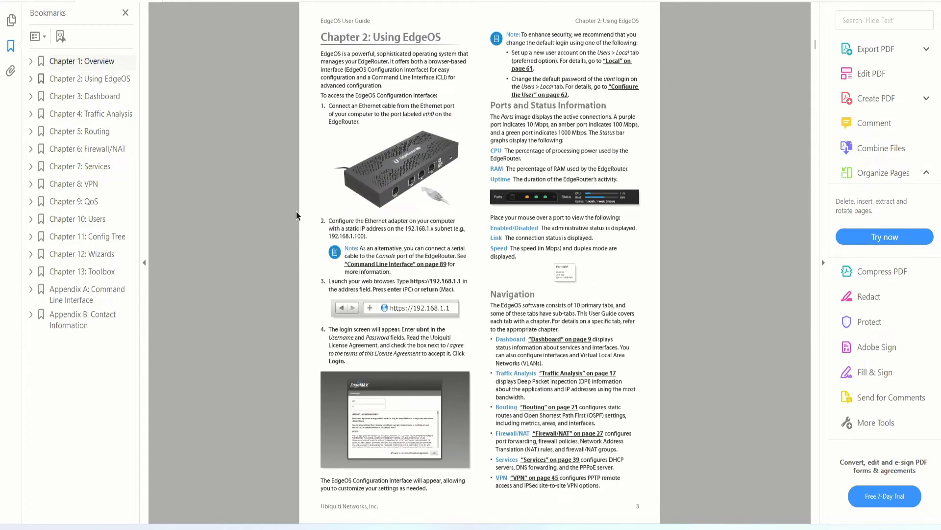
{"action": "scroll", "coordinate": [296, 211], "scroll_direction": "up", "scroll_amount": 2}
{"action": "left_click_drag", "start_coordinate": [490, 35], "coordinate": [584, 38]}
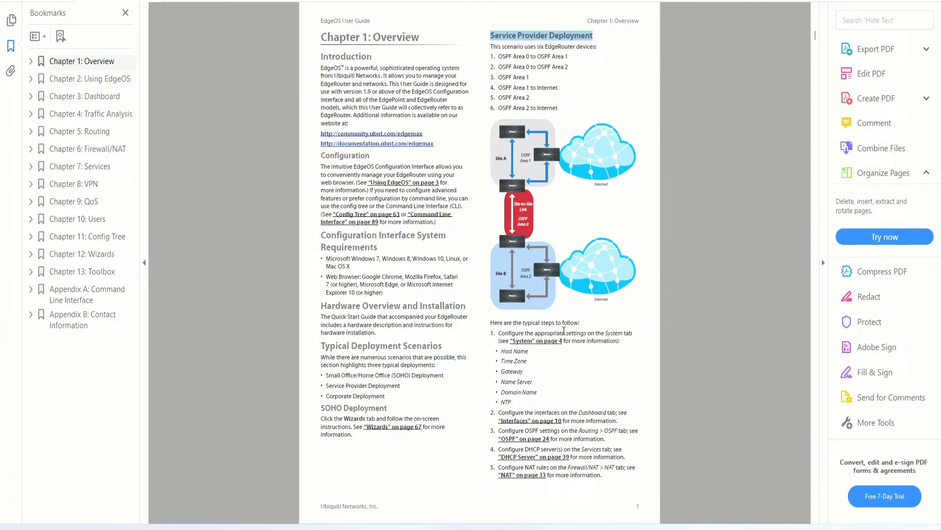
{"action": "scroll", "coordinate": [565, 331], "scroll_direction": "down", "scroll_amount": 2}
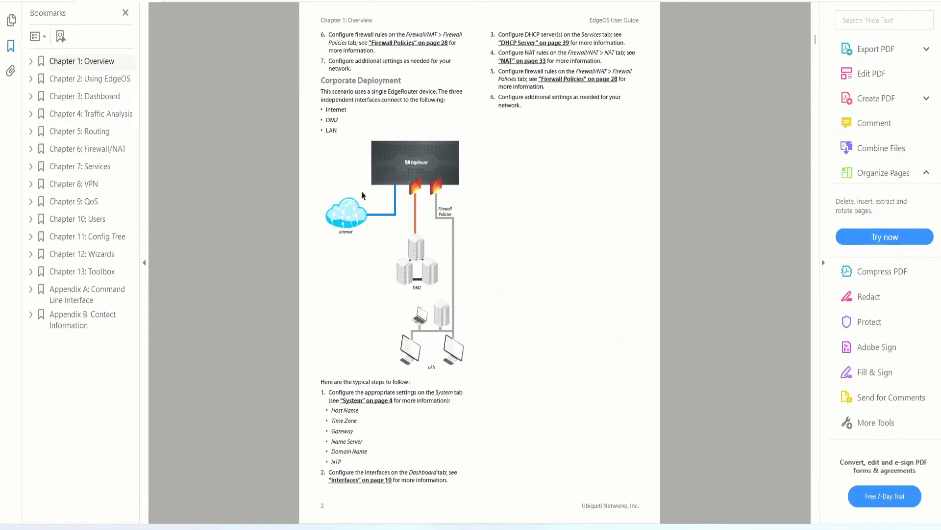
Read the user guide's Corporate Deployment scenario, including its interfaces, the network diagram and the system settings it lists.
{"action": "left_click_drag", "start_coordinate": [321, 80], "coordinate": [401, 80]}
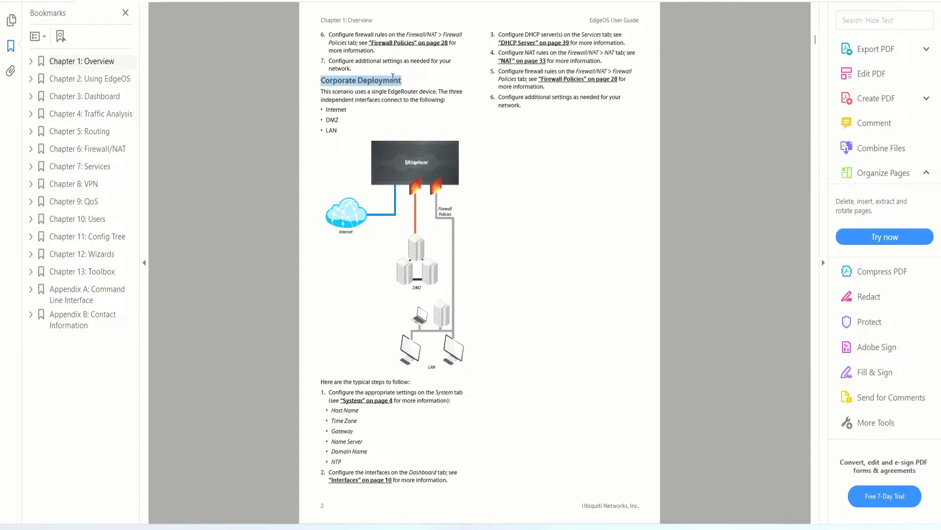
{"action": "left_click_drag", "start_coordinate": [322, 92], "coordinate": [436, 92]}
{"action": "left_click_drag", "start_coordinate": [322, 100], "coordinate": [445, 101]}
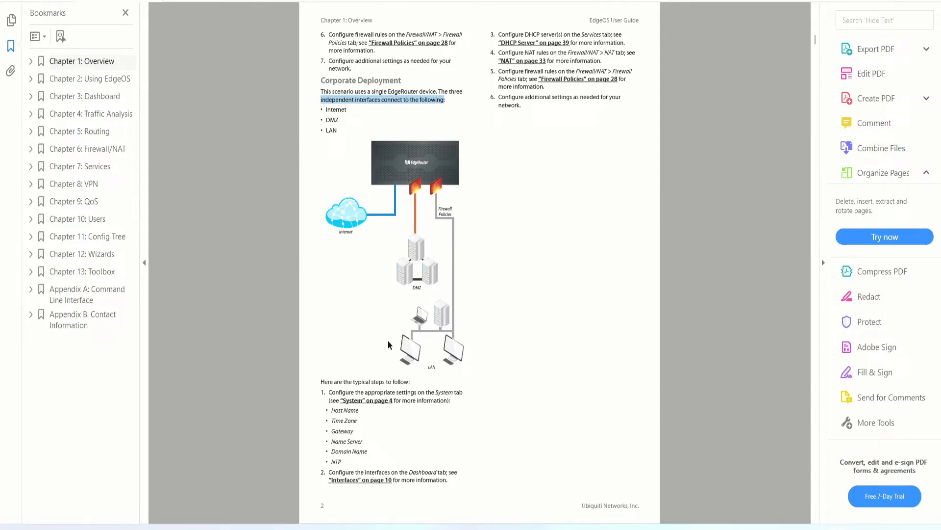
{"action": "left_click_drag", "start_coordinate": [359, 410], "coordinate": [334, 465]}
{"action": "left_click", "coordinate": [364, 444]}
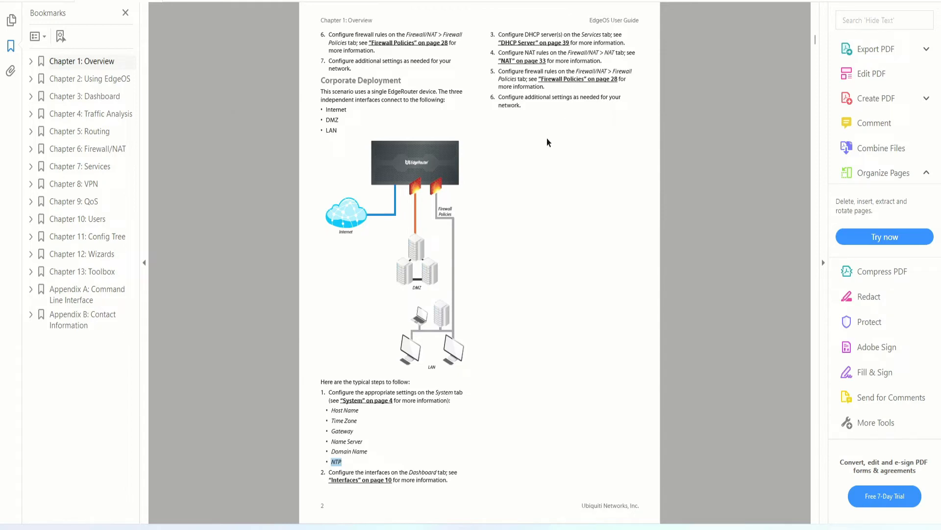
{"action": "left_click", "coordinate": [369, 403]}
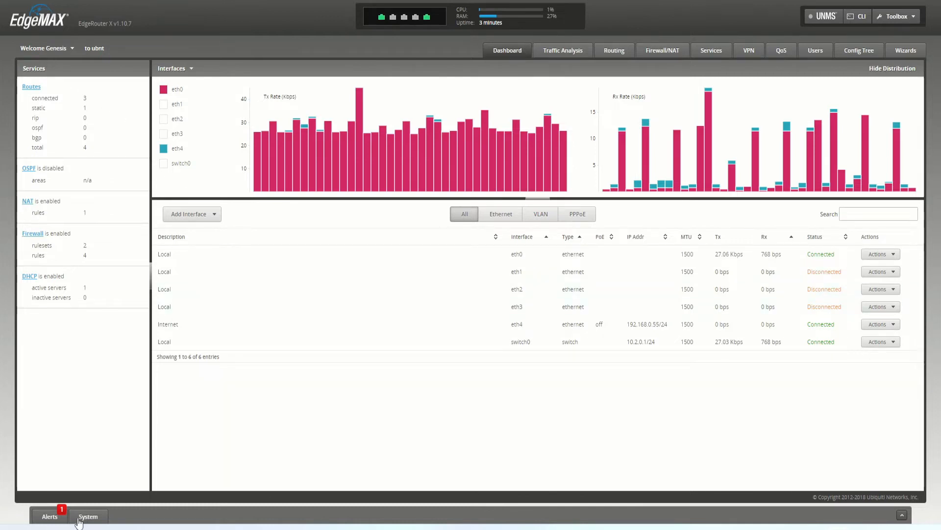
In the EdgeRouter web interface, check the alerts and look through the system settings down to the maintenance options.
{"action": "left_click", "coordinate": [51, 517]}
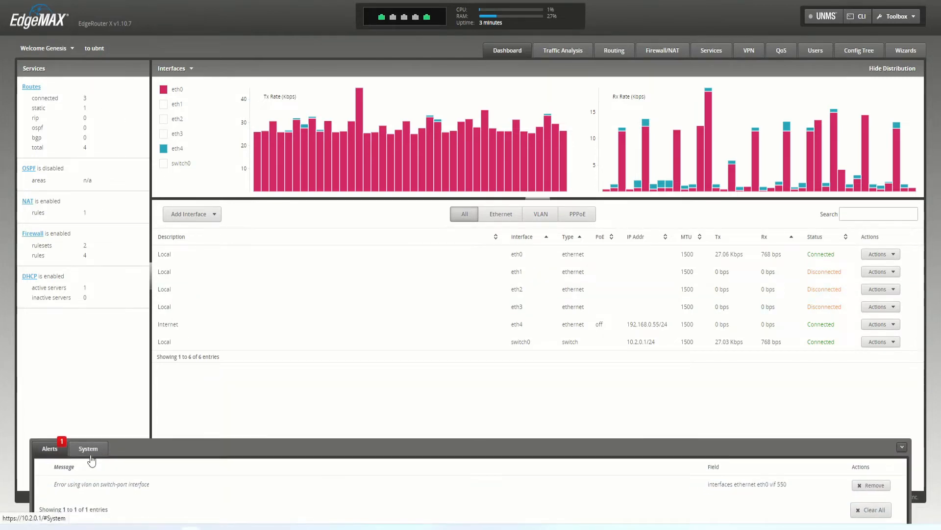
{"action": "left_click", "coordinate": [88, 452]}
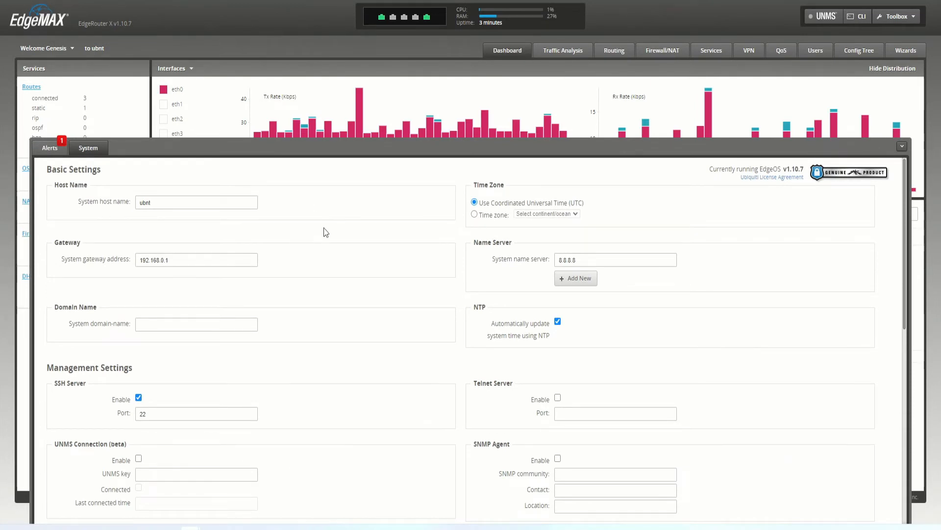
{"action": "scroll", "coordinate": [323, 225], "scroll_direction": "down", "scroll_amount": 8}
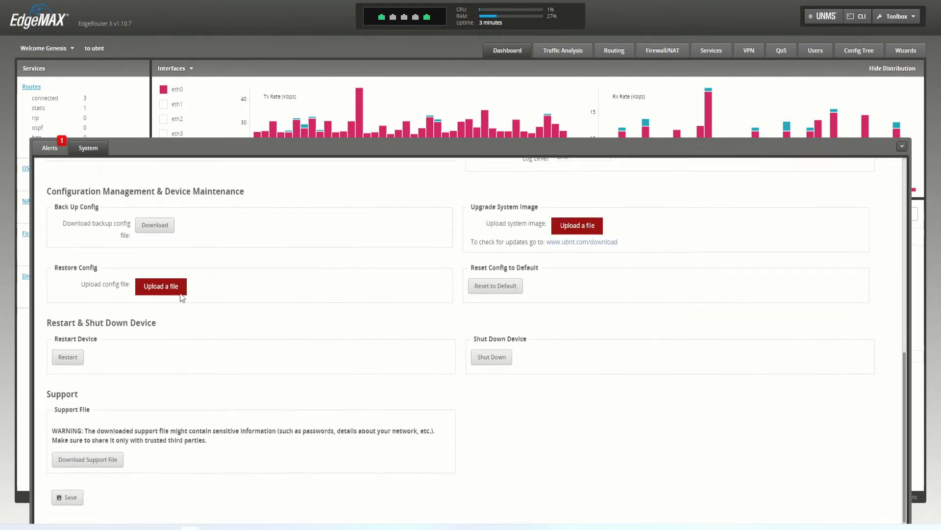
{"action": "scroll", "coordinate": [288, 336], "scroll_direction": "up", "scroll_amount": 8}
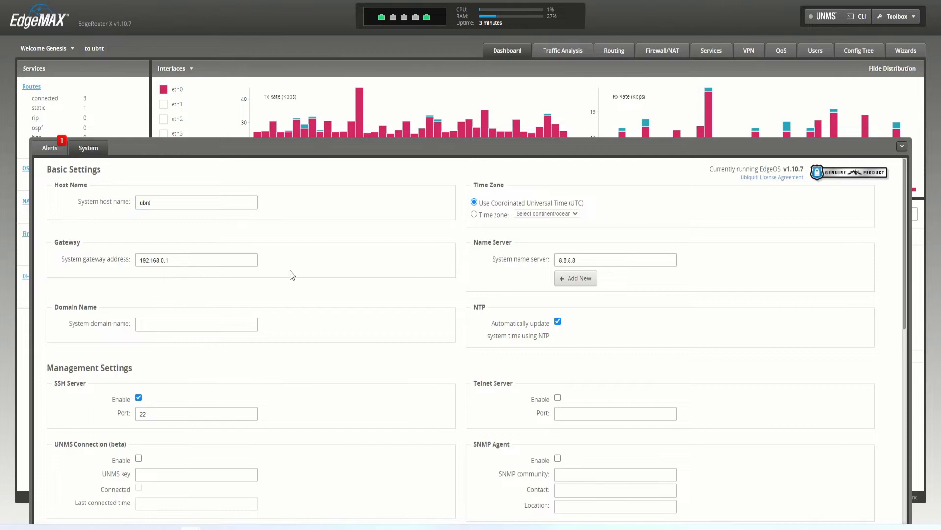
Set the system host name to EdgeRoute in the basic settings.
{"action": "left_click_drag", "start_coordinate": [189, 205], "coordinate": [53, 209]}
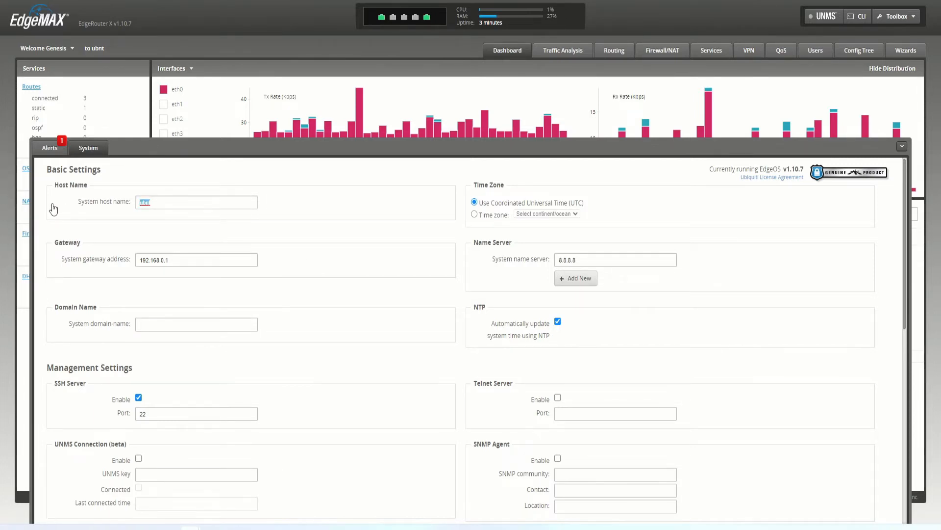
{"action": "type", "text": "EdgeRoute"}
{"action": "left_click_drag", "start_coordinate": [501, 168], "coordinate": [460, 178]}
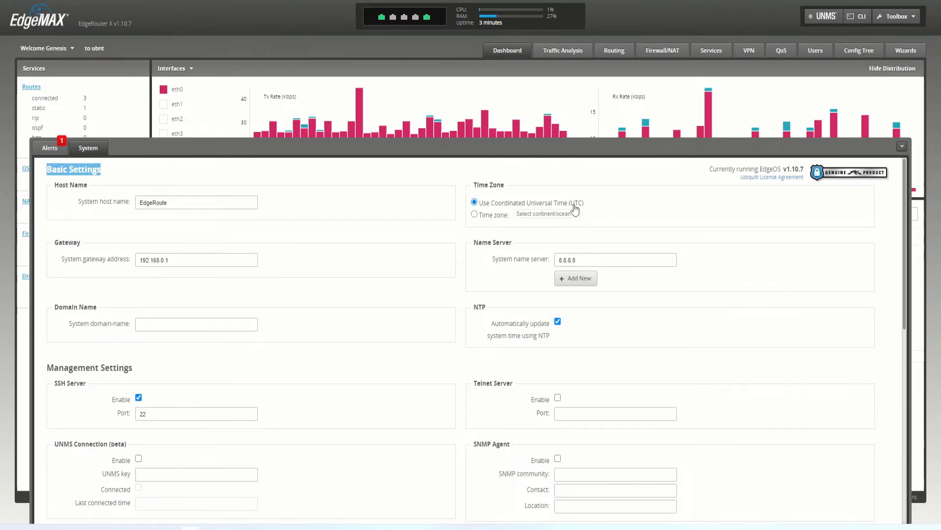
Set the router's time zone to Americas, United States, Pacific Time instead of UTC.
{"action": "left_click", "coordinate": [474, 214]}
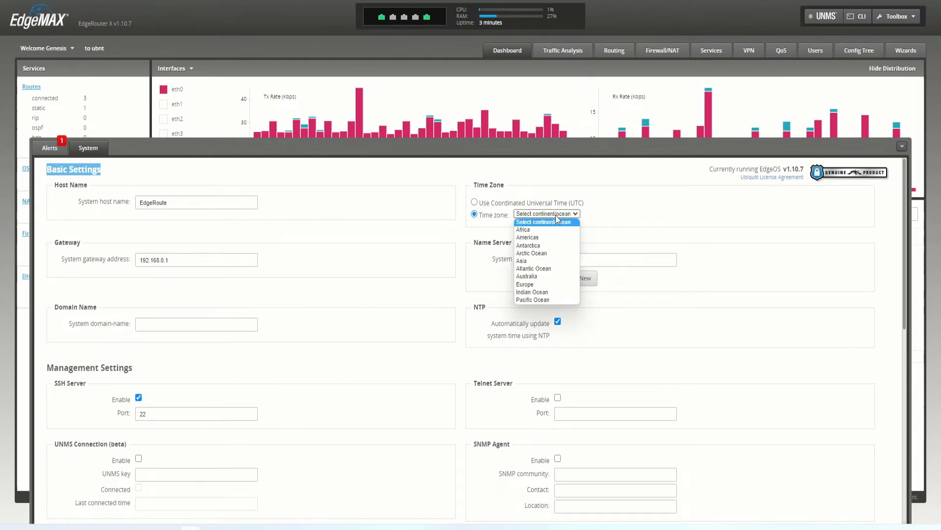
{"action": "left_click", "coordinate": [547, 237]}
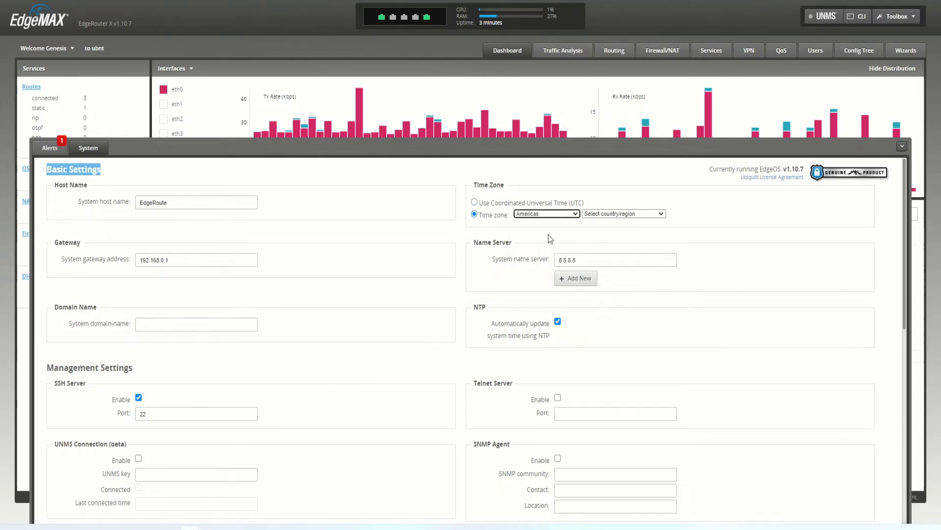
{"action": "left_click", "coordinate": [620, 214]}
{"action": "scroll", "coordinate": [627, 295], "scroll_direction": "down", "scroll_amount": 10}
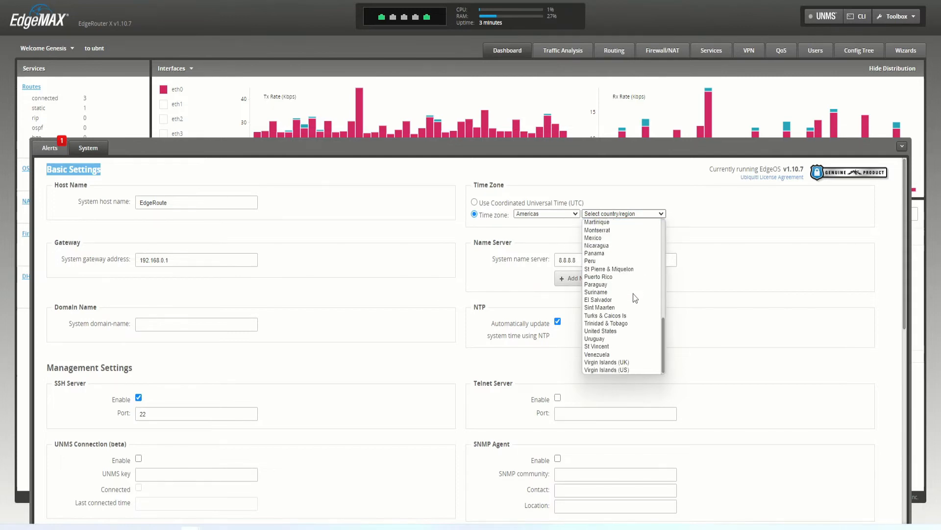
{"action": "left_click", "coordinate": [616, 332]}
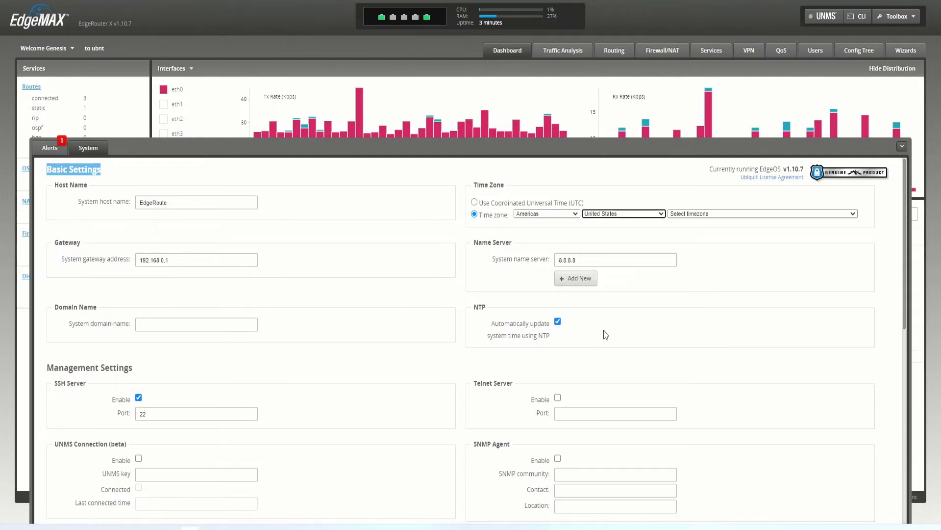
{"action": "left_click", "coordinate": [689, 214]}
{"action": "scroll", "coordinate": [708, 322], "scroll_direction": "down", "scroll_amount": 5}
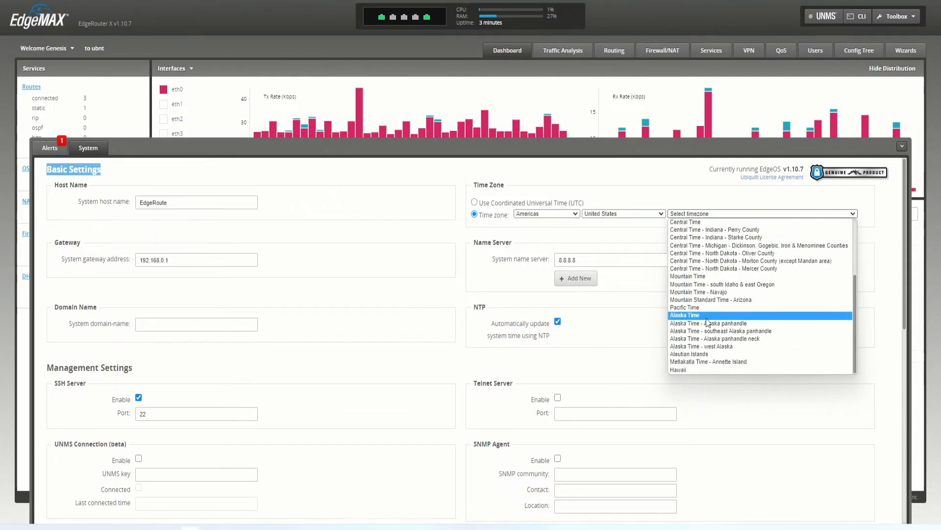
{"action": "left_click", "coordinate": [706, 306]}
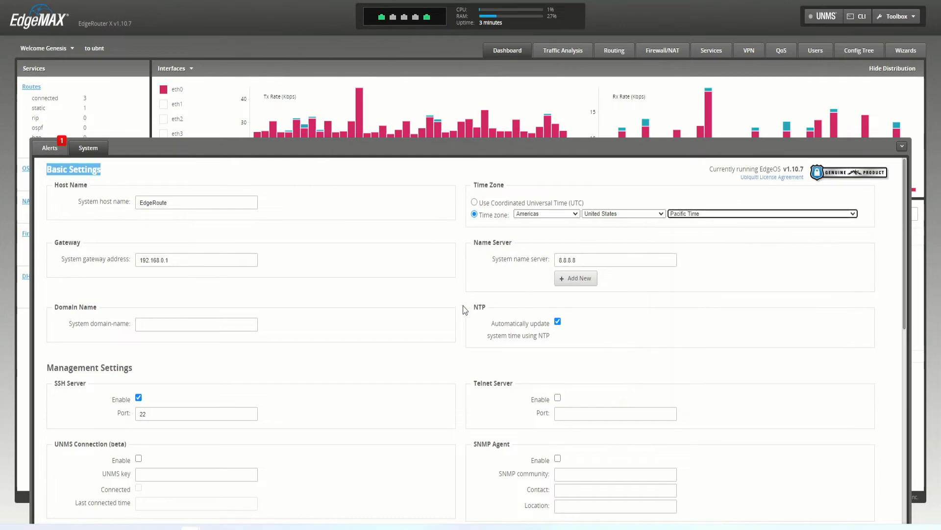
Set the system domain name to telifoxcorphq.com.
{"action": "scroll", "coordinate": [463, 311], "scroll_direction": "down", "scroll_amount": 1}
{"action": "left_click", "coordinate": [177, 269]}
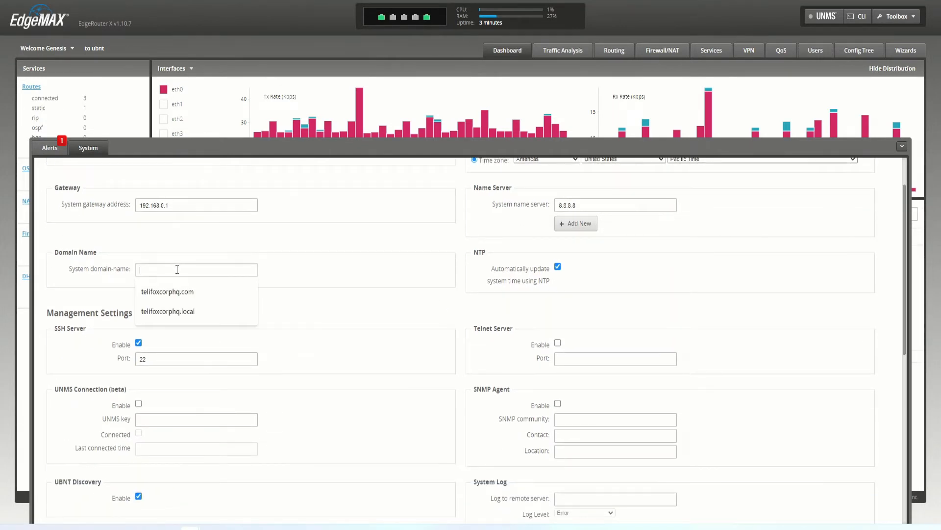
{"action": "left_click", "coordinate": [188, 293]}
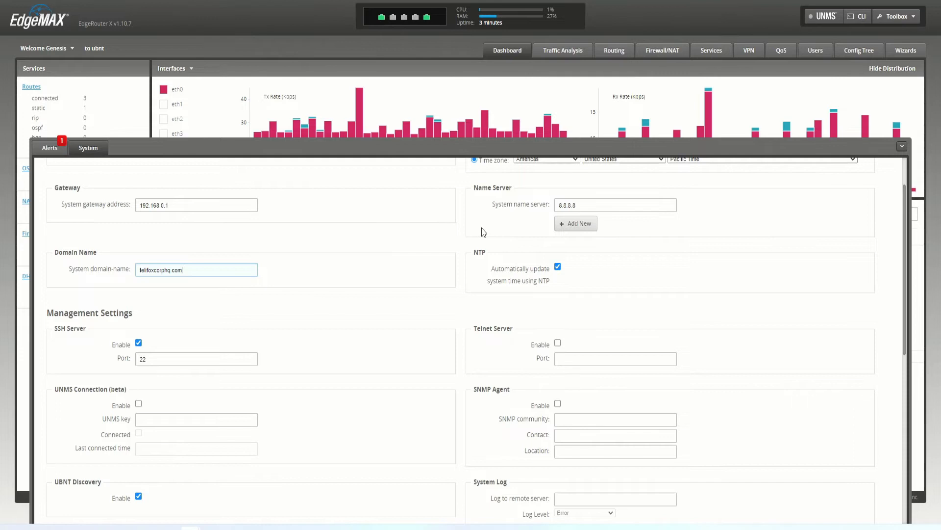
Add a second system name server with the address 10.2.0.3.
{"action": "left_click", "coordinate": [581, 225]}
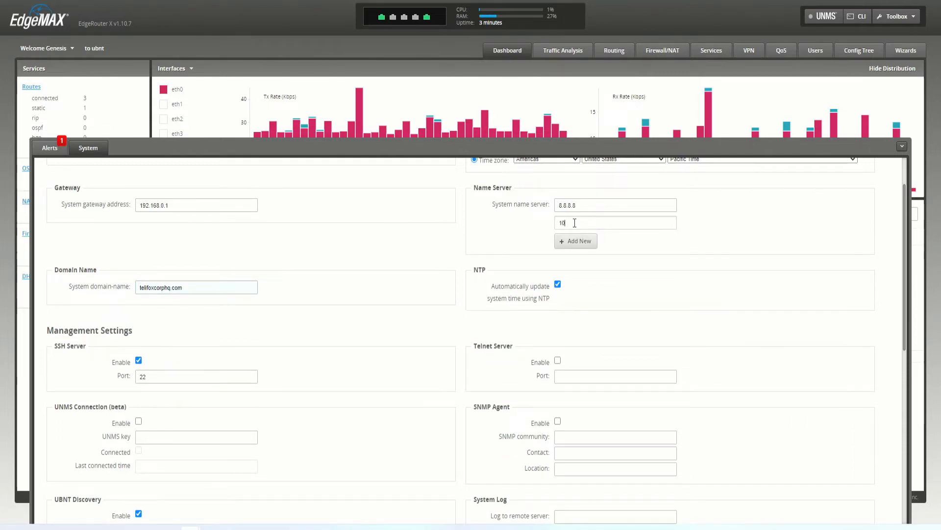
{"action": "type", "text": "10.0"}
{"action": "key", "text": "BackSpace"}
{"action": "type", "text": "2.0.3"}
Set the System Log's remote server to 10.2.0.4.
{"action": "scroll", "coordinate": [305, 260], "scroll_direction": "down", "scroll_amount": 3}
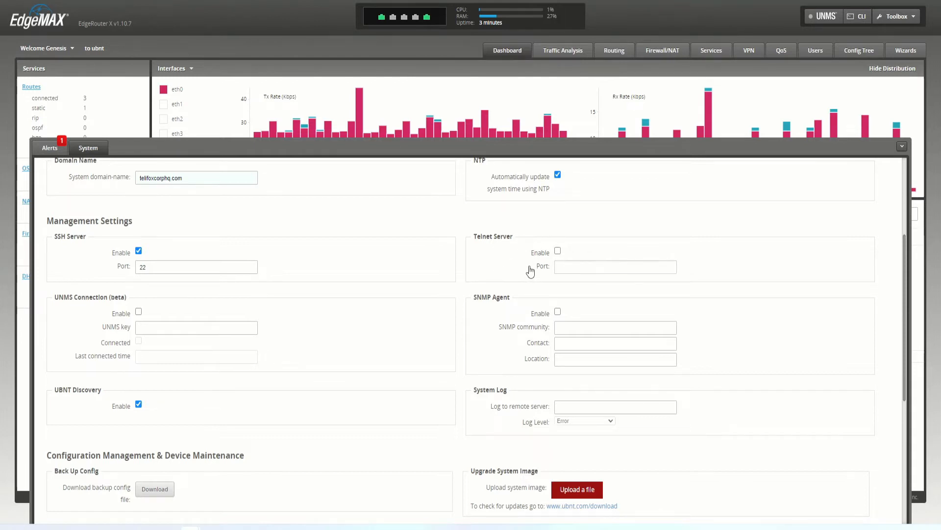
{"action": "scroll", "coordinate": [521, 278], "scroll_direction": "down", "scroll_amount": 1}
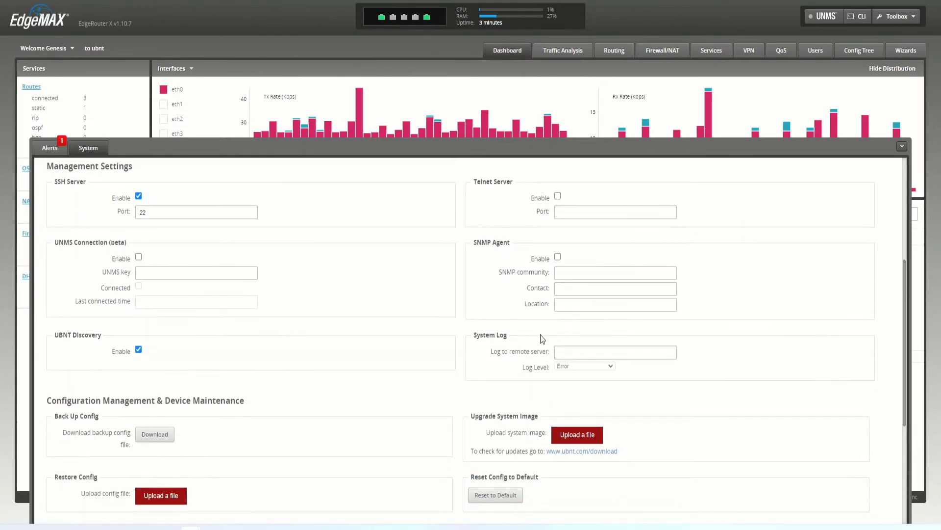
{"action": "scroll", "coordinate": [542, 338], "scroll_direction": "up", "scroll_amount": 1}
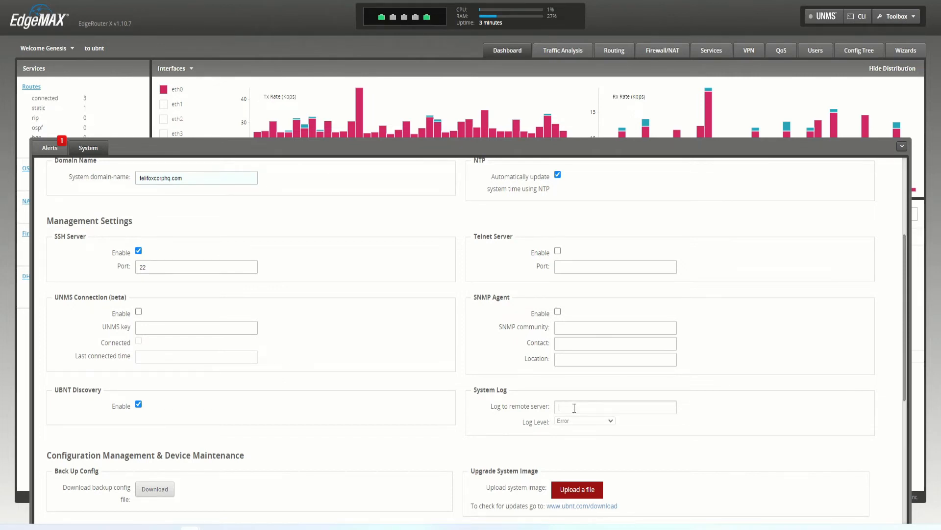
{"action": "type", "text": "10"}
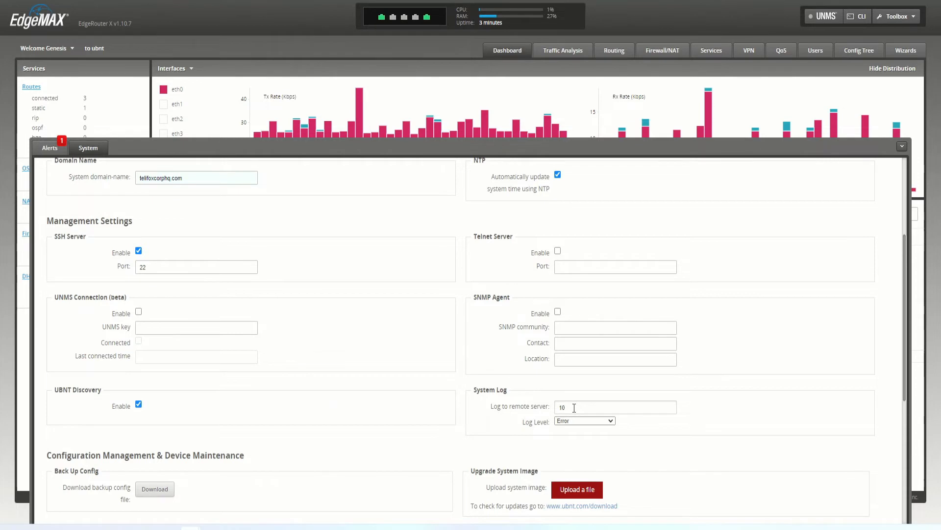
{"action": "type", "text": ".2.04"}
{"action": "scroll", "coordinate": [647, 397], "scroll_direction": "up", "scroll_amount": 2}
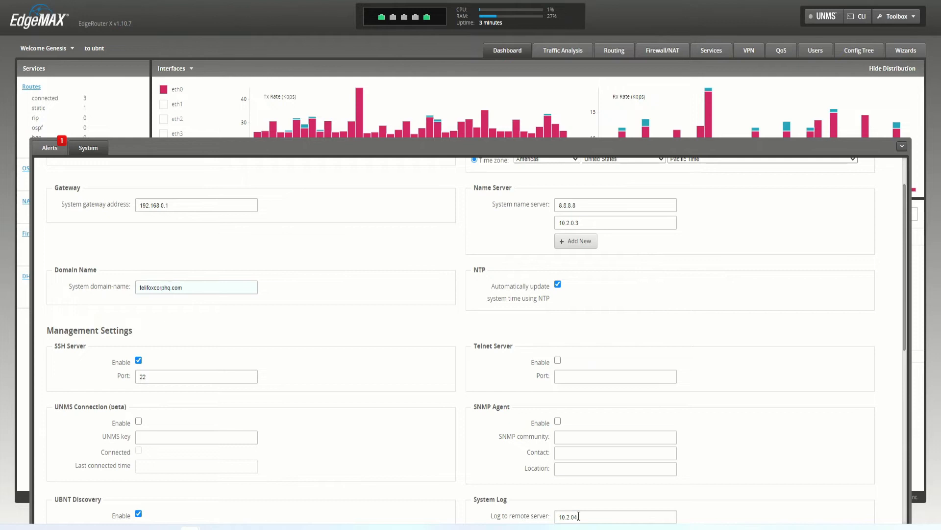
{"action": "key", "text": "BackSpace"}
{"action": "type", "text": ".4"}
{"action": "scroll", "coordinate": [543, 441], "scroll_direction": "down", "scroll_amount": 1}
{"action": "left_click_drag", "start_coordinate": [474, 445], "coordinate": [533, 445]}
{"action": "left_click", "coordinate": [600, 461]}
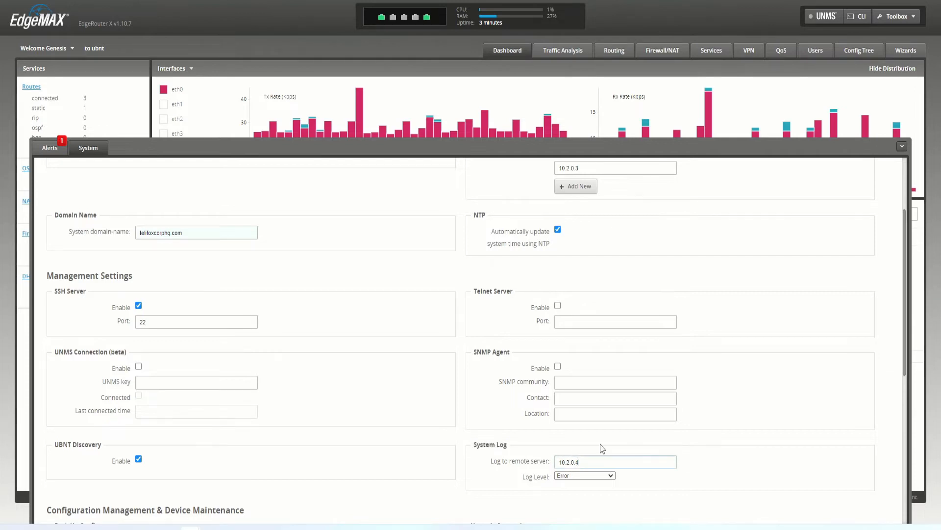
Review the SNMP Agent and other management settings, save the system settings, and look over the saved configuration.
{"action": "scroll", "coordinate": [574, 388], "scroll_direction": "up", "scroll_amount": 1}
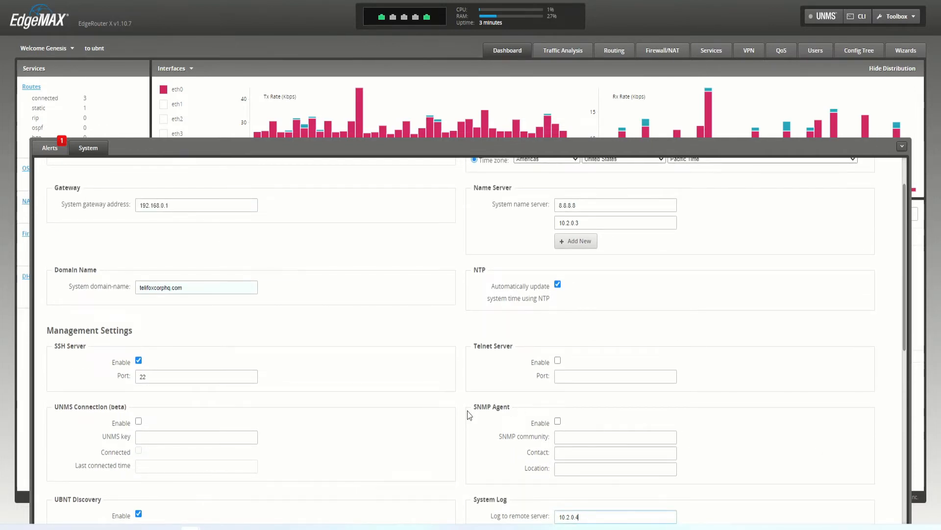
{"action": "left_click_drag", "start_coordinate": [474, 406], "coordinate": [512, 408]}
{"action": "scroll", "coordinate": [572, 421], "scroll_direction": "down", "scroll_amount": 2}
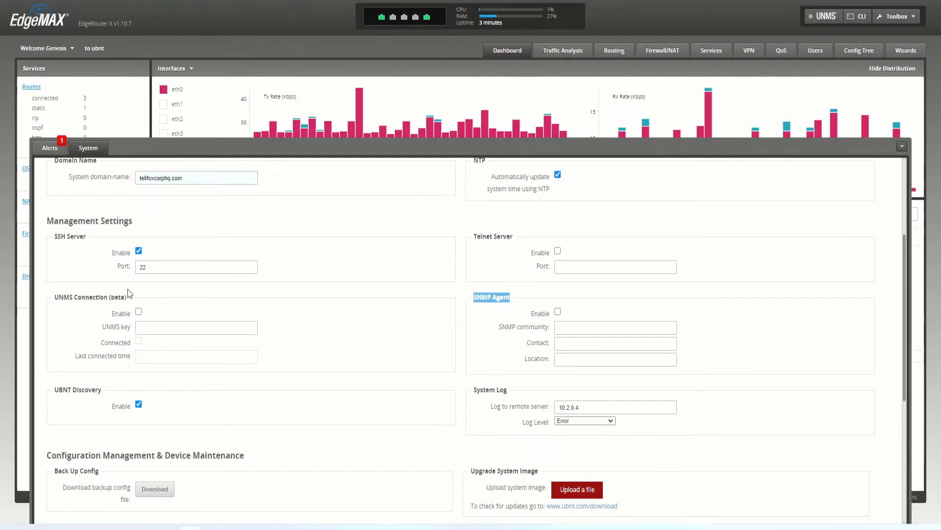
{"action": "scroll", "coordinate": [164, 332], "scroll_direction": "down", "scroll_amount": 2}
{"action": "scroll", "coordinate": [248, 315], "scroll_direction": "up", "scroll_amount": 5}
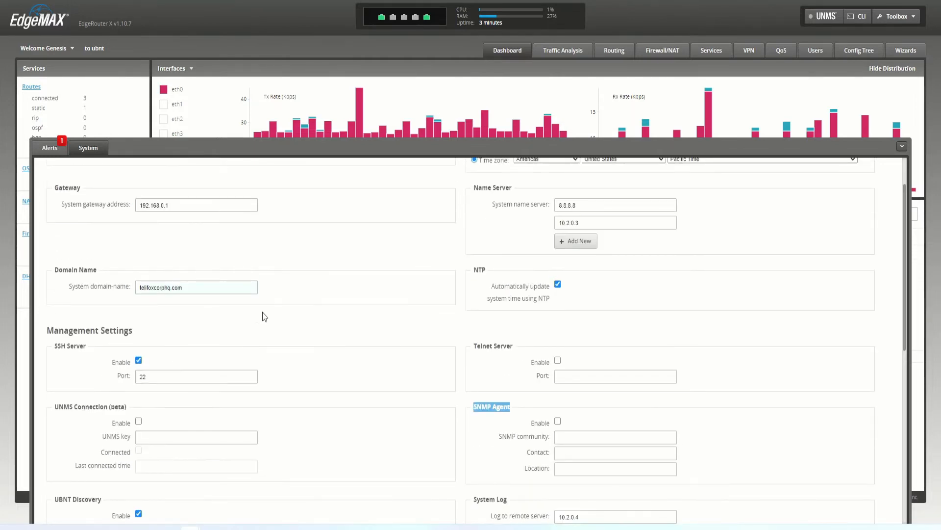
{"action": "scroll", "coordinate": [294, 313], "scroll_direction": "down", "scroll_amount": 3}
{"action": "scroll", "coordinate": [300, 324], "scroll_direction": "down", "scroll_amount": 5}
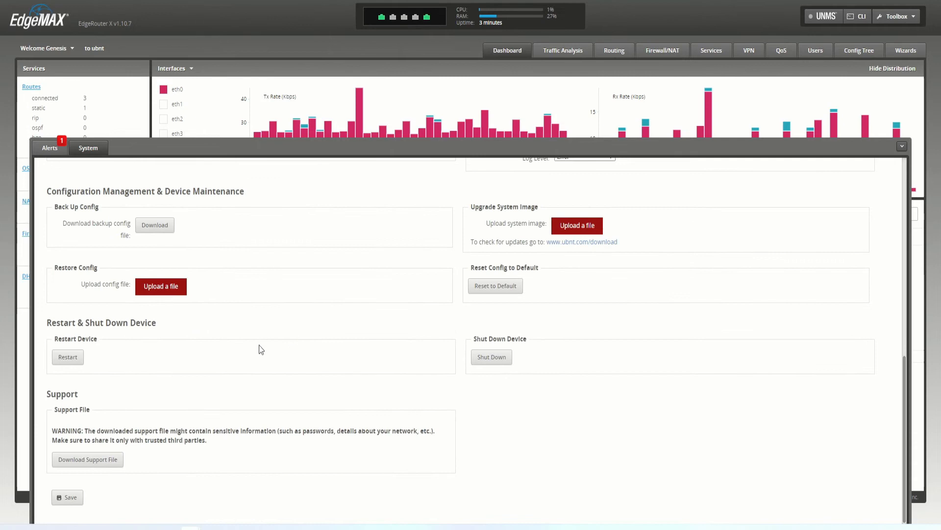
{"action": "left_click", "coordinate": [67, 498]}
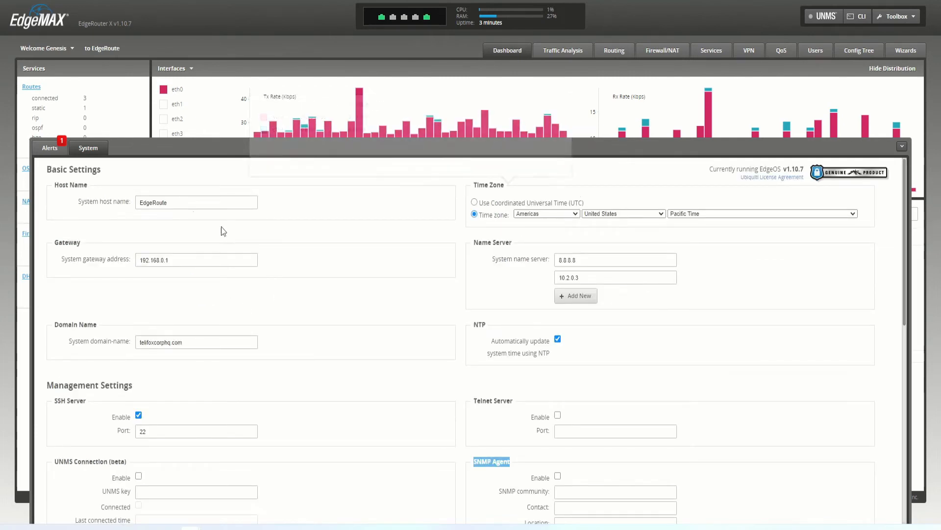
{"action": "scroll", "coordinate": [382, 292], "scroll_direction": "down", "scroll_amount": 3}
{"action": "scroll", "coordinate": [252, 330], "scroll_direction": "down", "scroll_amount": 5}
{"action": "scroll", "coordinate": [252, 330], "scroll_direction": "up", "scroll_amount": 5}
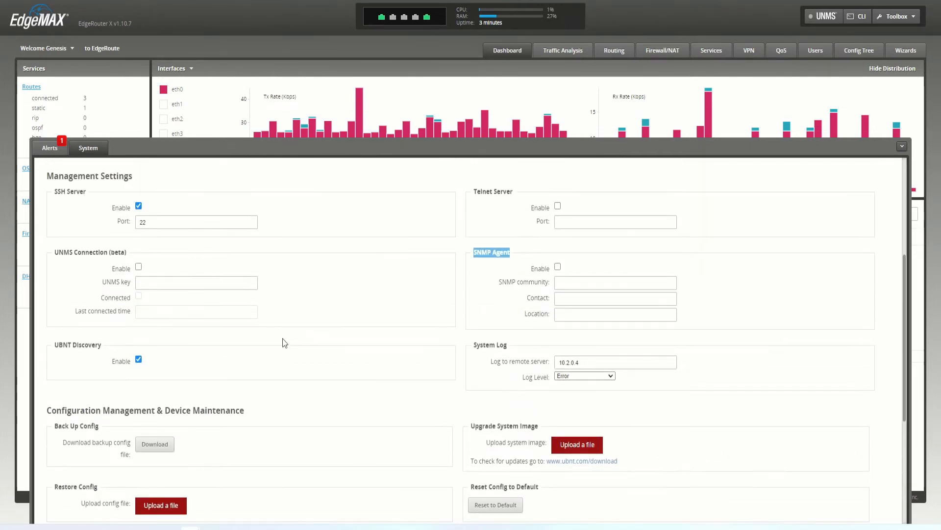
Set the System Log's log level to Warning and save the system settings.
{"action": "left_click", "coordinate": [574, 376]}
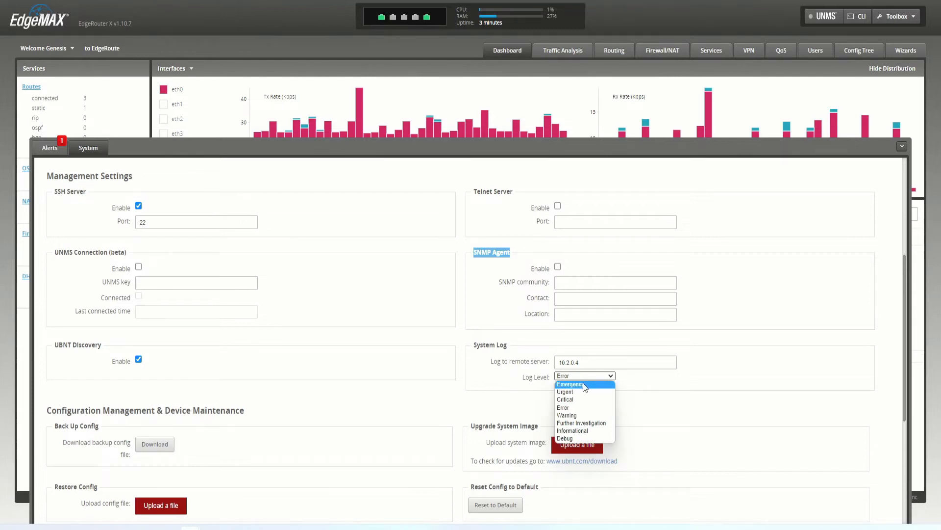
{"action": "left_click", "coordinate": [577, 416]}
{"action": "scroll", "coordinate": [393, 427], "scroll_direction": "down", "scroll_amount": 5}
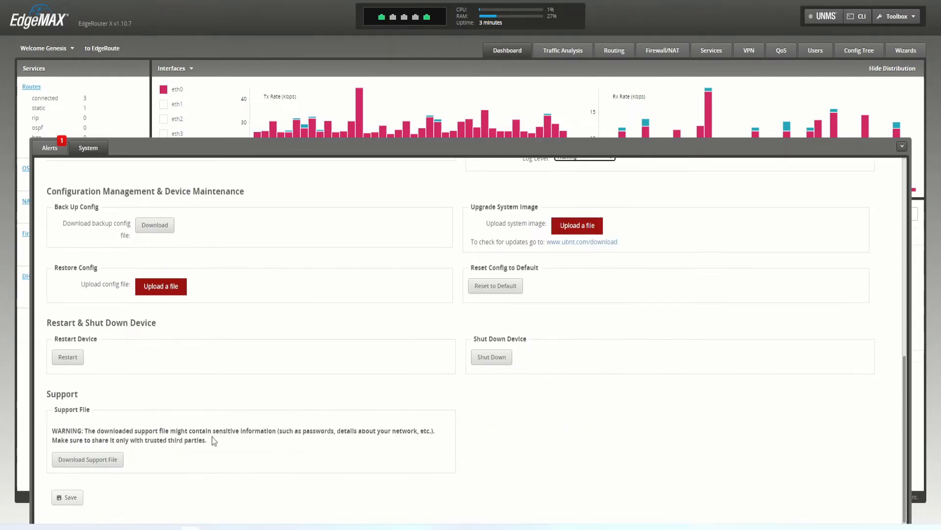
{"action": "left_click", "coordinate": [71, 496]}
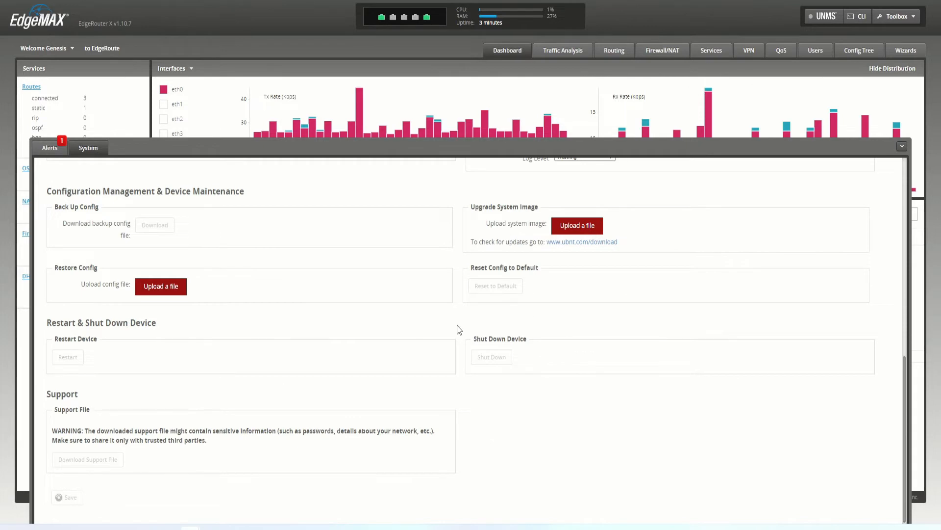
{"action": "scroll", "coordinate": [325, 326], "scroll_direction": "up", "scroll_amount": 2}
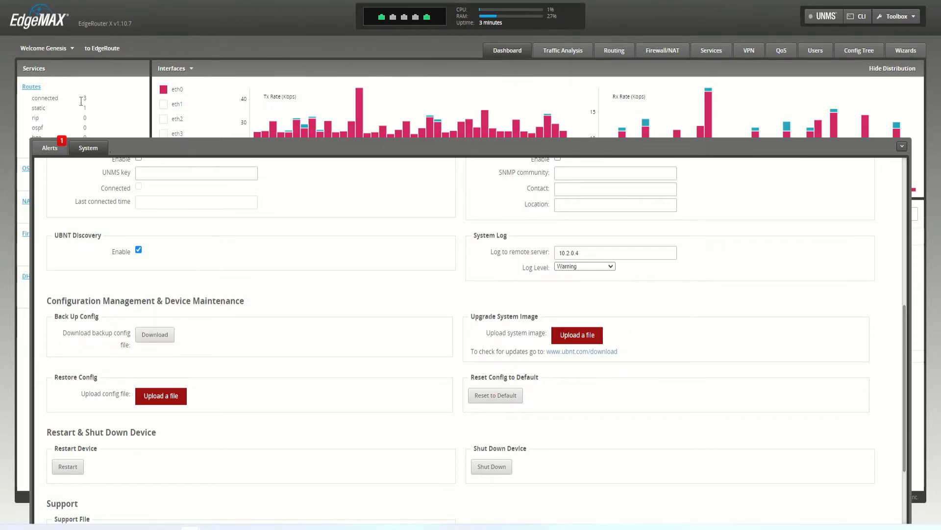
Check the router's alerts, collapse their panel and inspect the CPU, RAM and uptime status.
{"action": "left_click", "coordinate": [47, 149]}
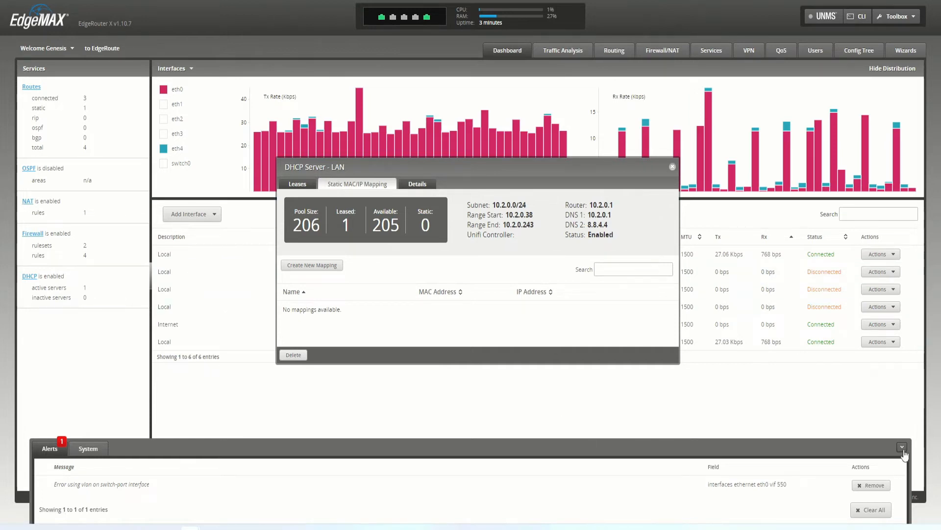
{"action": "left_click", "coordinate": [902, 447]}
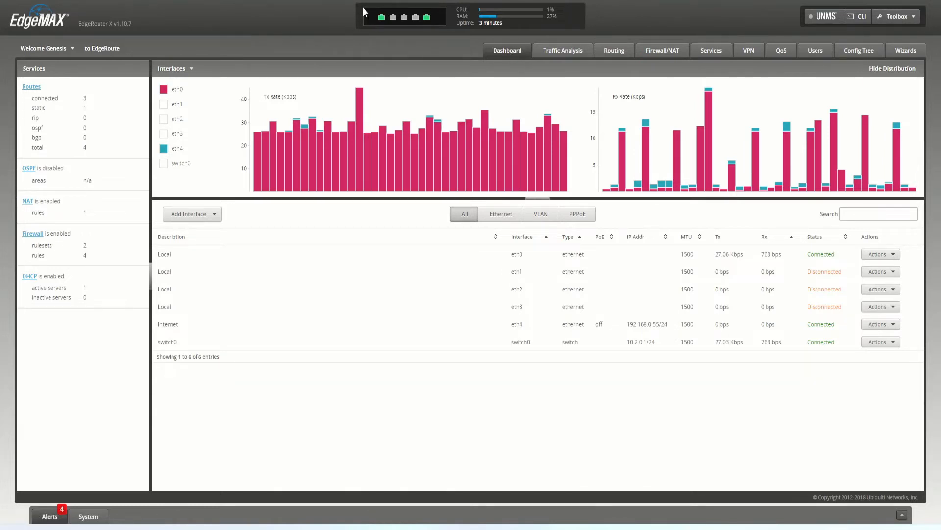
{"action": "double_click", "coordinate": [462, 8]}
{"action": "left_click_drag", "start_coordinate": [475, 19], "coordinate": [453, 19]}
{"action": "left_click", "coordinate": [502, 22]}
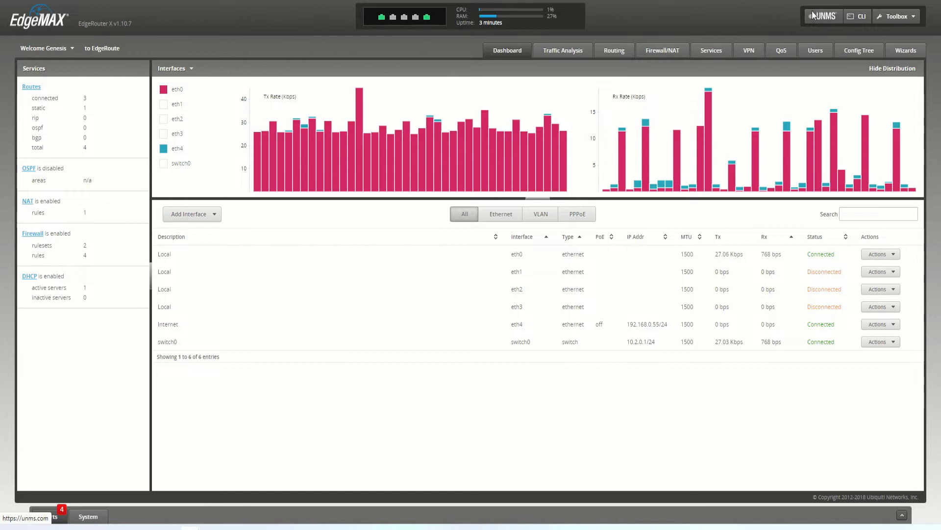
Open the router's command-line console to view its login prompt, and close it again.
{"action": "left_click", "coordinate": [858, 17]}
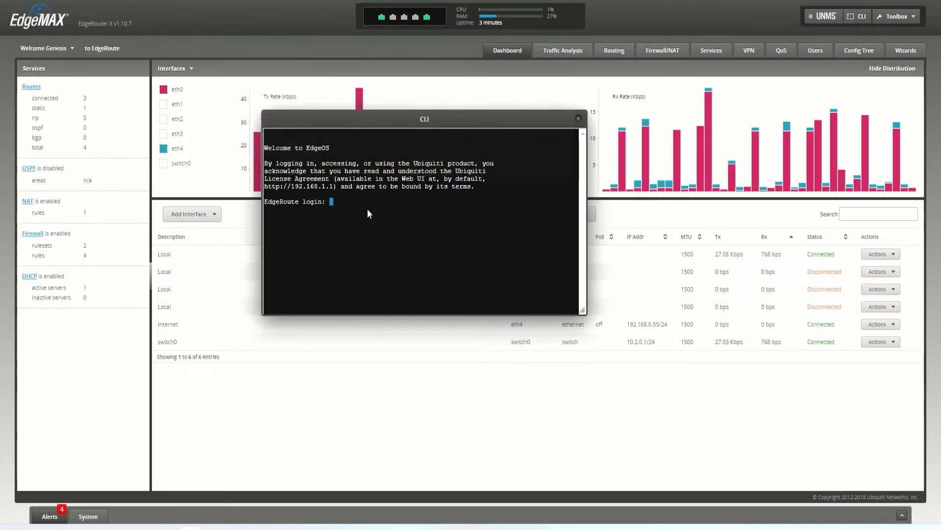
{"action": "left_click_drag", "start_coordinate": [274, 119], "coordinate": [118, 209]}
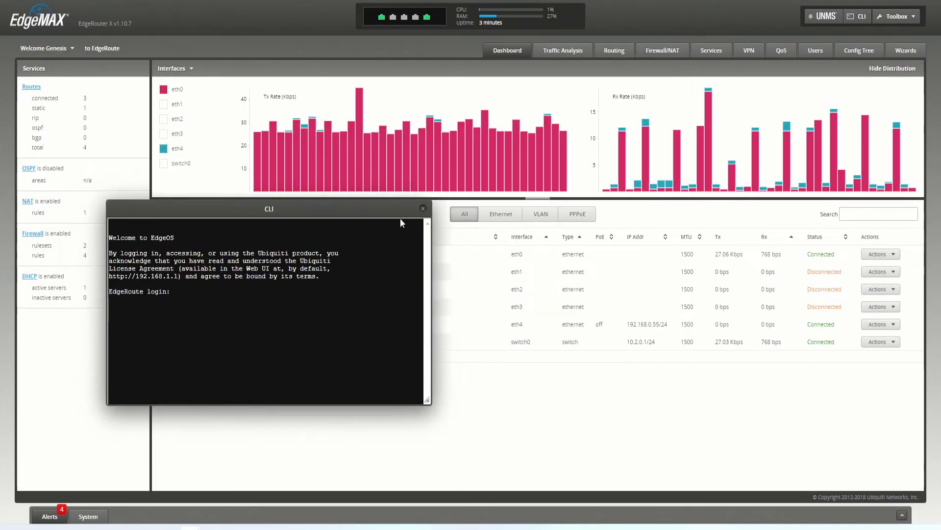
{"action": "left_click", "coordinate": [423, 208]}
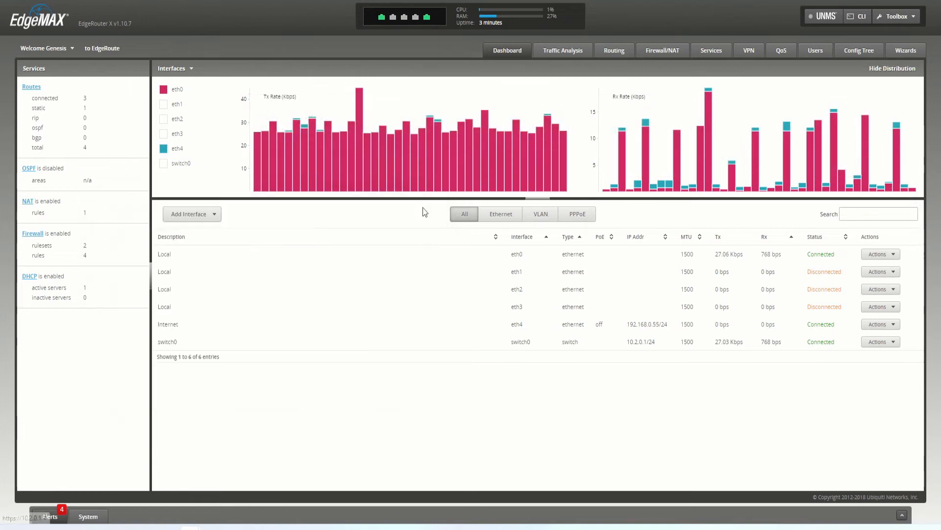
Examine the Ping tool's destination host, packet count and packet size fields, and close the tool.
{"action": "left_click", "coordinate": [911, 18]}
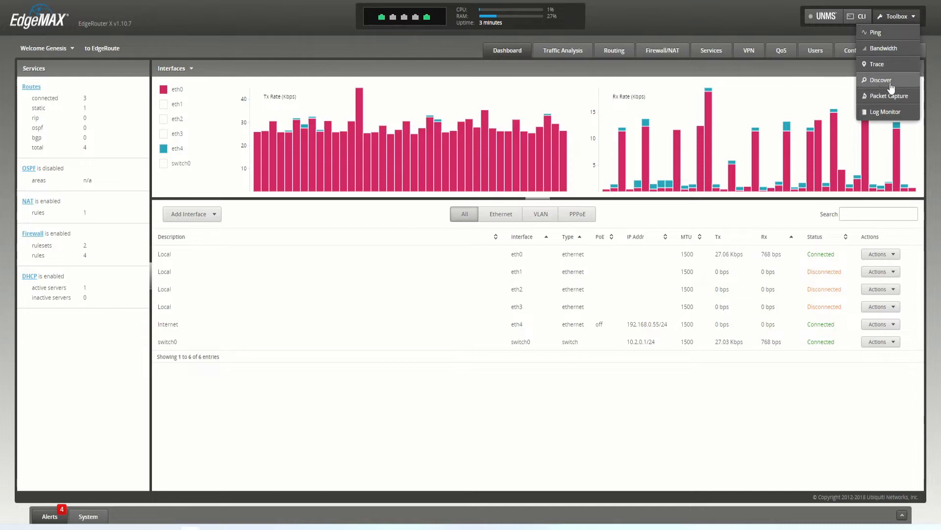
{"action": "left_click", "coordinate": [890, 112]}
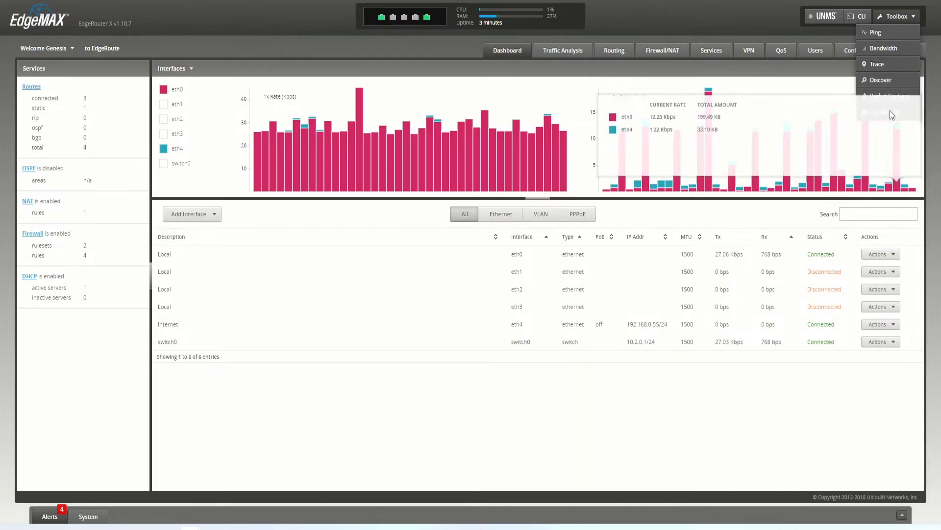
{"action": "left_click", "coordinate": [884, 34]}
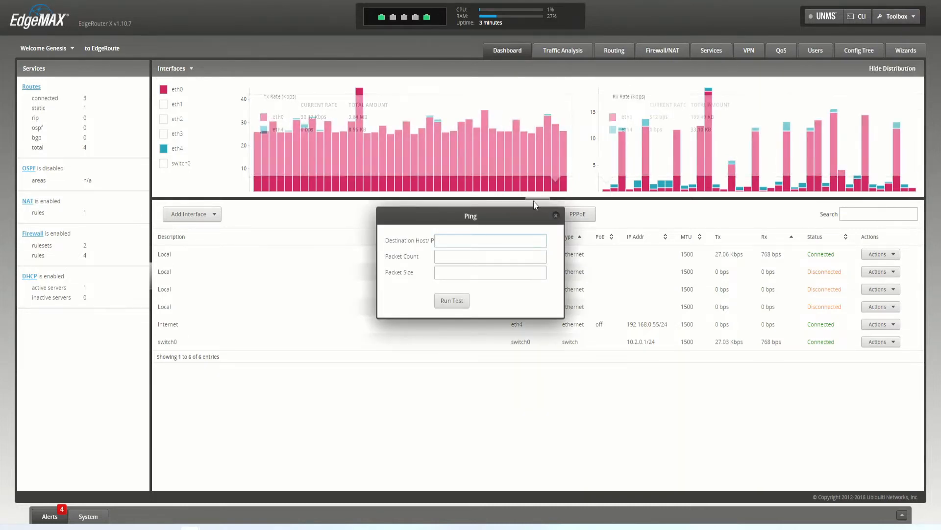
{"action": "left_click", "coordinate": [461, 241]}
{"action": "left_click_drag", "start_coordinate": [437, 214], "coordinate": [240, 108]}
{"action": "left_click", "coordinate": [258, 133]}
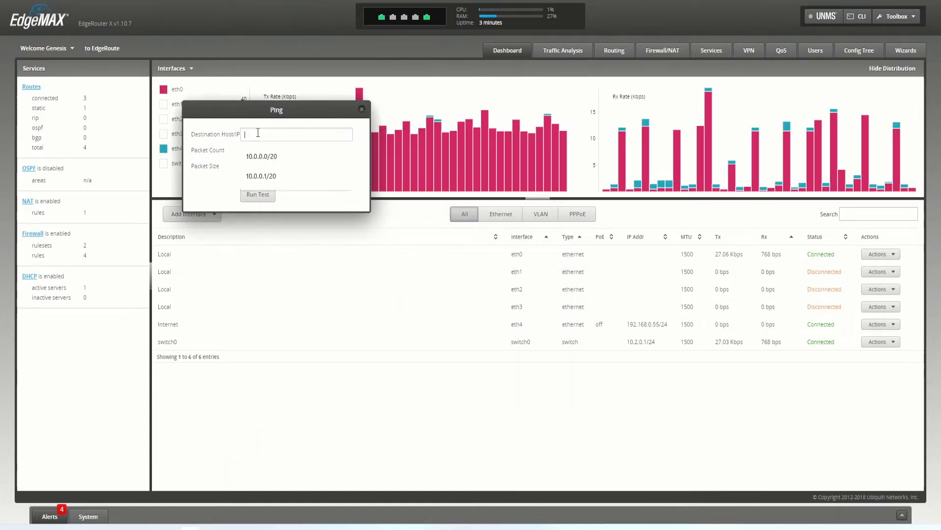
{"action": "left_click", "coordinate": [227, 102]}
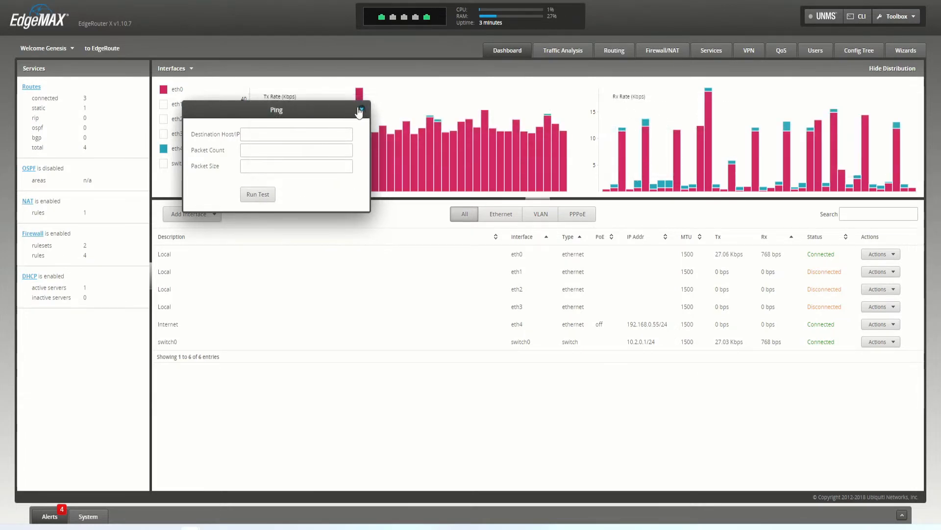
{"action": "left_click_drag", "start_coordinate": [317, 109], "coordinate": [411, 82]}
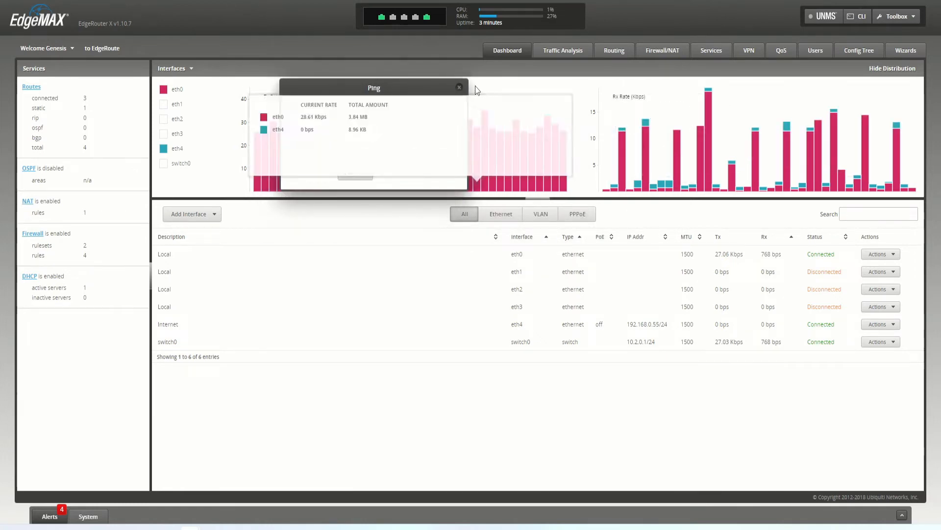
Open the Bandwidth tool and examine its sender and receiver modes and the sender's advanced settings.
{"action": "left_click", "coordinate": [897, 17]}
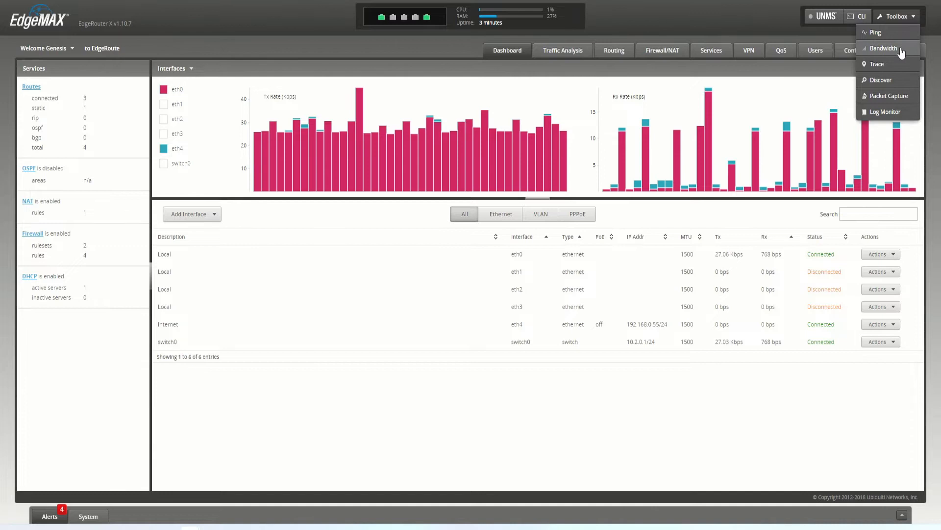
{"action": "left_click", "coordinate": [901, 49]}
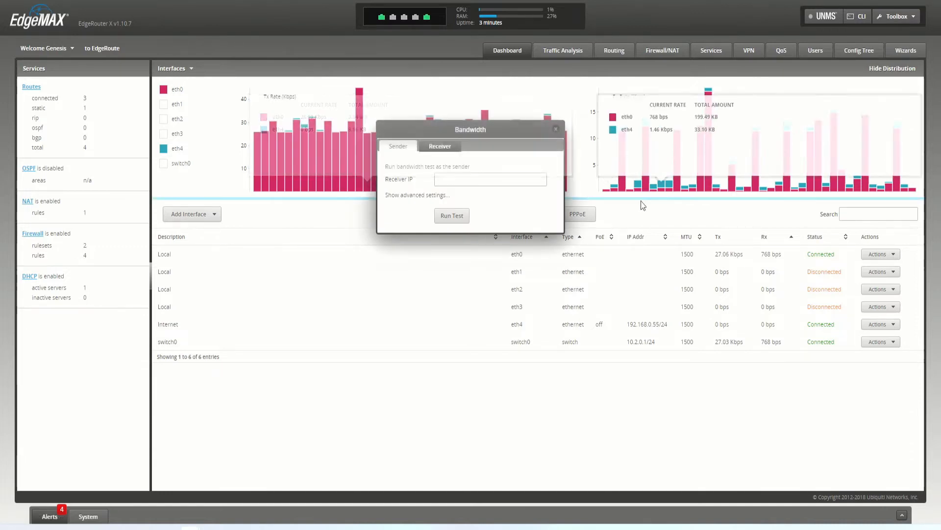
{"action": "left_click_drag", "start_coordinate": [489, 128], "coordinate": [378, 103]}
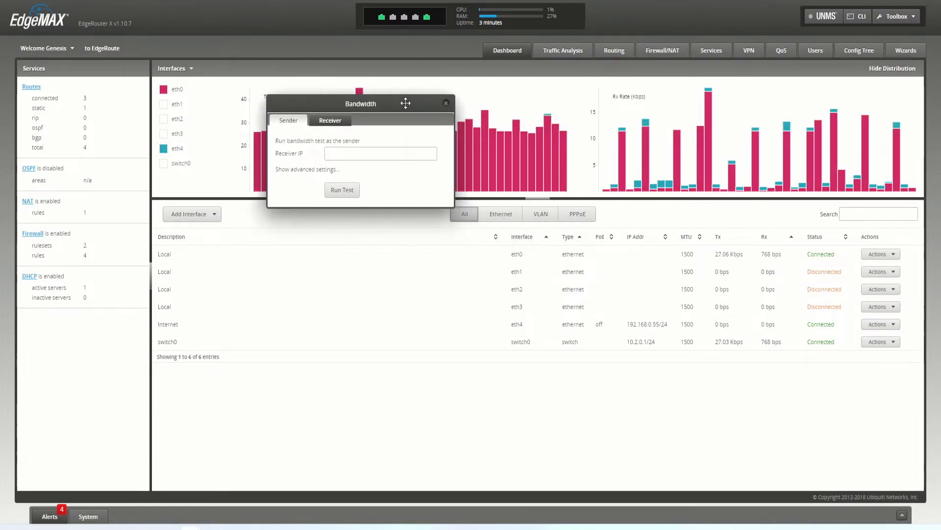
{"action": "left_click", "coordinate": [355, 155]}
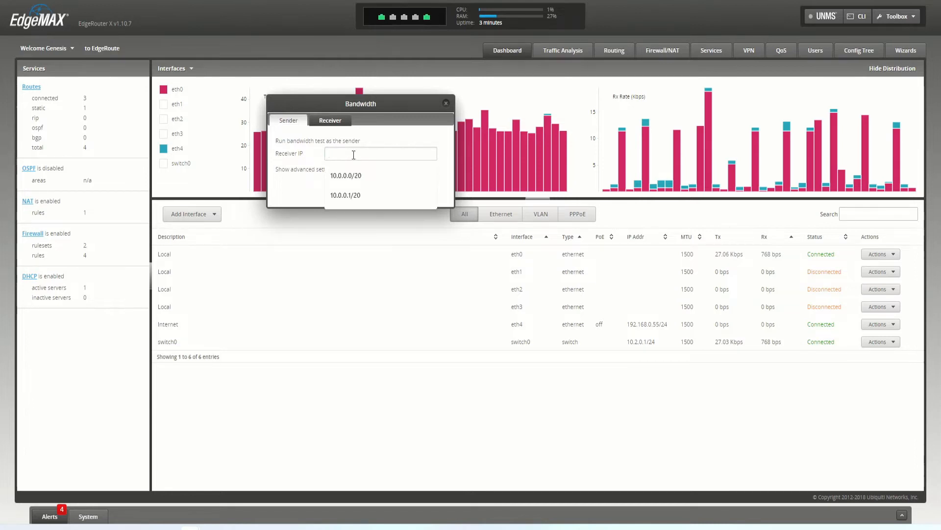
{"action": "left_click", "coordinate": [323, 121]}
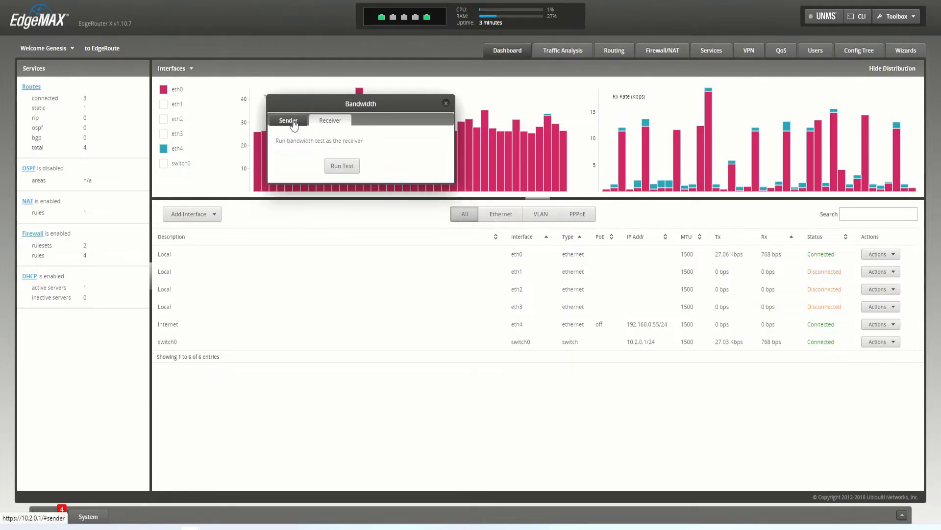
{"action": "left_click", "coordinate": [294, 124]}
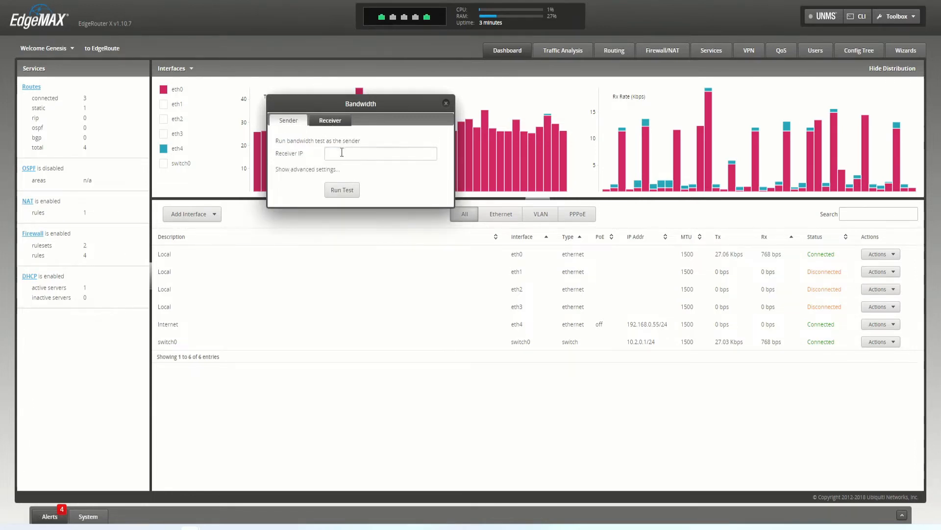
{"action": "left_click", "coordinate": [312, 169]}
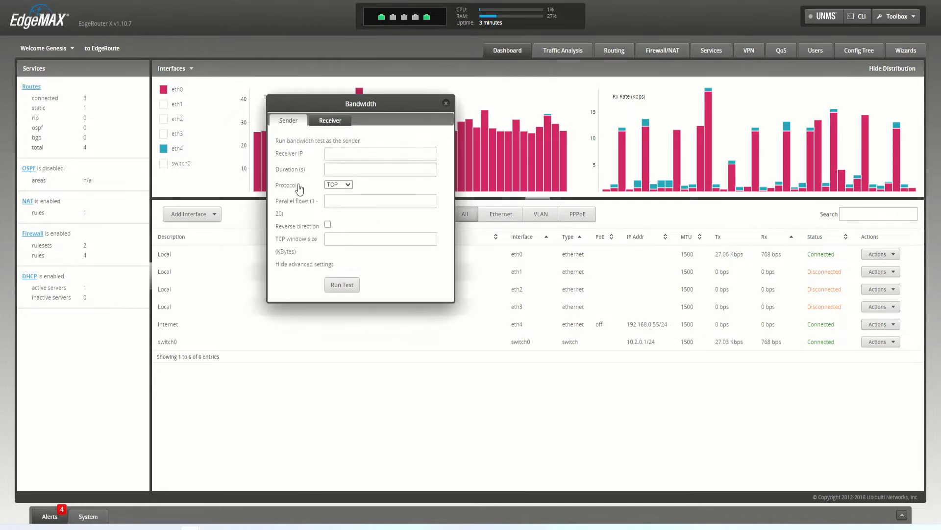
{"action": "left_click", "coordinate": [303, 264]}
Run the bandwidth test as the sender with receiver IP 10.2.0.35, and again with 10.2.0.1.
{"action": "left_click", "coordinate": [336, 152]}
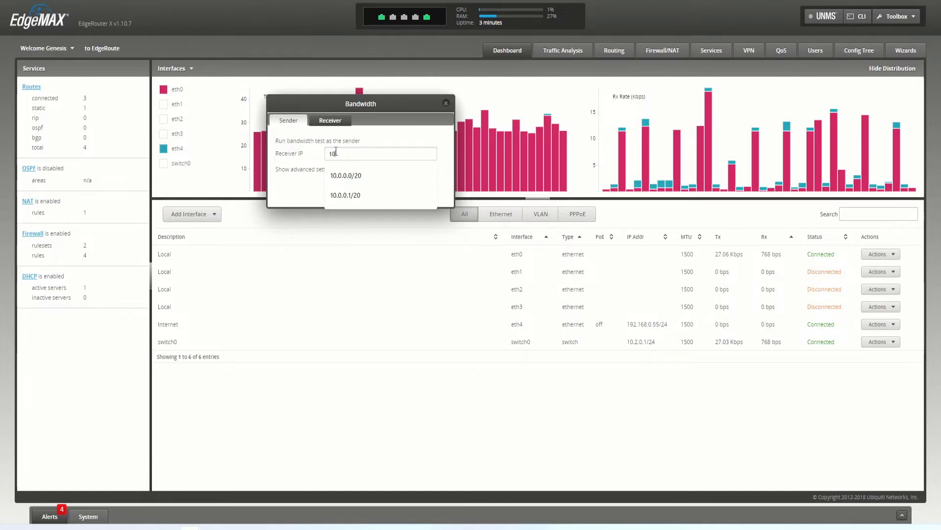
{"action": "type", "text": ".2"}
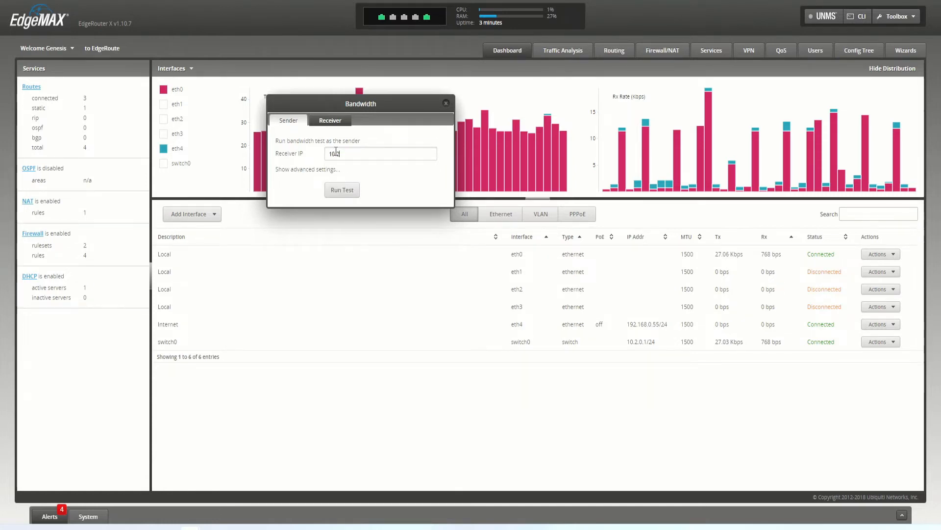
{"action": "type", "text": ".0.35"}
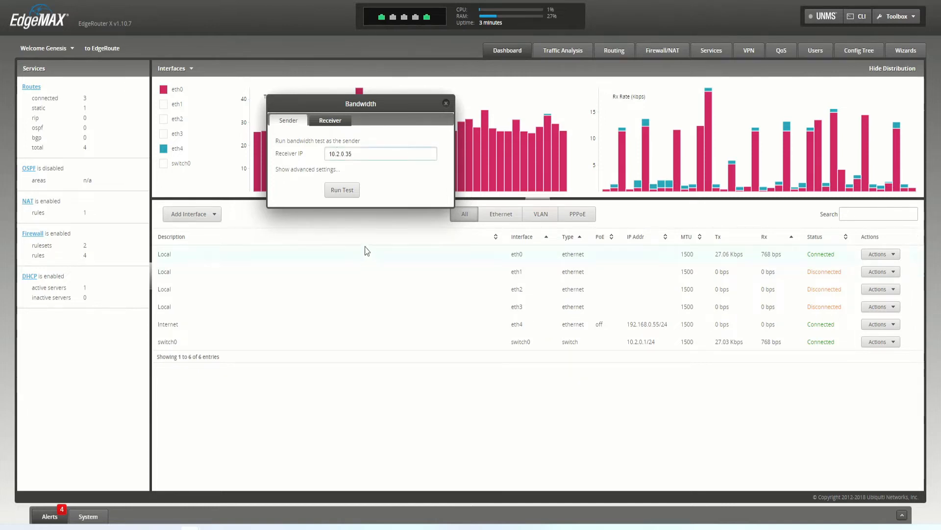
{"action": "left_click", "coordinate": [344, 191]}
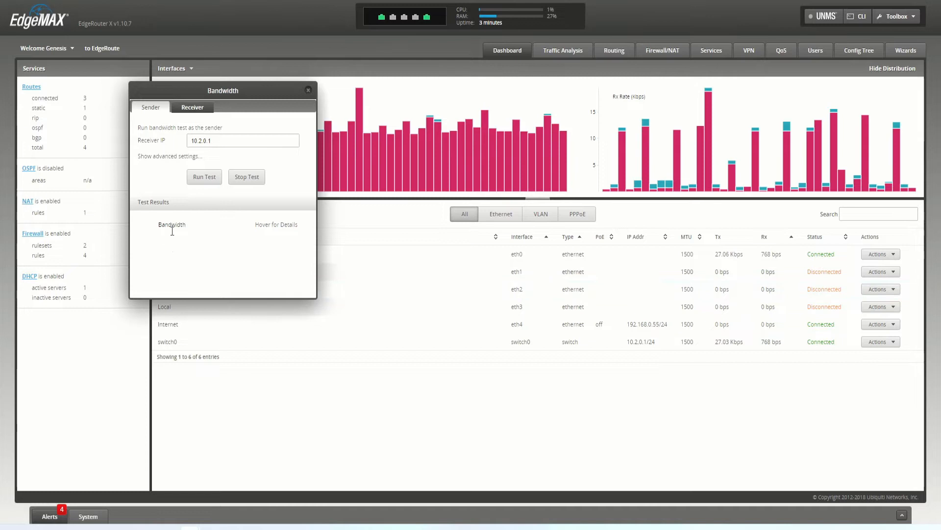
Run the bandwidth test as the receiver and look over its test results.
{"action": "left_click", "coordinate": [189, 106]}
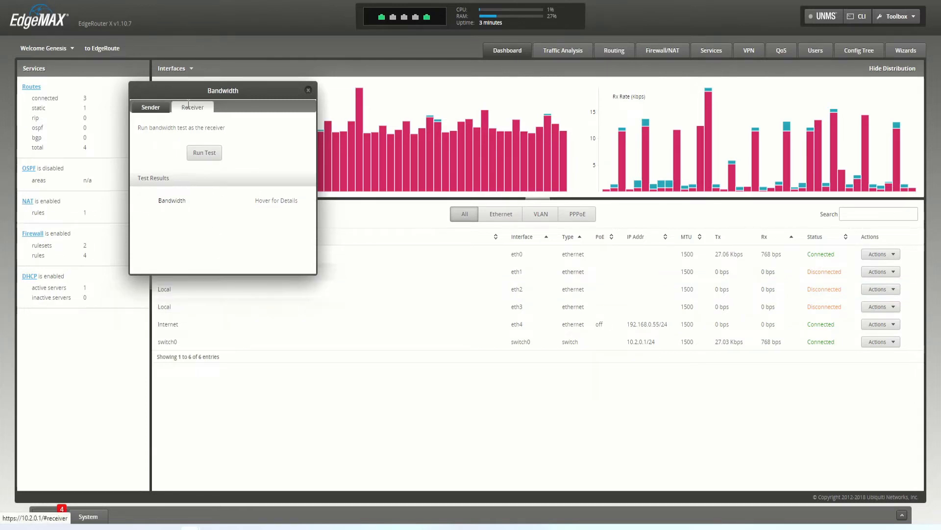
{"action": "left_click_drag", "start_coordinate": [194, 89], "coordinate": [139, 45]}
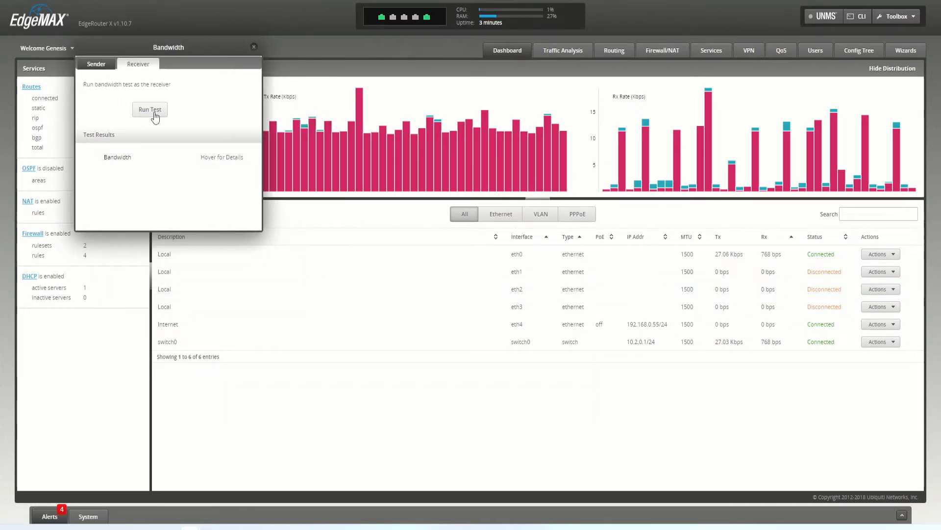
{"action": "left_click", "coordinate": [145, 116]}
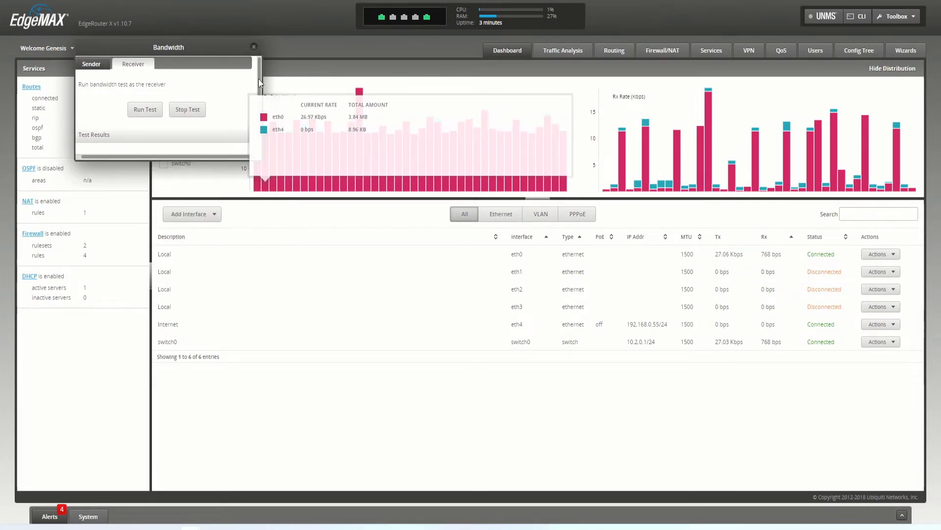
{"action": "left_click_drag", "start_coordinate": [260, 73], "coordinate": [260, 87]}
{"action": "left_click_drag", "start_coordinate": [205, 156], "coordinate": [107, 155]}
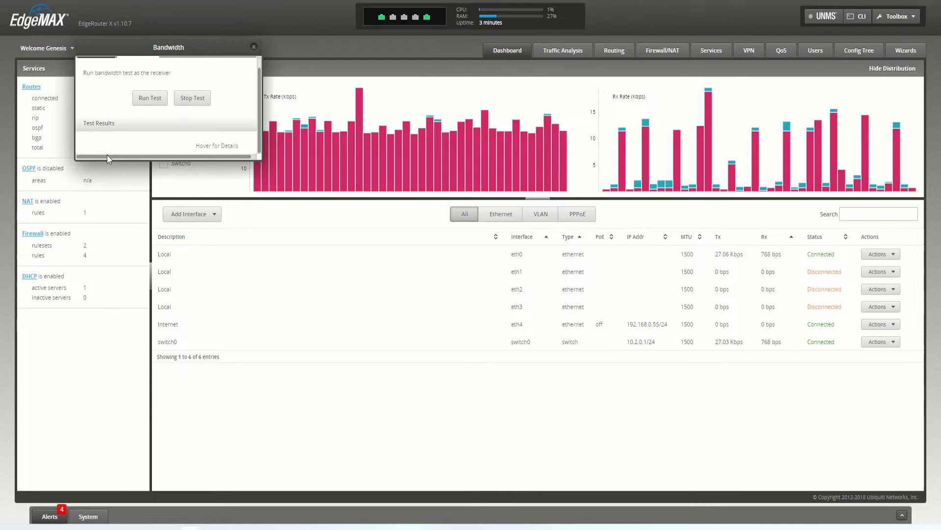
{"action": "left_click_drag", "start_coordinate": [180, 47], "coordinate": [223, 178]}
{"action": "scroll", "coordinate": [291, 242], "scroll_direction": "up", "scroll_amount": 1}
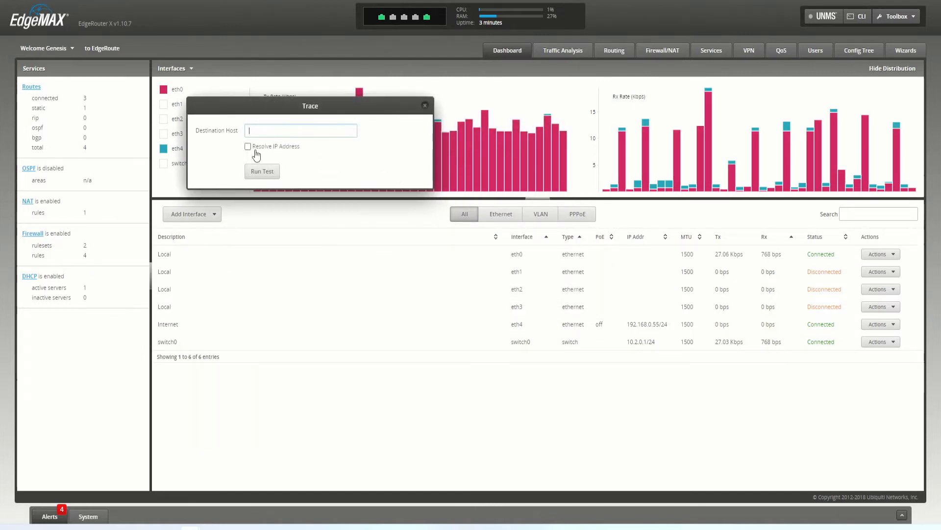
Run a trace to destination host 192.168.0.1 with Resolve IP Address enabled.
{"action": "left_click", "coordinate": [248, 146]}
{"action": "left_click", "coordinate": [257, 131]}
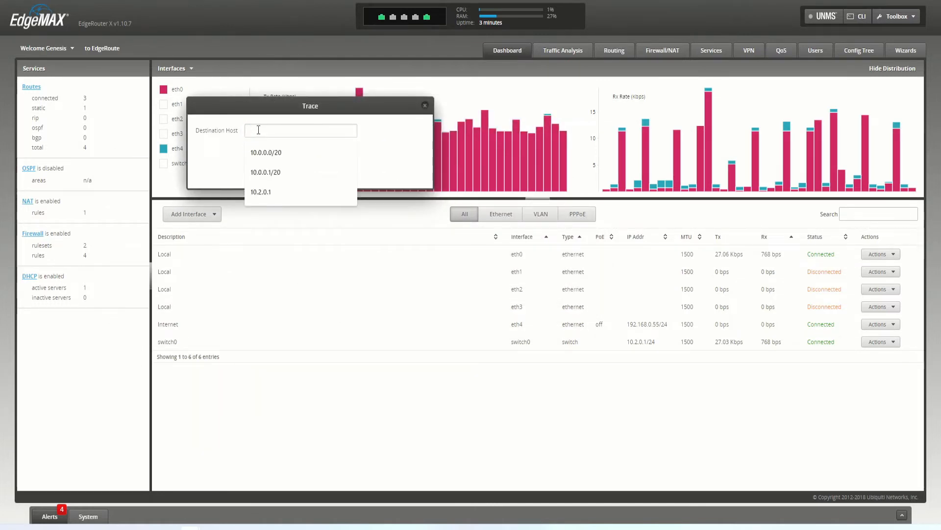
{"action": "type", "text": "192"}
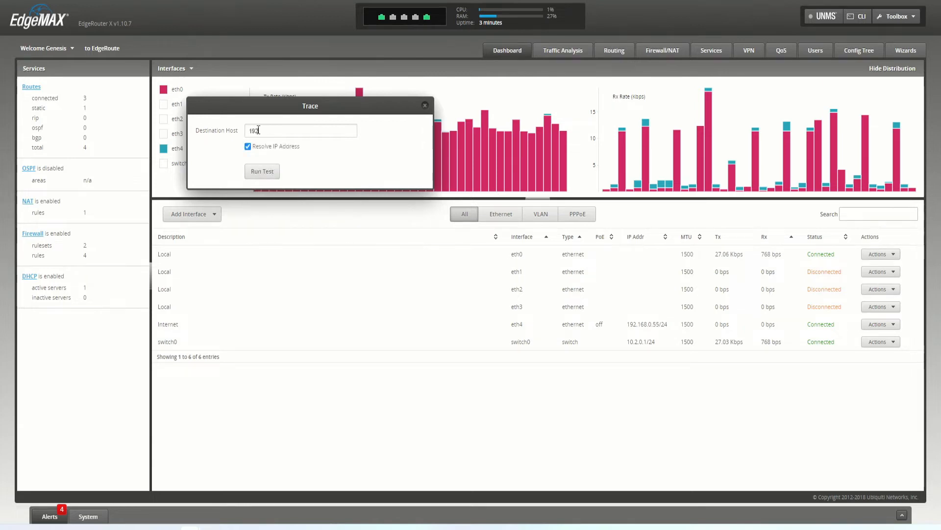
{"action": "key", "text": "BackSpace"}
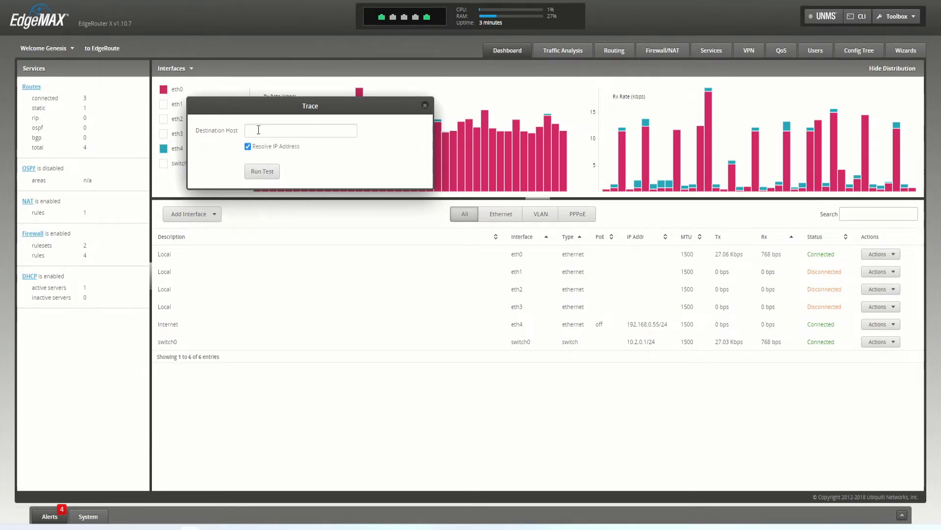
{"action": "type", "text": "2.168"}
{"action": "key", "text": "BackSpace"}
{"action": "key", "text": "BackSpace"}
{"action": "type", "text": "0.0"}
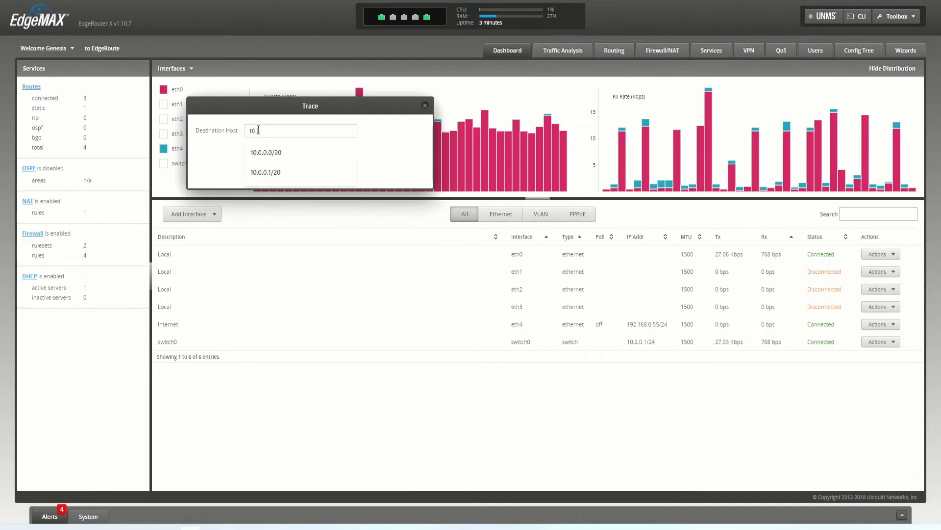
{"action": "key", "text": "BackSpace"}
{"action": "key", "text": "BackSpace"}
{"action": "key", "text": "BackSpace"}
{"action": "type", "text": "9"}
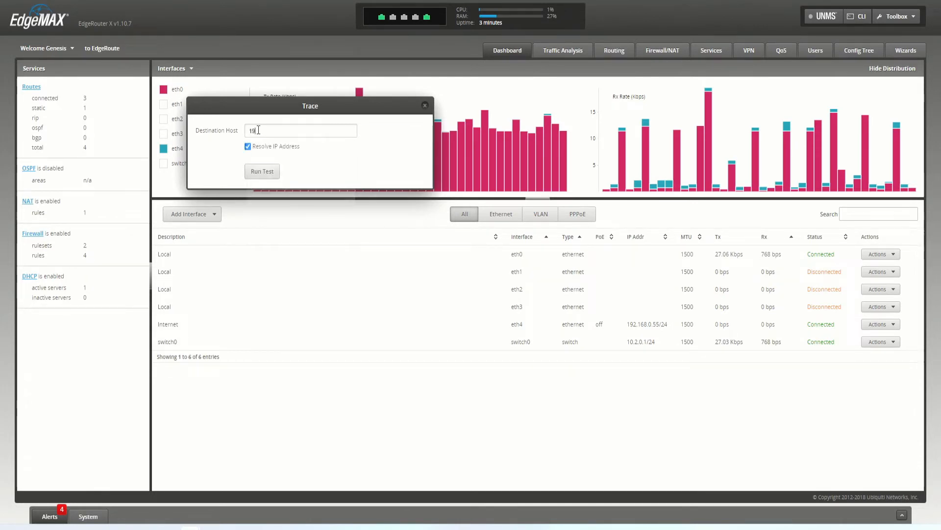
{"action": "type", "text": "2.168.0.1"}
{"action": "key", "text": "Return"}
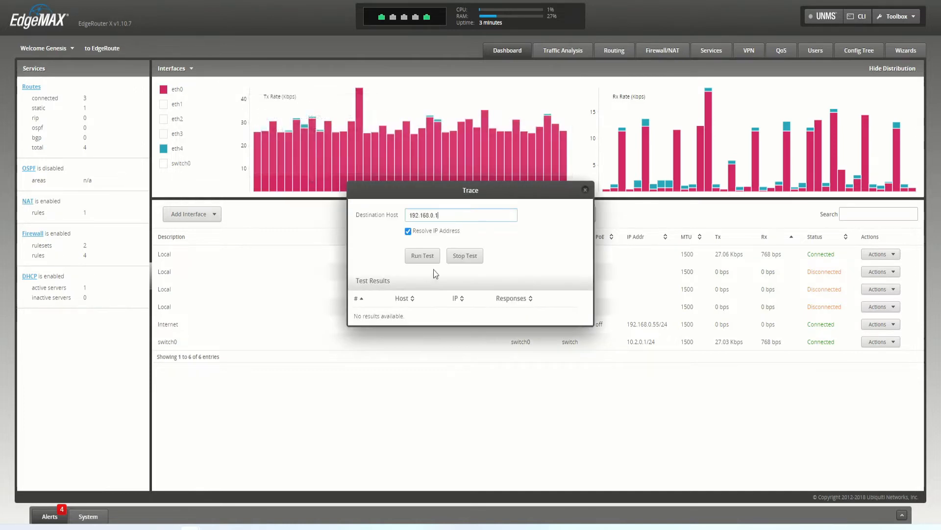
{"action": "left_click", "coordinate": [430, 257]}
Compare the trace to 10.2.0.35 with the tracert to 192.168.0.1 in Command Prompt, and close the Trace tool.
{"action": "left_click_drag", "start_coordinate": [438, 196], "coordinate": [285, 112]}
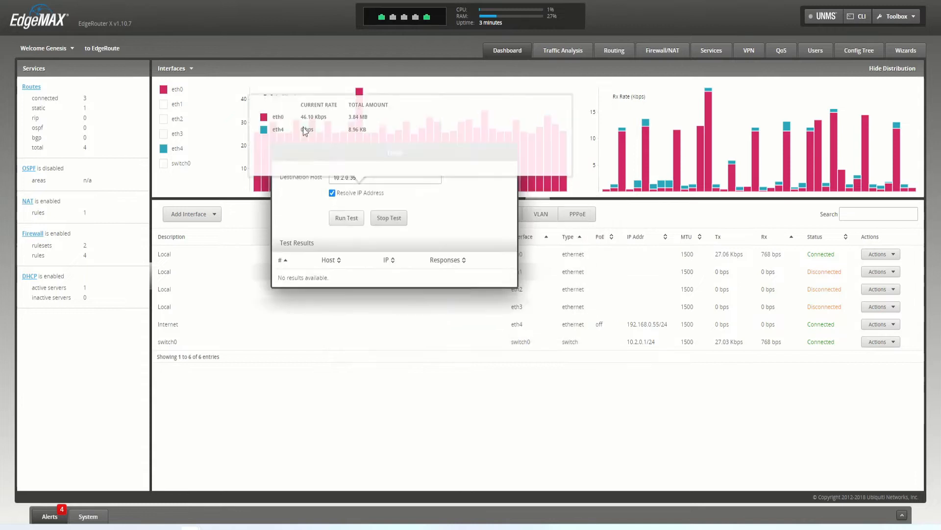
{"action": "mouse_move", "coordinate": [303, 127]}
{"action": "left_mouse_down"}
{"action": "mouse_move", "coordinate": [227, 111]}
{"action": "mouse_move", "coordinate": [101, 162]}
{"action": "mouse_move", "coordinate": [128, 84]}
{"action": "mouse_move", "coordinate": [202, 98]}
{"action": "mouse_move", "coordinate": [81, 184]}
{"action": "mouse_move", "coordinate": [182, 190]}
{"action": "left_mouse_up"}
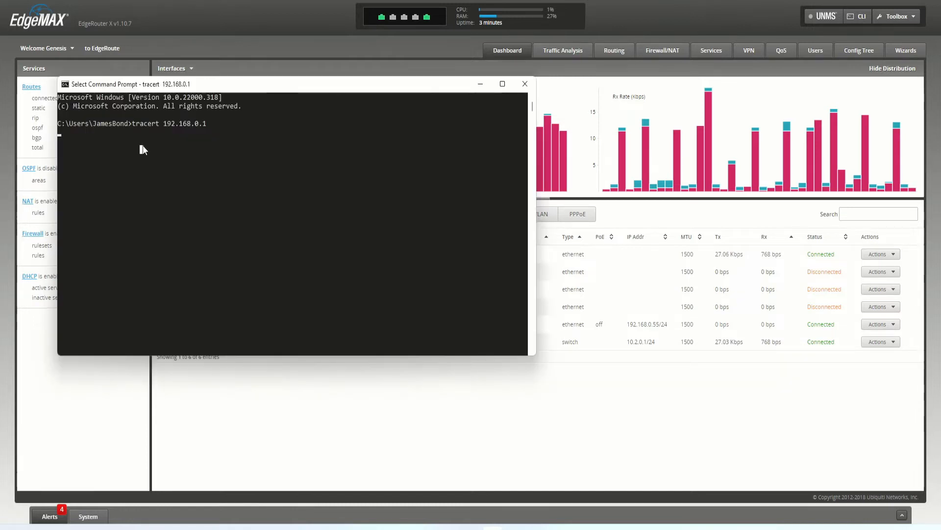
{"action": "left_click_drag", "start_coordinate": [152, 89], "coordinate": [152, 122]}
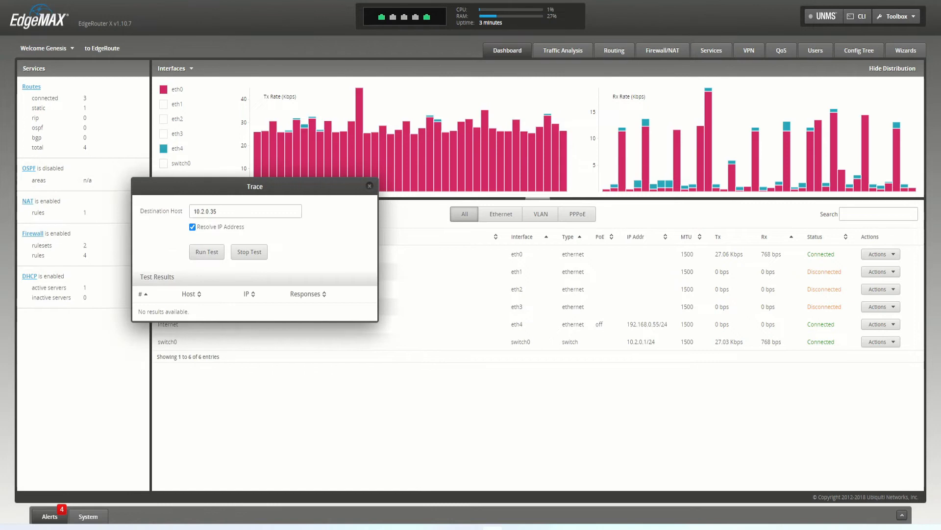
{"action": "left_click", "coordinate": [369, 186]}
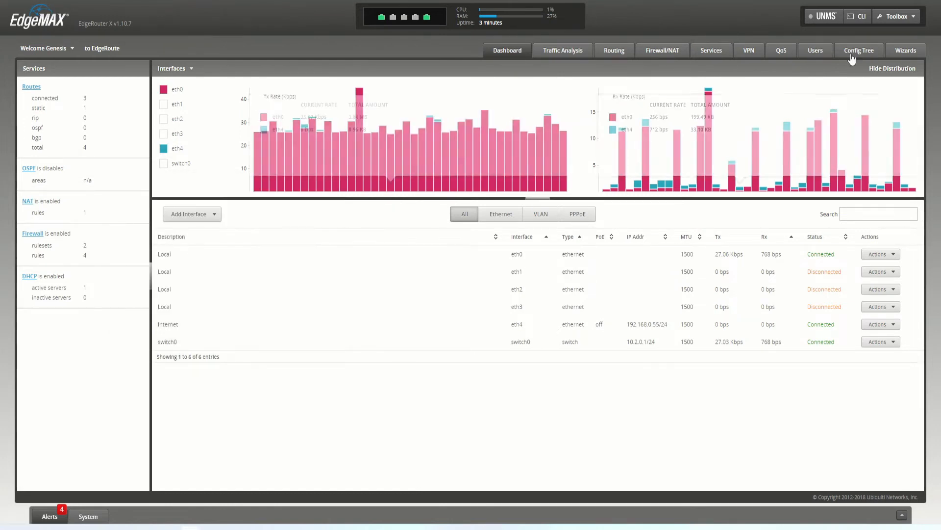
Open the Discover tool, expand and collapse the discovered device's details, and close the tool.
{"action": "left_click", "coordinate": [915, 18]}
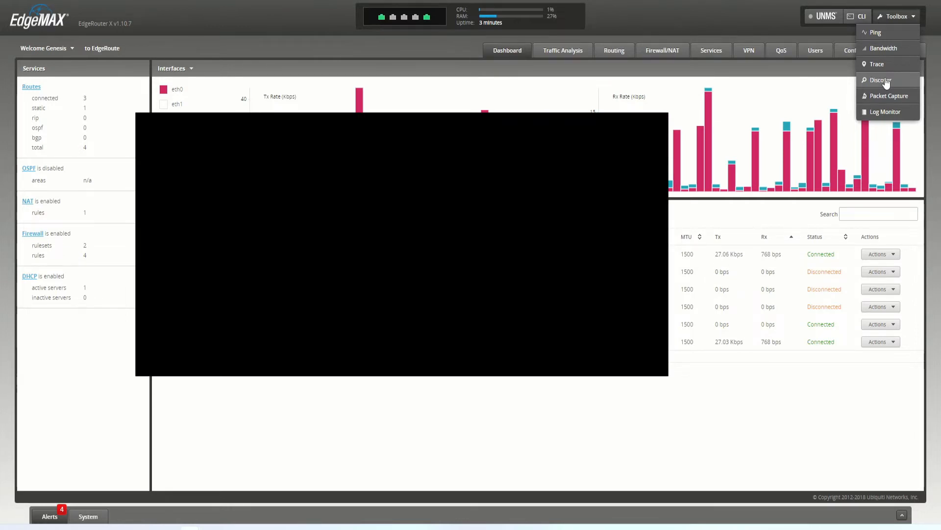
{"action": "left_click", "coordinate": [885, 86]}
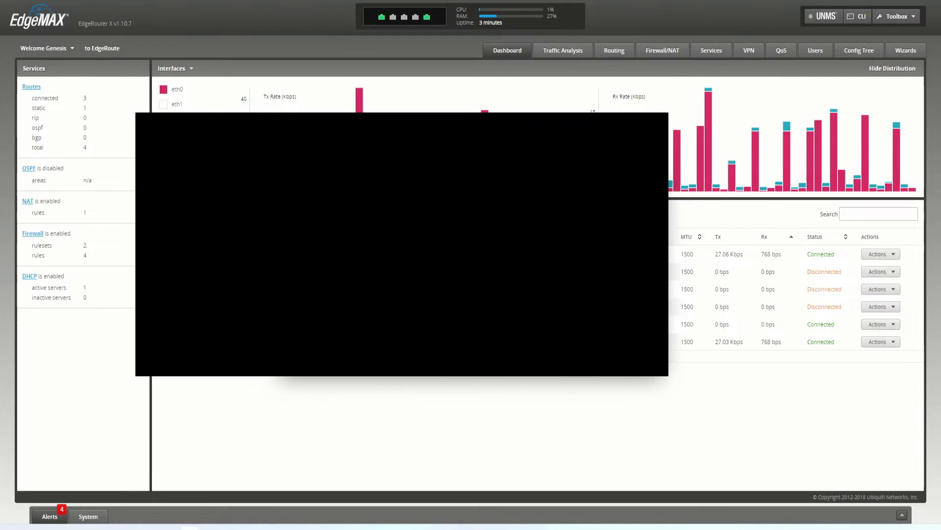
{"action": "left_click_drag", "start_coordinate": [387, 167], "coordinate": [232, 61]}
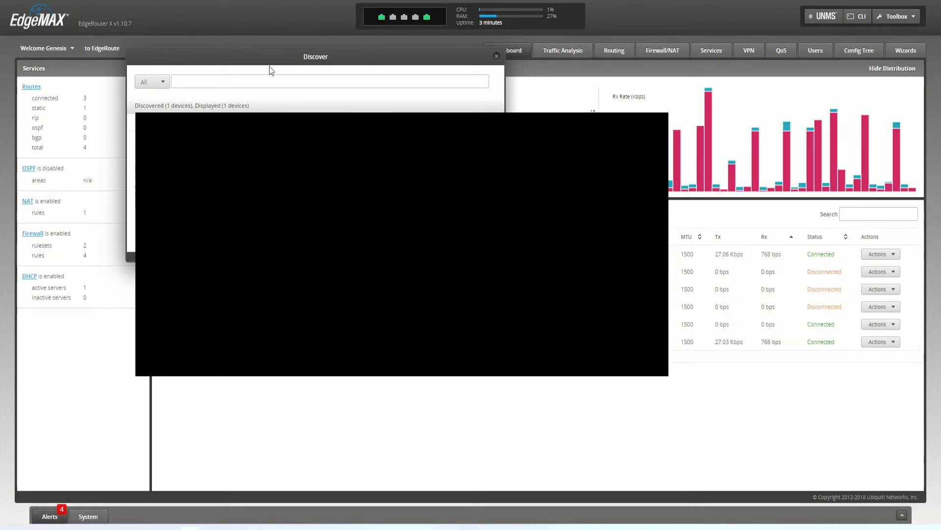
{"action": "left_click_drag", "start_coordinate": [269, 66], "coordinate": [265, 117]}
{"action": "left_click", "coordinate": [135, 148]}
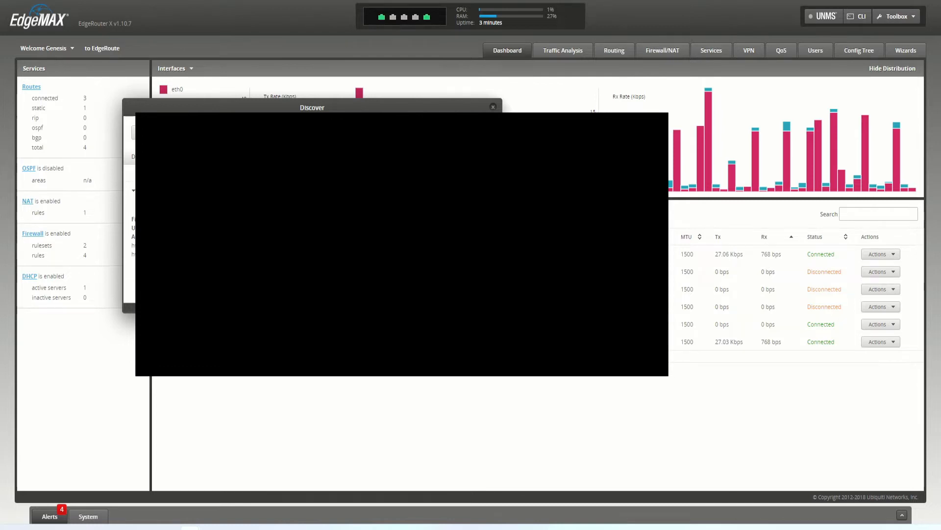
{"action": "left_click", "coordinate": [133, 191]}
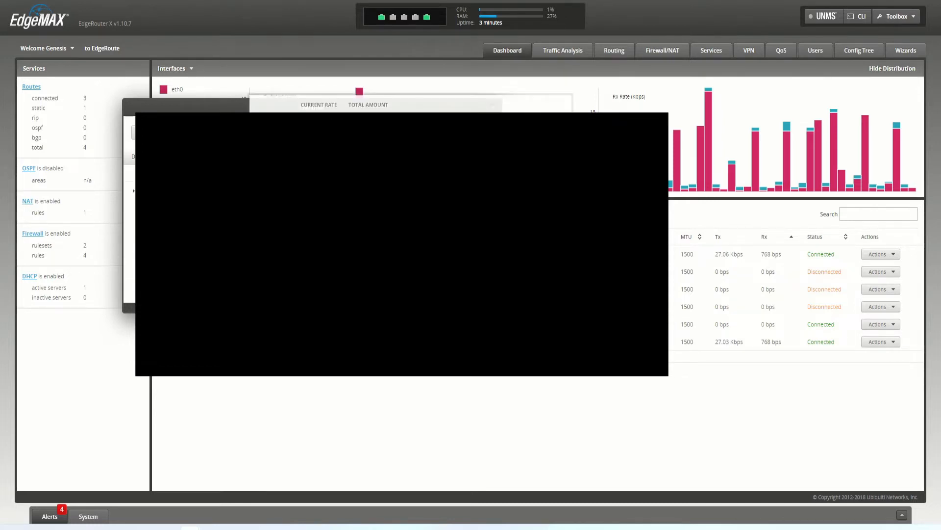
{"action": "left_click_drag", "start_coordinate": [171, 108], "coordinate": [83, 144]}
{"action": "left_click", "coordinate": [418, 144]}
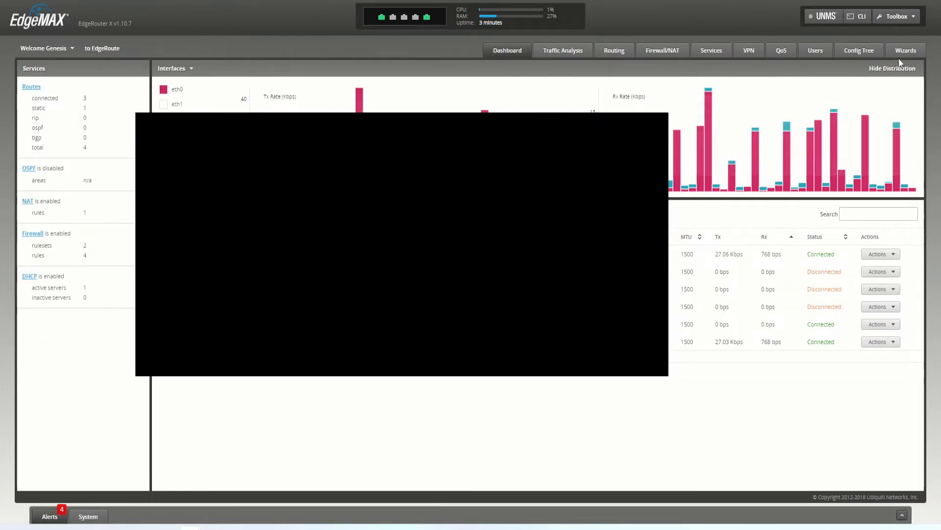
Open the System Log Monitor, try out its message filter, clear the filter text and close the monitor.
{"action": "left_click", "coordinate": [899, 21]}
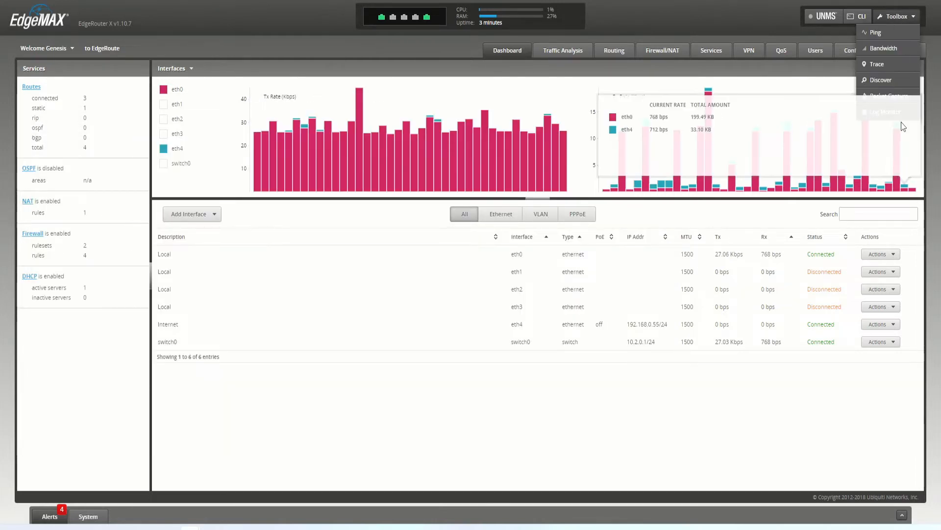
{"action": "left_click", "coordinate": [891, 113]}
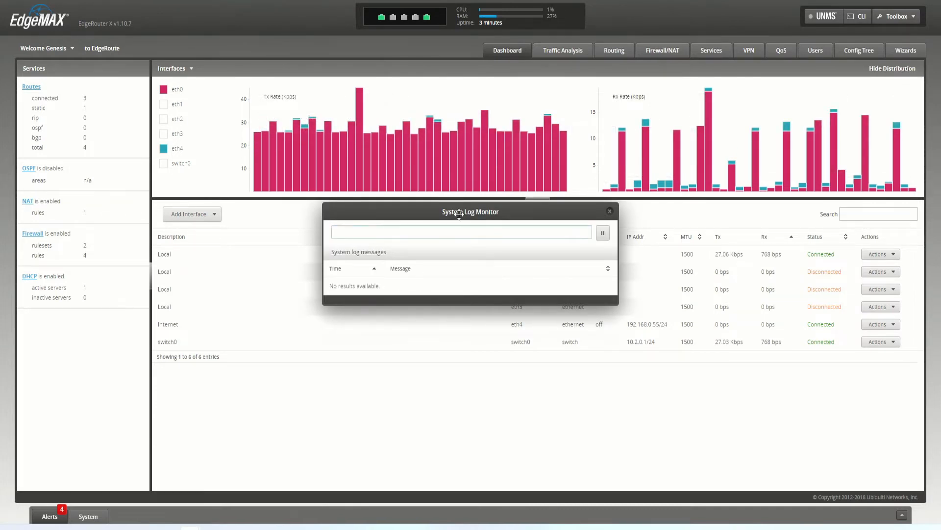
{"action": "left_click_drag", "start_coordinate": [459, 214], "coordinate": [330, 143]}
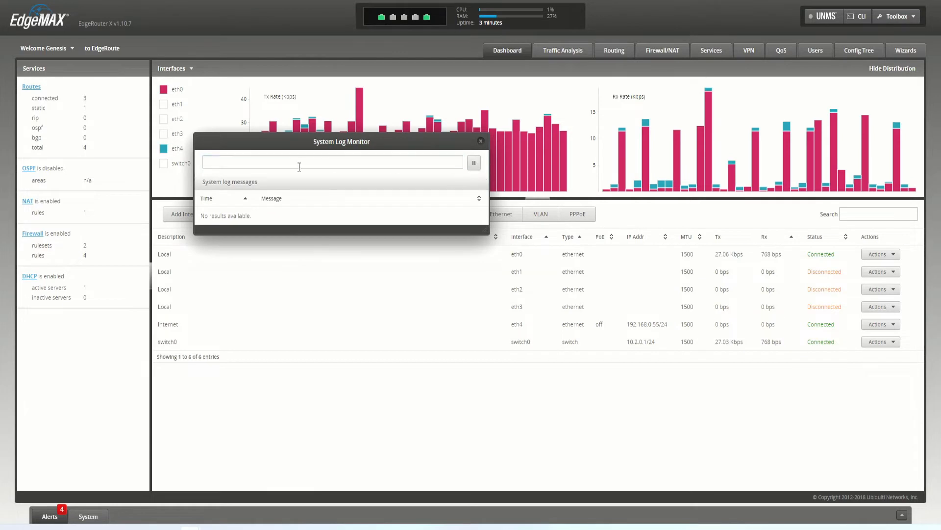
{"action": "type", "text": "hjkghjg"}
{"action": "left_click_drag", "start_coordinate": [297, 166], "coordinate": [120, 165]}
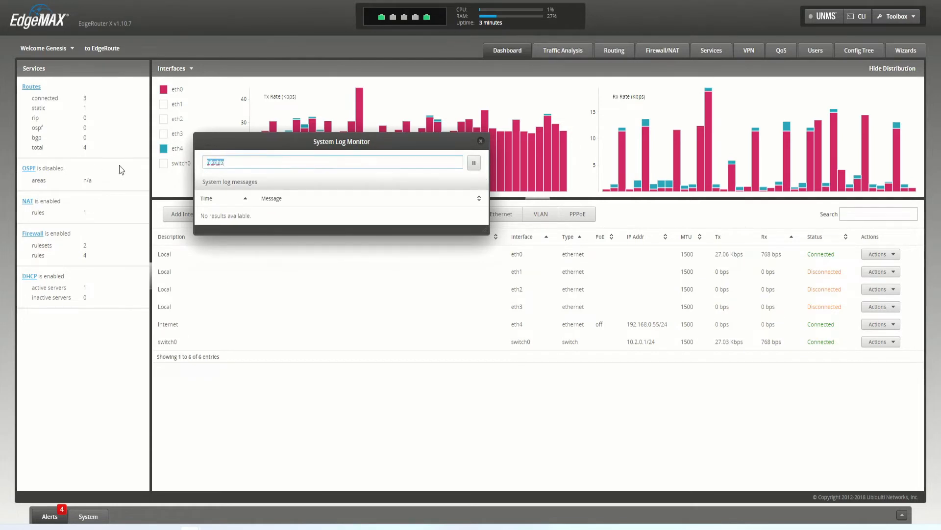
{"action": "key", "text": "BackSpace"}
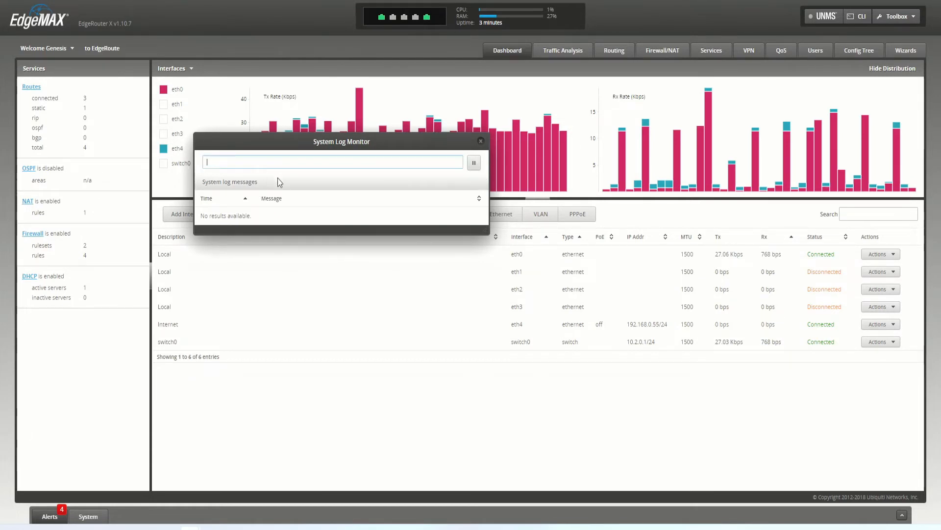
{"action": "left_click", "coordinate": [480, 141]}
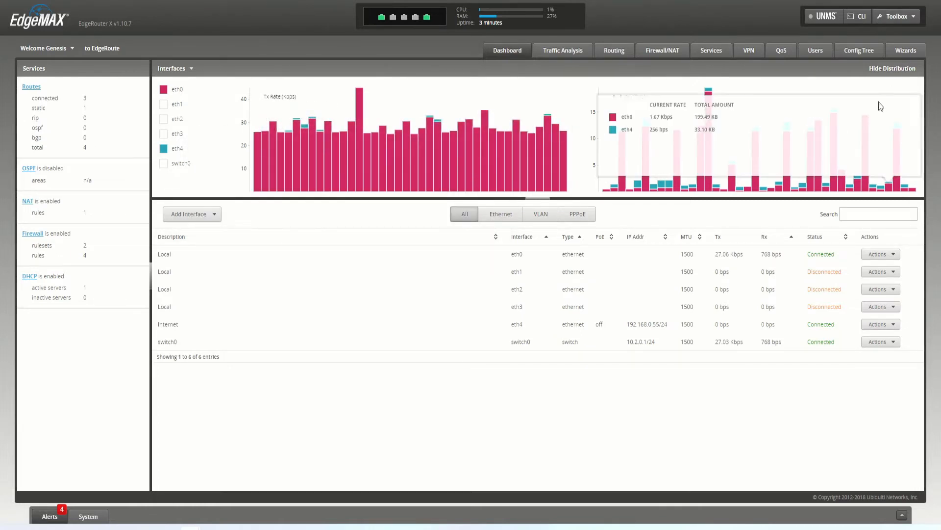
Examine the Packet Capture tool's interface, packet limit and filter settings, and close the tool.
{"action": "left_click", "coordinate": [897, 16]}
{"action": "left_click", "coordinate": [894, 97]}
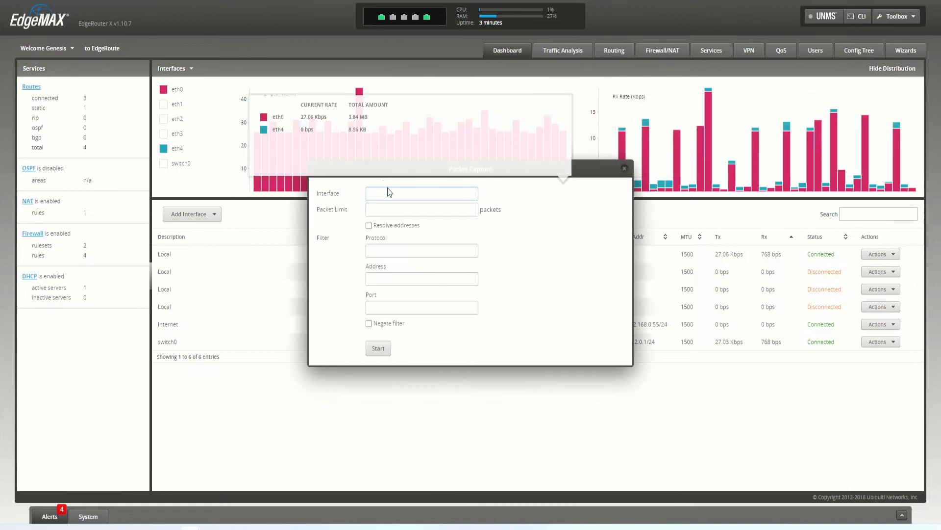
{"action": "left_click_drag", "start_coordinate": [550, 169], "coordinate": [405, 112]}
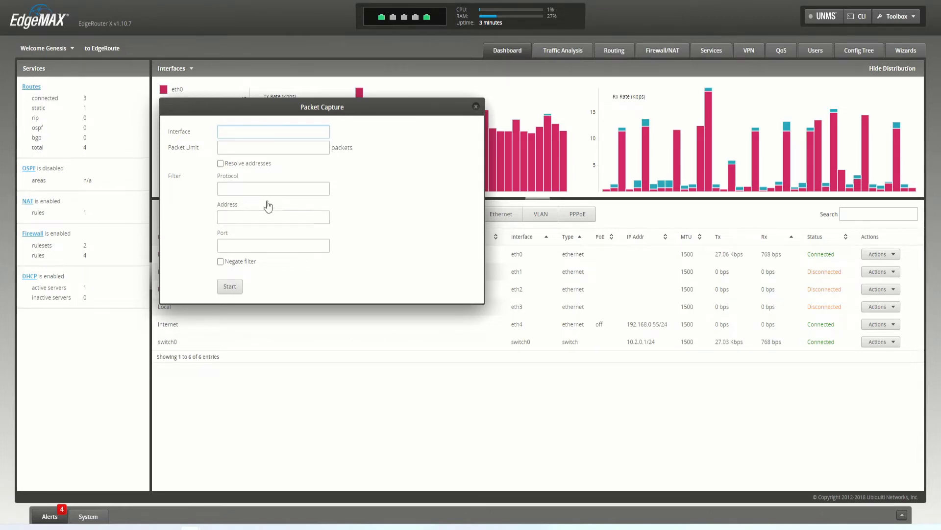
{"action": "left_click_drag", "start_coordinate": [161, 104], "coordinate": [276, 126]}
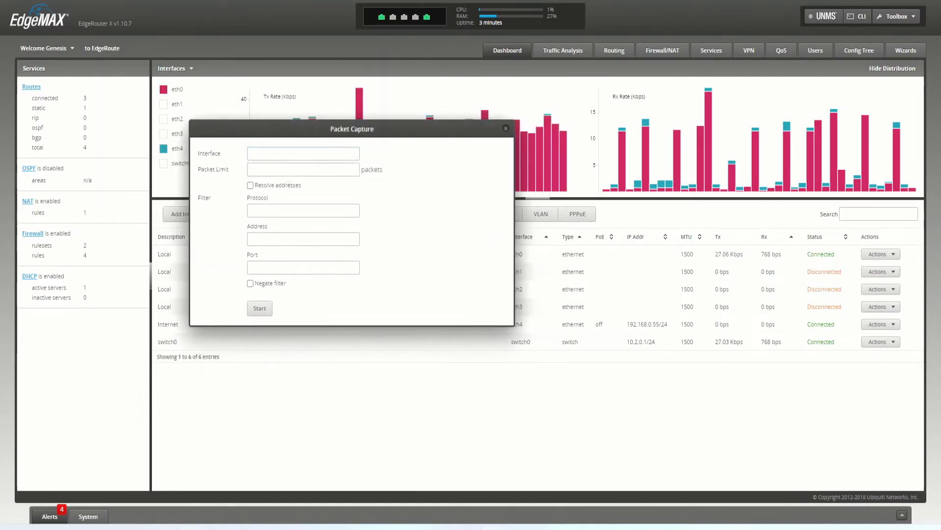
{"action": "left_click", "coordinate": [505, 129]}
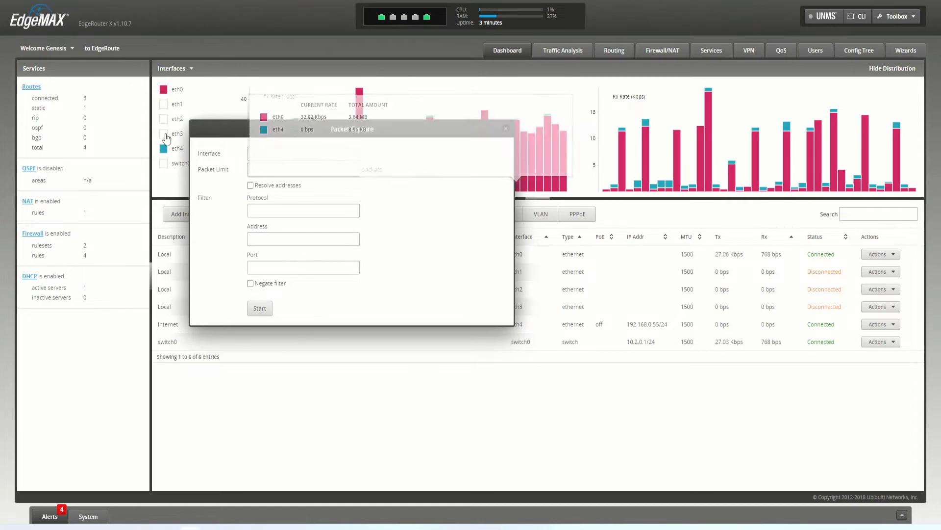
Examine the dashboard's services summary, interface table and available interface types to add, leaving the table sorted by interface.
{"action": "left_click_drag", "start_coordinate": [29, 69], "coordinate": [90, 297]}
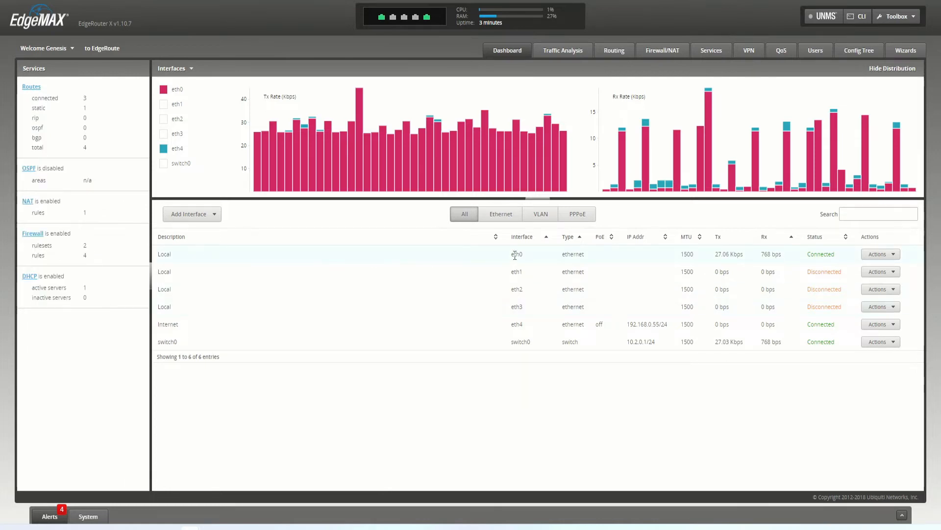
{"action": "left_click_drag", "start_coordinate": [541, 267], "coordinate": [839, 328]}
{"action": "left_click", "coordinate": [837, 325]}
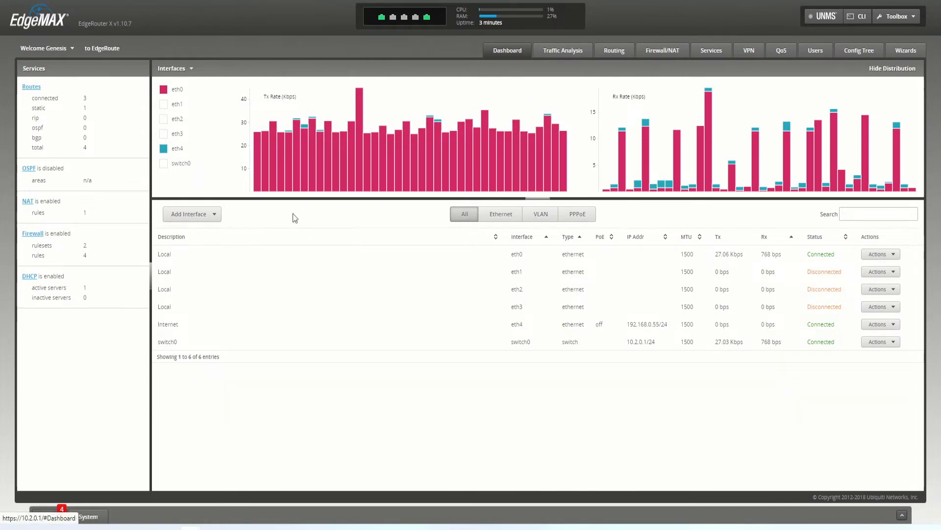
{"action": "left_click", "coordinate": [200, 219]}
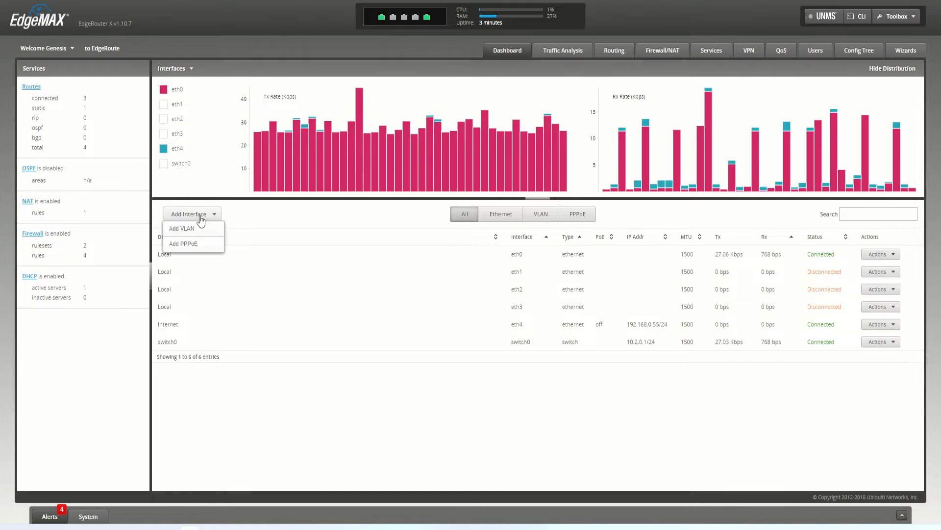
{"action": "left_click", "coordinate": [309, 235]}
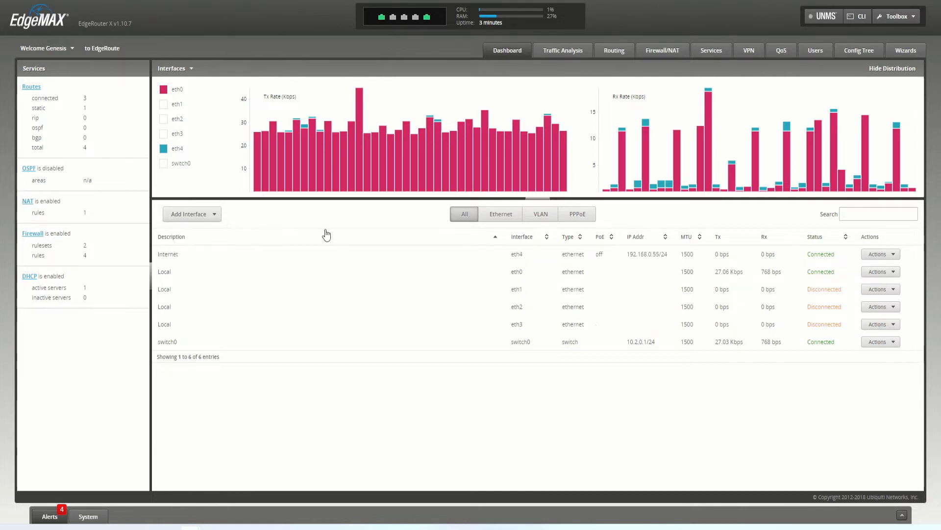
{"action": "left_click", "coordinate": [515, 239]}
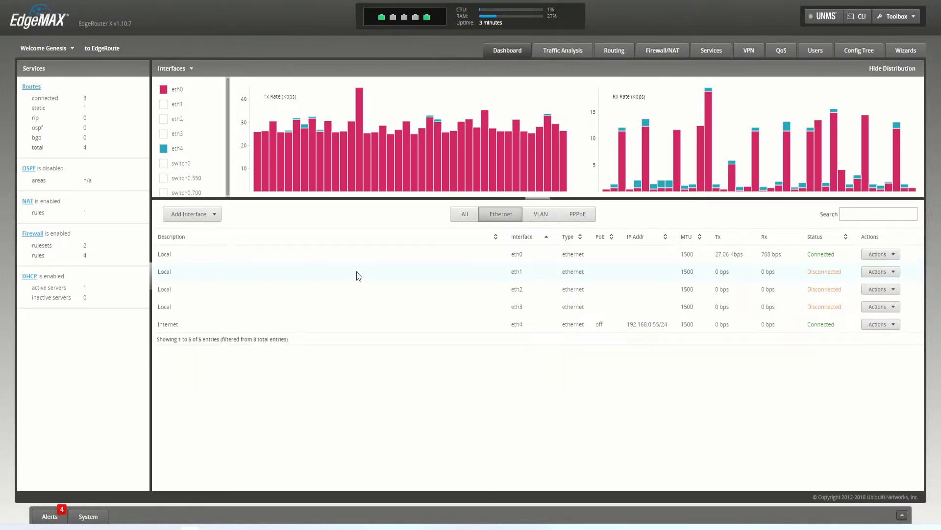
Start creating a new VLAN with VLAN ID 800 on interface switch0.
{"action": "left_click", "coordinate": [194, 216]}
{"action": "left_click", "coordinate": [259, 259]}
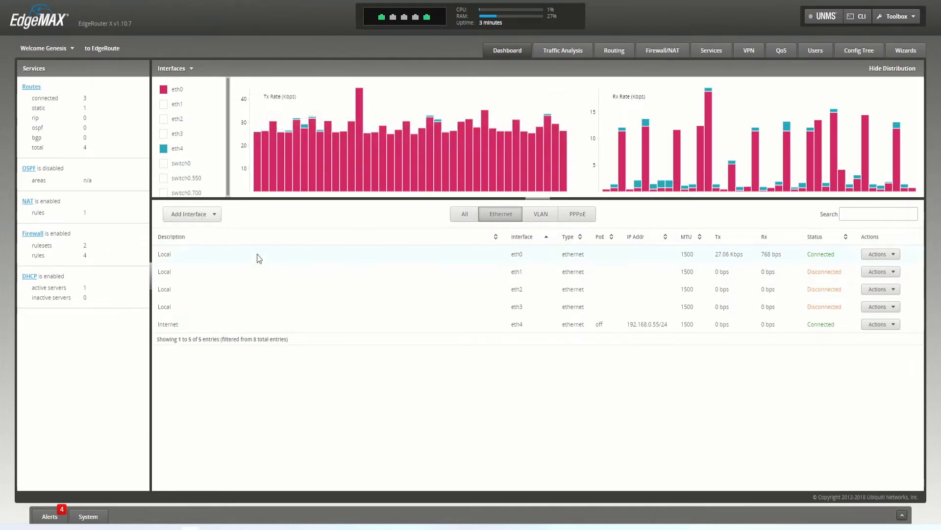
{"action": "left_click", "coordinate": [203, 216]}
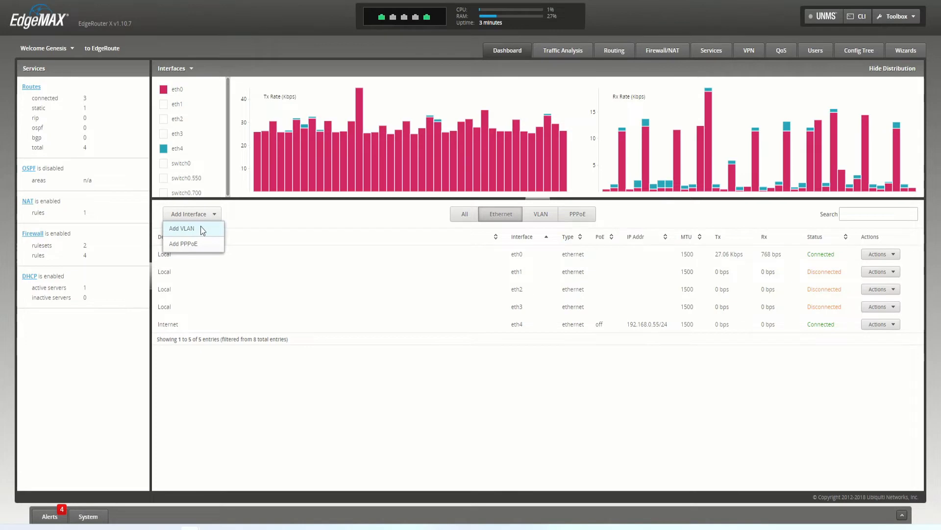
{"action": "left_click", "coordinate": [187, 229]}
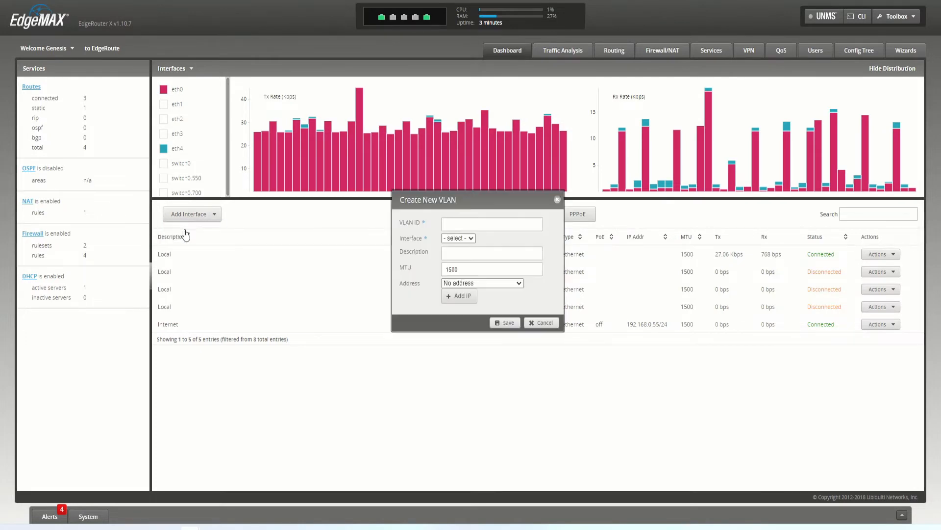
{"action": "left_click_drag", "start_coordinate": [426, 200], "coordinate": [244, 221]}
{"action": "left_click", "coordinate": [290, 248]}
{"action": "type", "text": "800"}
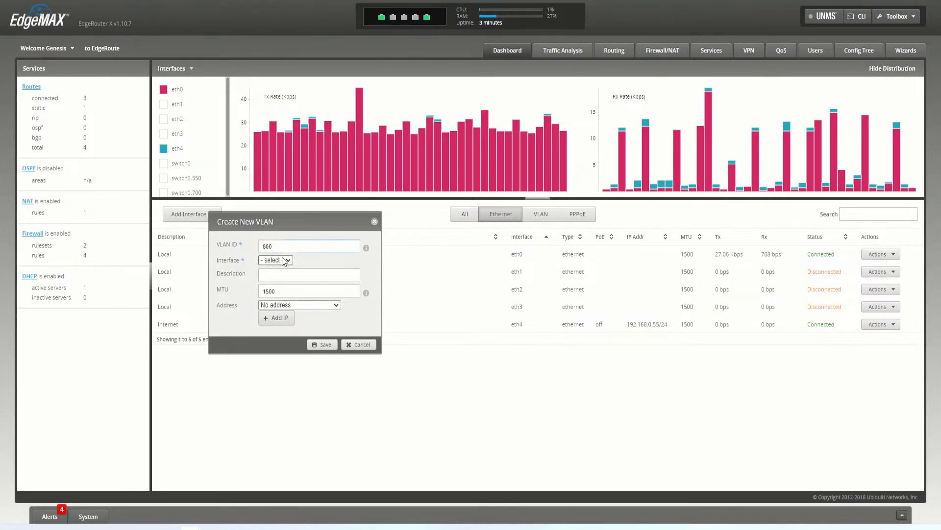
{"action": "left_click", "coordinate": [276, 259]}
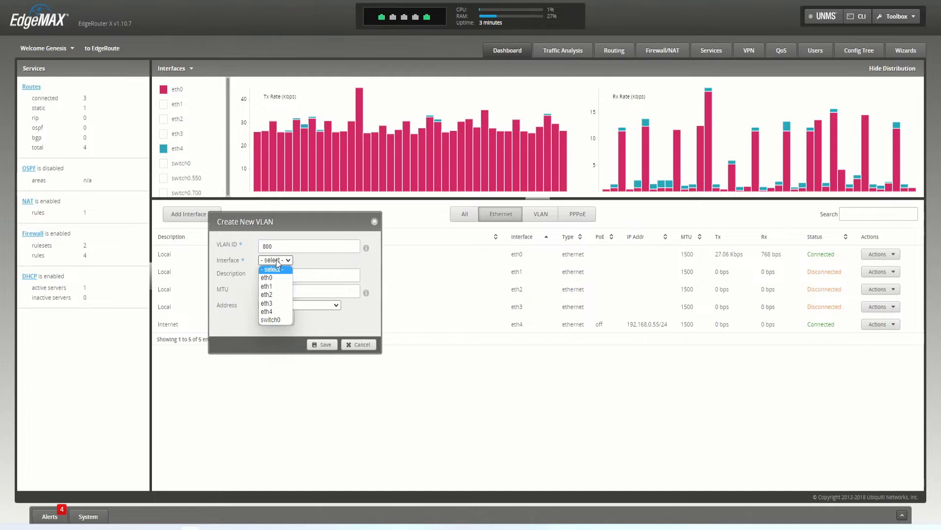
{"action": "left_click", "coordinate": [276, 260]}
{"action": "left_click", "coordinate": [280, 260]}
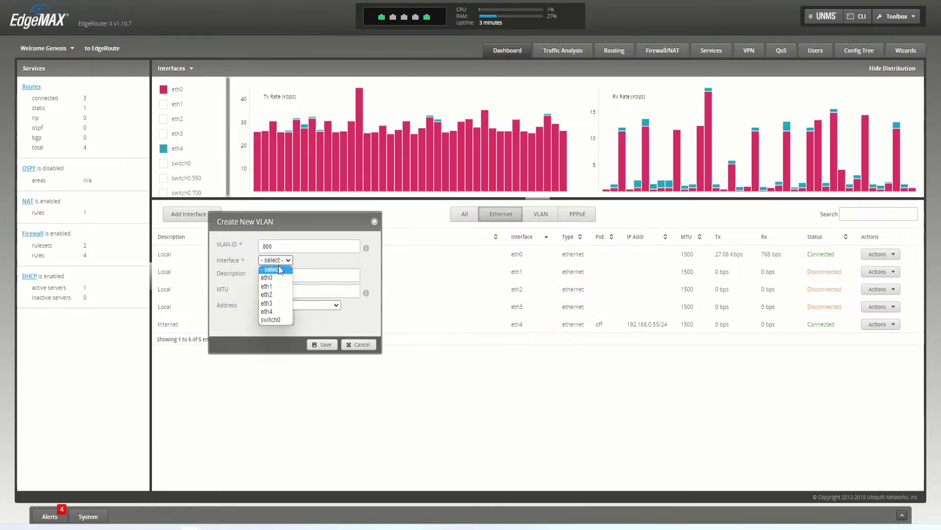
{"action": "left_click", "coordinate": [277, 322]}
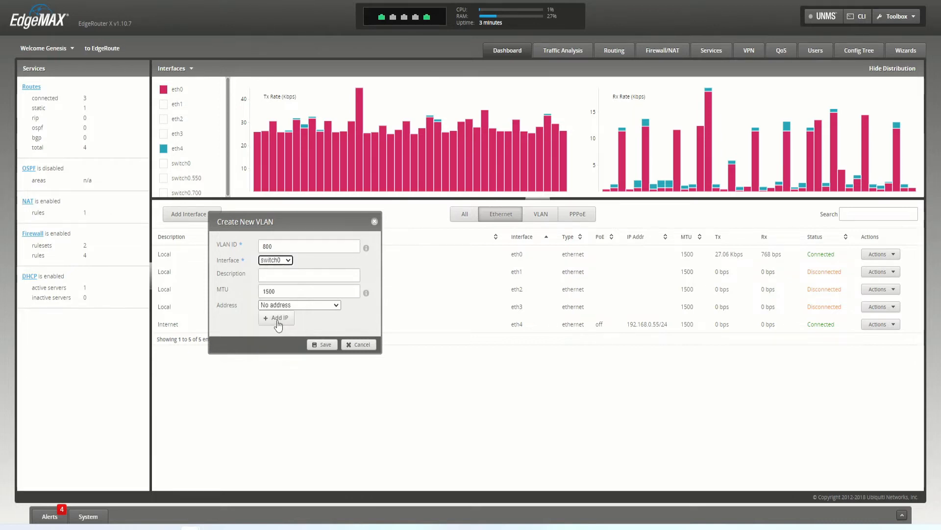
Describe the new VLAN as "Office Devices".
{"action": "left_click", "coordinate": [284, 273]}
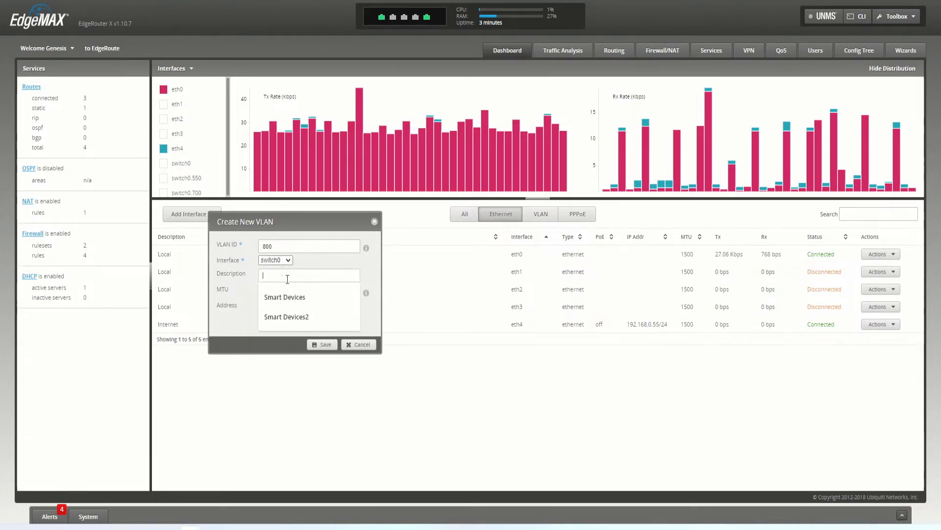
{"action": "left_click", "coordinate": [294, 317]}
{"action": "key", "text": "BackSpace"}
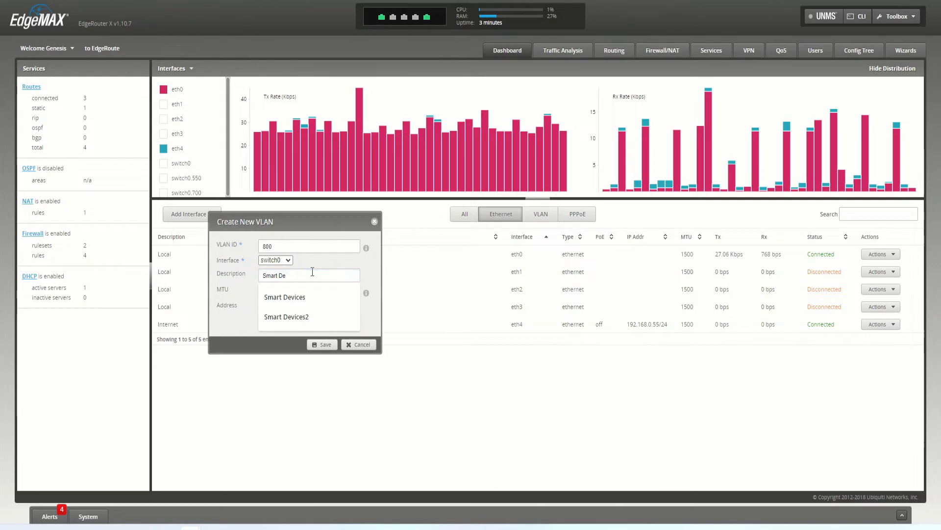
{"action": "key", "text": "BackSpace"}
{"action": "key", "text": "BackSpace"}
{"action": "key", "text": "BackSpace"}
{"action": "key", "text": "BackSpace"}
{"action": "key", "text": "BackSpace"}
{"action": "key", "text": "BackSpace"}
{"action": "key", "text": "BackSpace"}
{"action": "key", "text": "BackSpace"}
{"action": "type", "text": "Office"}
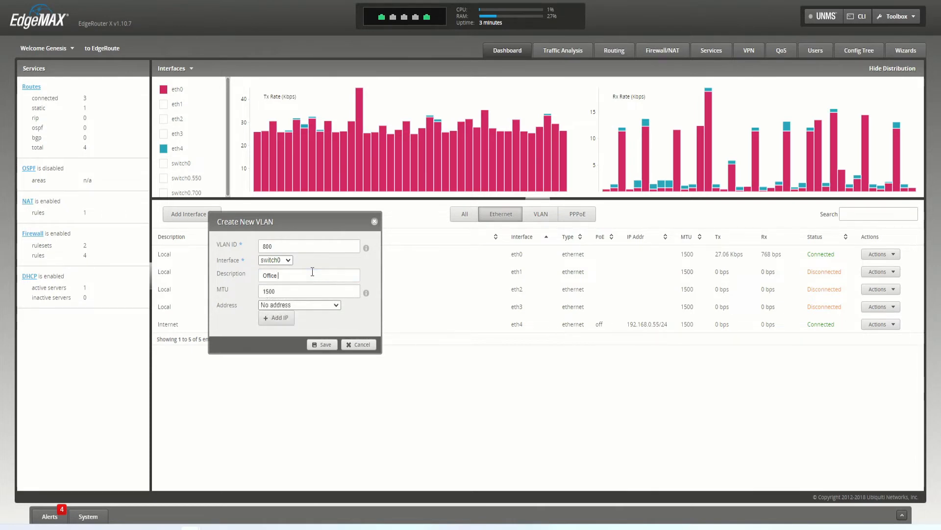
{"action": "type", "text": " Devices"}
Set the VLAN's address to Use DHCP and save it.
{"action": "left_click", "coordinate": [292, 305]}
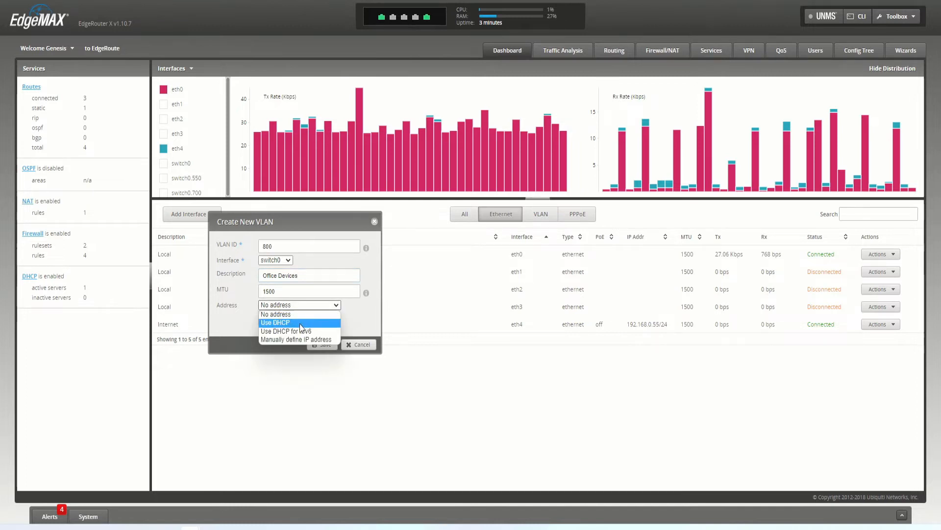
{"action": "left_click", "coordinate": [303, 322]}
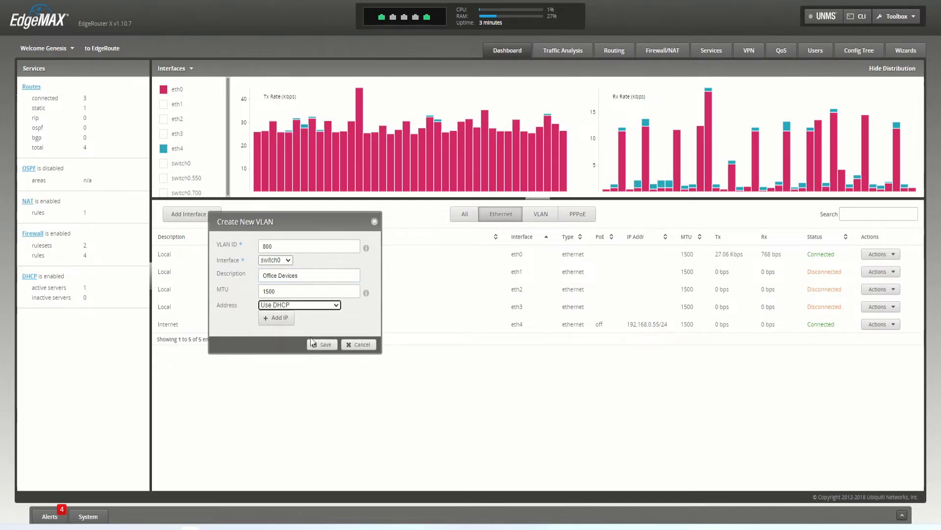
{"action": "left_click", "coordinate": [324, 345]}
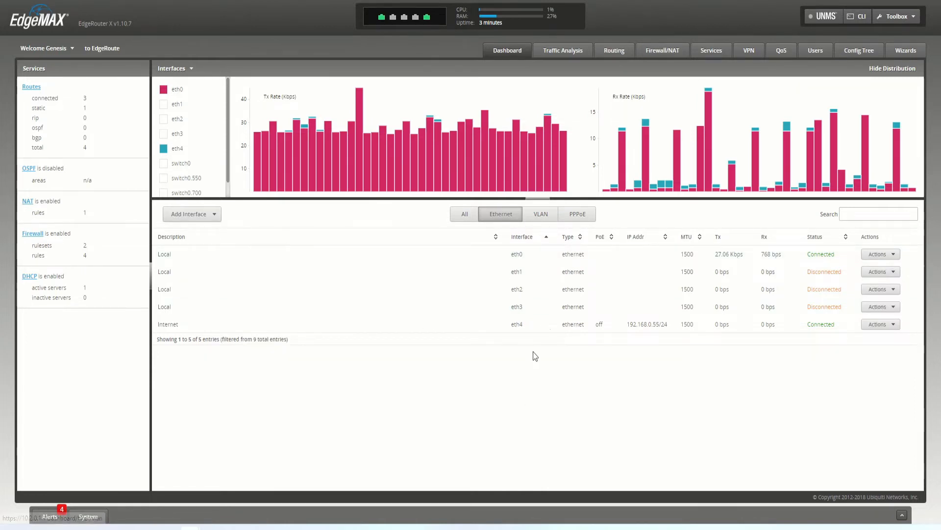
Filter the interface table to VLANs and check the interface names of the listed VLANs.
{"action": "left_click", "coordinate": [876, 326]}
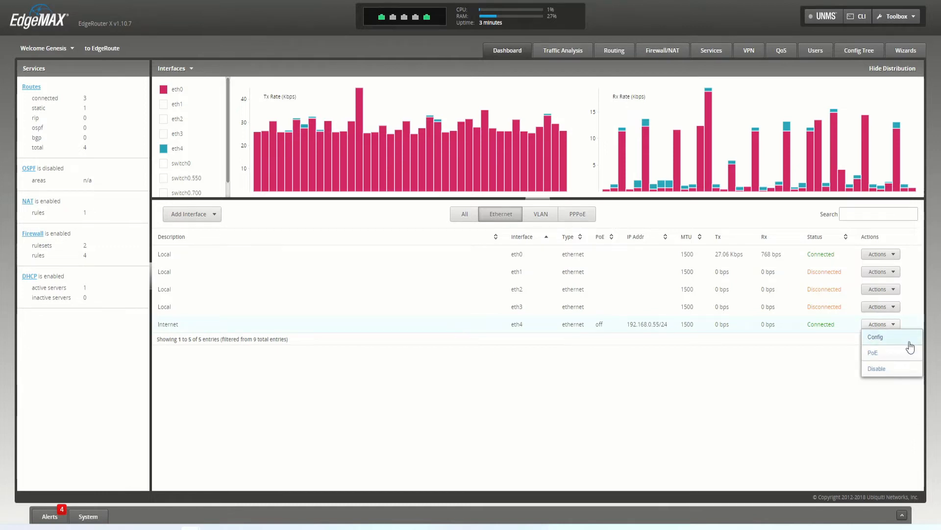
{"action": "left_click", "coordinate": [540, 216]}
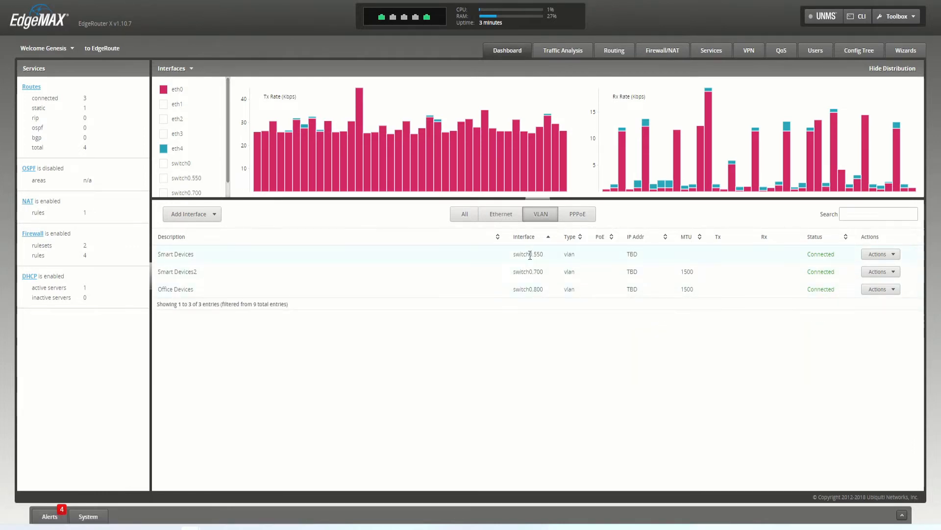
{"action": "mouse_move", "coordinate": [533, 255]}
{"action": "left_mouse_down"}
{"action": "mouse_move", "coordinate": [553, 289]}
{"action": "mouse_move", "coordinate": [519, 255]}
{"action": "left_mouse_up"}
{"action": "left_click", "coordinate": [547, 288]}
{"action": "left_click", "coordinate": [515, 304]}
Filter the table to Ethernet interfaces, view the configuration of eth4 and close it without changes.
{"action": "left_click", "coordinate": [492, 222]}
{"action": "left_click", "coordinate": [881, 324]}
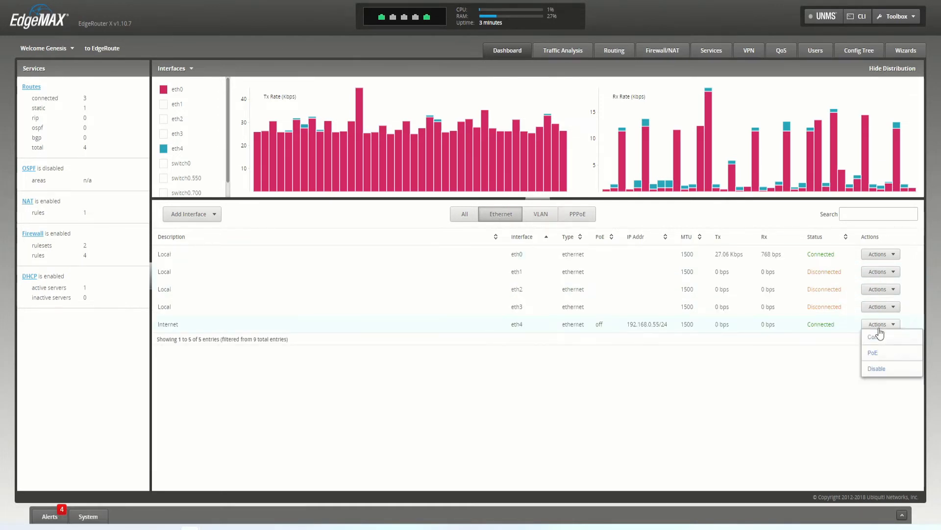
{"action": "left_click", "coordinate": [876, 341]}
{"action": "left_click", "coordinate": [880, 324]}
{"action": "left_click", "coordinate": [882, 334]}
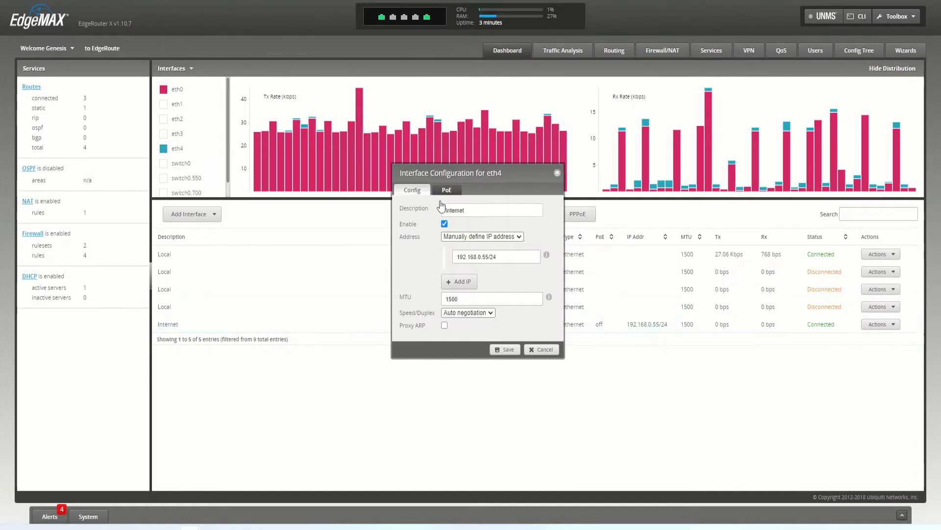
{"action": "left_click", "coordinate": [558, 173]}
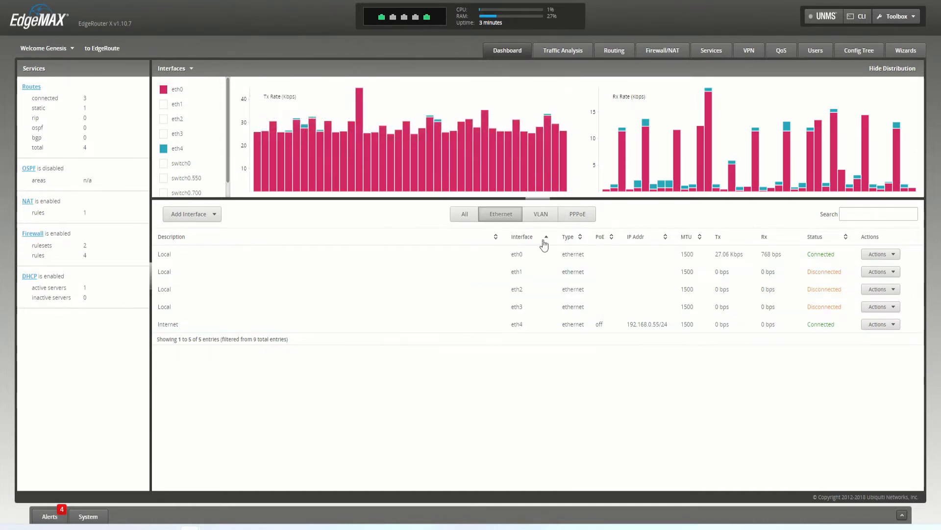
List all interfaces, open the VLAN settings of switch0 and enable VLAN awareness.
{"action": "left_click", "coordinate": [465, 217]}
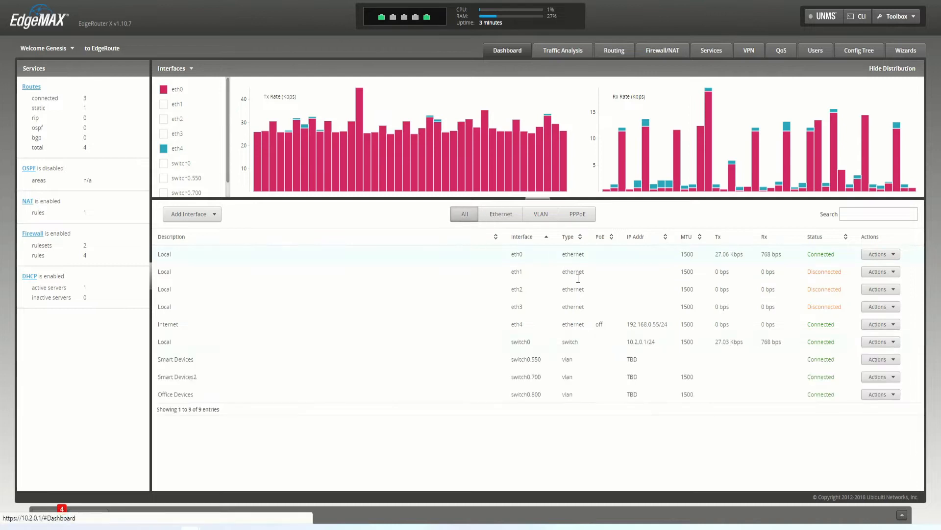
{"action": "left_click", "coordinate": [876, 343]}
{"action": "left_click", "coordinate": [875, 354]}
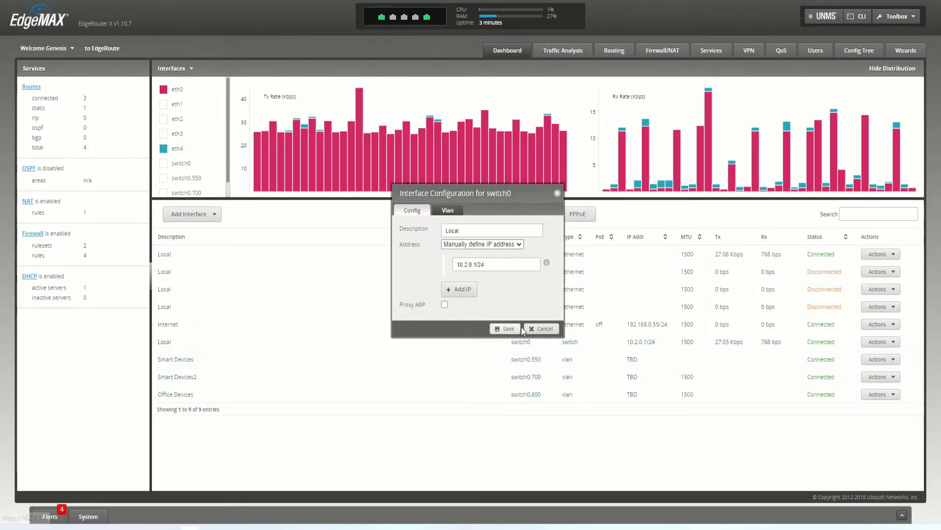
{"action": "left_click", "coordinate": [447, 213]}
{"action": "left_click", "coordinate": [444, 232]}
{"action": "left_click_drag", "start_coordinate": [467, 199], "coordinate": [231, 151]}
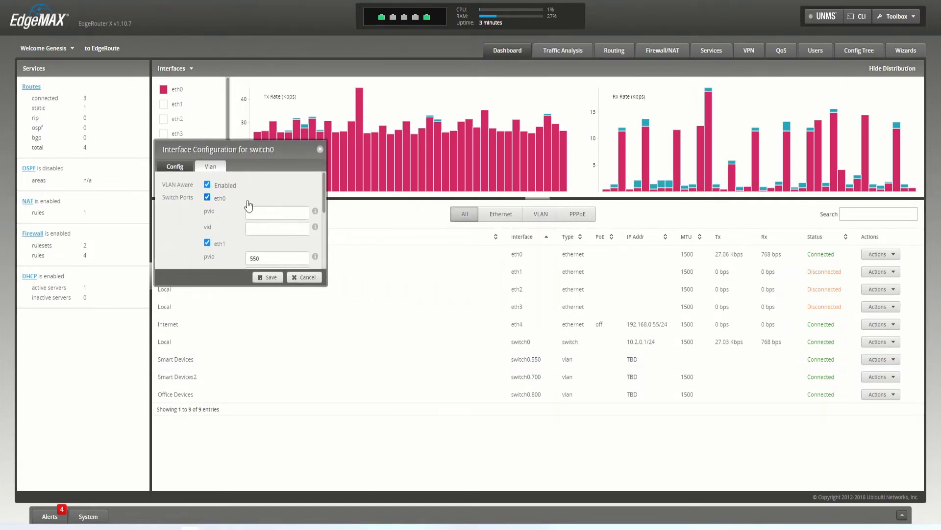
Set the pvid of switch port eth2 to 700 and its vid to 20.
{"action": "scroll", "coordinate": [268, 213], "scroll_direction": "down", "scroll_amount": 1}
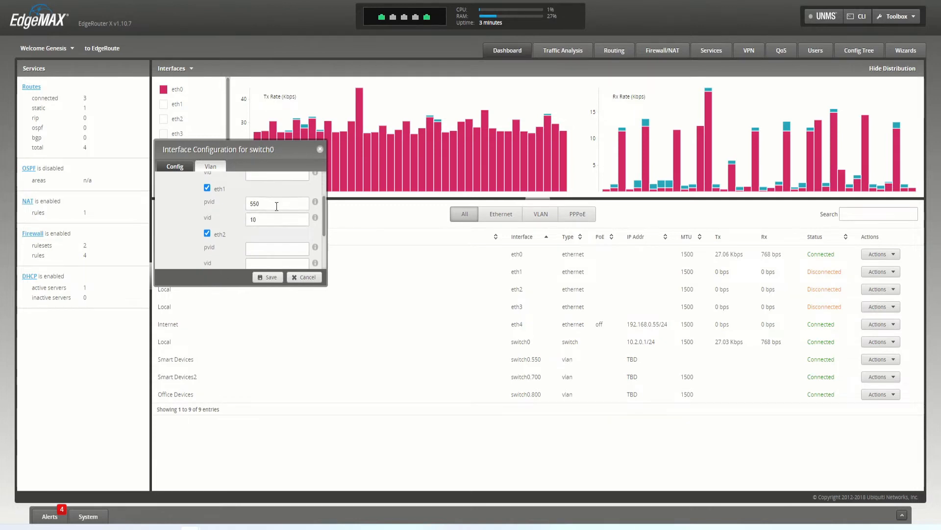
{"action": "scroll", "coordinate": [275, 215], "scroll_direction": "up", "scroll_amount": 1}
{"action": "scroll", "coordinate": [272, 225], "scroll_direction": "down", "scroll_amount": 1}
{"action": "scroll", "coordinate": [271, 226], "scroll_direction": "down", "scroll_amount": 1}
{"action": "scroll", "coordinate": [272, 245], "scroll_direction": "up", "scroll_amount": 3}
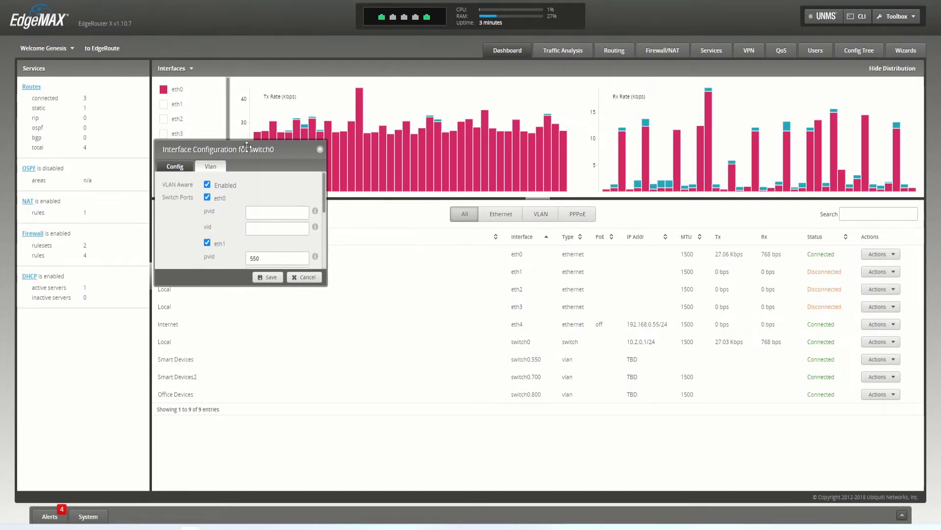
{"action": "left_click_drag", "start_coordinate": [246, 146], "coordinate": [260, 204]}
{"action": "scroll", "coordinate": [284, 264], "scroll_direction": "down", "scroll_amount": 3}
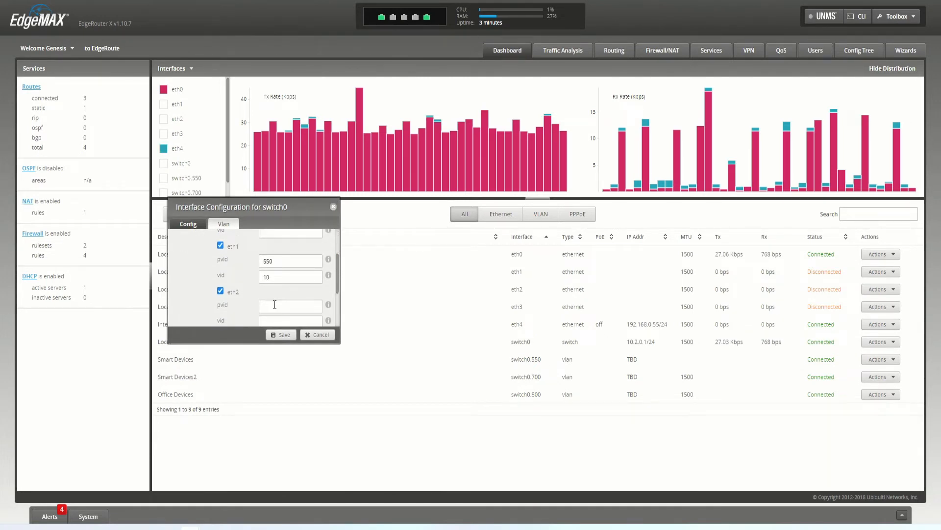
{"action": "type", "text": "700"}
{"action": "scroll", "coordinate": [276, 252], "scroll_direction": "down", "scroll_amount": 3}
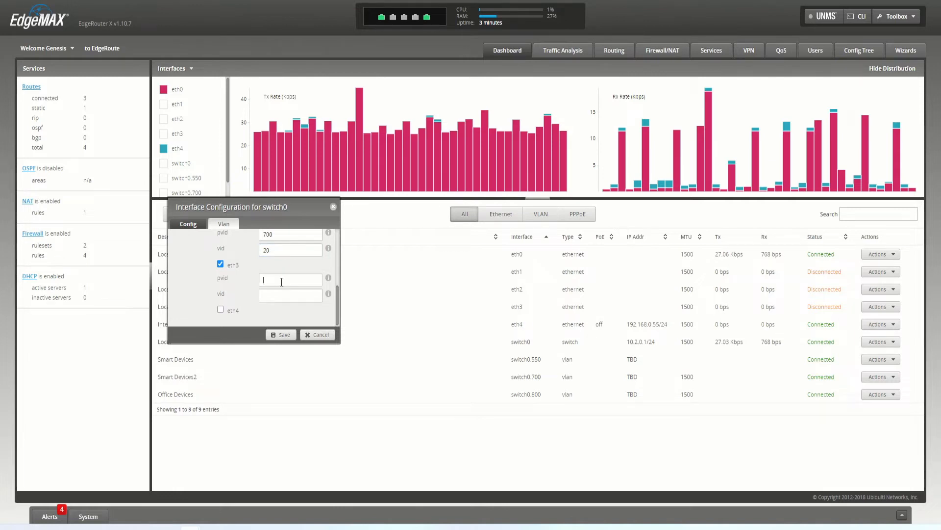
Set the pvid of switch port eth3 to 800 and its vid to 30, and save the switch0 configuration.
{"action": "scroll", "coordinate": [282, 275], "scroll_direction": "up", "scroll_amount": 2}
{"action": "scroll", "coordinate": [286, 273], "scroll_direction": "down", "scroll_amount": 2}
{"action": "mouse_move", "coordinate": [328, 278]}
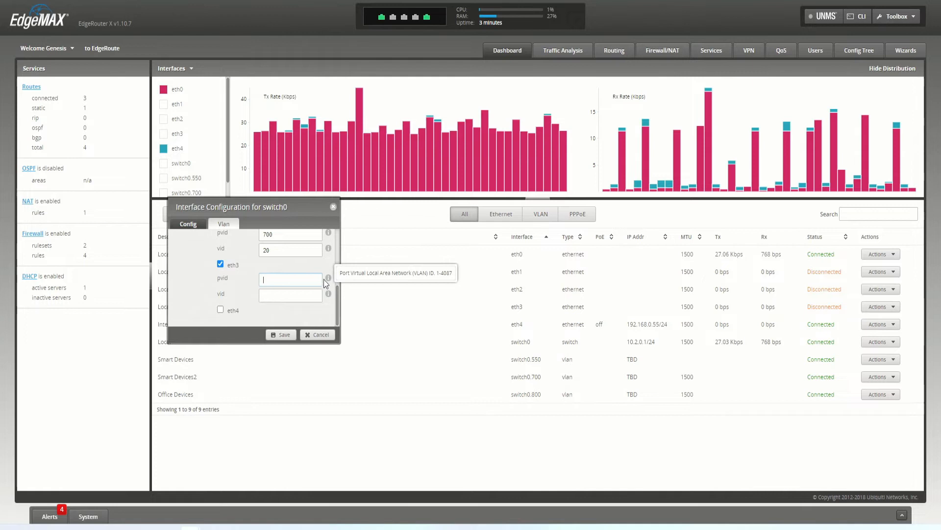
{"action": "type", "text": "800"}
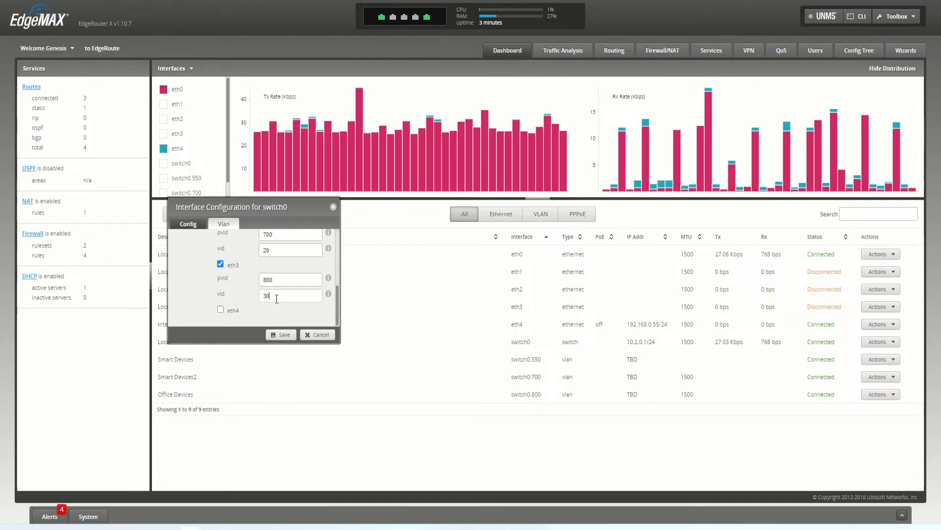
{"action": "scroll", "coordinate": [279, 288], "scroll_direction": "up", "scroll_amount": 3}
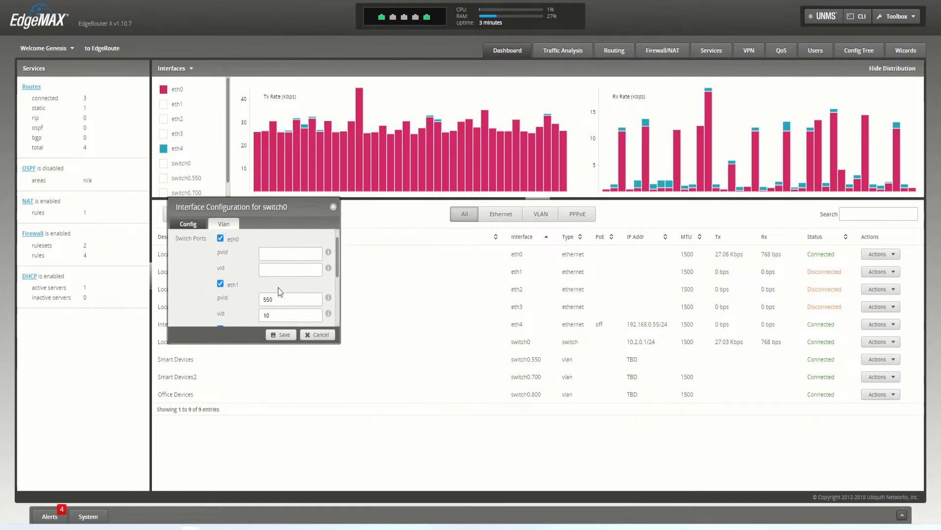
{"action": "scroll", "coordinate": [279, 288], "scroll_direction": "down", "scroll_amount": 3}
{"action": "left_click", "coordinate": [281, 335]}
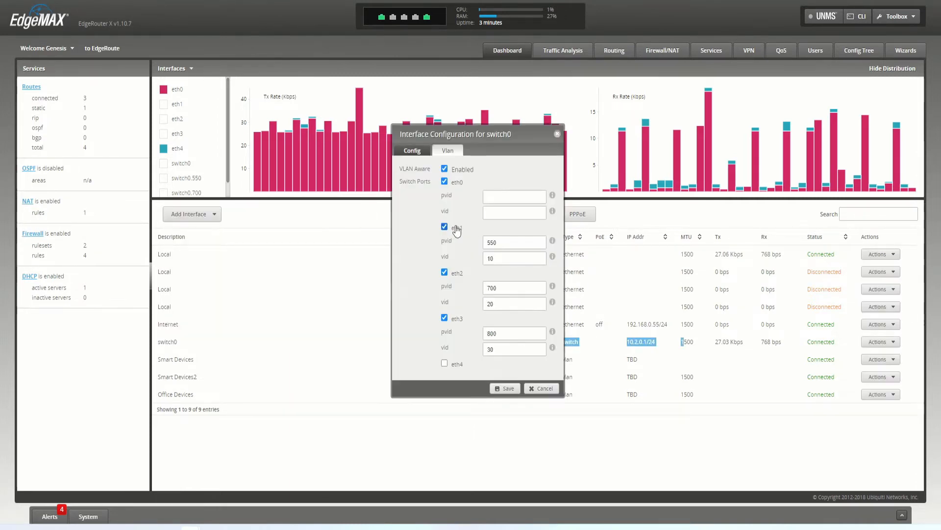
{"action": "mouse_move", "coordinate": [553, 241]}
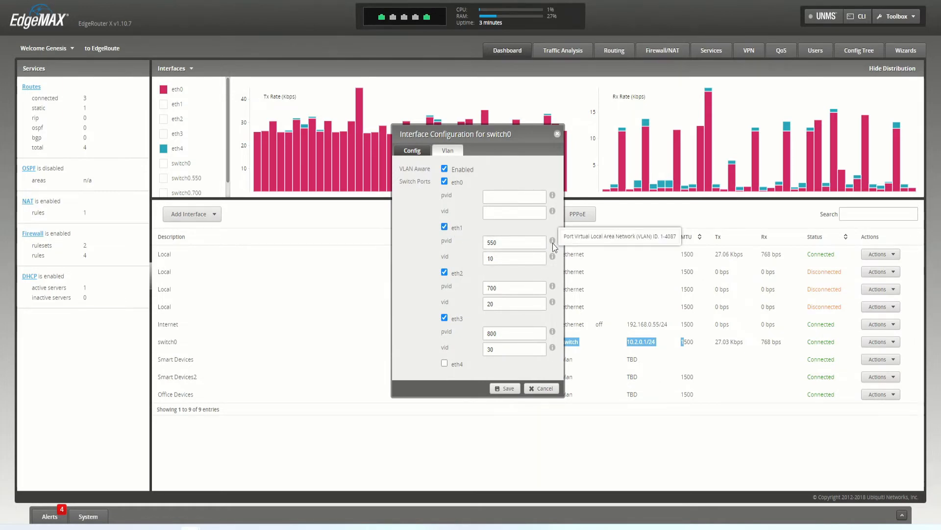
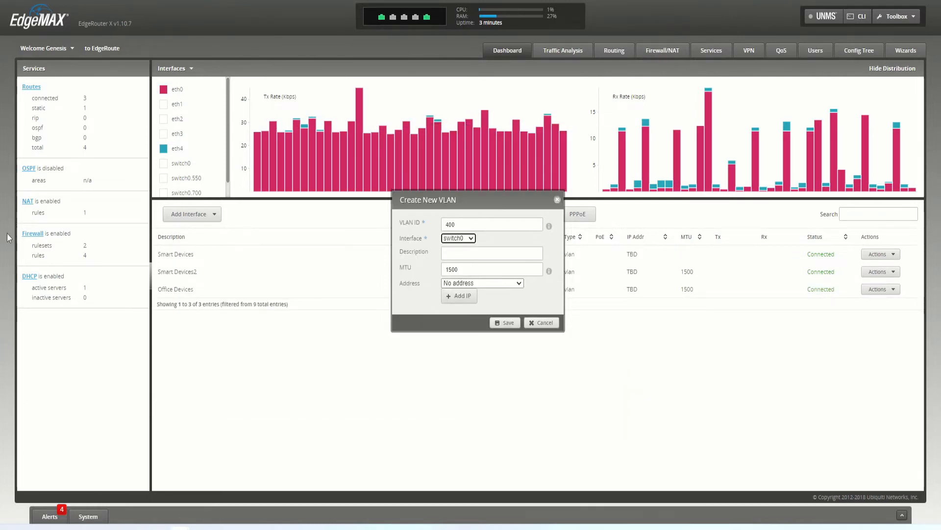
Discard the unfinished VLAN 400 and list all interfaces.
{"action": "left_click", "coordinate": [461, 253]}
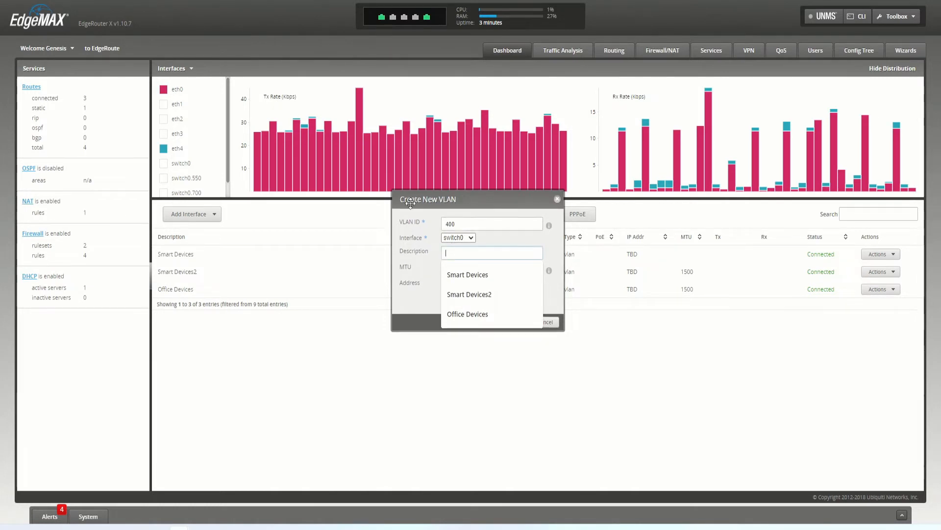
{"action": "left_click", "coordinate": [557, 199]}
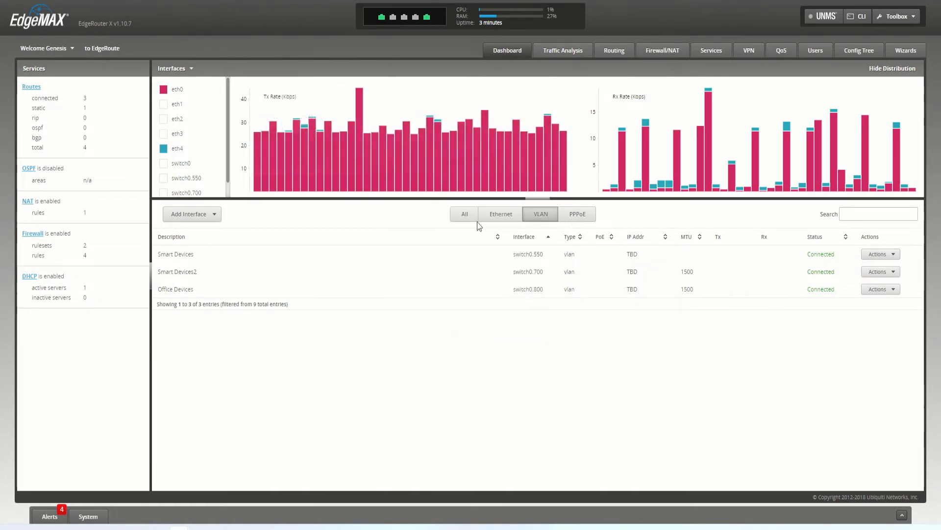
{"action": "left_click", "coordinate": [467, 215]}
Start a new VLAN with ID 400 on the switch0 interface.
{"action": "left_click", "coordinate": [186, 214]}
{"action": "left_click", "coordinate": [187, 229]}
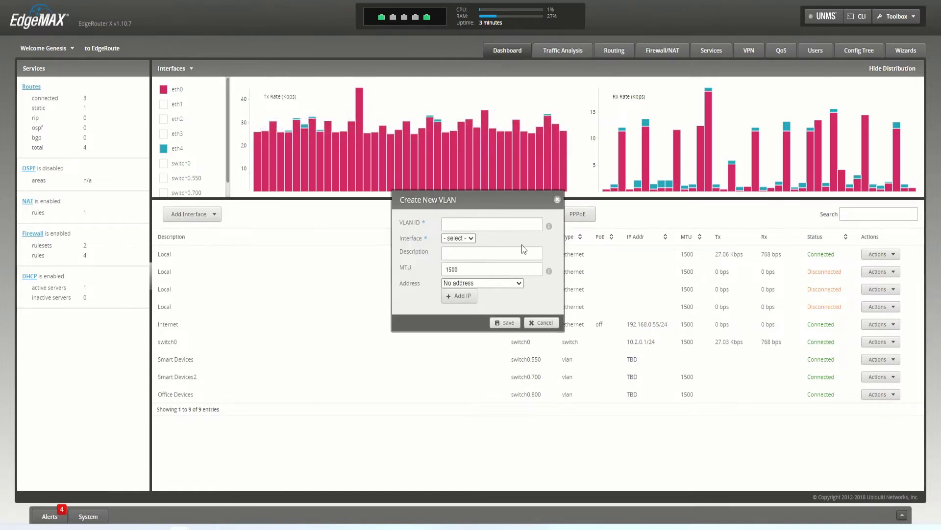
{"action": "left_click", "coordinate": [467, 224]}
{"action": "left_click_drag", "start_coordinate": [463, 200], "coordinate": [282, 141]}
{"action": "left_click", "coordinate": [284, 153]}
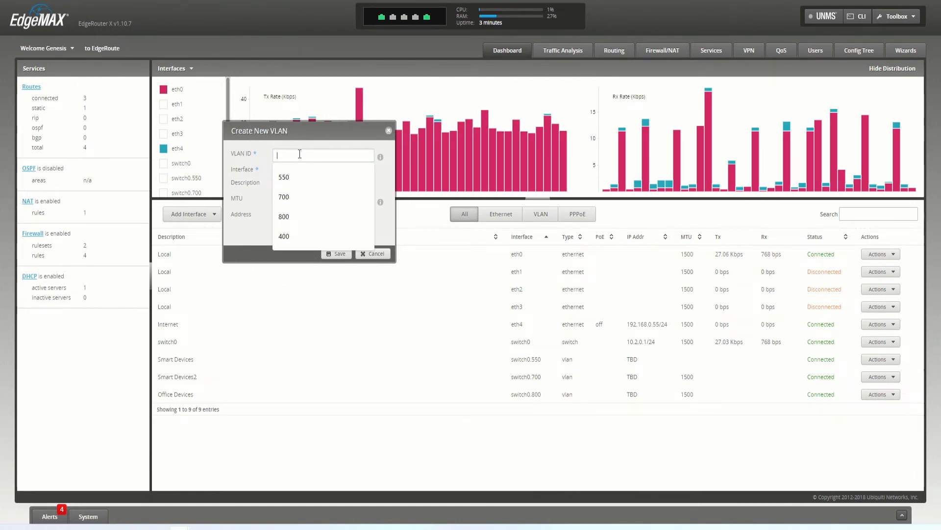
{"action": "type", "text": "400"}
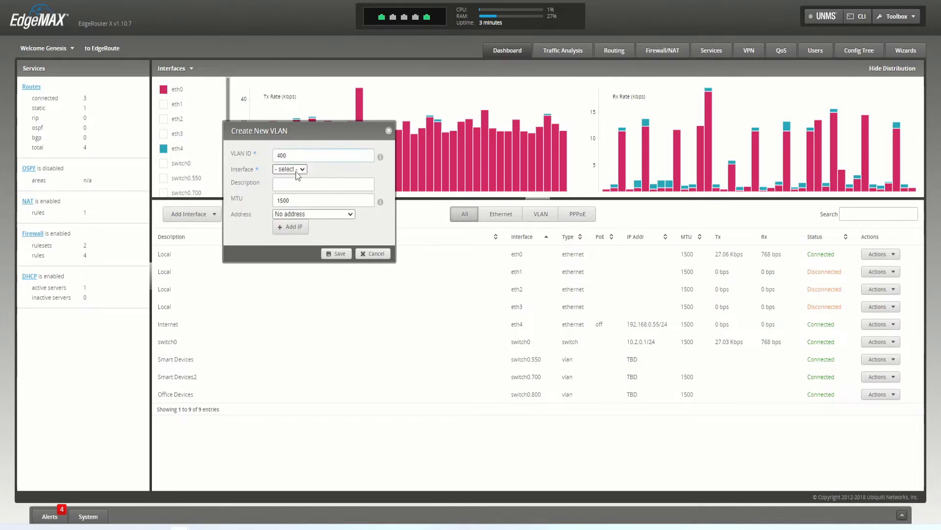
{"action": "left_click", "coordinate": [289, 170]}
{"action": "left_click", "coordinate": [299, 229]}
Describe VLAN 400 as Smart Lights, have it obtain its address with DHCP, and save it.
{"action": "left_click", "coordinate": [299, 186]}
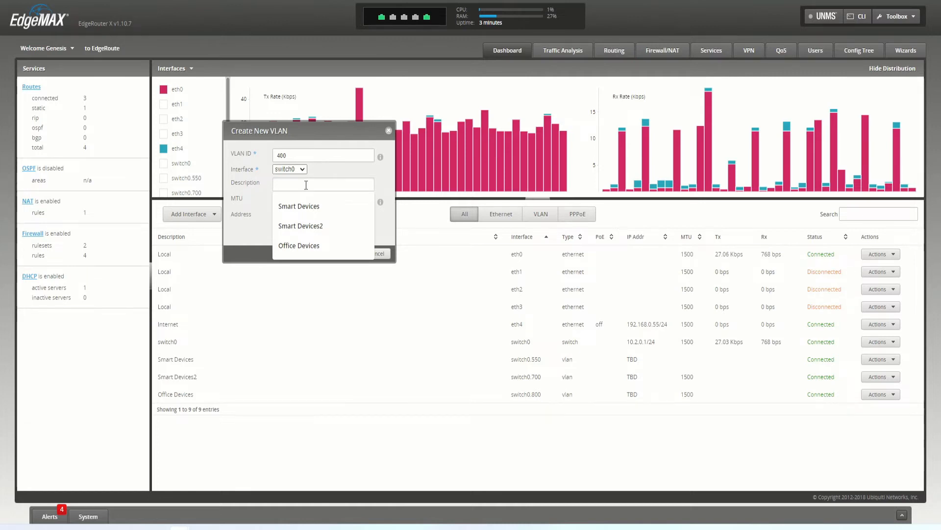
{"action": "type", "text": "Smart"}
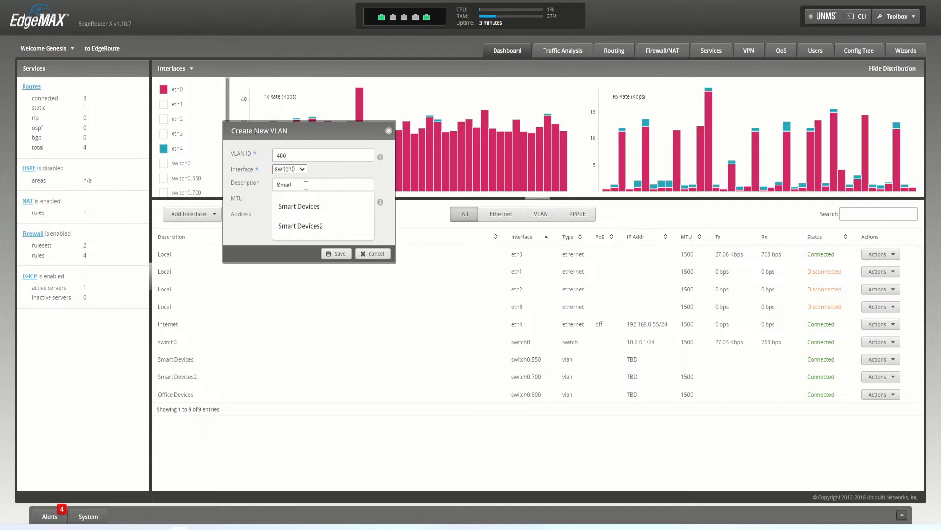
{"action": "type", "text": " Lights"}
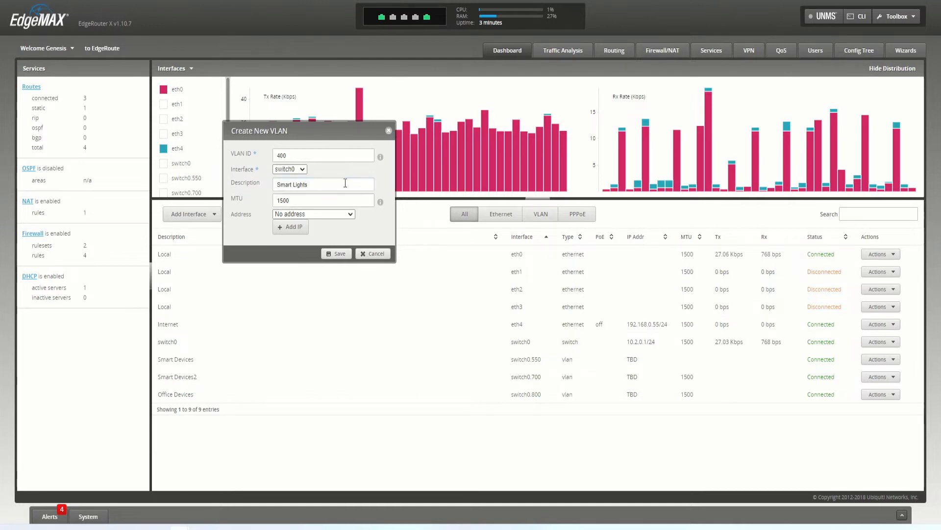
{"action": "left_click", "coordinate": [301, 215]}
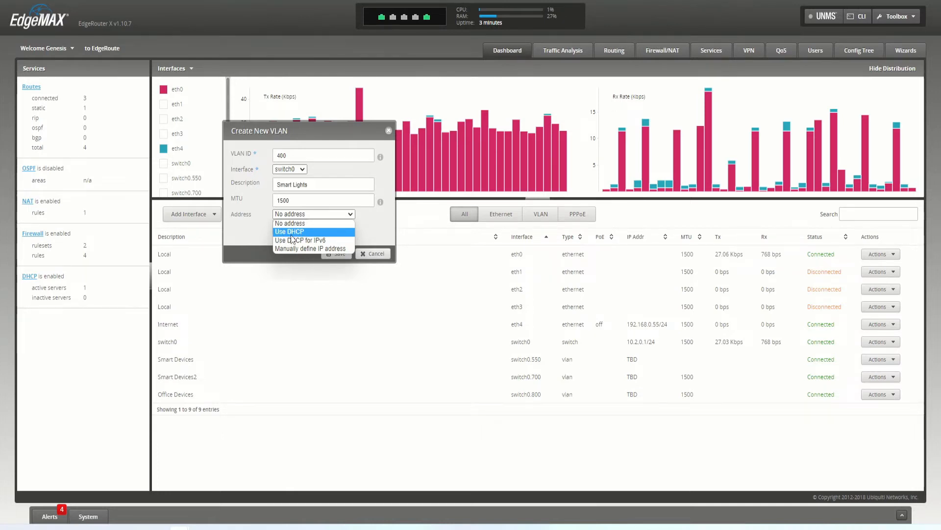
{"action": "left_click", "coordinate": [320, 232]}
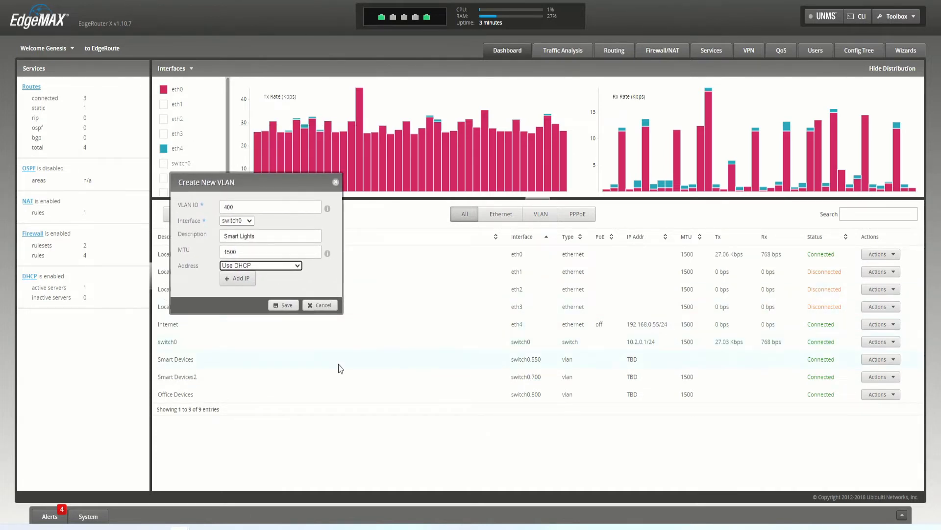
{"action": "left_click", "coordinate": [284, 308]}
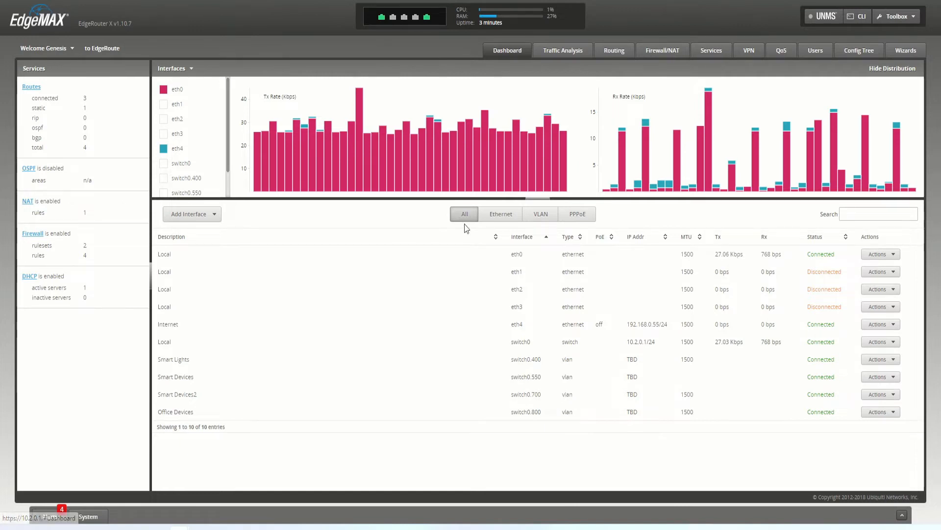
Start another new VLAN with ID 600 on the switch0 interface.
{"action": "left_click", "coordinate": [214, 213]}
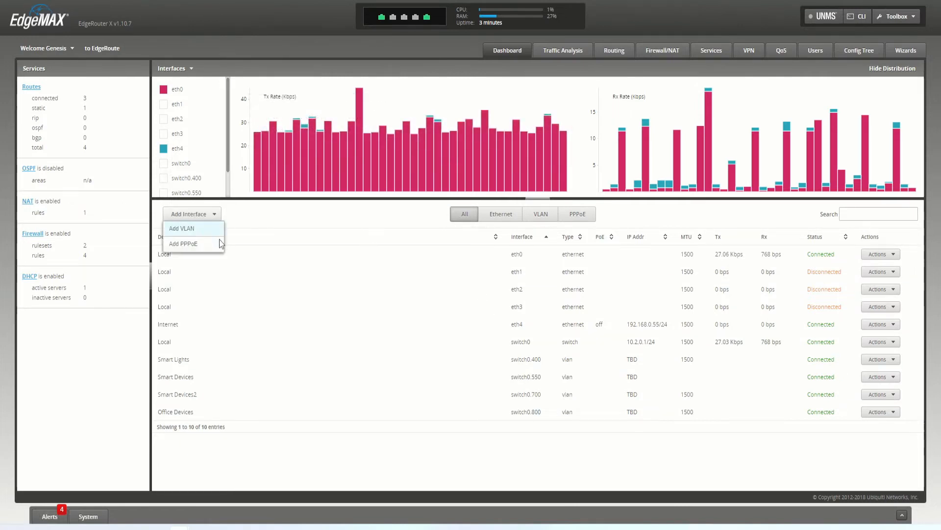
{"action": "left_click", "coordinate": [211, 232]}
{"action": "left_click", "coordinate": [460, 223]}
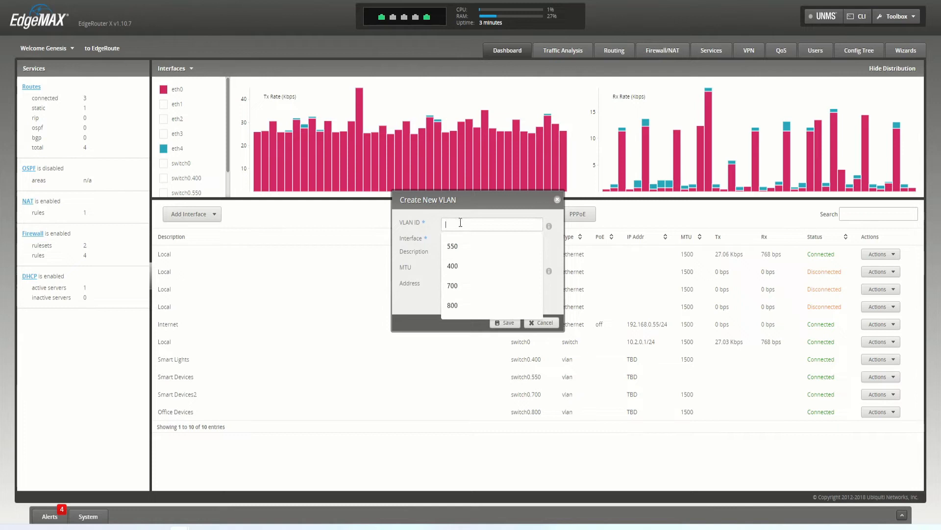
{"action": "type", "text": "600"}
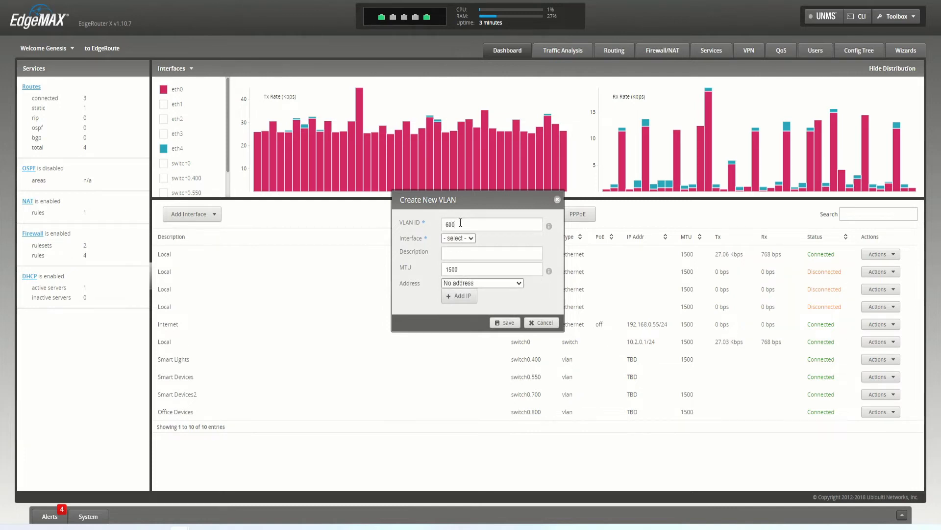
{"action": "left_click", "coordinate": [459, 239]}
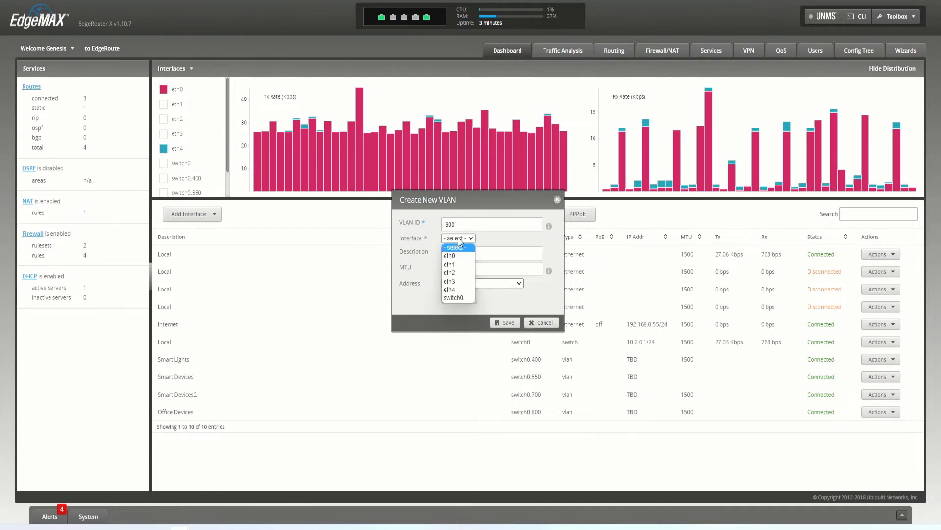
{"action": "left_click", "coordinate": [454, 298]}
Describe VLAN 600 as OfficePC's and set its address to Use DHCP.
{"action": "left_click", "coordinate": [456, 254]}
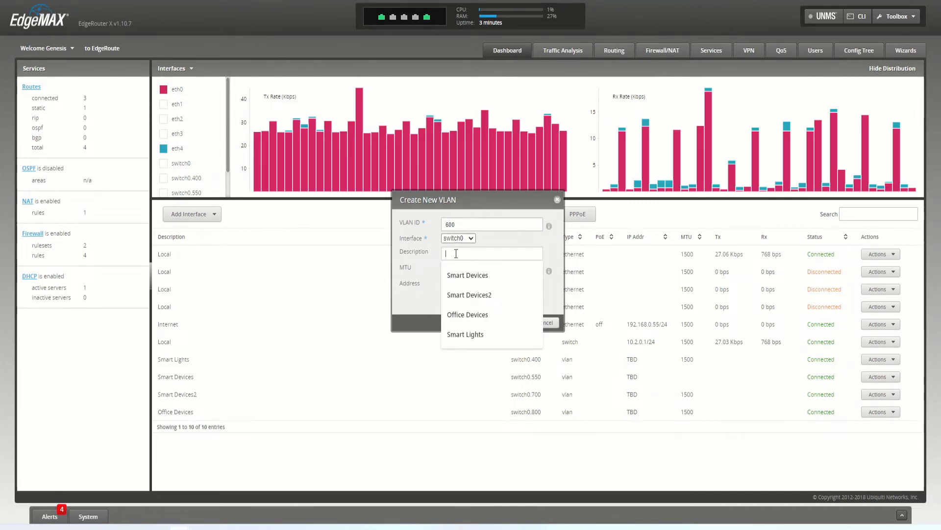
{"action": "type", "text": "Office"}
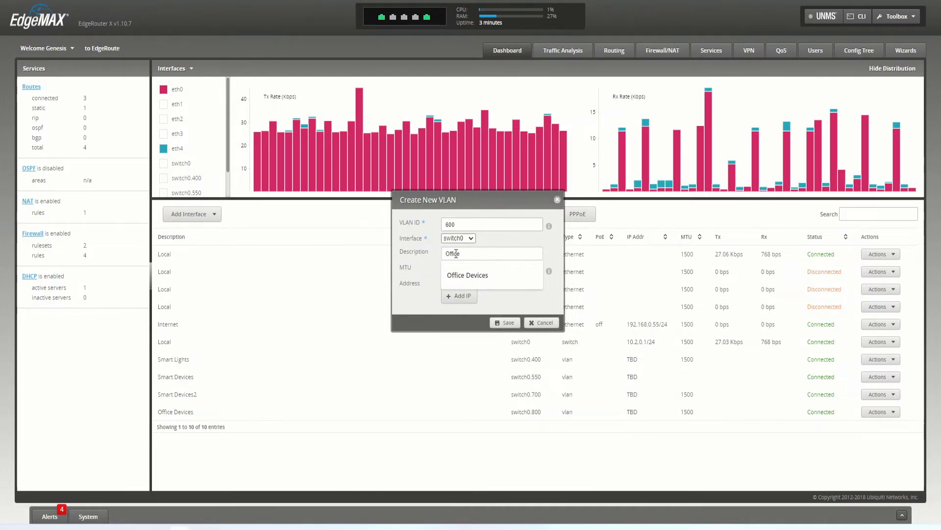
{"action": "type", "text": "PC's"}
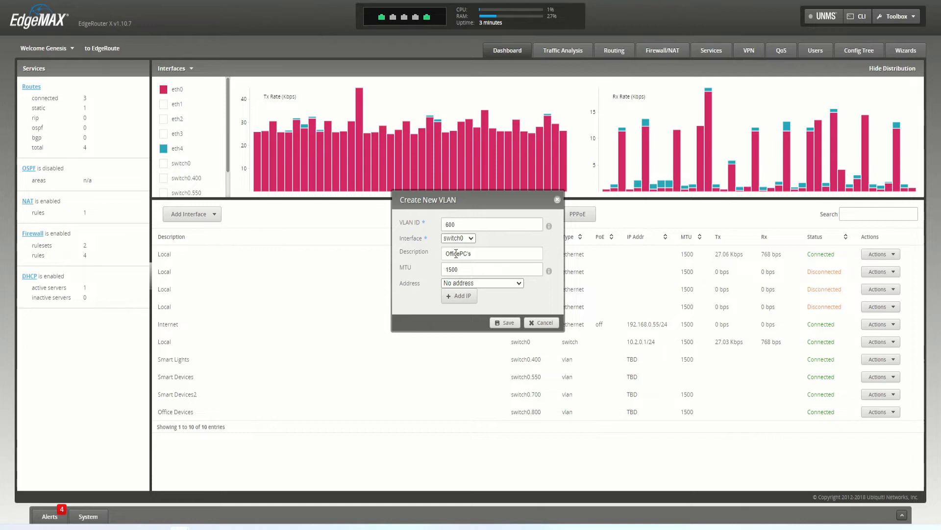
{"action": "left_click", "coordinate": [468, 283]}
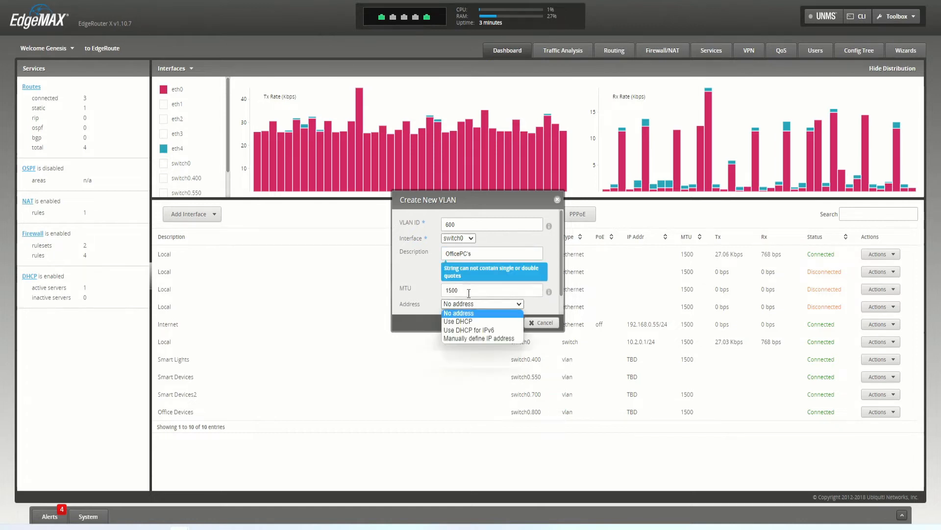
{"action": "left_click", "coordinate": [464, 322]}
Correct the description to OfficePC, save VLAN 600 and list only the VLAN interfaces.
{"action": "left_click", "coordinate": [469, 254]}
{"action": "key", "text": "BackSpace"}
{"action": "key", "text": "BackSpace"}
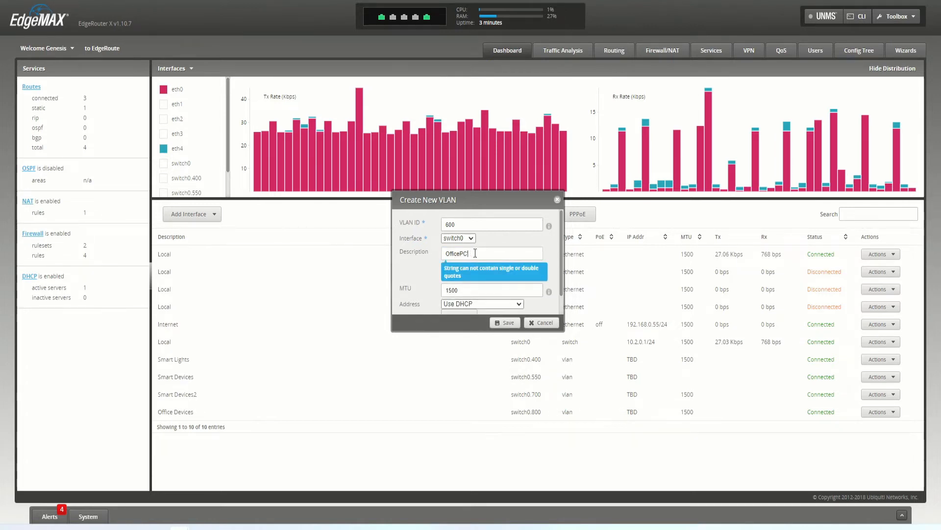
{"action": "left_click", "coordinate": [507, 322]}
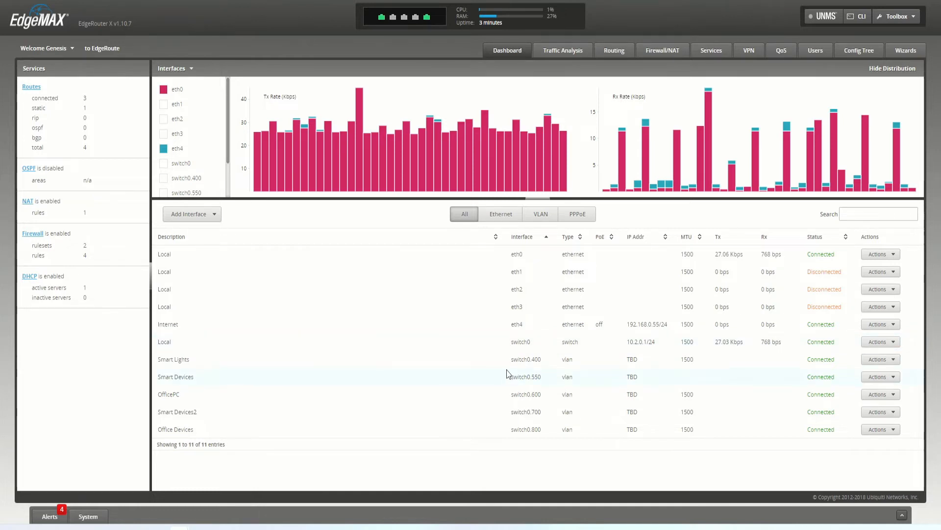
{"action": "left_click", "coordinate": [542, 216]}
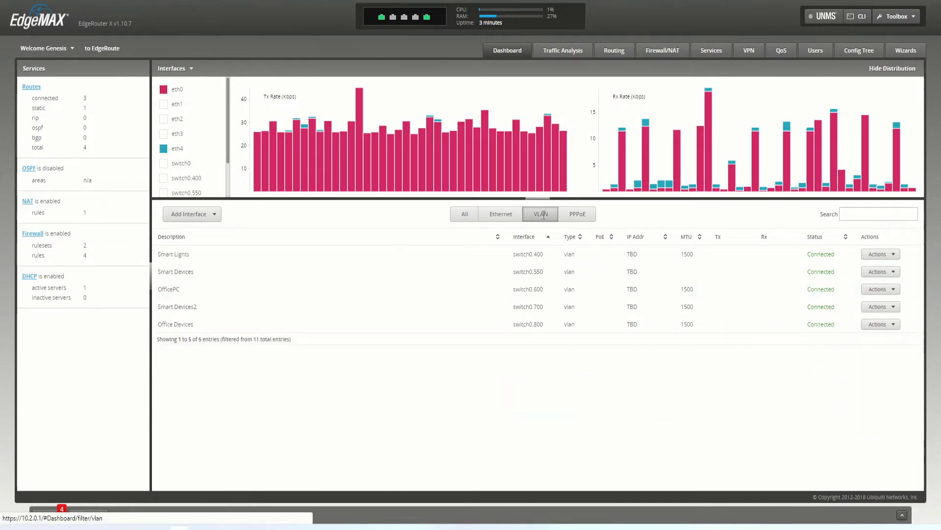
Give the OfficePC VLAN interface switch0.600 the manually defined IP address 10.3.0.1/24 and save its configuration.
{"action": "left_click", "coordinate": [866, 290]}
{"action": "left_click", "coordinate": [874, 304]}
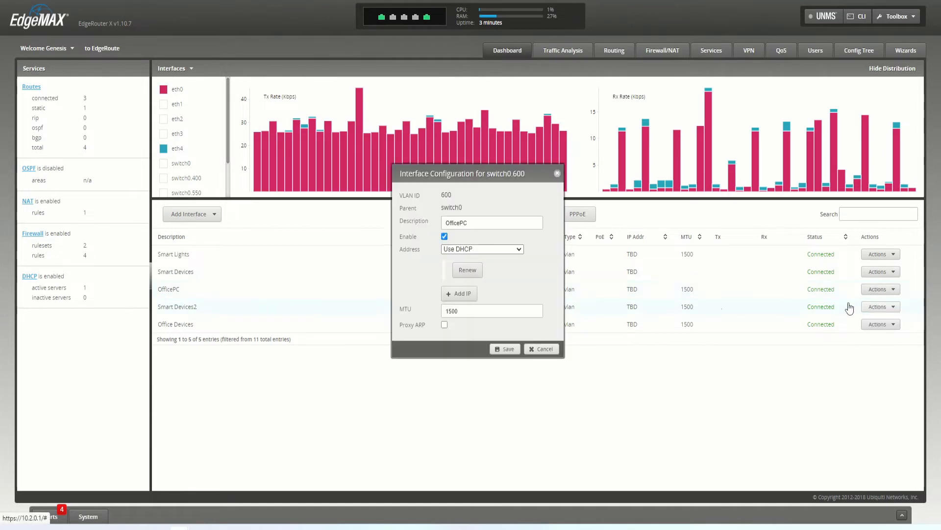
{"action": "left_click", "coordinate": [470, 250]}
{"action": "left_click", "coordinate": [473, 290]}
{"action": "left_click", "coordinate": [474, 270]}
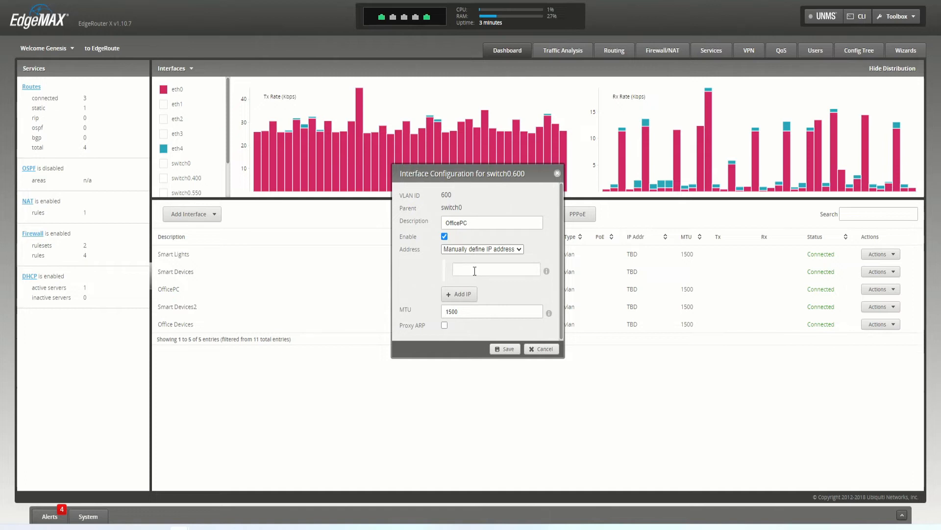
{"action": "type", "text": "10.3.0.1"}
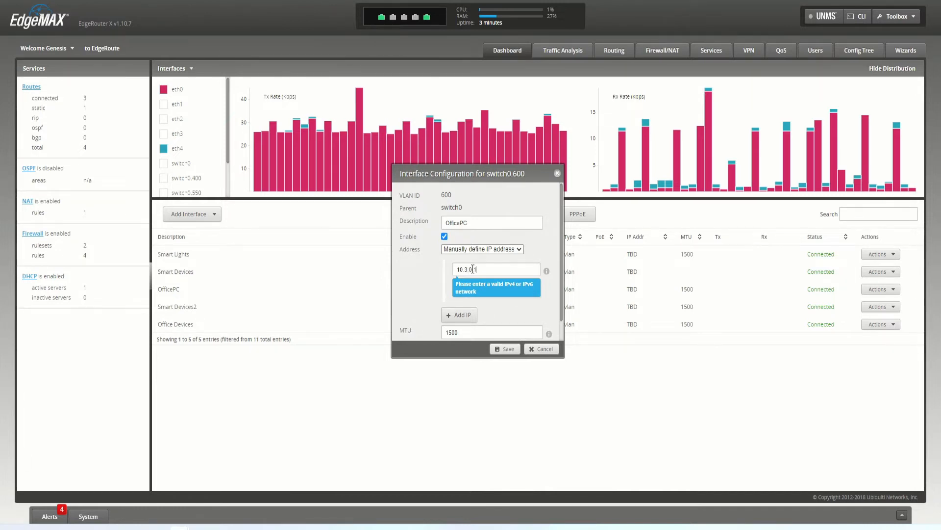
{"action": "type", "text": "/24"}
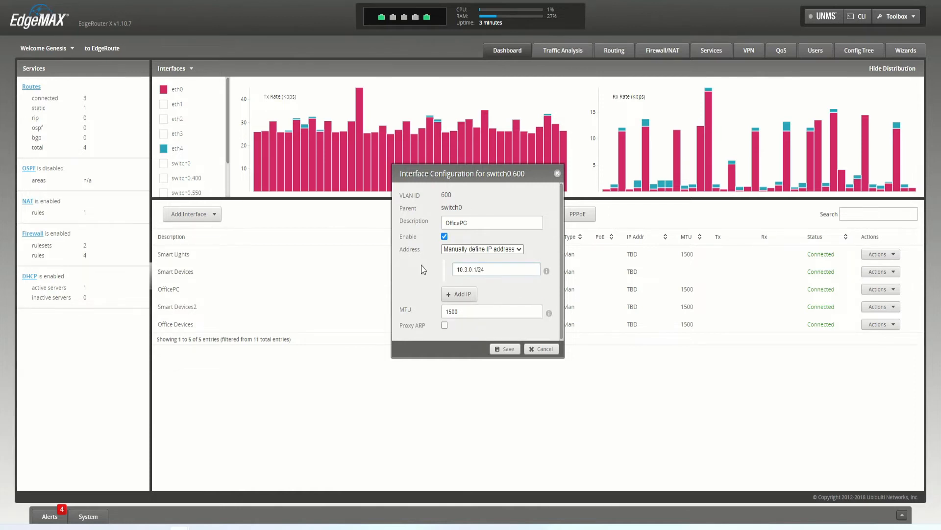
{"action": "left_click", "coordinate": [516, 349]}
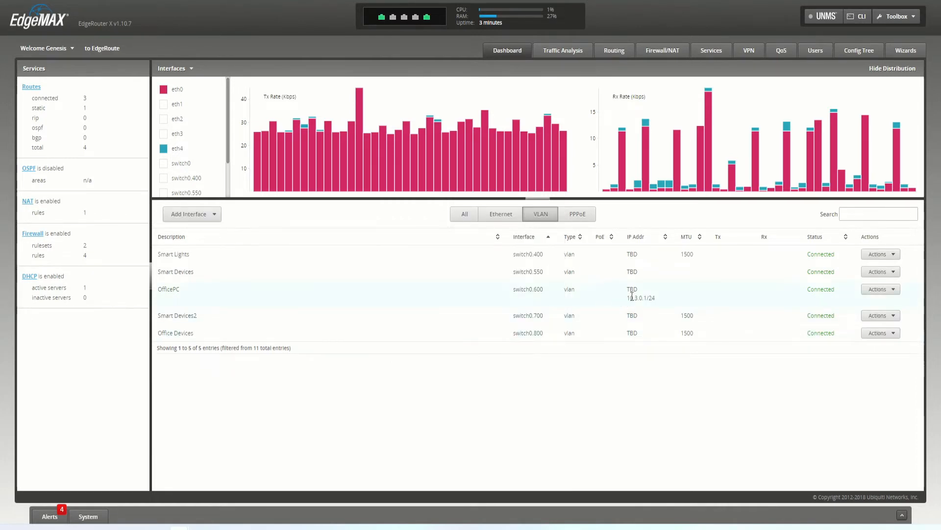
Check the OfficePC VLAN's interface name and IP address in the VLAN interface list.
{"action": "left_click_drag", "start_coordinate": [539, 290], "coordinate": [535, 289]}
{"action": "double_click", "coordinate": [539, 288]}
{"action": "left_click", "coordinate": [537, 289]}
{"action": "double_click", "coordinate": [537, 288]}
{"action": "left_click_drag", "start_coordinate": [628, 297], "coordinate": [656, 296]}
{"action": "left_click", "coordinate": [628, 301]}
{"action": "mouse_move", "coordinate": [653, 299]}
{"action": "left_mouse_down"}
{"action": "mouse_move", "coordinate": [627, 300]}
{"action": "mouse_move", "coordinate": [628, 291]}
{"action": "mouse_move", "coordinate": [627, 298]}
{"action": "mouse_move", "coordinate": [662, 306]}
{"action": "mouse_move", "coordinate": [654, 307]}
{"action": "left_mouse_up"}
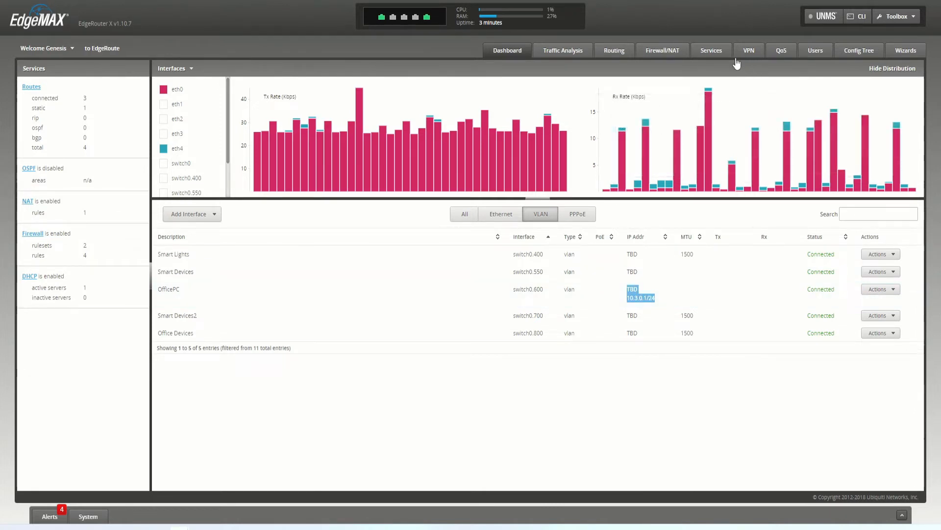
Start a new DHCP server named OfficePC with the subnet 10.3.0.0/24.
{"action": "left_click", "coordinate": [708, 51]}
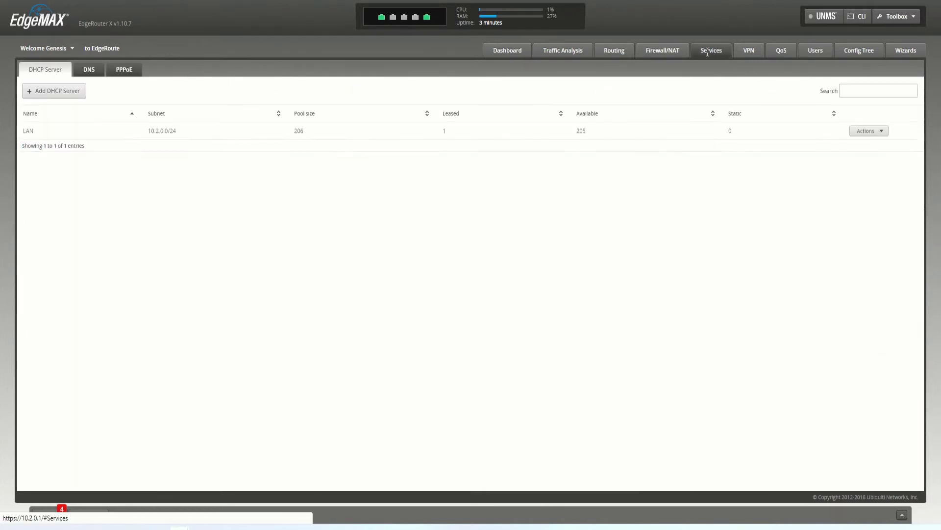
{"action": "left_click", "coordinate": [51, 98]}
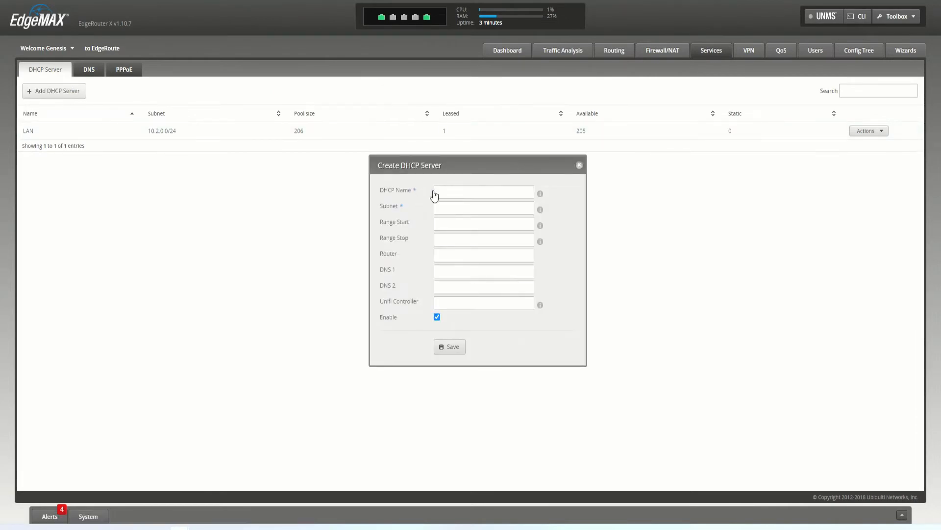
{"action": "left_click", "coordinate": [462, 193]}
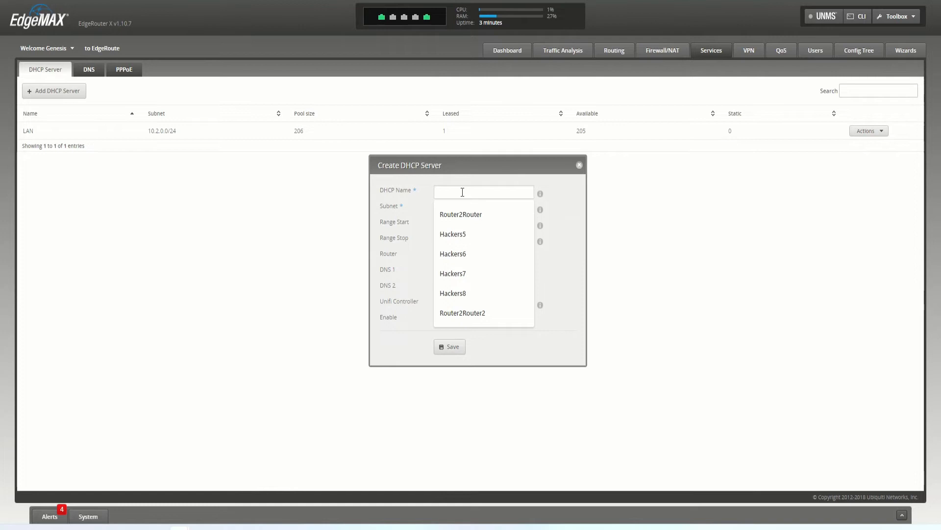
{"action": "type", "text": "Office"}
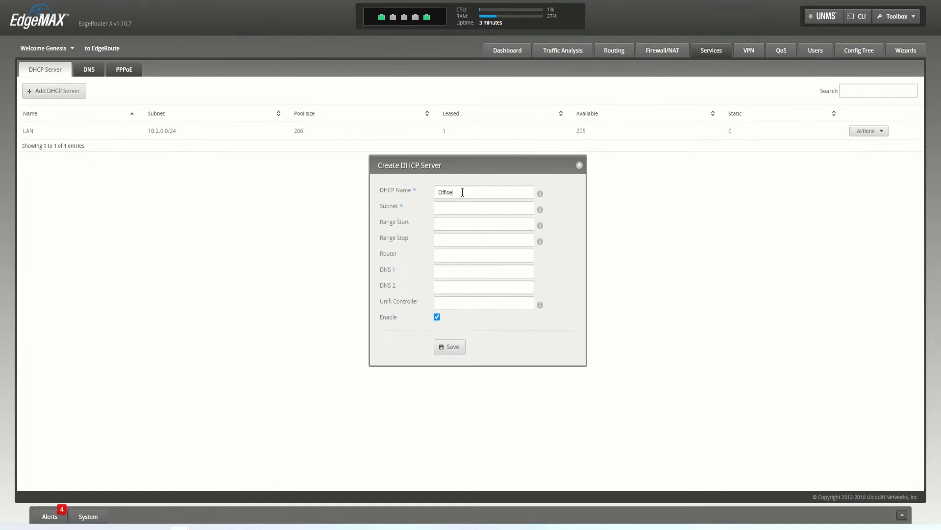
{"action": "type", "text": "PC"}
{"action": "mouse_move", "coordinate": [540, 210]}
{"action": "type", "text": "192"}
{"action": "key", "text": "BackSpace"}
{"action": "type", "text": "10.3.0.1/24"}
Set the OfficePC DHCP server's address range from 10.3.0.2 to 10.3.0.254.
{"action": "left_click", "coordinate": [471, 224]}
{"action": "type", "text": "10."}
{"action": "type", "text": "3.0"}
{"action": "type", "text": ".2"}
{"action": "type", "text": "10.3."}
{"action": "type", "text": "0.2"}
{"action": "type", "text": "54"}
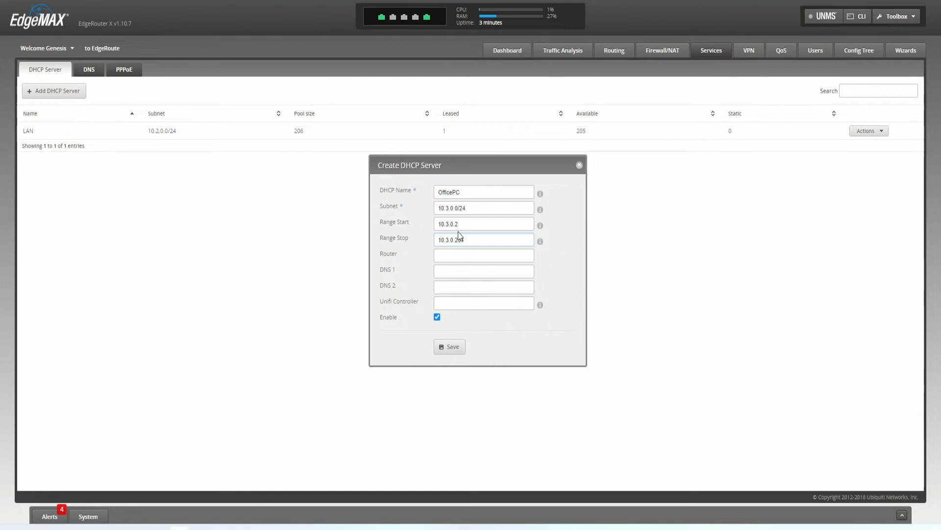
Set the router address of the OfficePC DHCP server to 192.168.0.1.
{"action": "left_click", "coordinate": [453, 257]}
{"action": "type", "text": "10.2.0"}
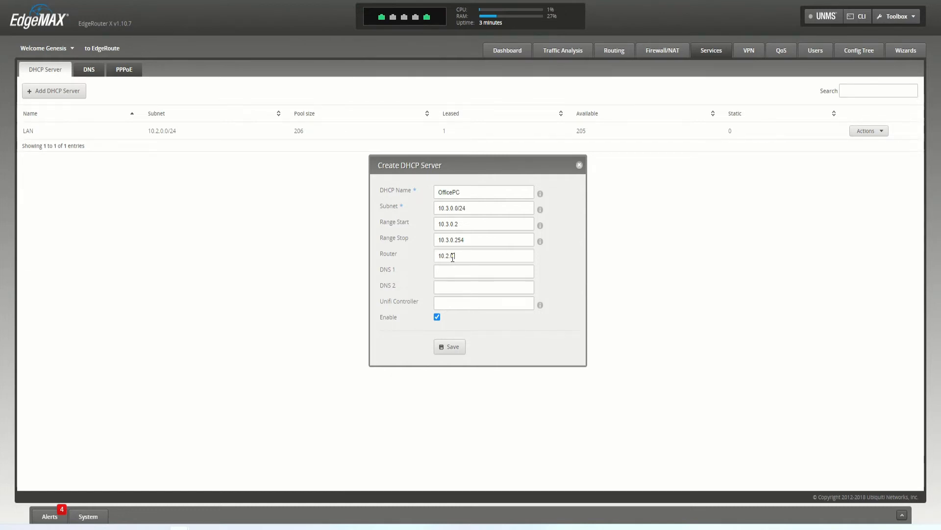
{"action": "type", "text": ".1"}
{"action": "key", "text": "BackSpace"}
{"action": "key", "text": "BackSpace"}
{"action": "key", "text": "BackSpace"}
{"action": "key", "text": "BackSpace"}
{"action": "key", "text": "BackSpace"}
{"action": "key", "text": "BackSpace"}
{"action": "key", "text": "BackSpace"}
{"action": "type", "text": "92.168.0.1"}
Set the OfficePC DHCP server's DNS addresses to 8.8.8.8 and 8.8.4.4, then save the server.
{"action": "left_click", "coordinate": [441, 271]}
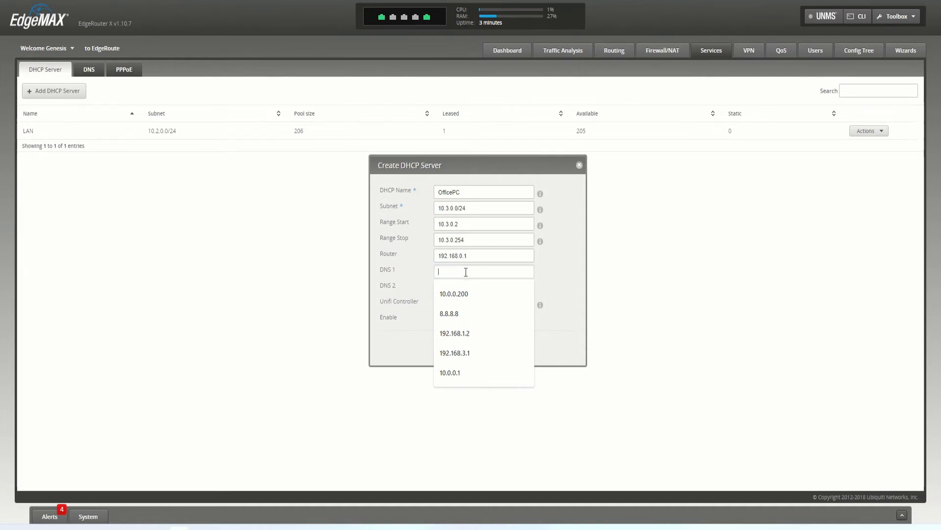
{"action": "type", "text": "8.8.8.8"}
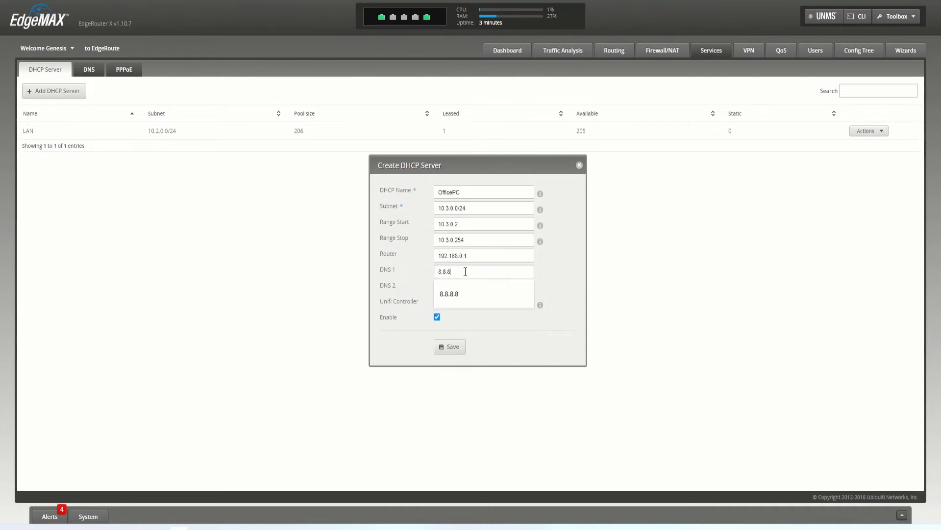
{"action": "left_click", "coordinate": [464, 285]}
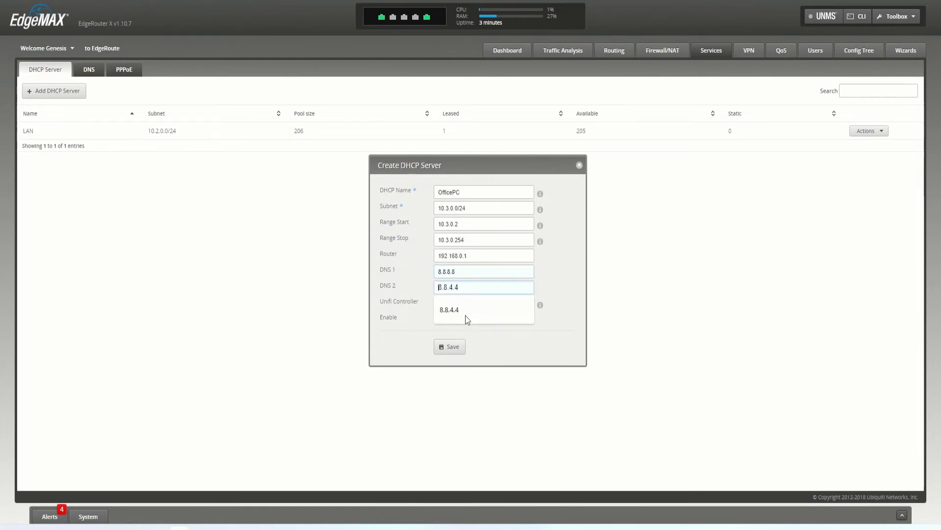
{"action": "left_click", "coordinate": [465, 314]}
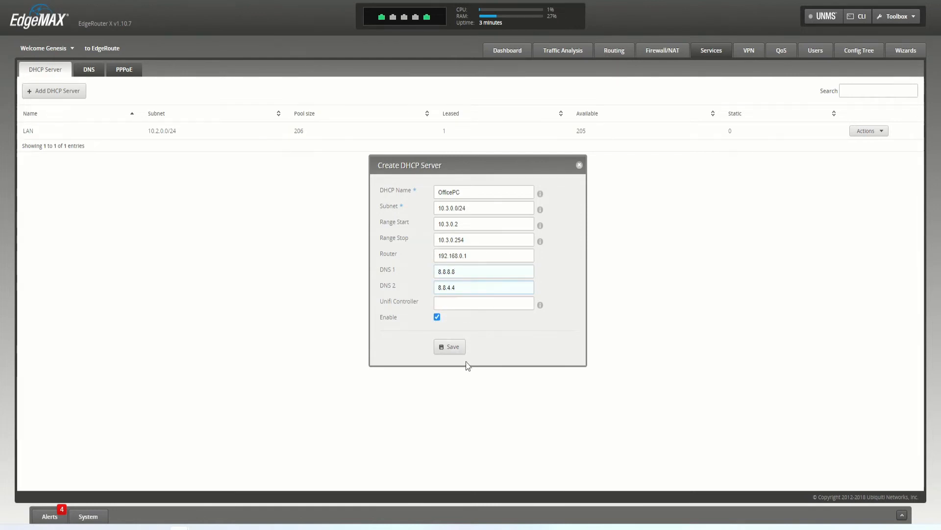
{"action": "left_click", "coordinate": [448, 348]}
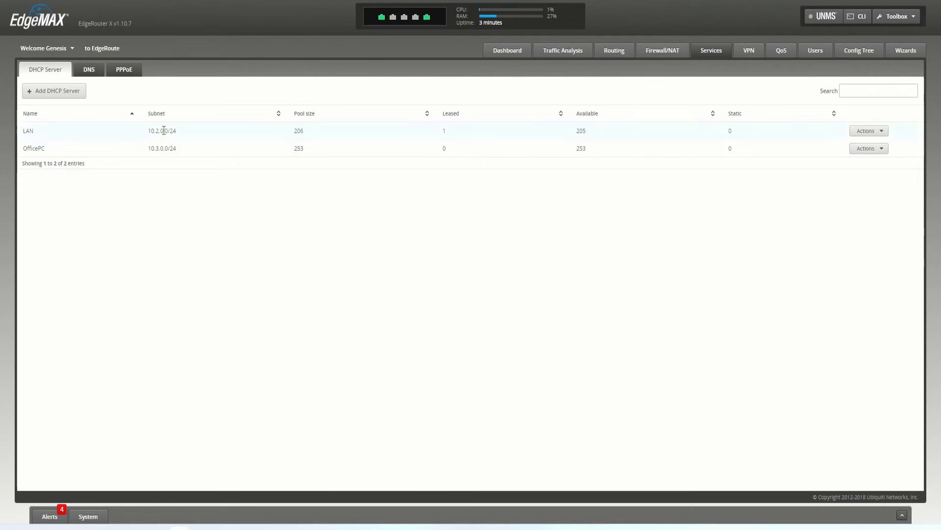
{"action": "triple_click", "coordinate": [147, 150]}
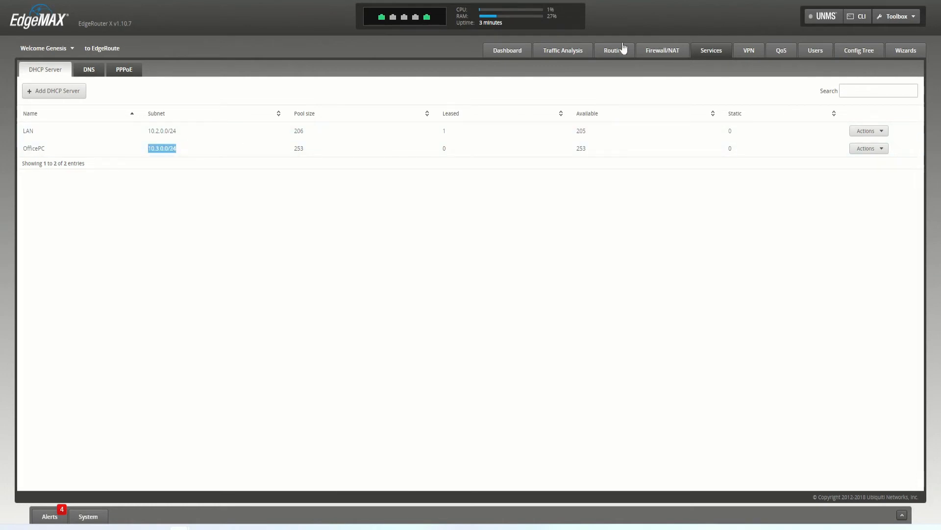
{"action": "left_click_drag", "start_coordinate": [152, 149], "coordinate": [172, 153]}
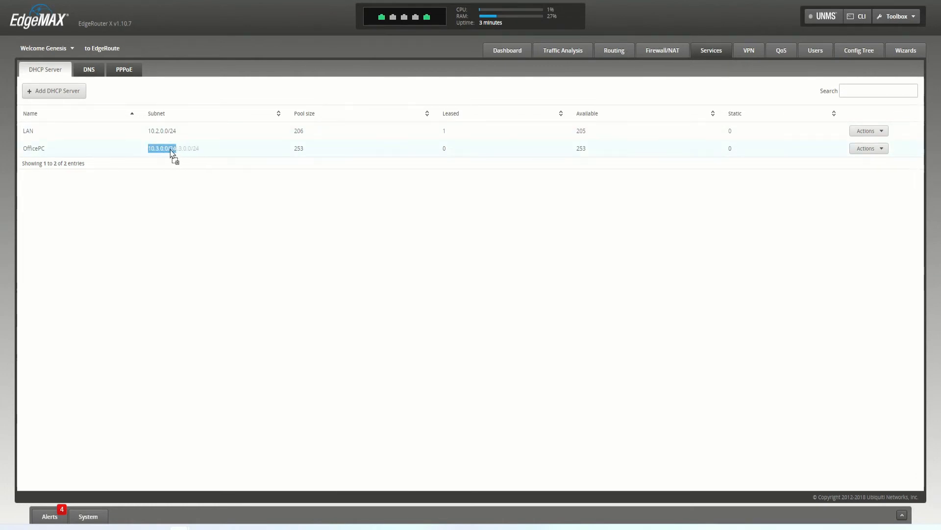
Start a new VLAN with ID 500 on the switch0 interface and describe it as Misc.
{"action": "left_click", "coordinate": [510, 52]}
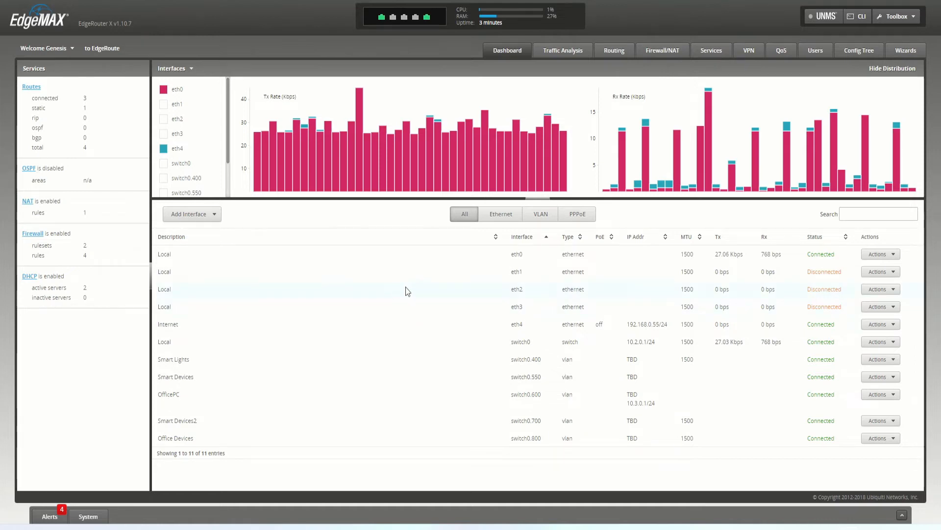
{"action": "left_click", "coordinate": [192, 214]}
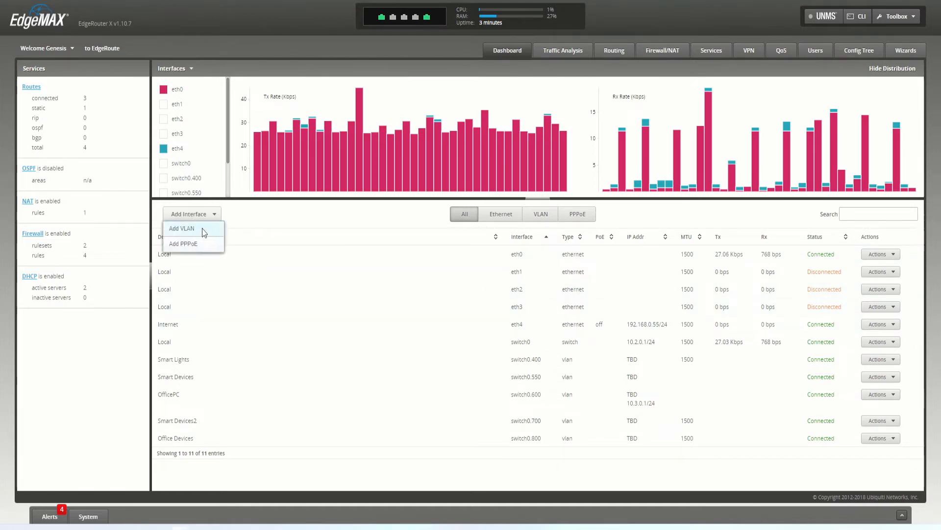
{"action": "left_click", "coordinate": [202, 232]}
{"action": "left_click", "coordinate": [468, 224]}
{"action": "type", "text": "500"}
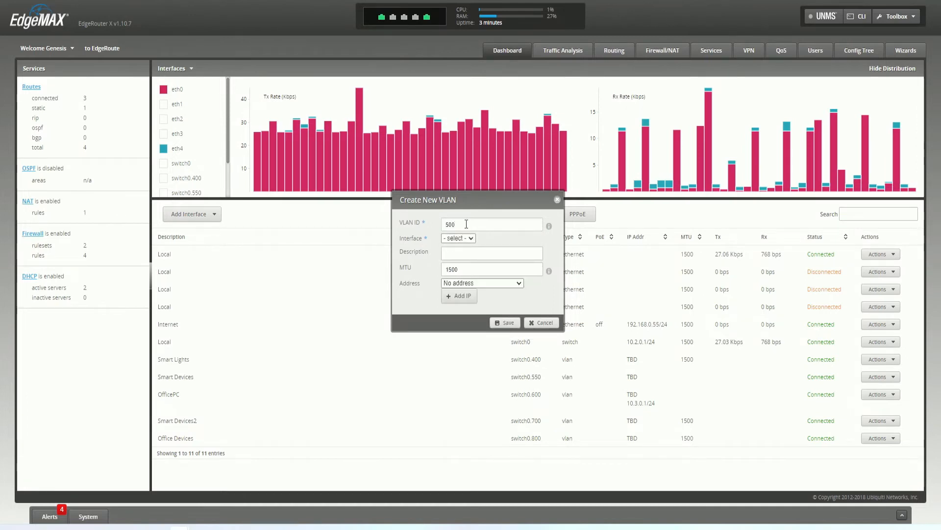
{"action": "left_click", "coordinate": [458, 237]}
{"action": "left_click", "coordinate": [454, 299]}
{"action": "left_click", "coordinate": [459, 253]}
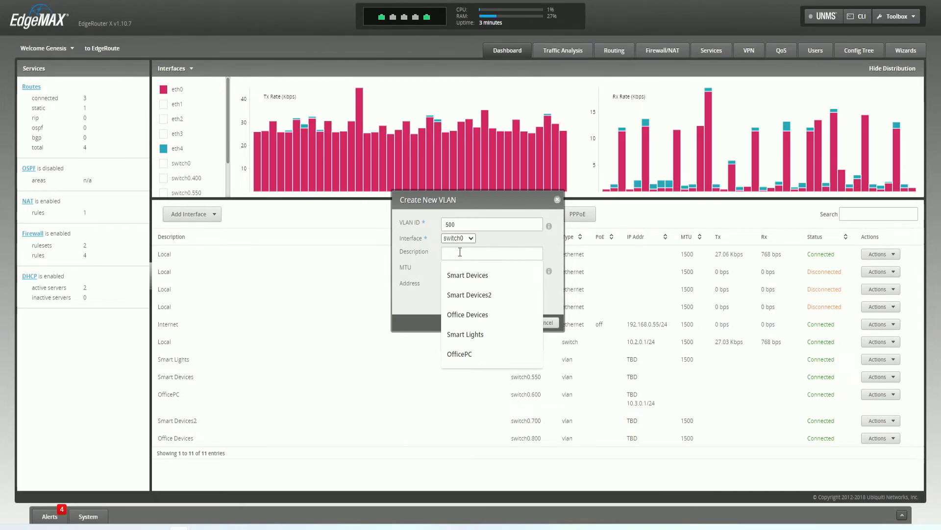
{"action": "type", "text": "Misc"}
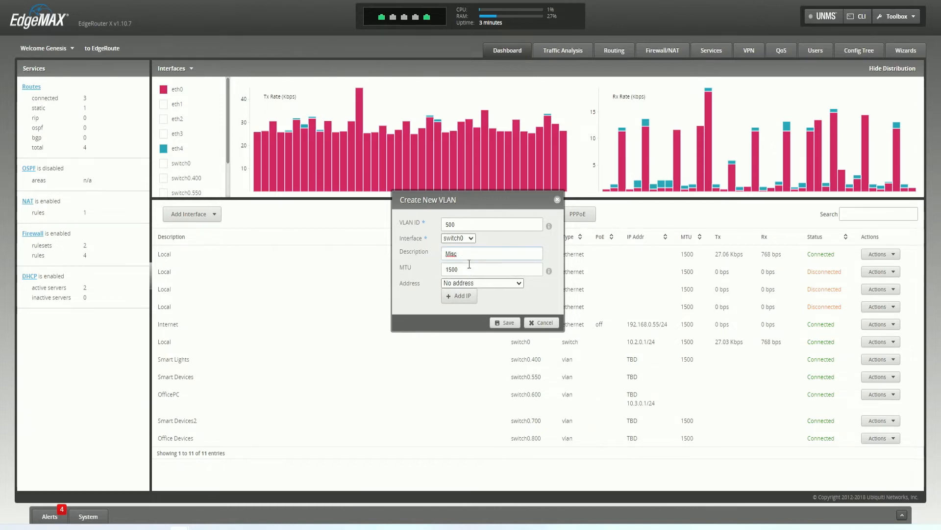
Manually define the Misc VLAN's IP address as 10.4.0.1/24 and save the VLAN.
{"action": "left_click", "coordinate": [480, 284]}
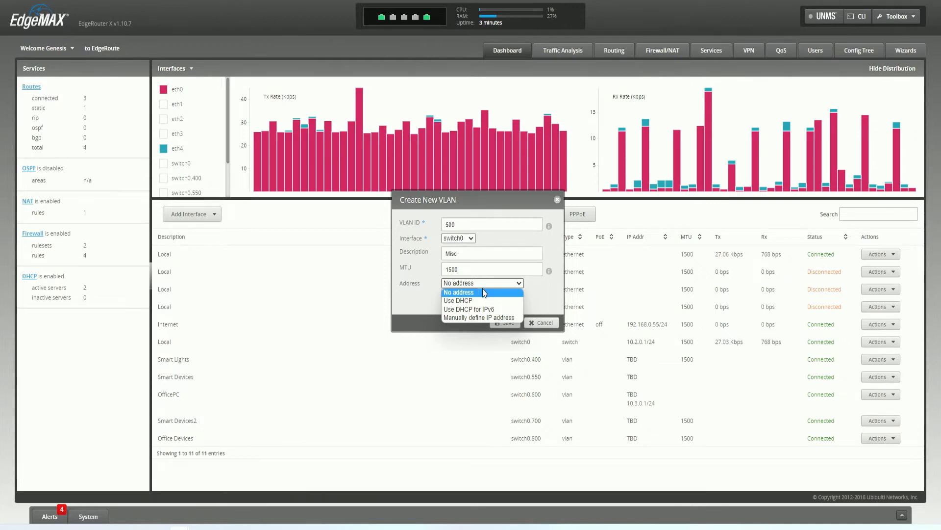
{"action": "left_click", "coordinate": [483, 318]}
{"action": "left_click", "coordinate": [493, 303]}
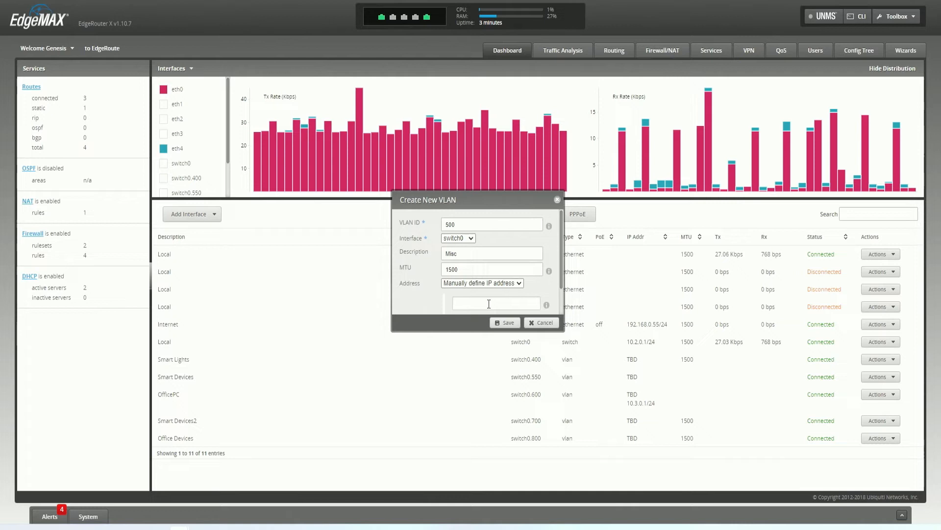
{"action": "type", "text": "10.4.0.1/24"}
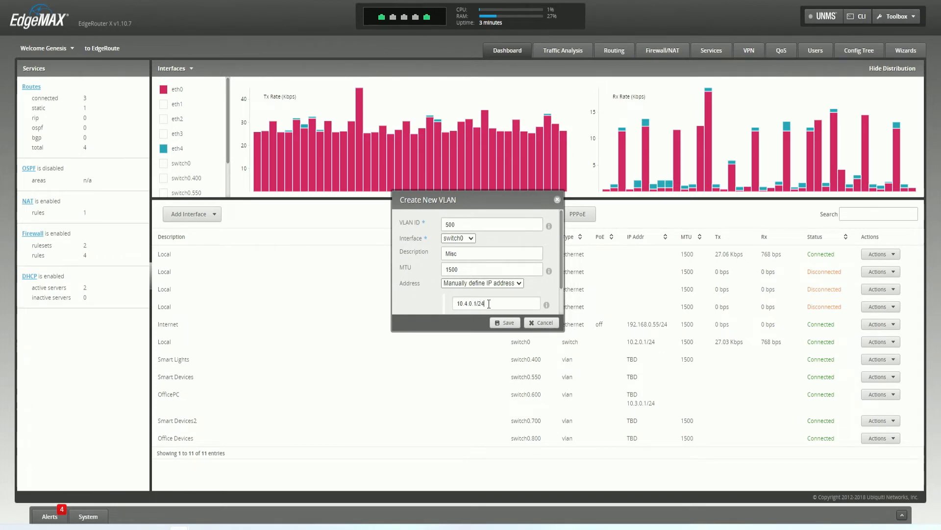
{"action": "left_click", "coordinate": [505, 322]}
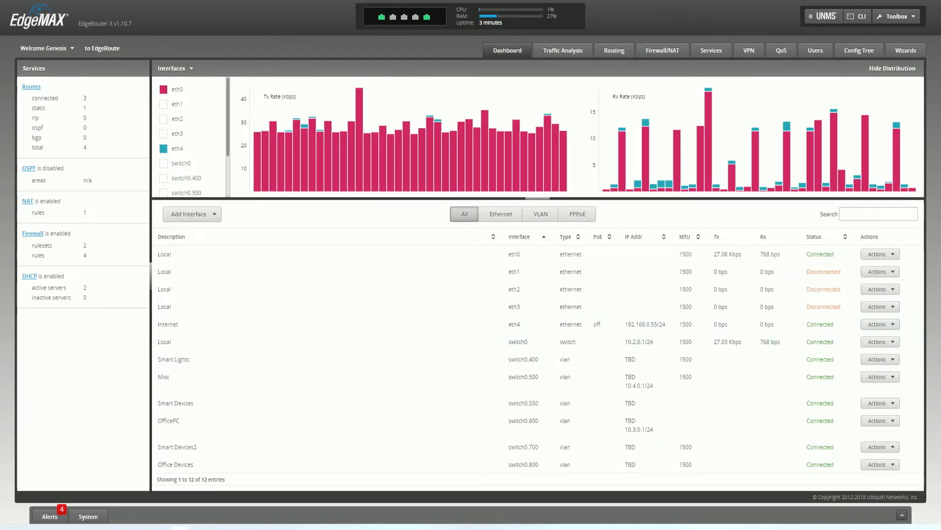
Start a new DHCP server named Misc with the subnet 10.4.0.0/24.
{"action": "left_click", "coordinate": [711, 54]}
{"action": "left_click", "coordinate": [62, 96]}
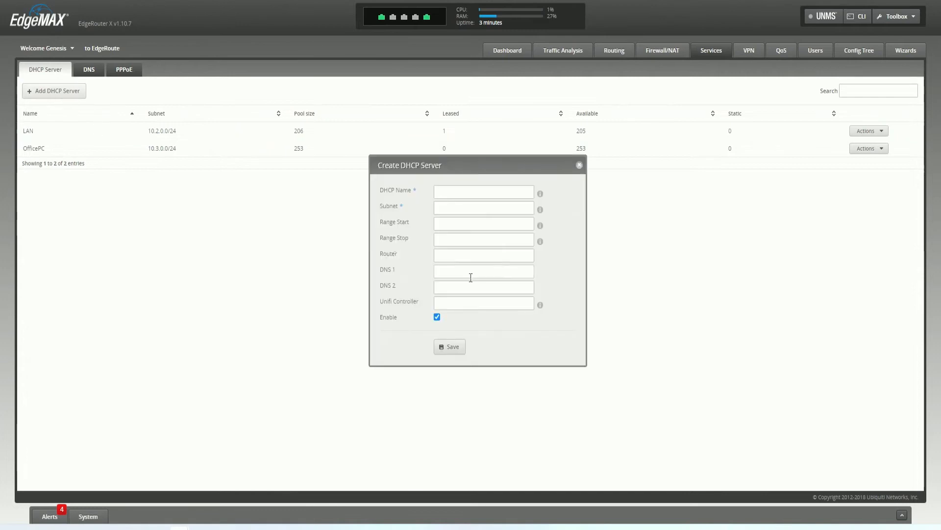
{"action": "left_click", "coordinate": [454, 192]}
{"action": "type", "text": "Misc"}
{"action": "left_click", "coordinate": [463, 208]}
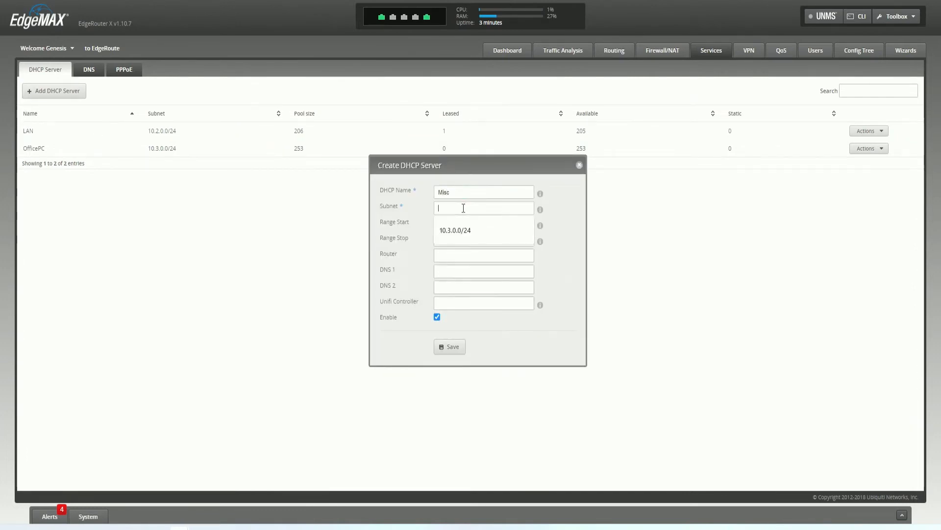
{"action": "left_click", "coordinate": [456, 230]}
{"action": "left_click_drag", "start_coordinate": [450, 208], "coordinate": [448, 208]}
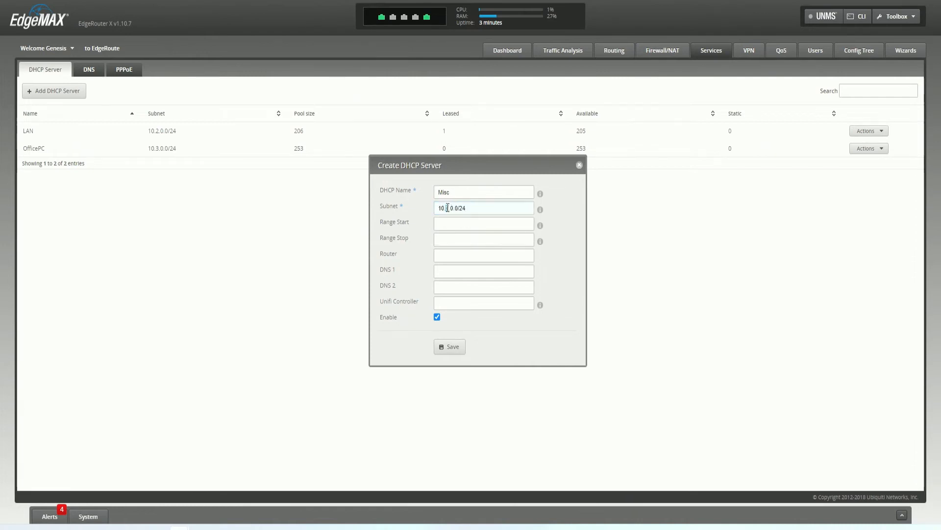
{"action": "type", "text": "4"}
Set the Misc DHCP server's address range from 10.4.0.2 to 10.4.0.254.
{"action": "left_click", "coordinate": [460, 225]}
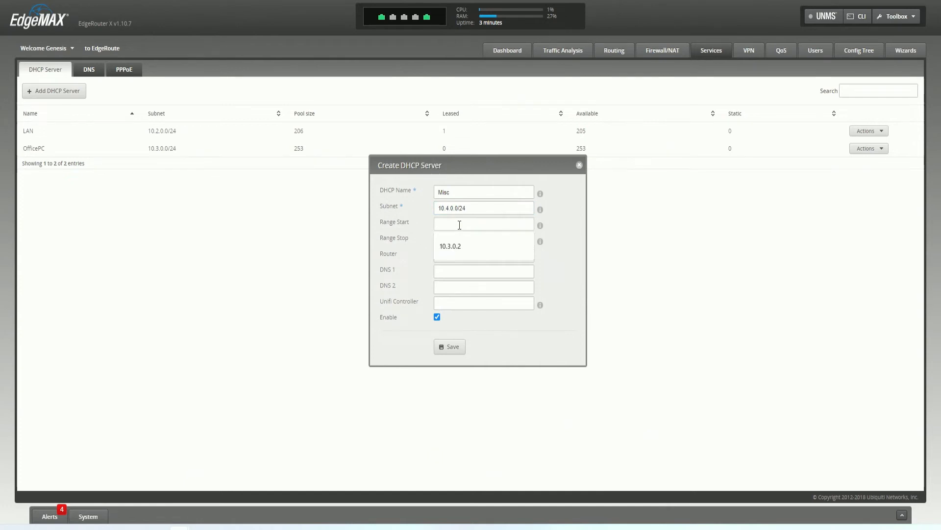
{"action": "left_click", "coordinate": [461, 246]}
{"action": "double_click", "coordinate": [448, 223]}
{"action": "type", "text": "4"}
{"action": "left_click", "coordinate": [453, 239]}
{"action": "left_click", "coordinate": [458, 257]}
{"action": "type", "text": "4"}
Set the Misc DHCP server's router to 192.168.0.1 and DNS to 8.8.8.8 and 8.8.4.4, then save it.
{"action": "left_click", "coordinate": [460, 255]}
{"action": "left_click", "coordinate": [468, 278]}
{"action": "left_click", "coordinate": [456, 270]}
{"action": "left_click", "coordinate": [464, 307]}
{"action": "left_click", "coordinate": [459, 288]}
{"action": "left_click", "coordinate": [449, 309]}
{"action": "left_click", "coordinate": [437, 317]}
{"action": "left_click", "coordinate": [454, 347]}
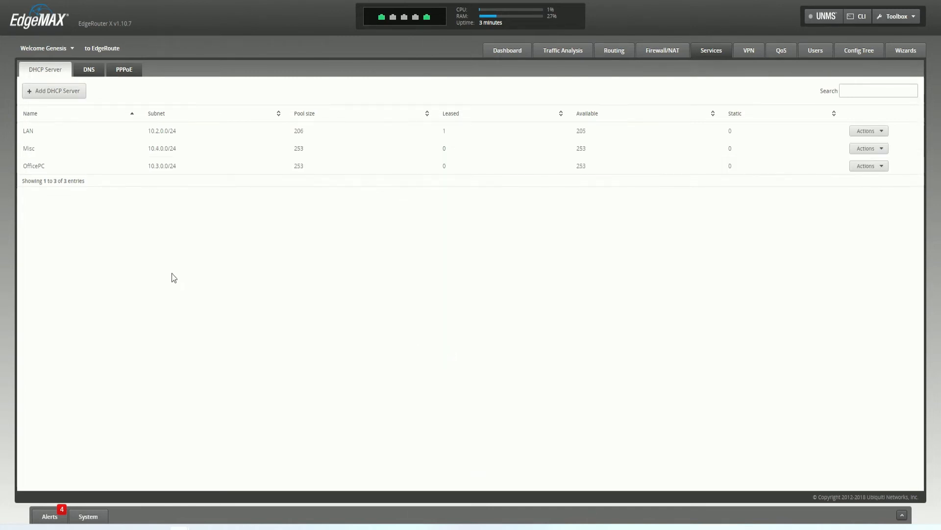
Review the VLAN interfaces of switch0 in the dashboard's full interface list.
{"action": "left_click", "coordinate": [516, 53]}
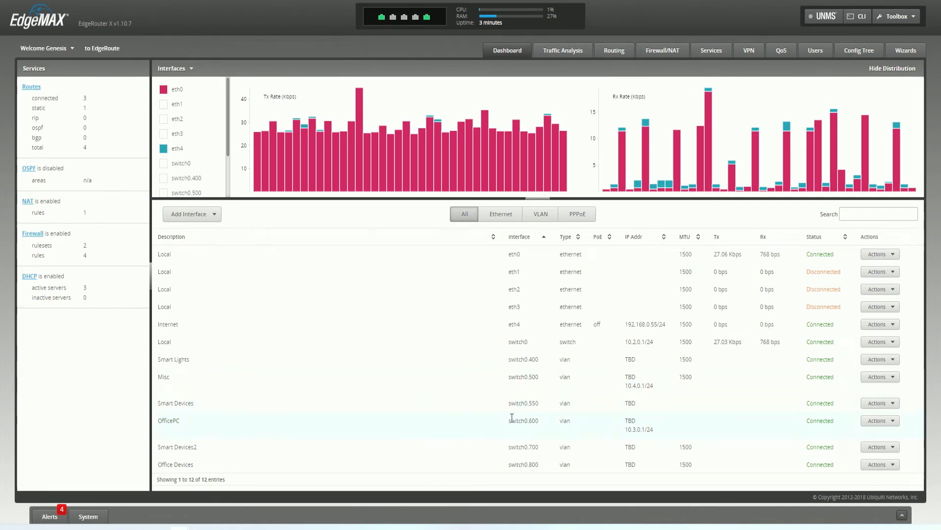
{"action": "left_click_drag", "start_coordinate": [510, 420], "coordinate": [541, 421]}
{"action": "left_click_drag", "start_coordinate": [508, 361], "coordinate": [545, 455]}
{"action": "left_click", "coordinate": [535, 443]}
{"action": "left_click_drag", "start_coordinate": [510, 361], "coordinate": [542, 468]}
{"action": "left_click", "coordinate": [542, 468]}
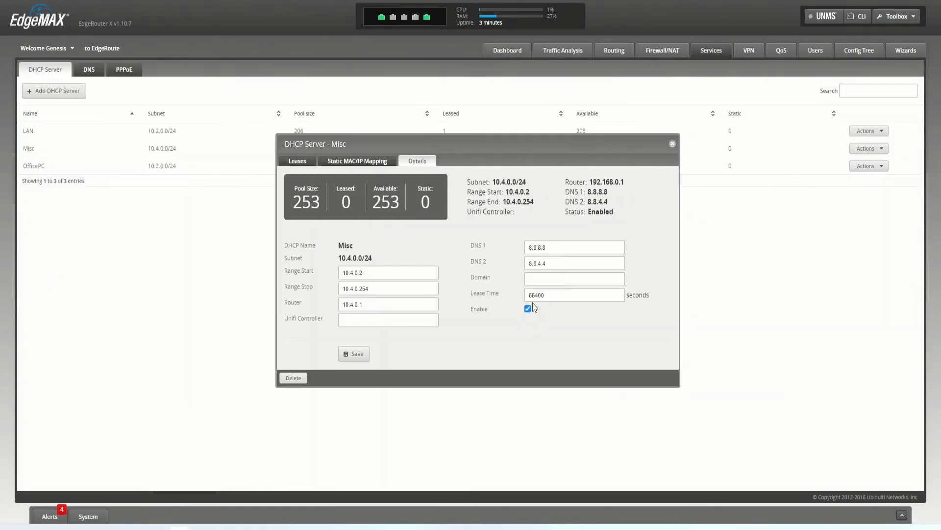
Save the Misc DHCP server's details with 10.4.0.1 as its router.
{"action": "left_click", "coordinate": [400, 306]}
{"action": "left_click_drag", "start_coordinate": [380, 307], "coordinate": [342, 309]}
{"action": "left_click_drag", "start_coordinate": [339, 257], "coordinate": [381, 262]}
{"action": "left_click", "coordinate": [368, 258]}
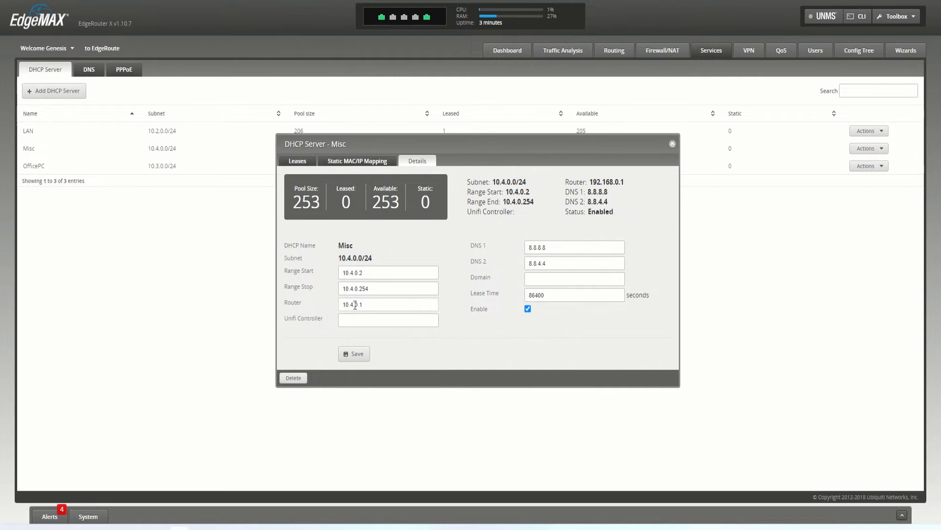
{"action": "left_click", "coordinate": [356, 354]}
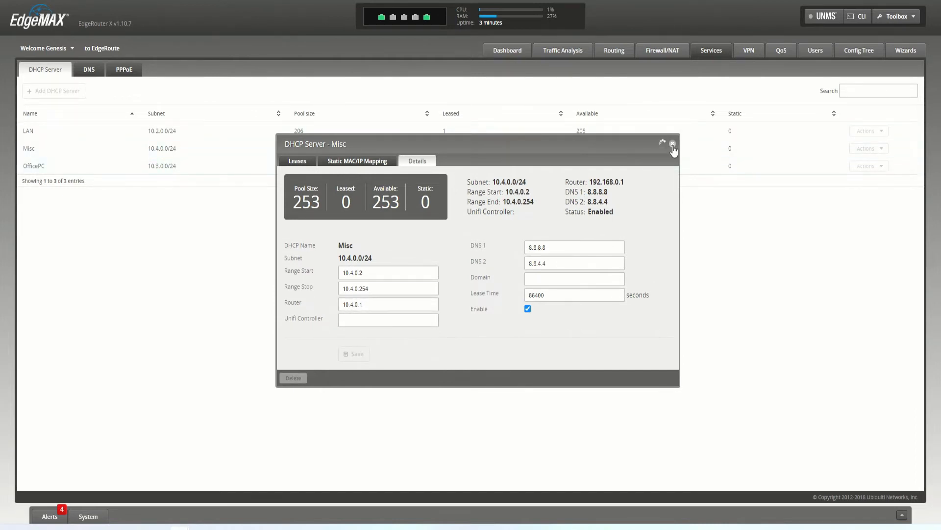
Set the OfficePC DHCP server's router to 10.3.0.1 and save its details.
{"action": "left_click", "coordinate": [868, 166]}
{"action": "left_click", "coordinate": [877, 180]}
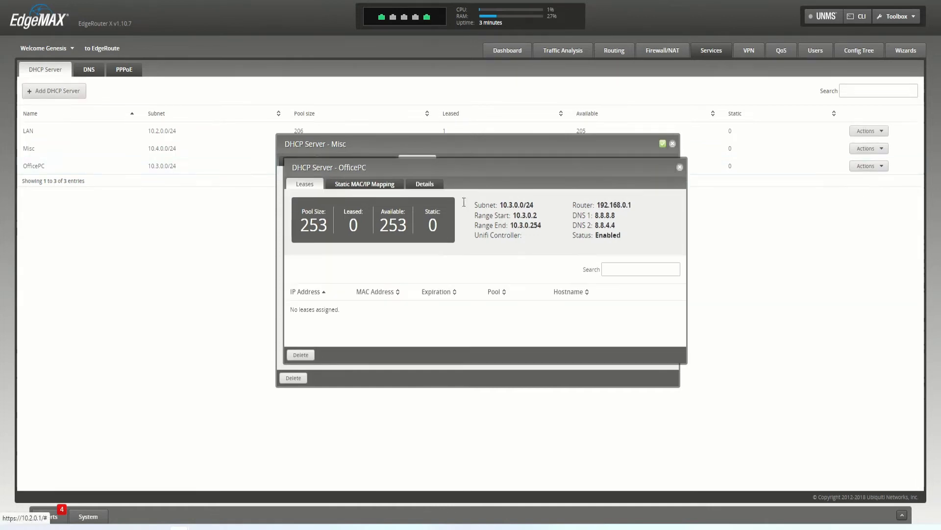
{"action": "left_click", "coordinate": [426, 187]}
{"action": "left_click_drag", "start_coordinate": [374, 273], "coordinate": [325, 277]}
{"action": "key", "text": "ctrl+c"}
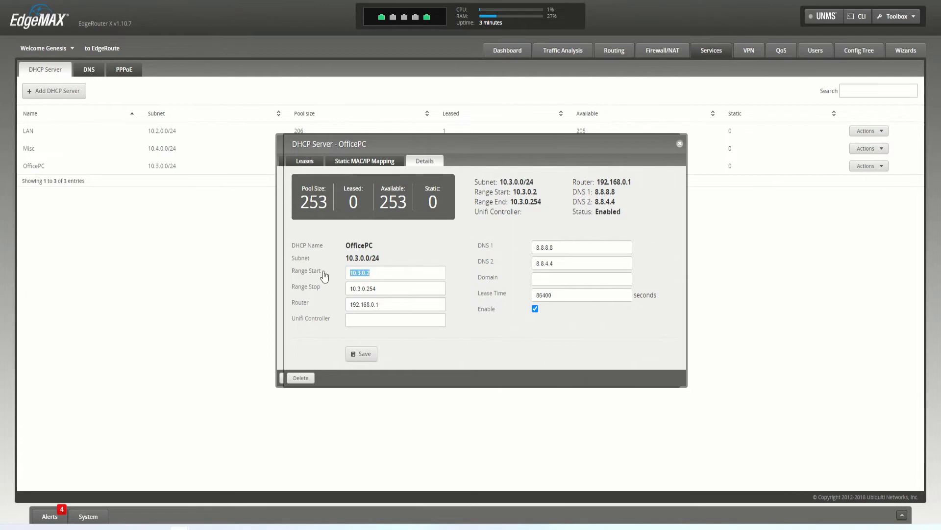
{"action": "triple_click", "coordinate": [396, 302]}
{"action": "key", "text": "ctrl+v"}
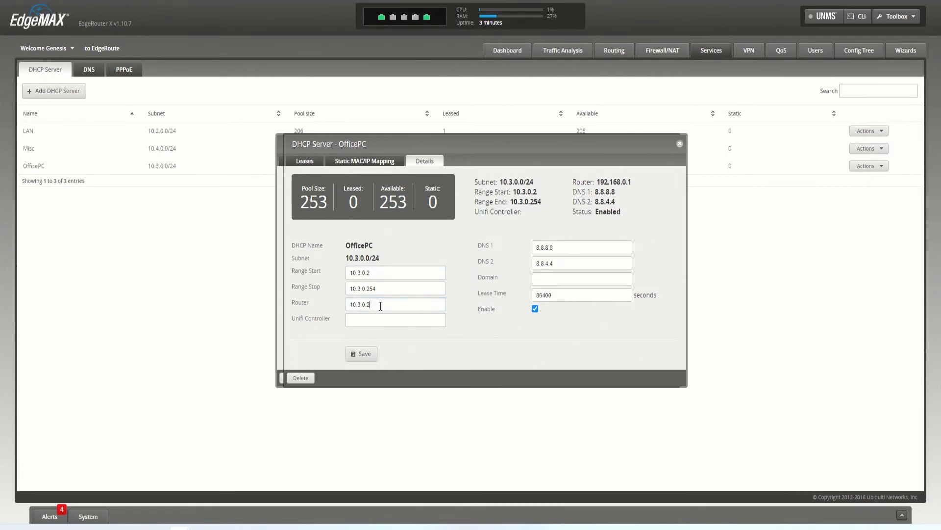
{"action": "type", "text": "1"}
{"action": "left_click", "coordinate": [361, 354]}
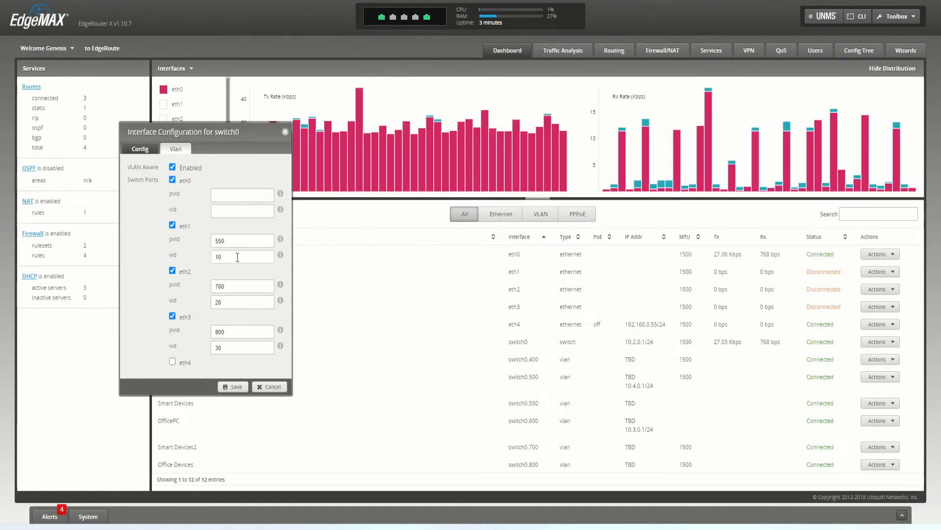
In switch0's VLAN configuration, clear the vid of eth1 and set its pvid to 400.
{"action": "left_click_drag", "start_coordinate": [237, 257], "coordinate": [188, 258]}
{"action": "left_click", "coordinate": [234, 257]}
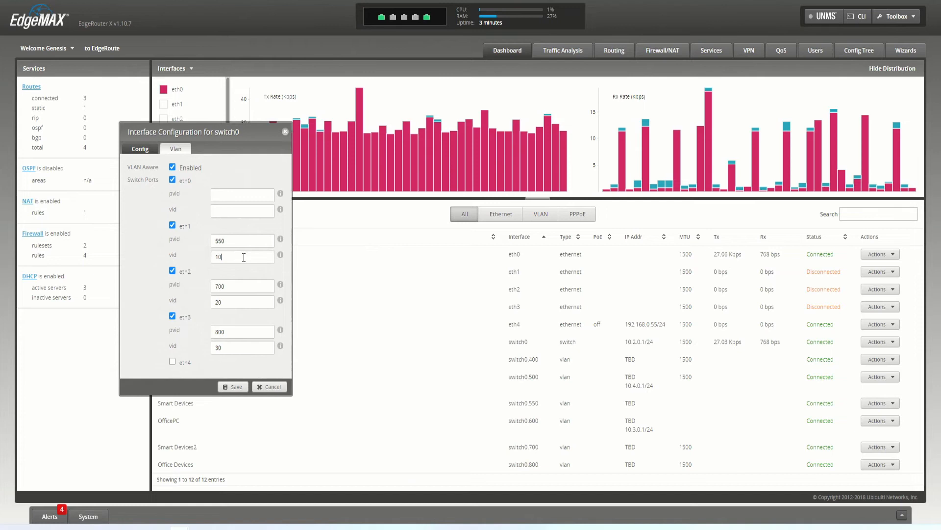
{"action": "double_click", "coordinate": [233, 255]}
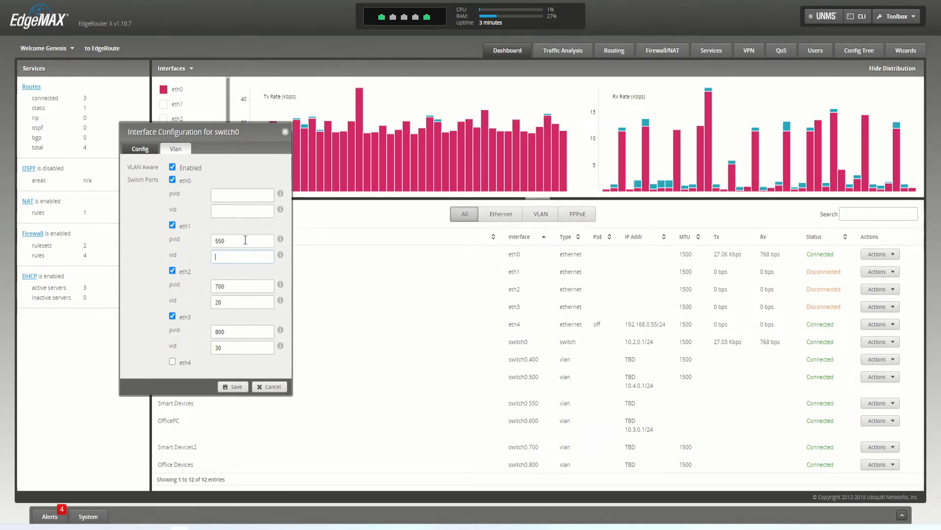
{"action": "left_click", "coordinate": [237, 240]}
{"action": "left_click_drag", "start_coordinate": [210, 133], "coordinate": [228, 154]}
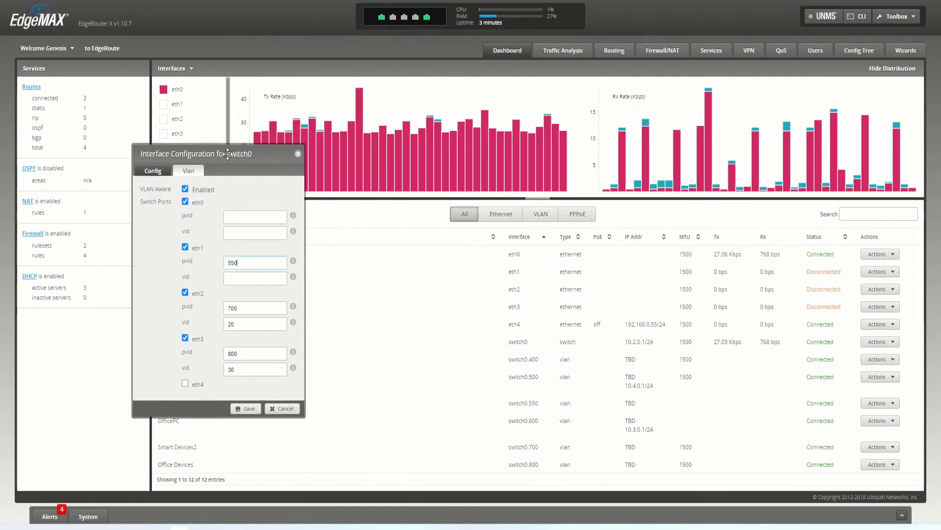
{"action": "left_click_drag", "start_coordinate": [251, 263], "coordinate": [167, 264]}
{"action": "type", "text": "00"}
Clear the vid of eth2 on switch0 and set its pvid to 600.
{"action": "left_click_drag", "start_coordinate": [234, 324], "coordinate": [198, 325]}
{"action": "key", "text": "BackSpace"}
{"action": "left_click_drag", "start_coordinate": [247, 308], "coordinate": [183, 314]}
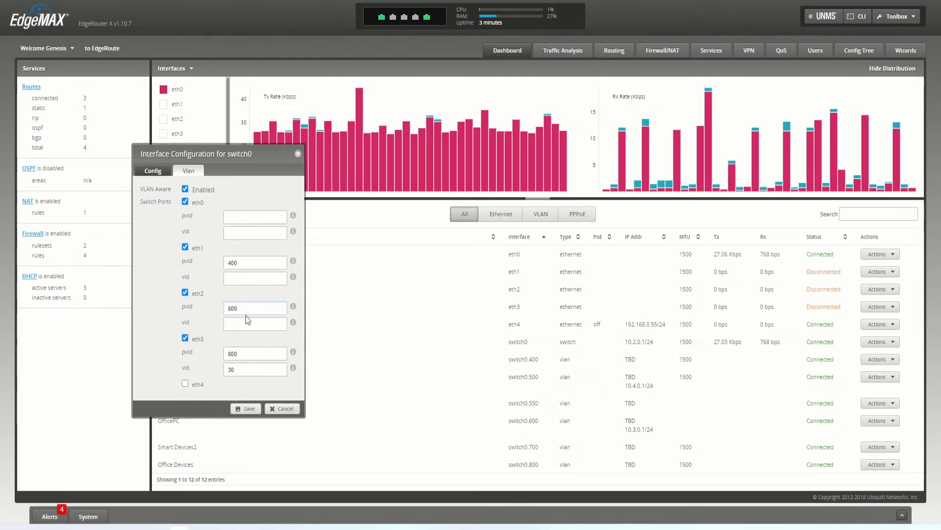
Set the pvid of eth3 to 500, clear its vid, and save the switch0 configuration.
{"action": "left_click", "coordinate": [256, 354]}
{"action": "double_click", "coordinate": [262, 355]}
{"action": "type", "text": "500"}
{"action": "key", "text": "BackSpace"}
{"action": "key", "text": "BackSpace"}
{"action": "left_click", "coordinate": [247, 408]}
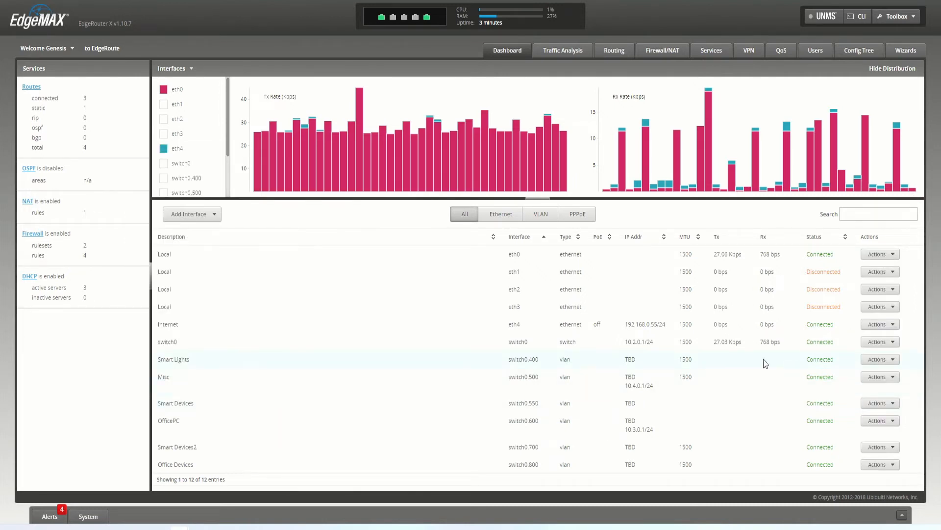
Review the pvid assigned to each switch port in switch0's VLAN configuration, and close it without changes.
{"action": "left_click", "coordinate": [880, 342]}
{"action": "left_click", "coordinate": [878, 358]}
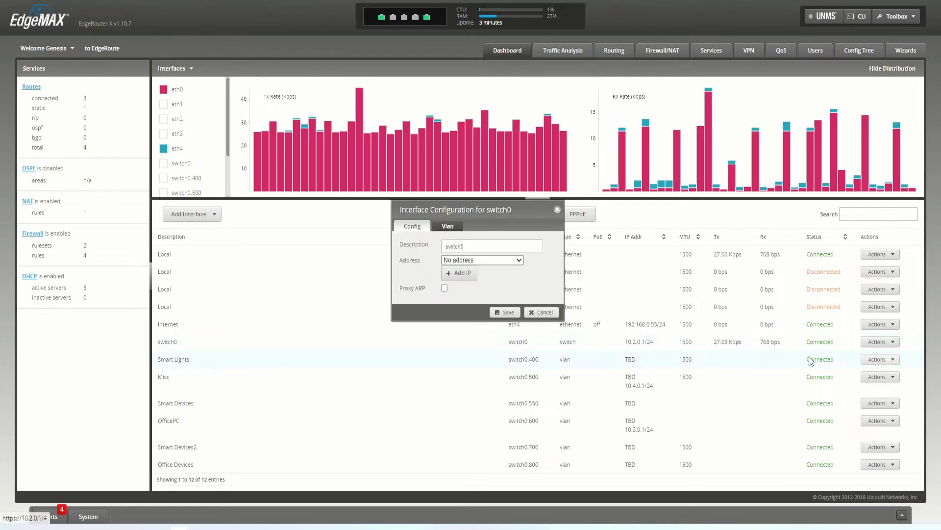
{"action": "left_click", "coordinate": [447, 226]}
{"action": "left_click_drag", "start_coordinate": [477, 133], "coordinate": [196, 103]}
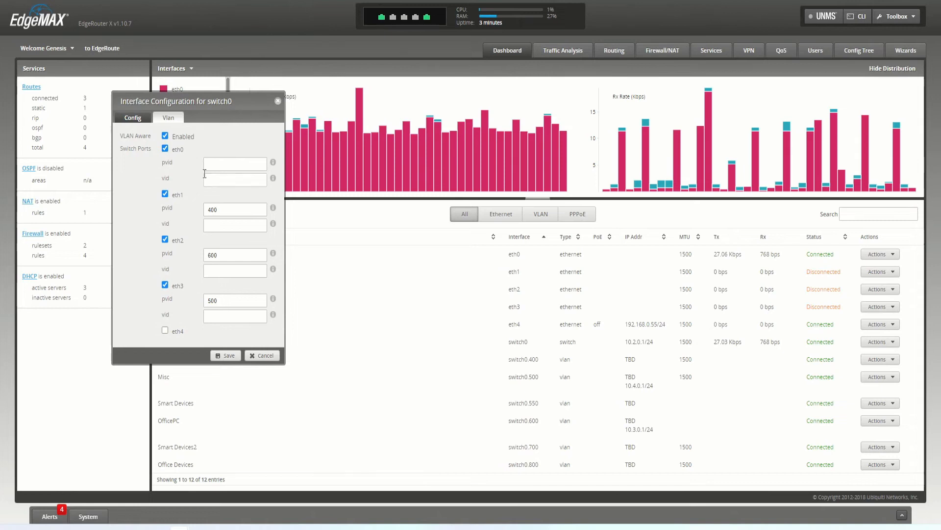
{"action": "left_click_drag", "start_coordinate": [253, 205], "coordinate": [200, 210]}
{"action": "left_click", "coordinate": [245, 212]}
{"action": "left_click_drag", "start_coordinate": [228, 254], "coordinate": [159, 260]}
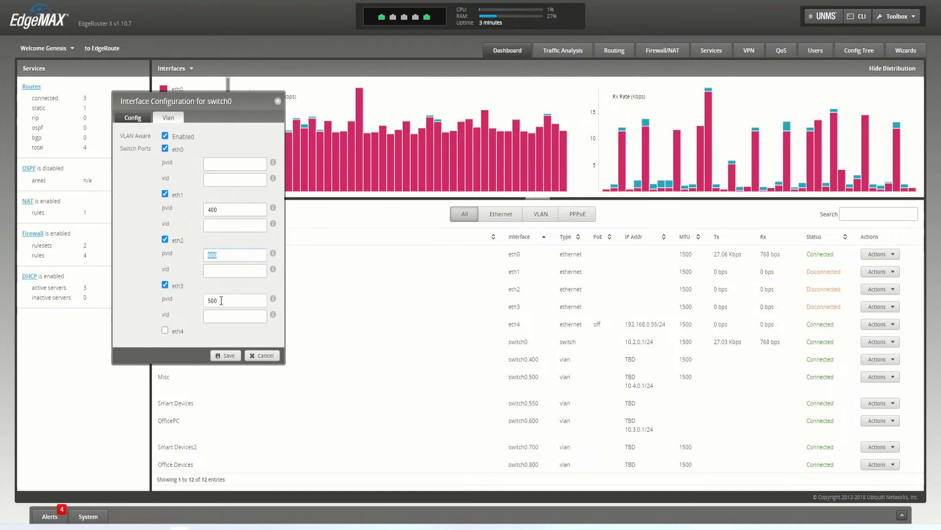
{"action": "left_click_drag", "start_coordinate": [224, 301], "coordinate": [132, 293]}
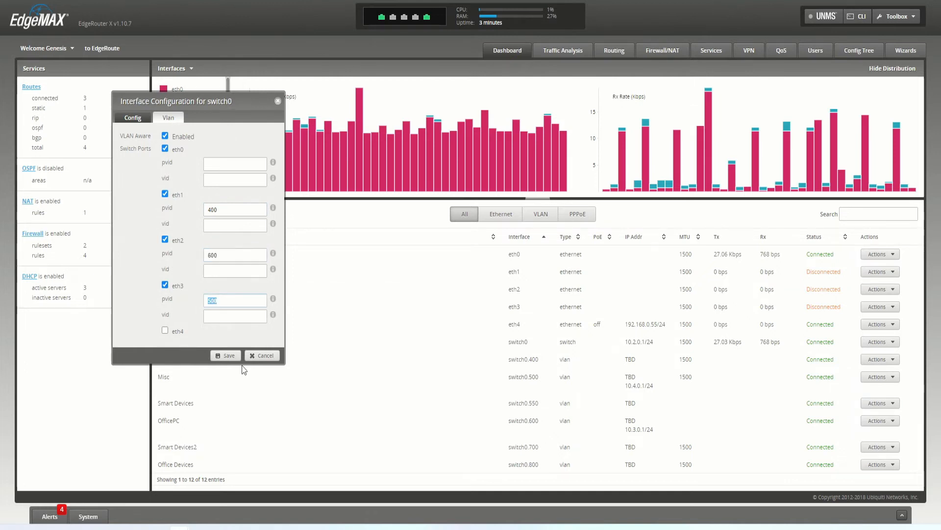
{"action": "left_click", "coordinate": [222, 209]}
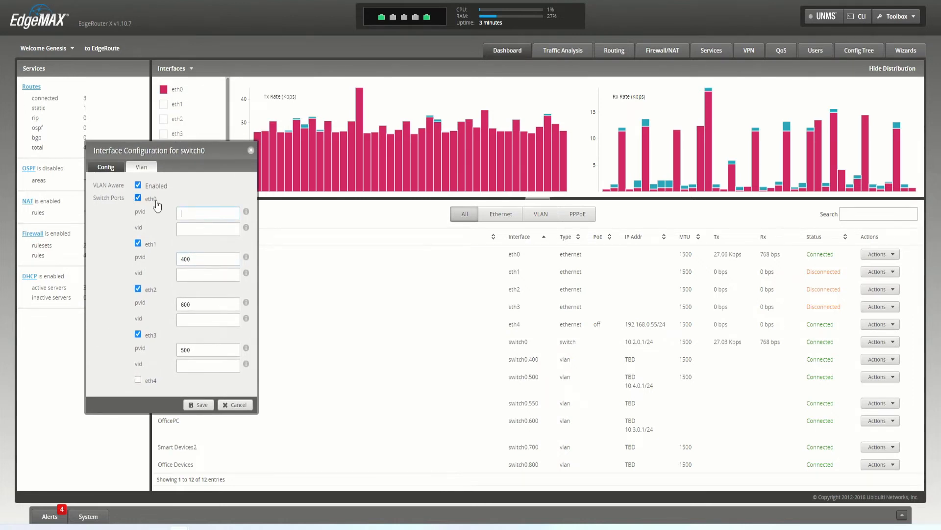
{"action": "left_click_drag", "start_coordinate": [154, 147], "coordinate": [213, 124]}
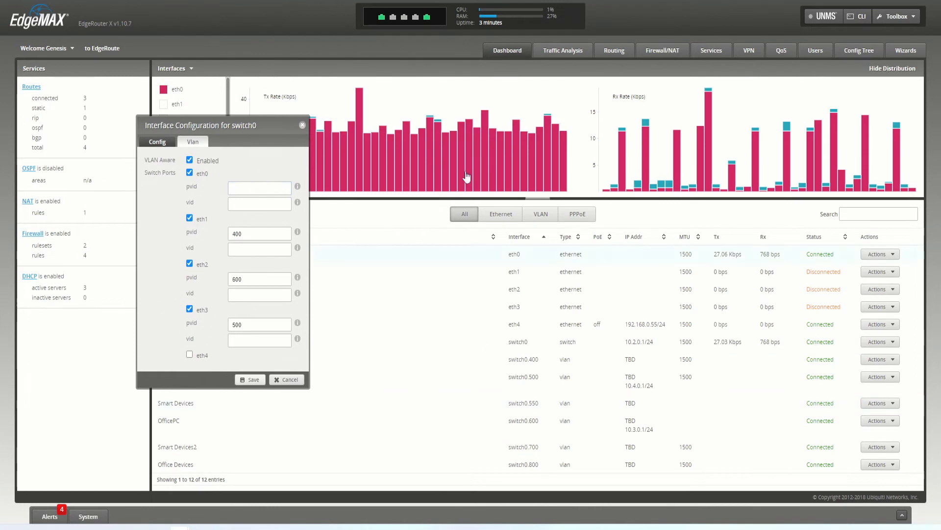
{"action": "left_click", "coordinate": [302, 125]}
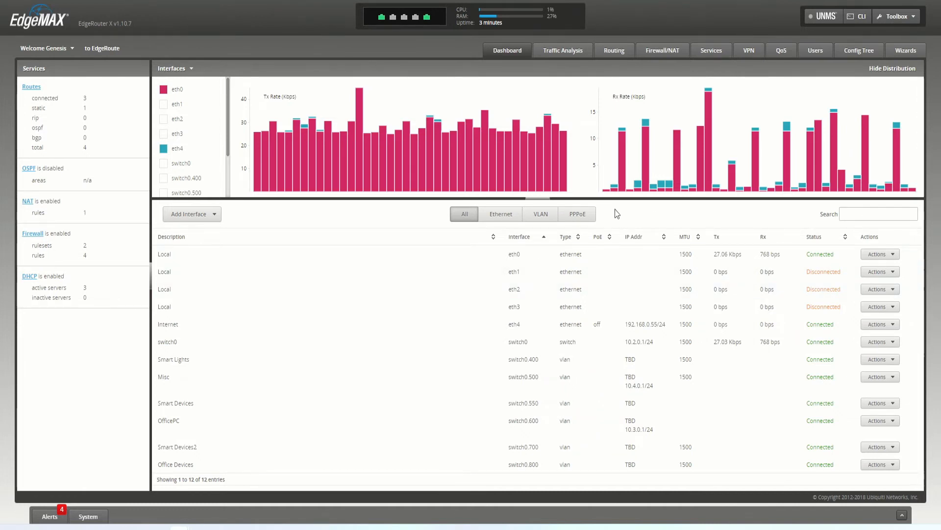
{"action": "left_click", "coordinate": [577, 215]}
{"action": "left_click", "coordinate": [184, 216]}
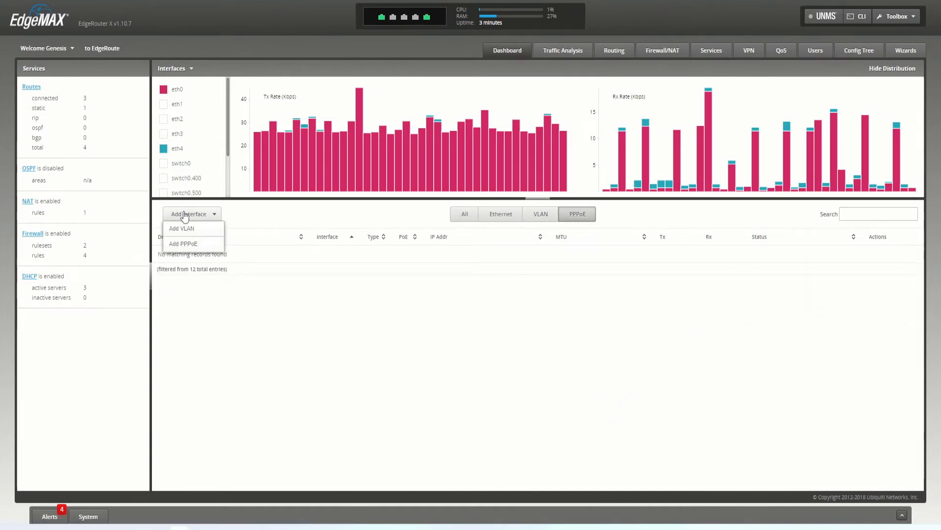
{"action": "left_click", "coordinate": [512, 305]}
{"action": "left_click", "coordinate": [464, 214]}
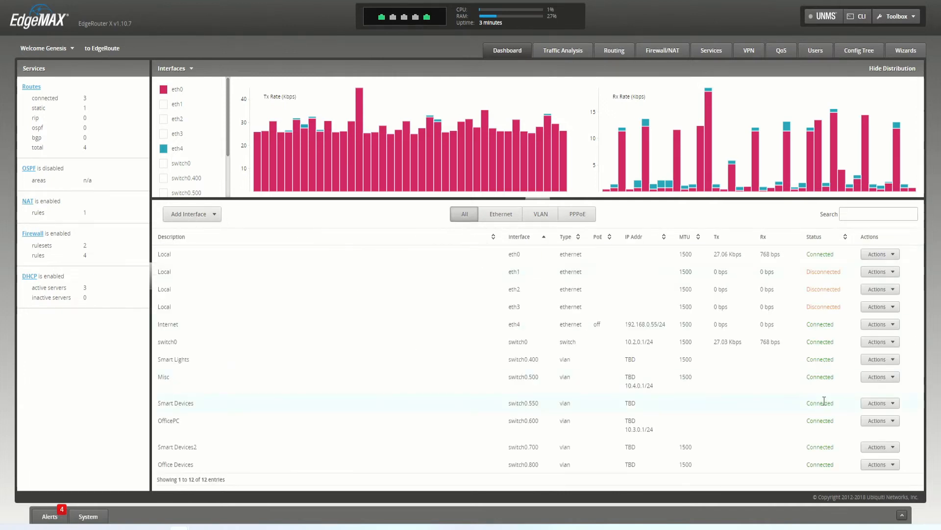
{"action": "left_click_drag", "start_coordinate": [519, 326], "coordinate": [565, 325]}
{"action": "left_click", "coordinate": [509, 325]}
{"action": "left_click", "coordinate": [555, 324]}
Check the PoE settings of the eth0 interface and close its configuration.
{"action": "left_click", "coordinate": [884, 254]}
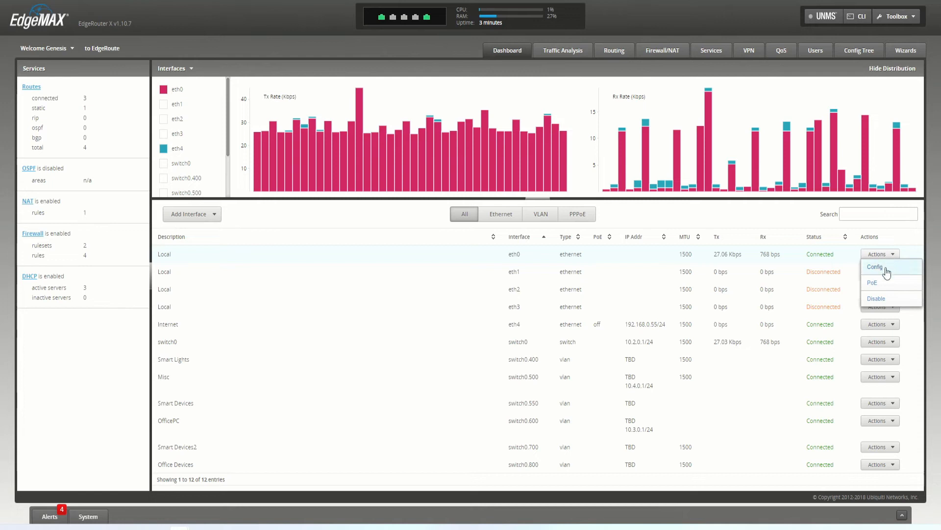
{"action": "left_click", "coordinate": [880, 284]}
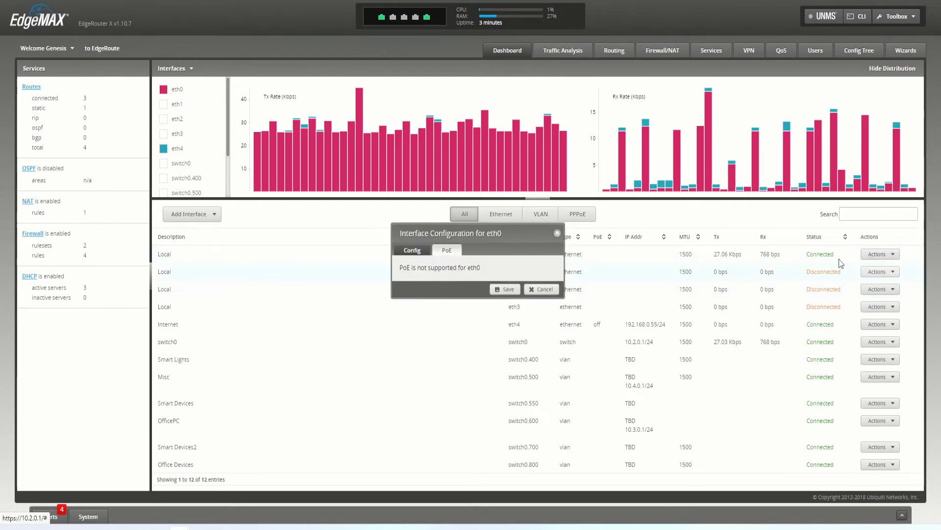
{"action": "left_click", "coordinate": [558, 234]}
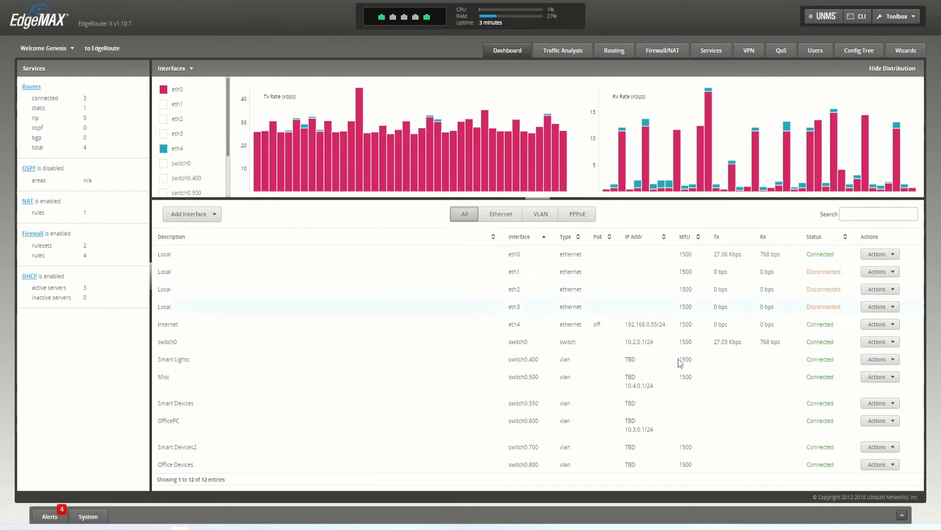
Examine the PoE modes, voltage warning and general configuration of the eth4 Internet interface, and close it without changes.
{"action": "left_click", "coordinate": [880, 325]}
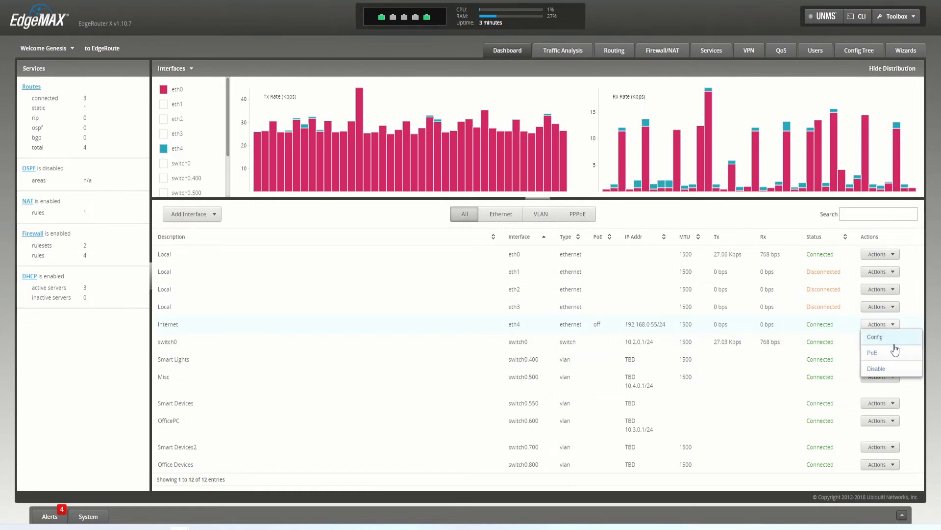
{"action": "left_click", "coordinate": [873, 353]}
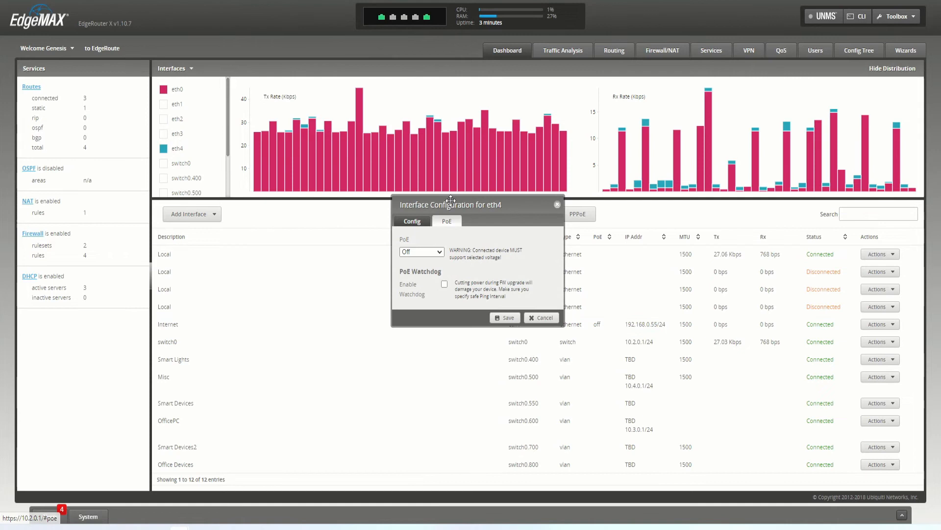
{"action": "left_click_drag", "start_coordinate": [450, 204], "coordinate": [308, 161]}
{"action": "left_click", "coordinate": [290, 211]}
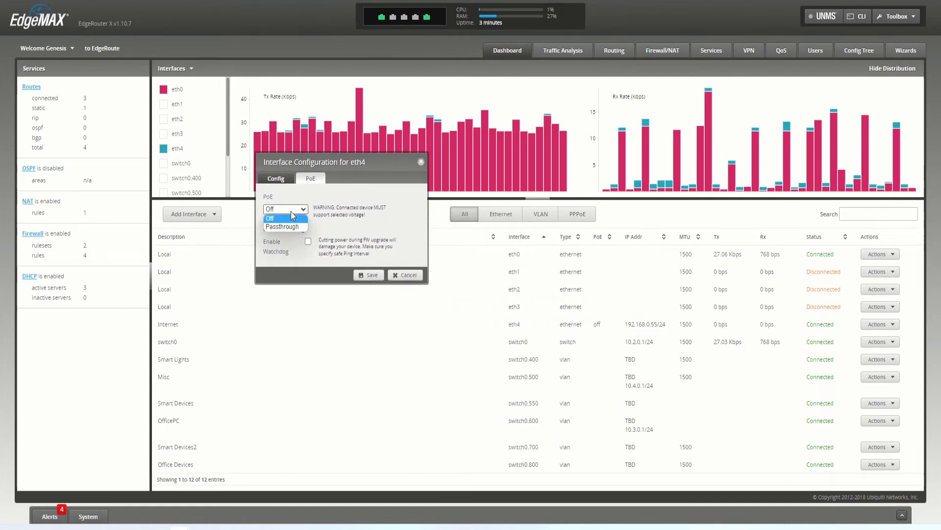
{"action": "left_click", "coordinate": [346, 230]}
{"action": "left_click_drag", "start_coordinate": [317, 209], "coordinate": [337, 209]}
{"action": "left_click", "coordinate": [410, 225]}
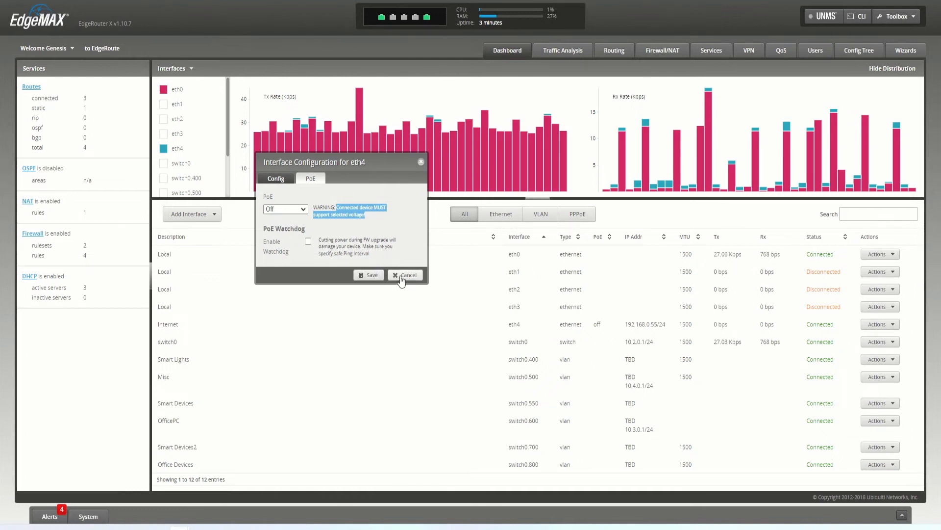
{"action": "left_click", "coordinate": [276, 178]}
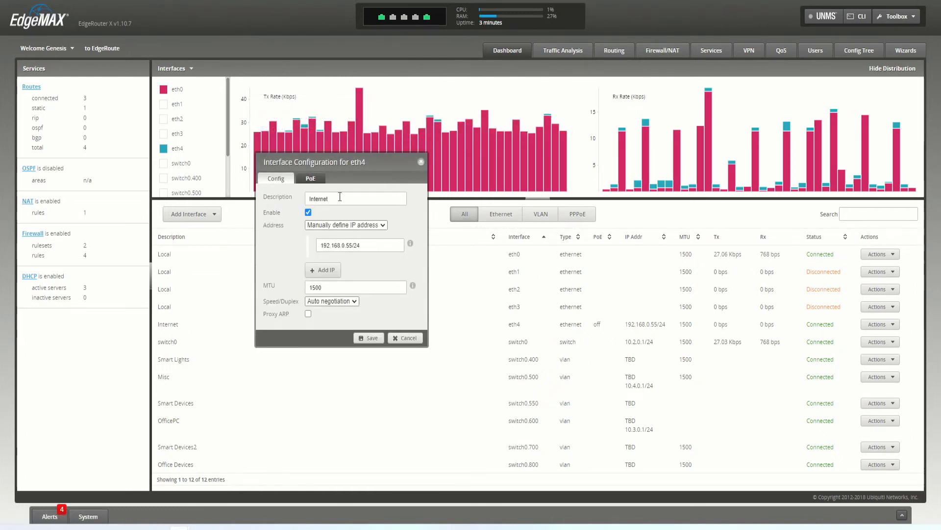
{"action": "left_click_drag", "start_coordinate": [332, 165], "coordinate": [181, 193]}
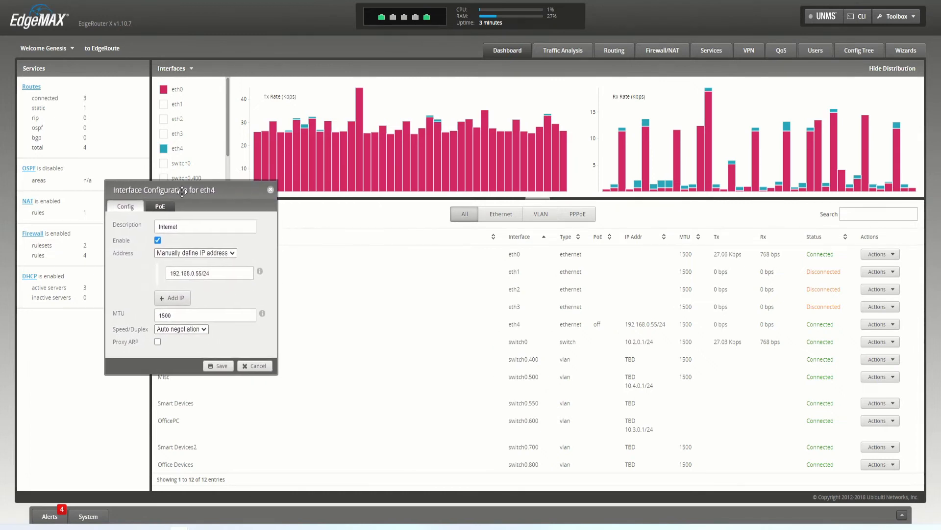
{"action": "left_click", "coordinate": [157, 207]}
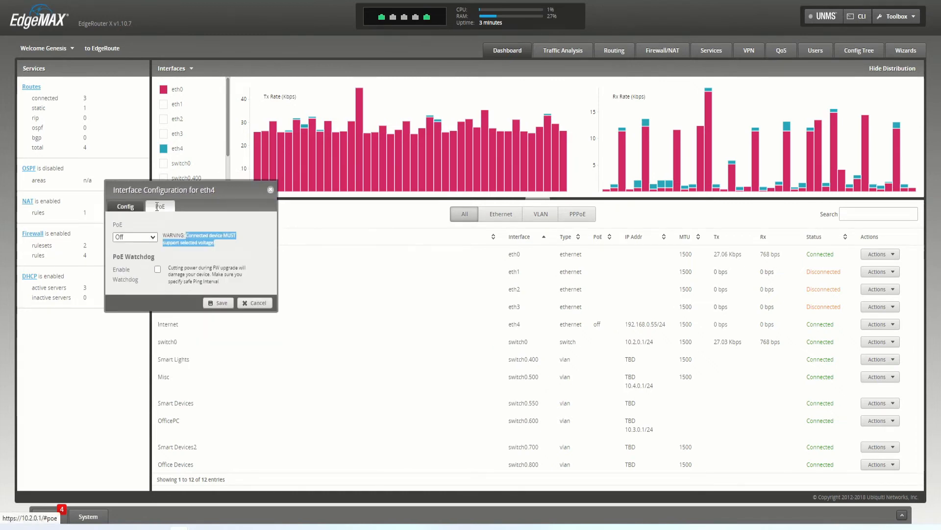
{"action": "left_click", "coordinate": [140, 238]}
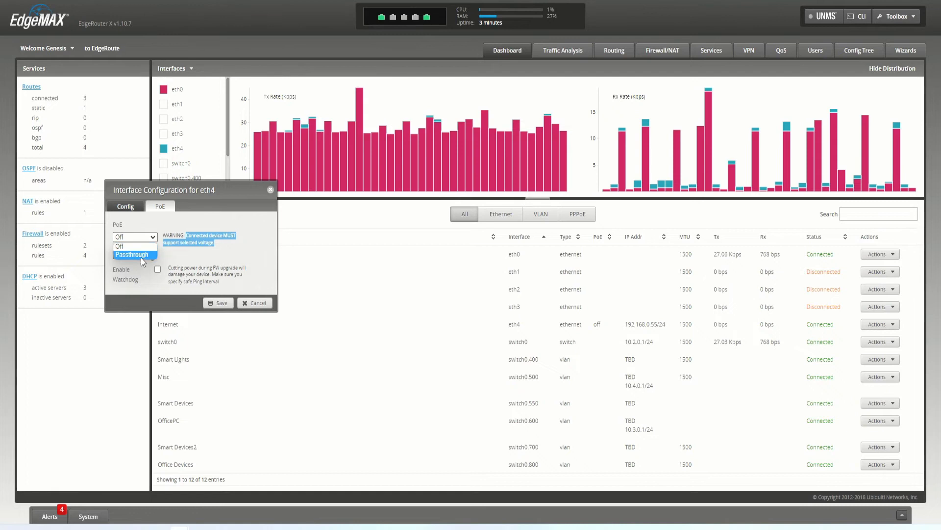
{"action": "left_click_drag", "start_coordinate": [180, 190], "coordinate": [121, 193]}
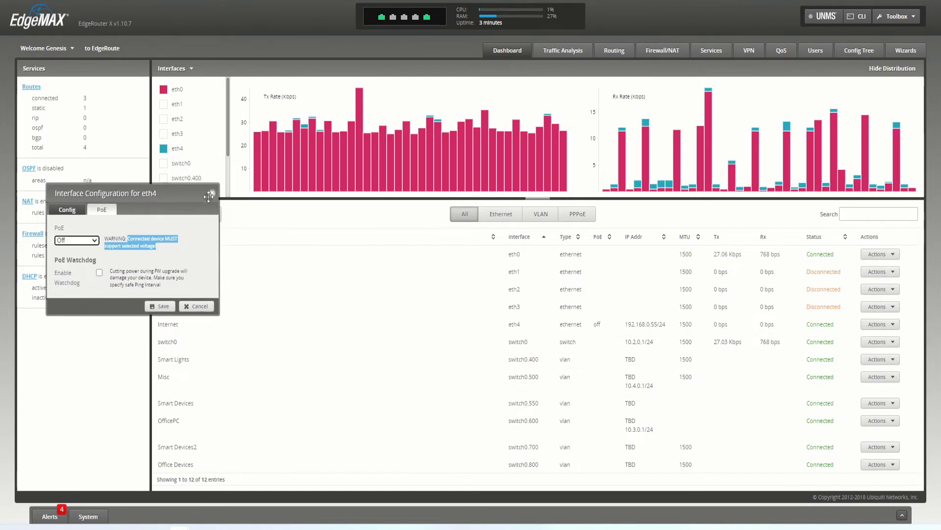
{"action": "left_click", "coordinate": [211, 193]}
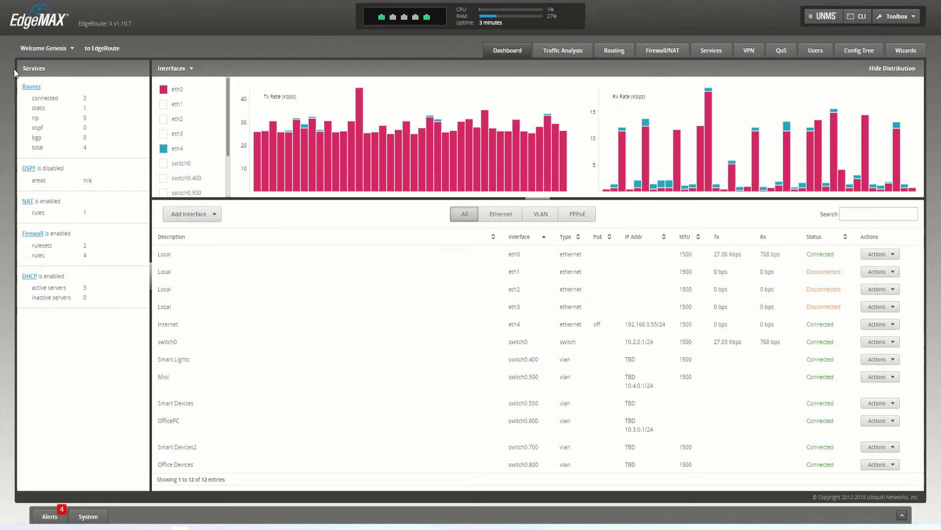
View the router's traffic analysis page.
{"action": "left_click", "coordinate": [34, 52]}
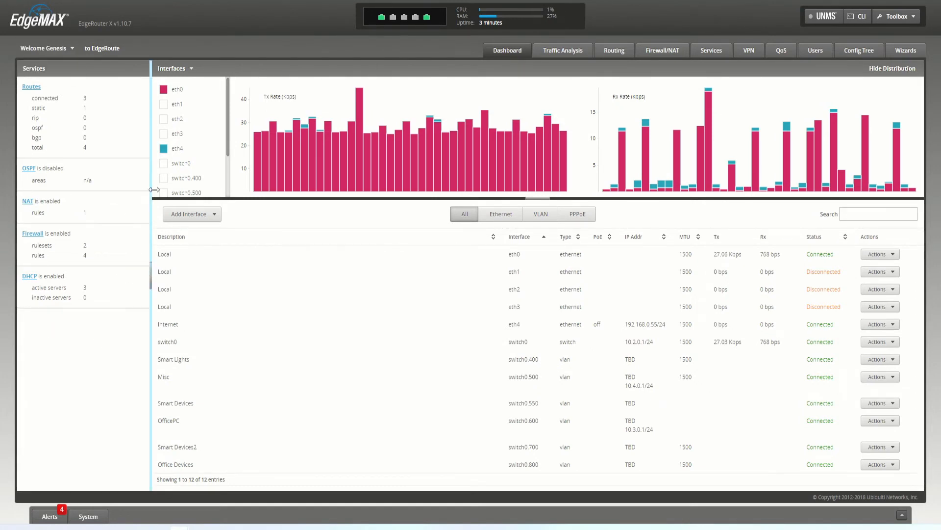
{"action": "left_click", "coordinate": [559, 54]}
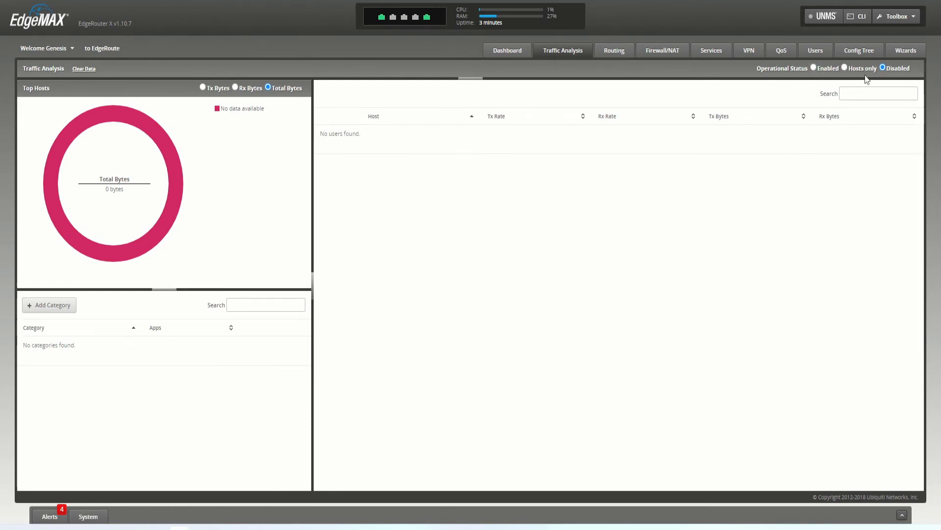
Enable traffic analysis with application identification using Deep Packet Inspection, and reload the page.
{"action": "left_click_drag", "start_coordinate": [758, 68], "coordinate": [809, 70]}
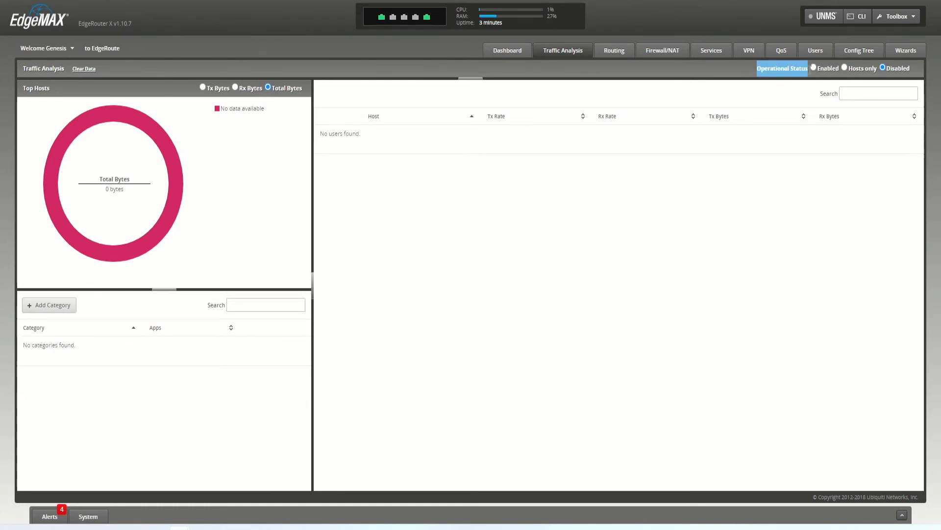
{"action": "left_click", "coordinate": [815, 67]}
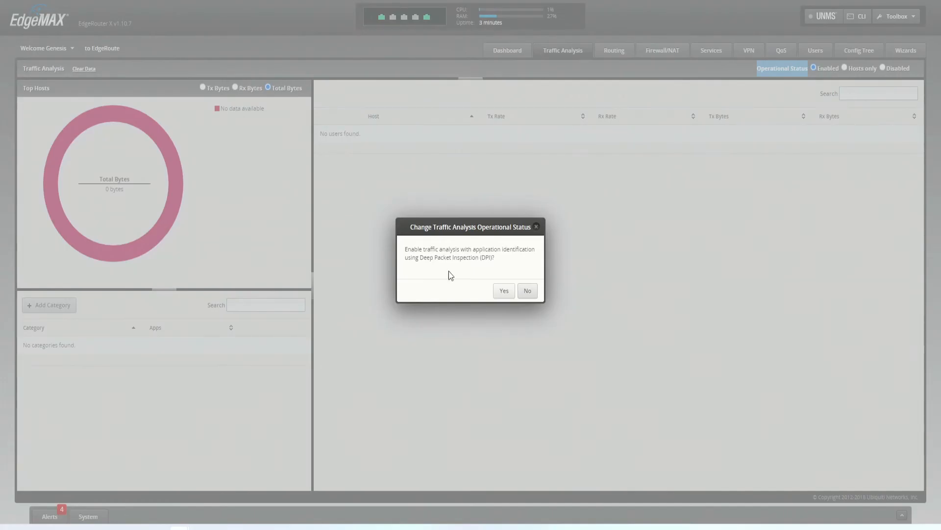
{"action": "left_click_drag", "start_coordinate": [422, 259], "coordinate": [458, 260]}
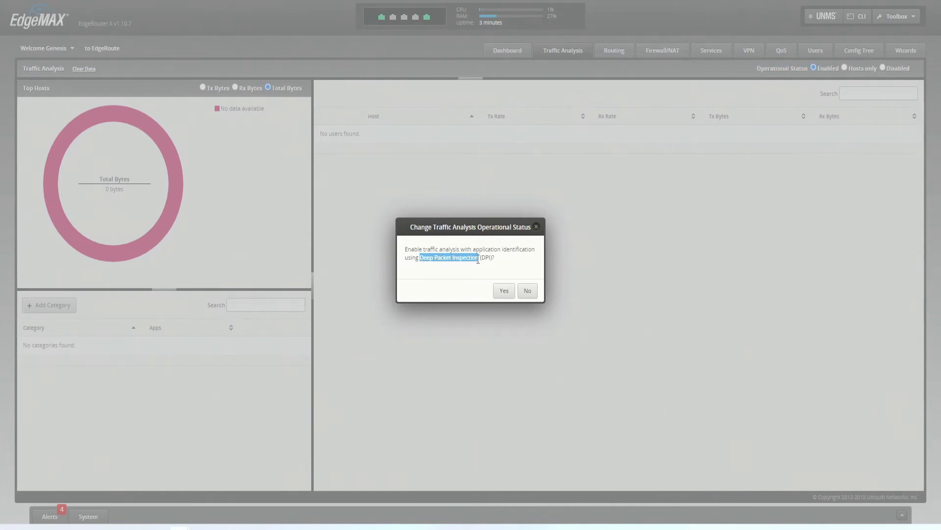
{"action": "left_click", "coordinate": [506, 292]}
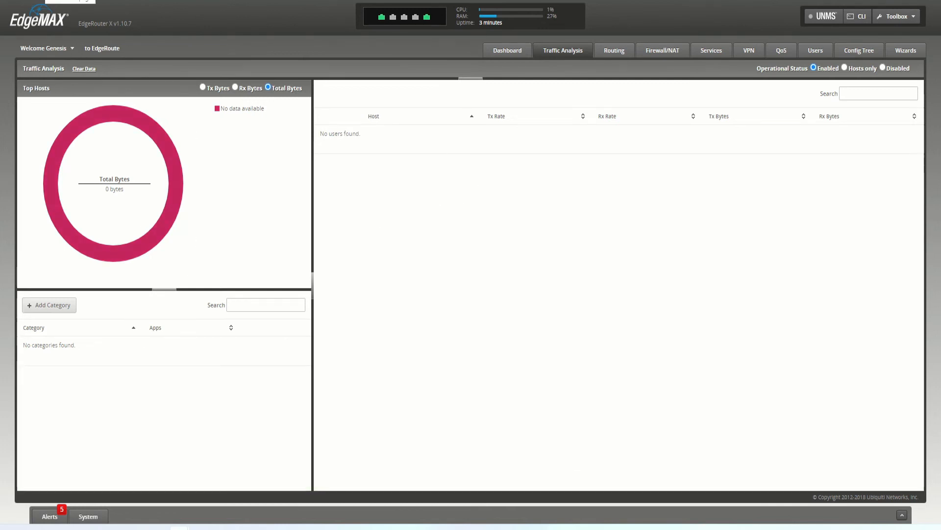
{"action": "left_click", "coordinate": [496, 50]}
{"action": "left_click", "coordinate": [560, 52]}
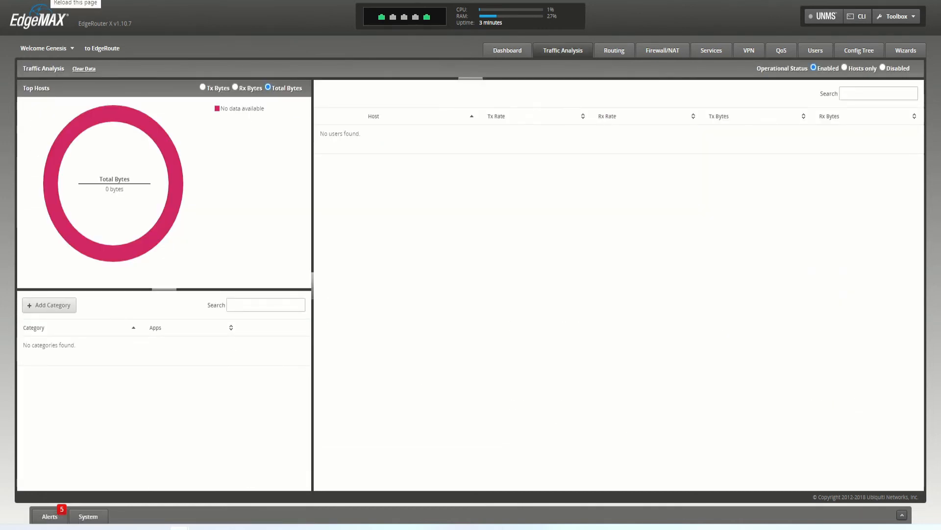
{"action": "left_click", "coordinate": [50, 0]}
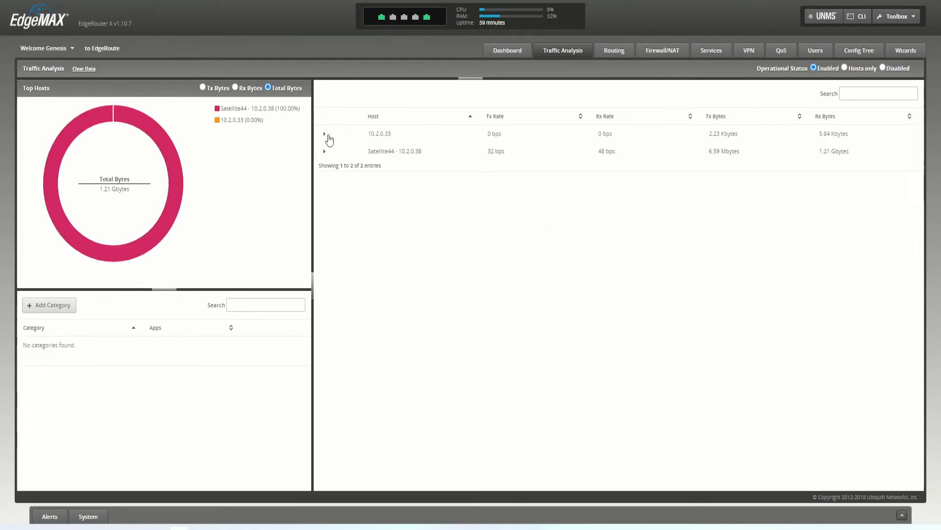
Examine the top apps of hosts 10.2.0.33 and Satellite44, including the built-in category of the Origin app.
{"action": "left_click", "coordinate": [326, 135]}
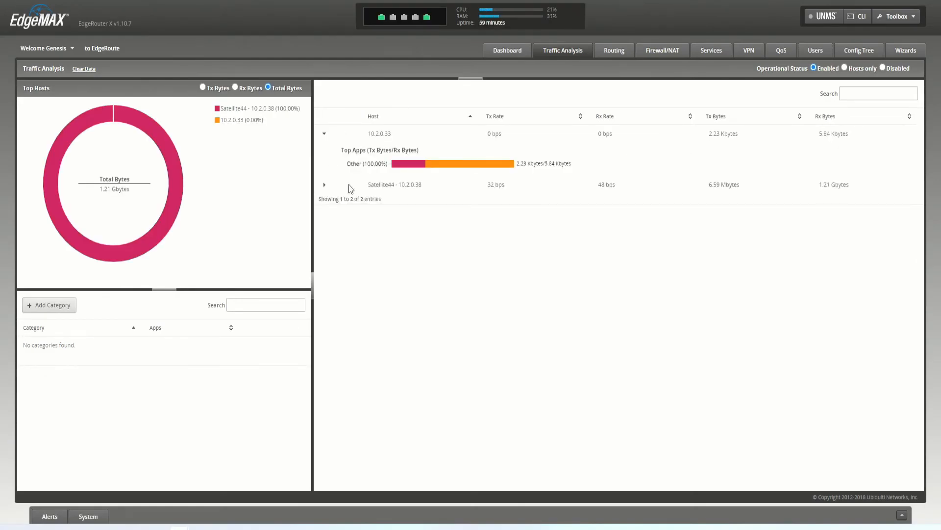
{"action": "left_click", "coordinate": [324, 185]}
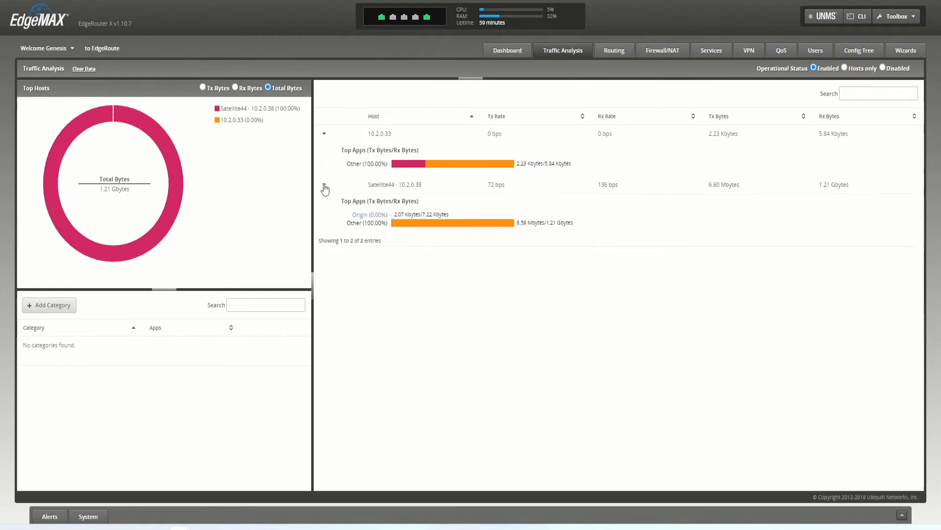
{"action": "left_click_drag", "start_coordinate": [397, 138], "coordinate": [371, 142]}
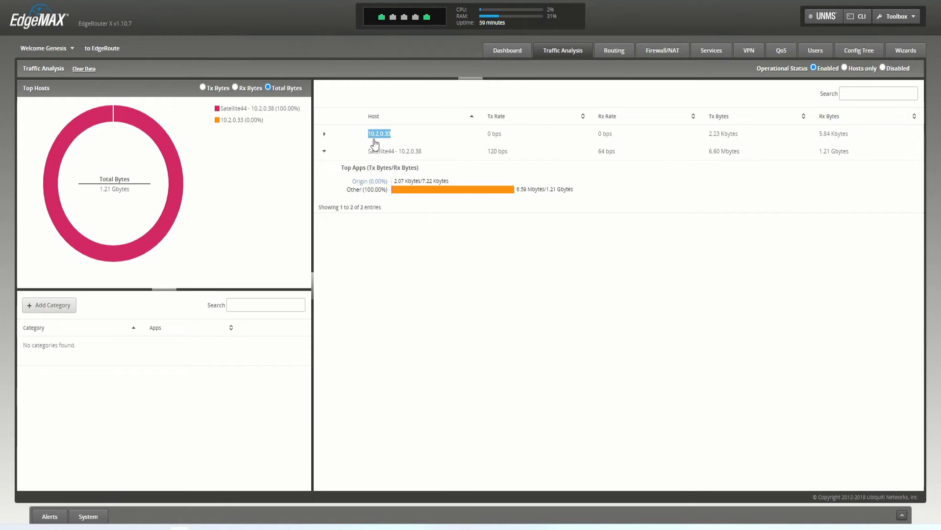
{"action": "left_click_drag", "start_coordinate": [430, 155], "coordinate": [400, 156]}
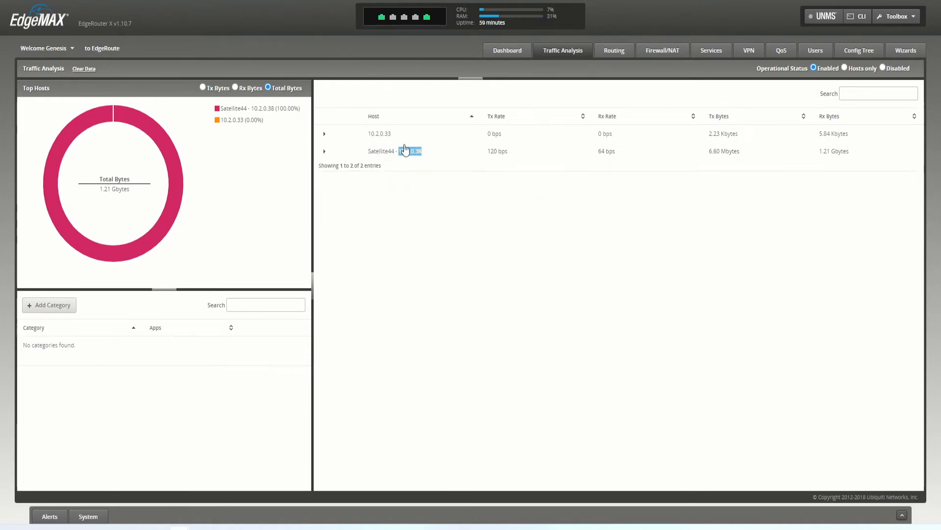
{"action": "left_click", "coordinate": [324, 155]}
{"action": "mouse_move", "coordinate": [380, 183]}
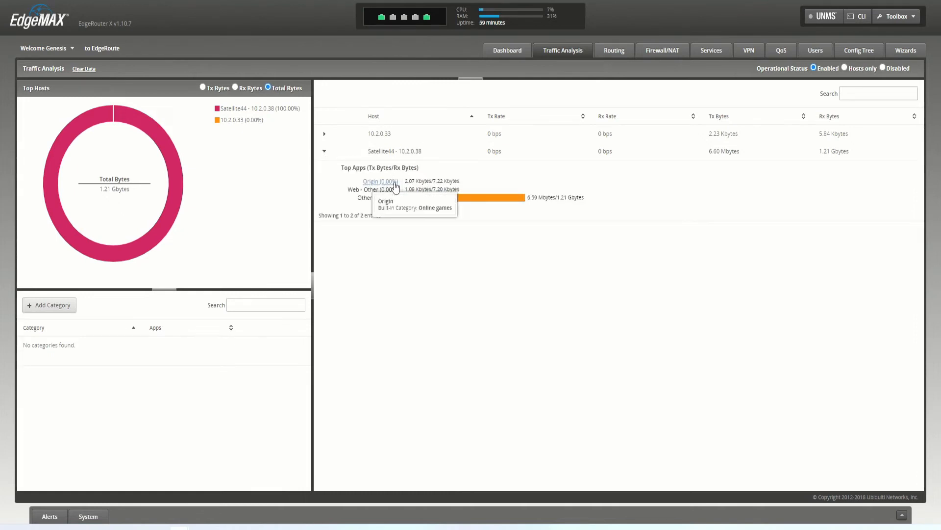
{"action": "left_click", "coordinate": [325, 134]}
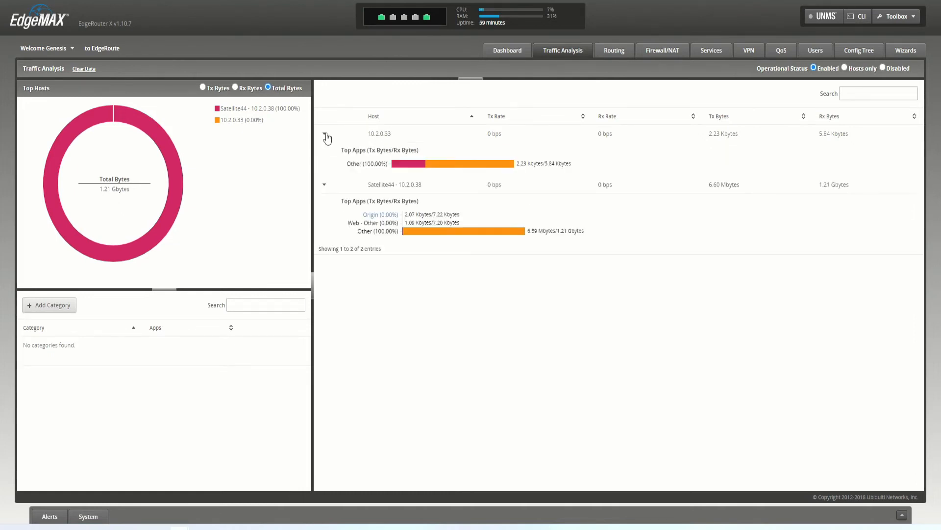
{"action": "mouse_move", "coordinate": [138, 126]}
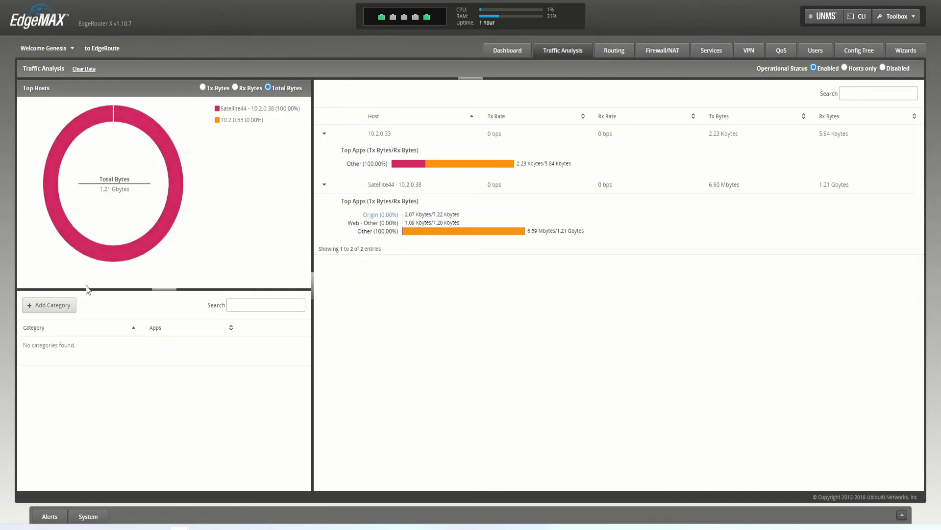
{"action": "left_click", "coordinate": [47, 305]}
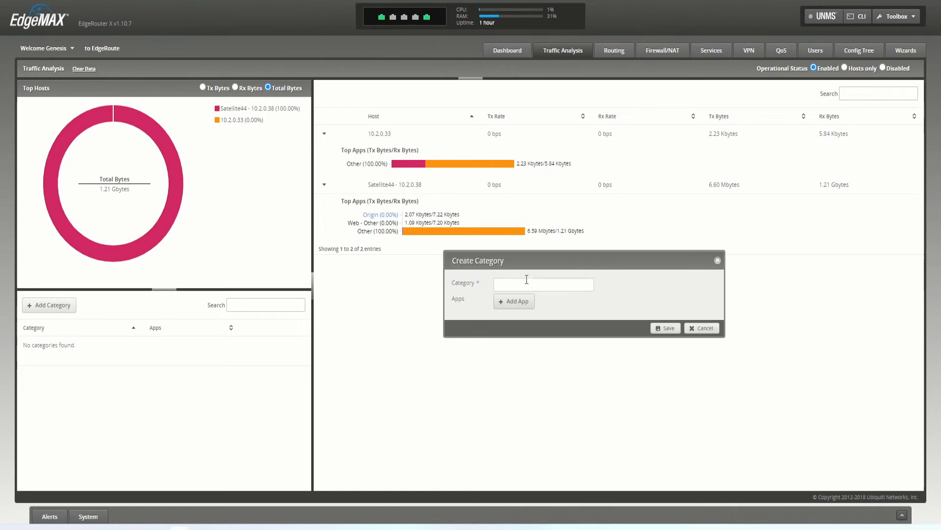
{"action": "left_click", "coordinate": [514, 299]}
{"action": "left_click", "coordinate": [406, 242]}
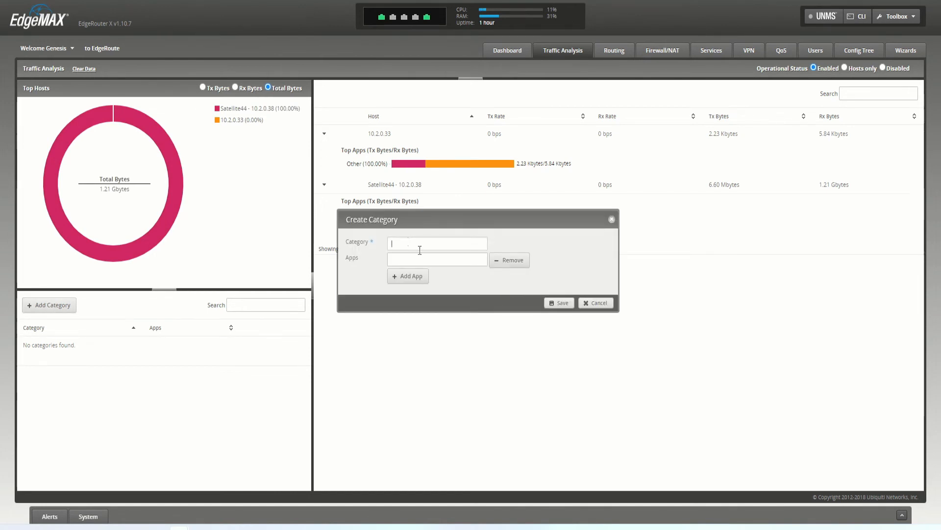
{"action": "left_click", "coordinate": [591, 304]}
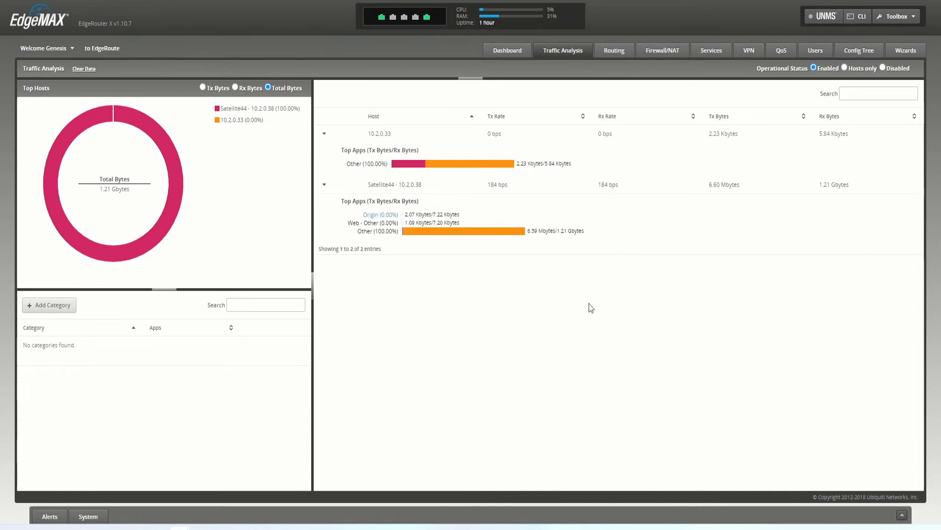
Try to save a new category named "Origin Video Game Platform" for the Origin app.
{"action": "left_click", "coordinate": [380, 214]}
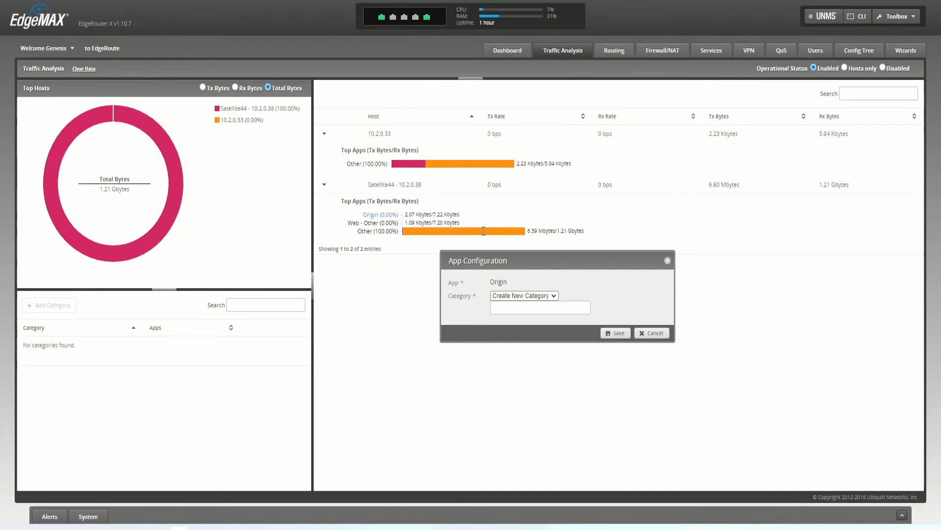
{"action": "left_click", "coordinate": [514, 296]}
{"action": "left_click", "coordinate": [516, 303]}
{"action": "left_click", "coordinate": [517, 307]}
{"action": "type", "text": "Origin Video Game "}
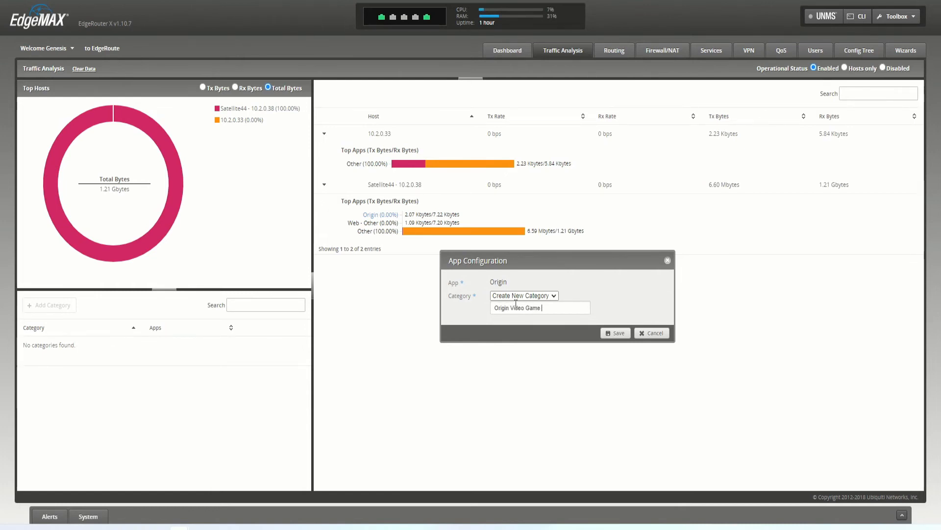
{"action": "type", "text": "Platform"}
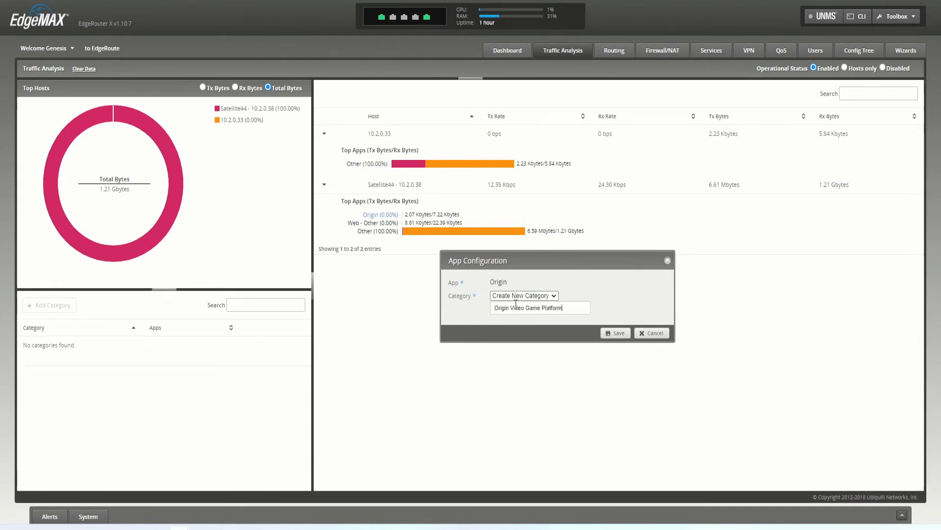
{"action": "key", "text": "Return"}
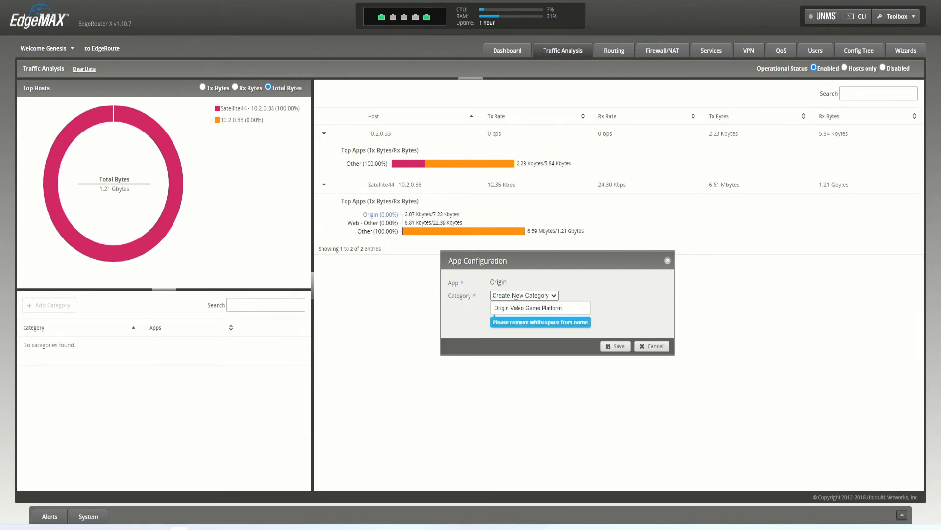
Remove the spaces from the new category's name so it reads OriginVideoGamePlatform, and save it.
{"action": "left_click", "coordinate": [511, 309]}
{"action": "key", "text": "BackSpace"}
{"action": "left_click", "coordinate": [524, 309]}
{"action": "key", "text": "BackSpace"}
{"action": "left_click", "coordinate": [535, 309]}
{"action": "key", "text": "BackSpace"}
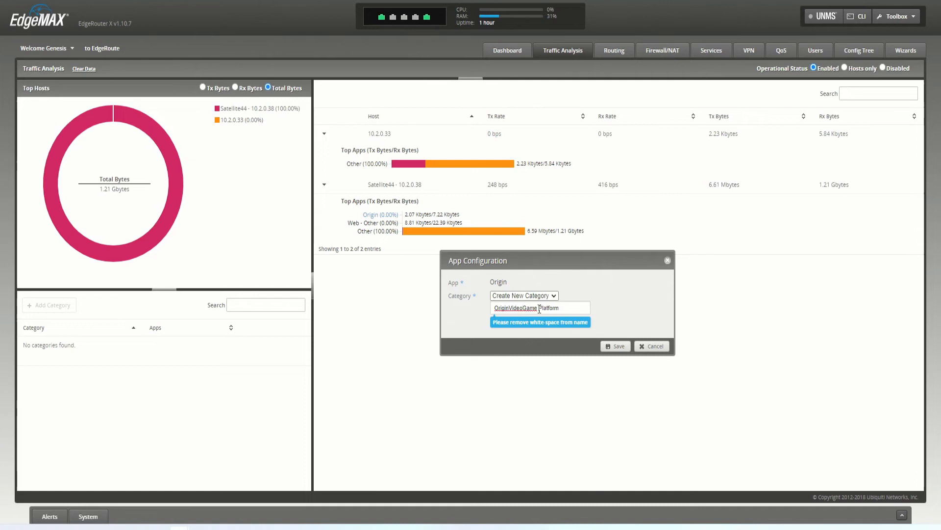
{"action": "left_click", "coordinate": [616, 333]}
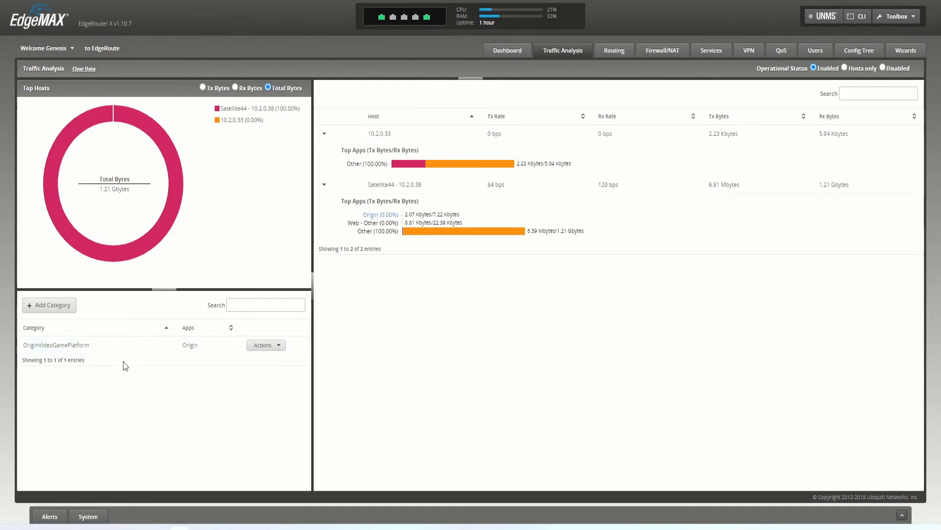
Check the OriginVideoGamePlatform category's configuration without changing it, and review the top apps of both hosts again.
{"action": "left_click", "coordinate": [266, 345]}
{"action": "left_click", "coordinate": [271, 361]}
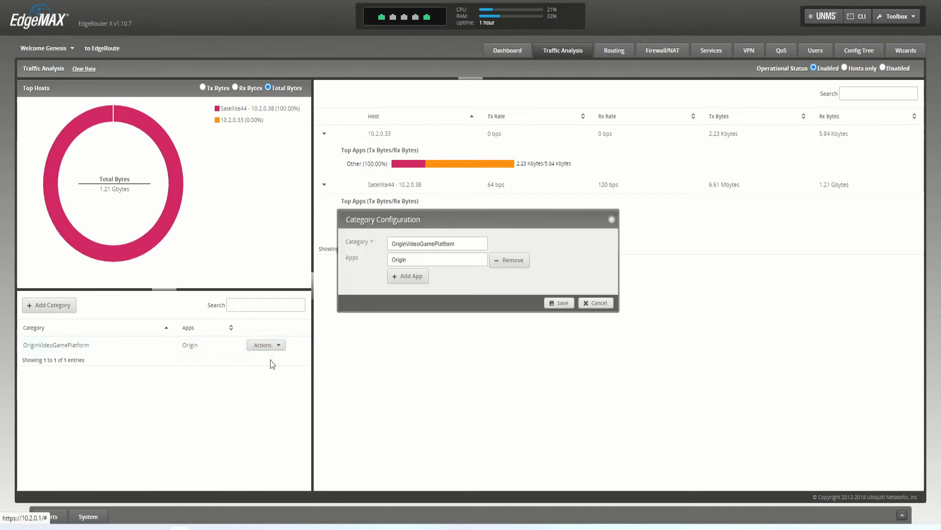
{"action": "left_click", "coordinate": [592, 304]}
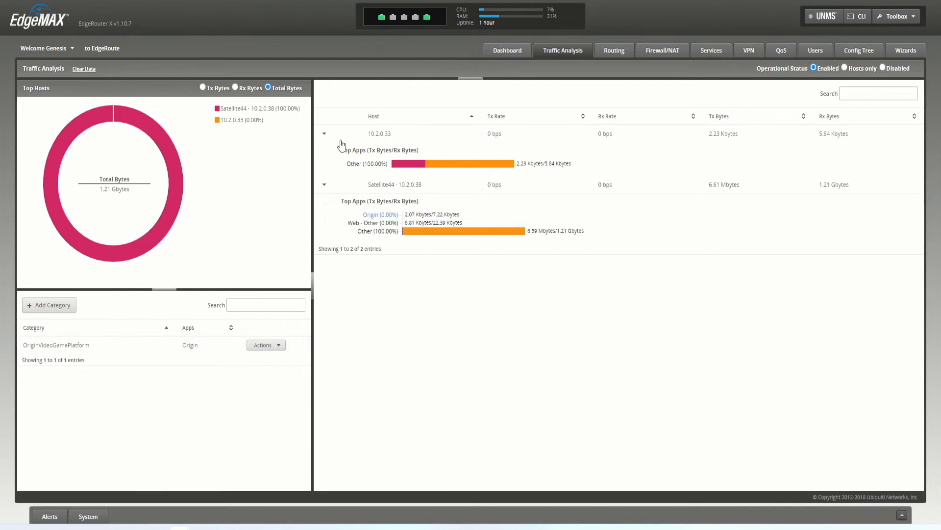
{"action": "left_click", "coordinate": [324, 133]}
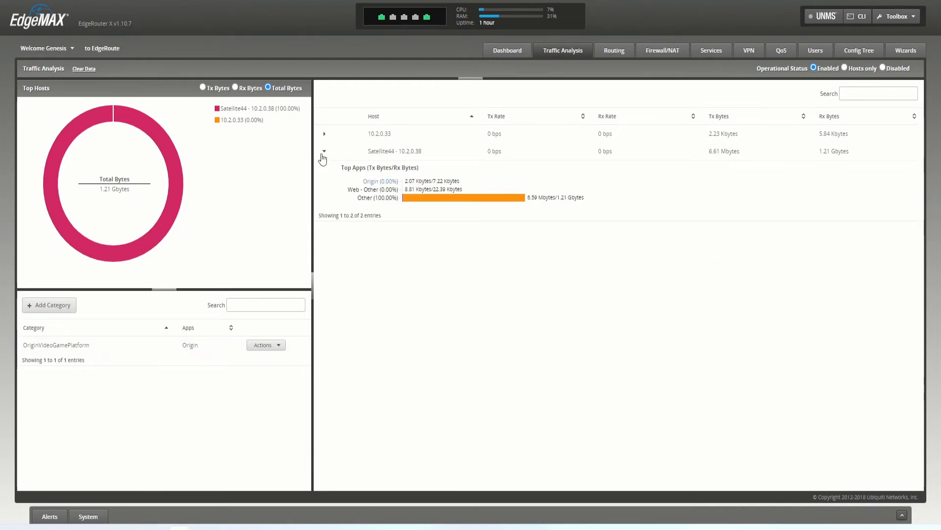
{"action": "left_click", "coordinate": [324, 135]}
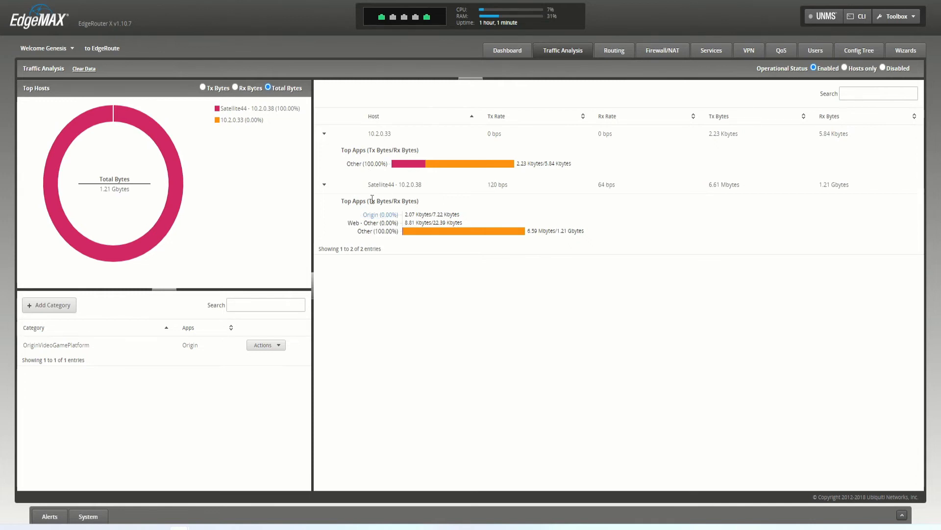
{"action": "mouse_move", "coordinate": [370, 217]}
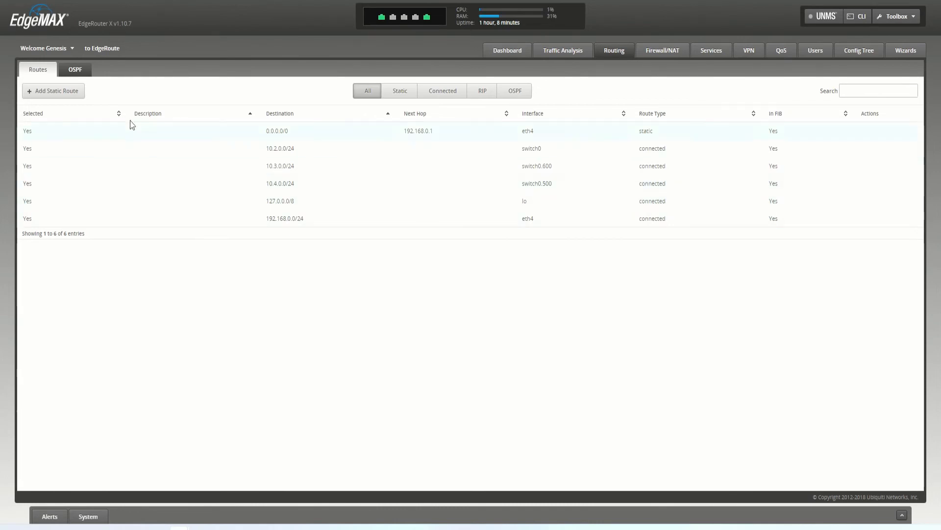
Start a new IPv4 static route with the Black Hole route type and move its form clear of the route list.
{"action": "left_click", "coordinate": [71, 54]}
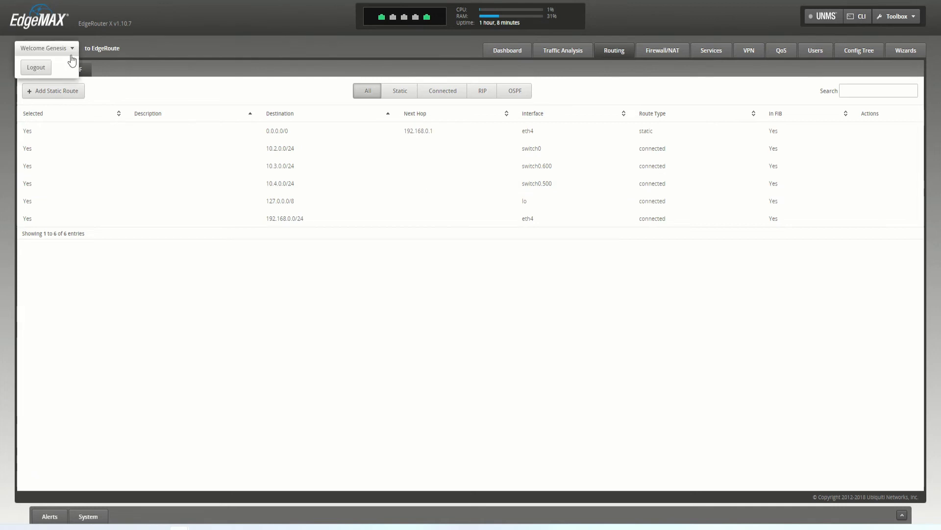
{"action": "left_click", "coordinate": [56, 91]}
{"action": "left_click", "coordinate": [476, 211]}
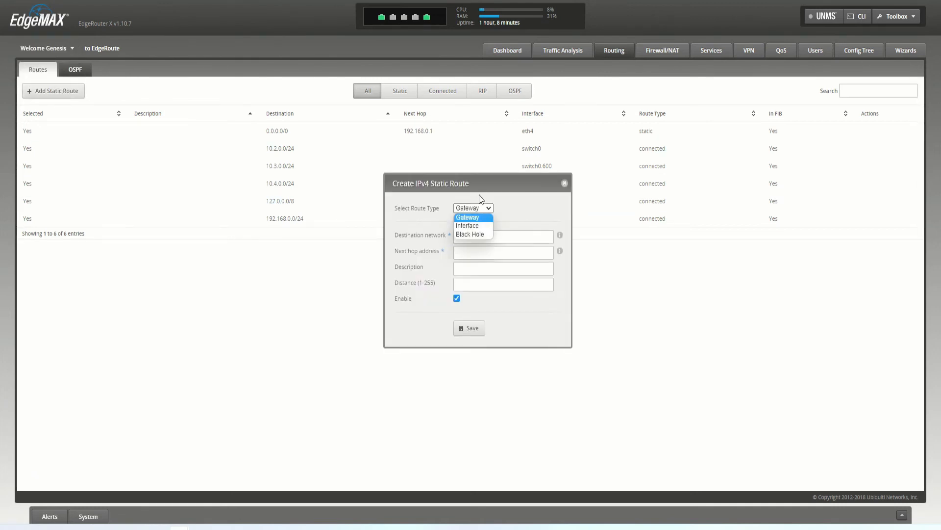
{"action": "left_click", "coordinate": [470, 235]}
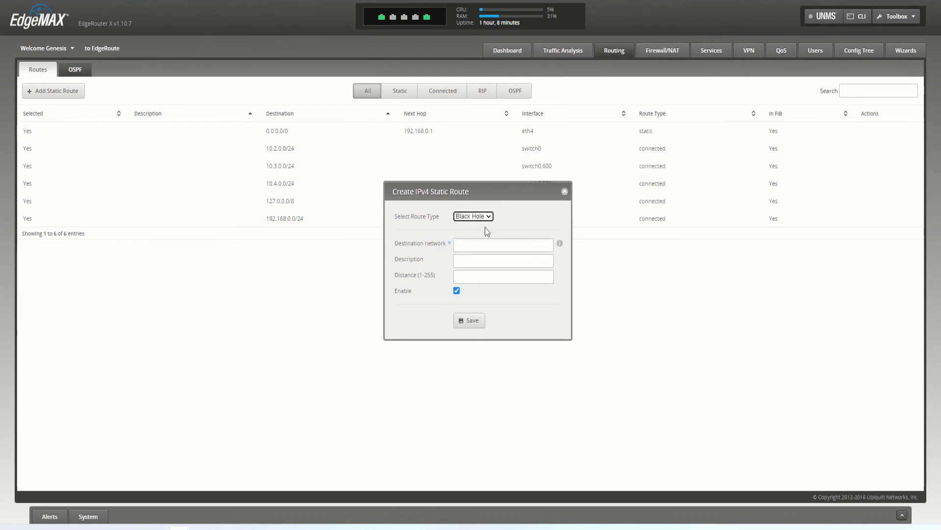
{"action": "left_click_drag", "start_coordinate": [476, 182], "coordinate": [274, 98]}
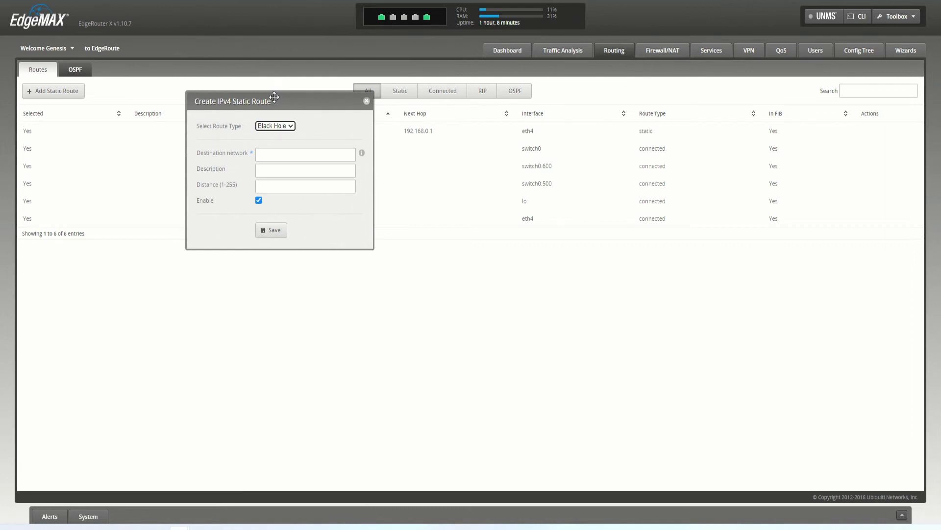
{"action": "left_click_drag", "start_coordinate": [252, 100], "coordinate": [178, 82]}
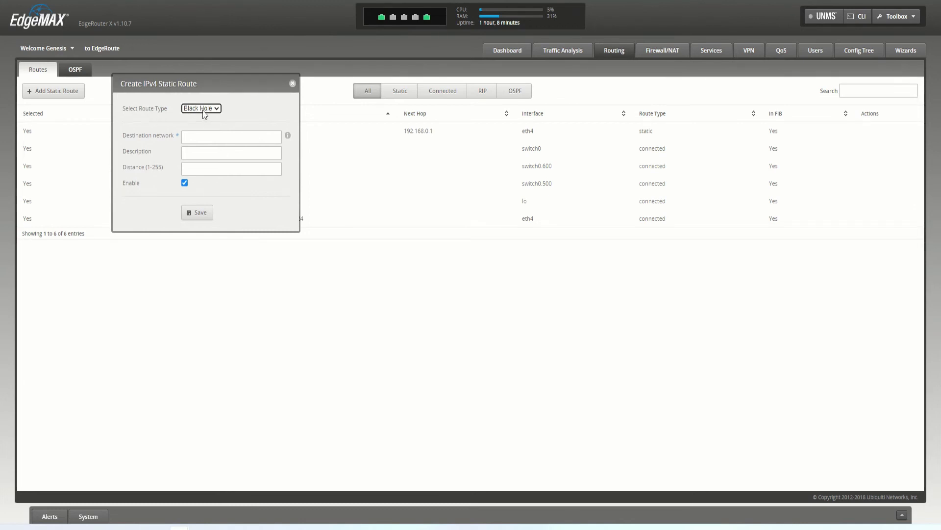
{"action": "left_click_drag", "start_coordinate": [192, 81], "coordinate": [238, 123]}
{"action": "left_click", "coordinate": [319, 178]}
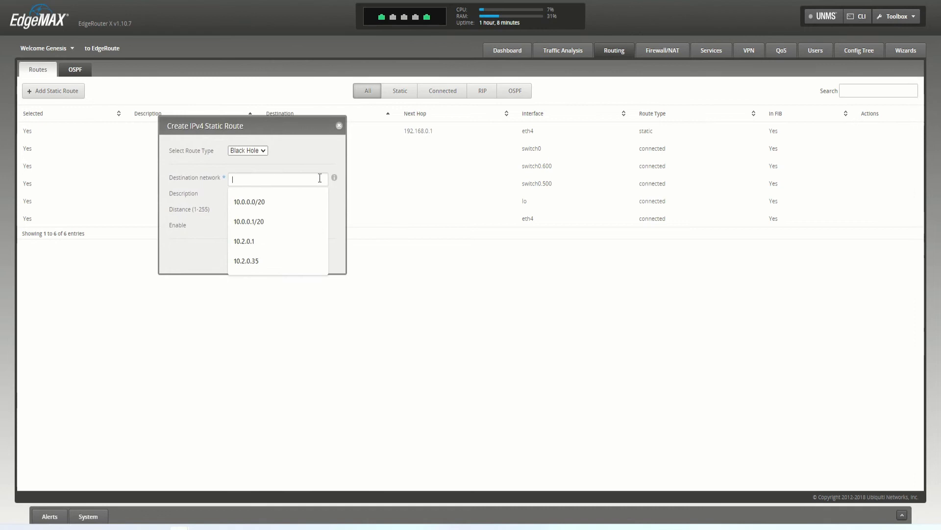
{"action": "left_click", "coordinate": [316, 152]}
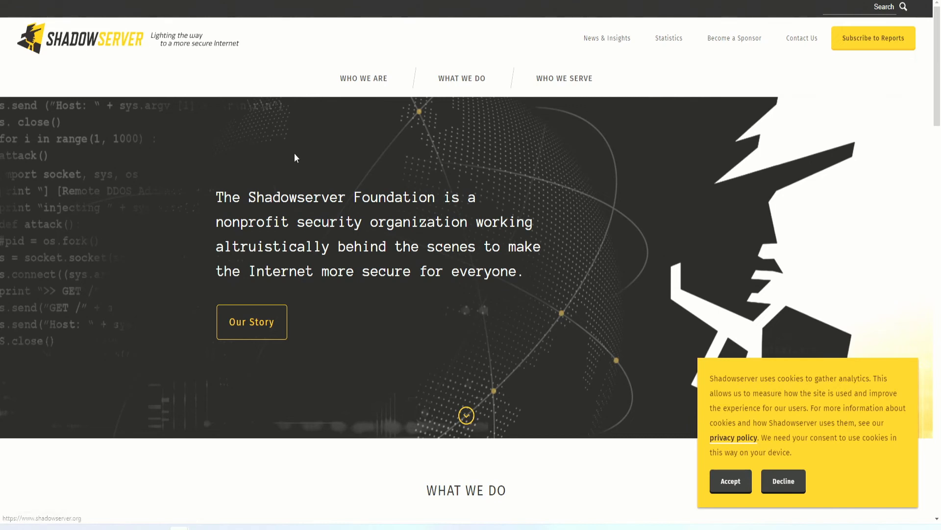
Read through the Shadowserver Foundation homepage, covering its mission statement, what it does, its statistics and who it serves.
{"action": "scroll", "coordinate": [294, 158], "scroll_direction": "down", "scroll_amount": 1}
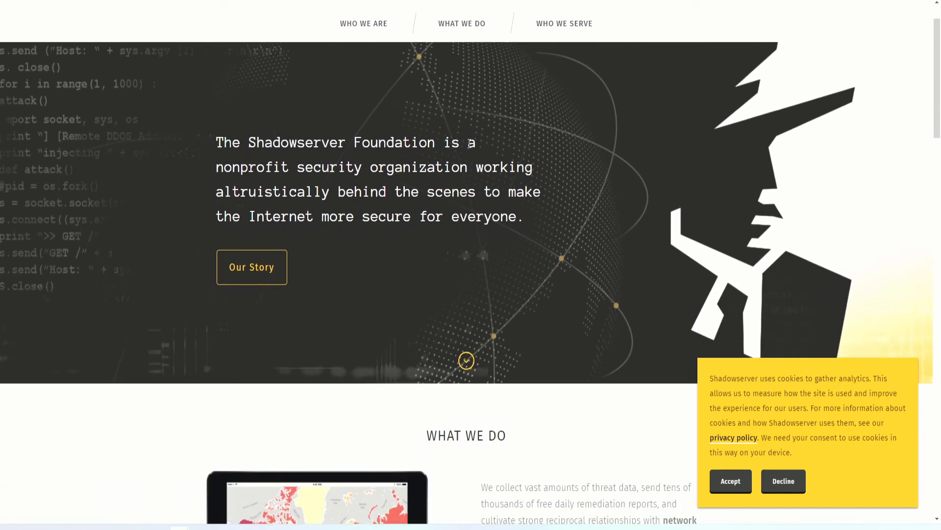
{"action": "left_click_drag", "start_coordinate": [305, 170], "coordinate": [488, 171]}
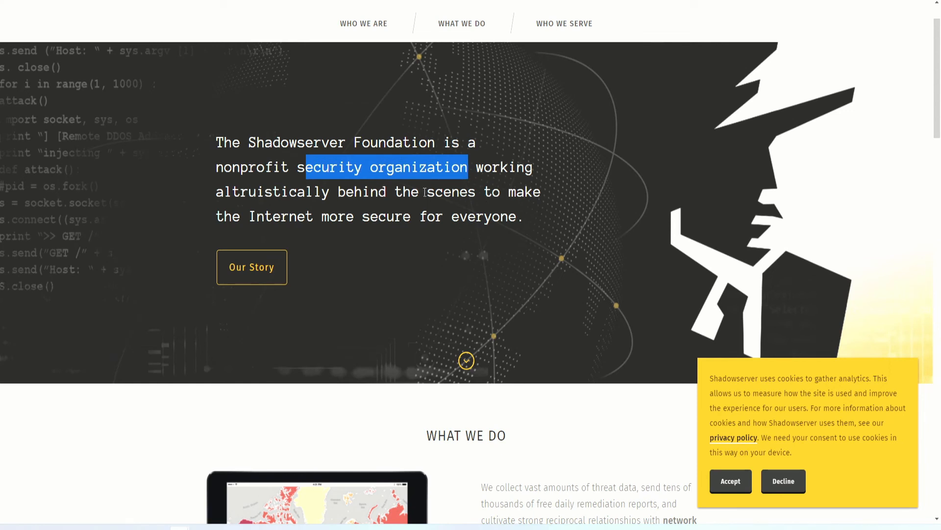
{"action": "scroll", "coordinate": [425, 192], "scroll_direction": "down", "scroll_amount": 1}
{"action": "scroll", "coordinate": [434, 179], "scroll_direction": "down", "scroll_amount": 10}
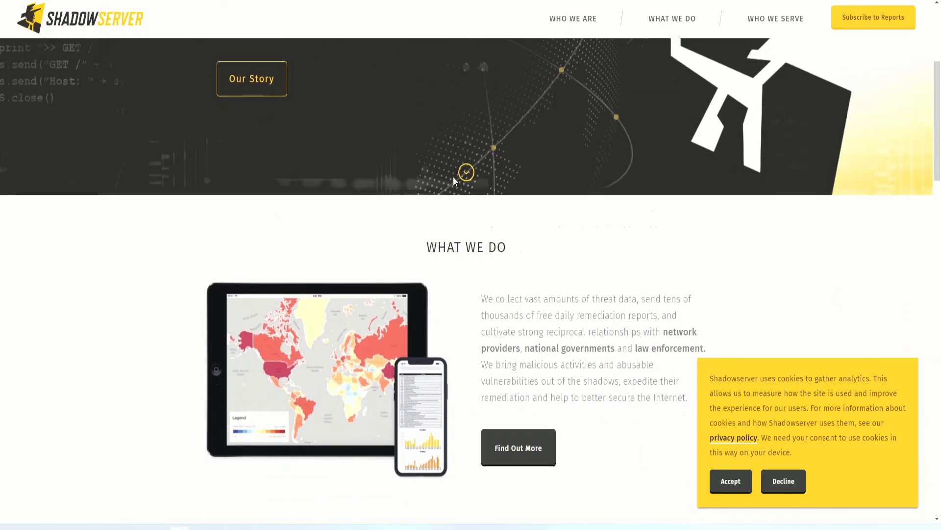
{"action": "scroll", "coordinate": [132, 125], "scroll_direction": "up", "scroll_amount": 1}
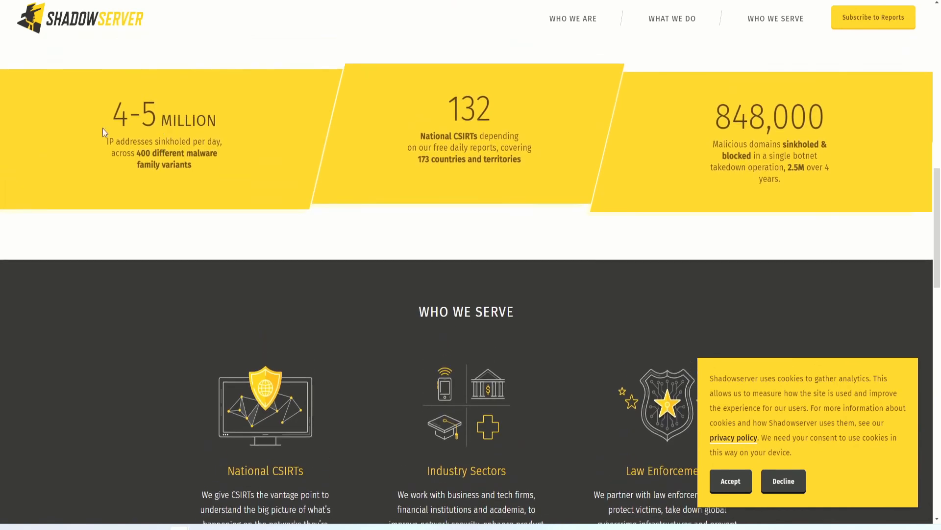
{"action": "scroll", "coordinate": [448, 183], "scroll_direction": "down", "scroll_amount": 8}
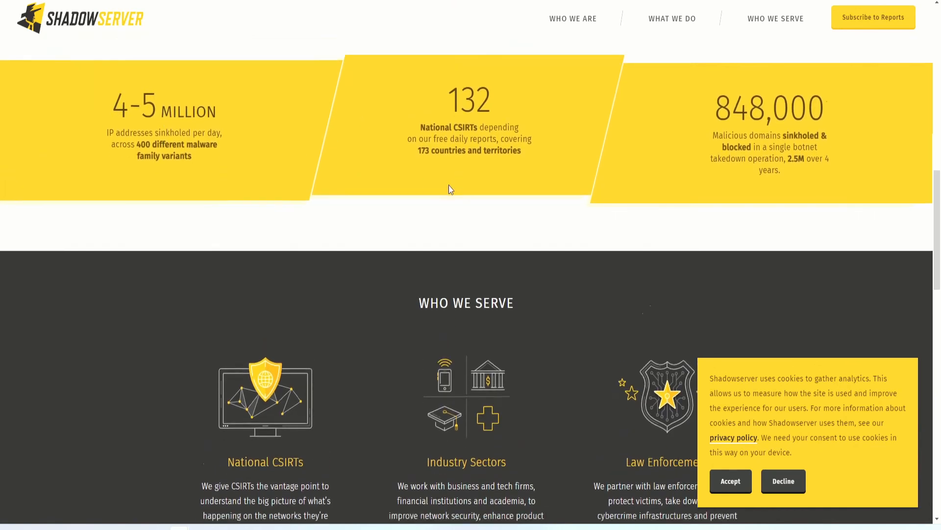
{"action": "scroll", "coordinate": [265, 292], "scroll_direction": "down", "scroll_amount": 9}
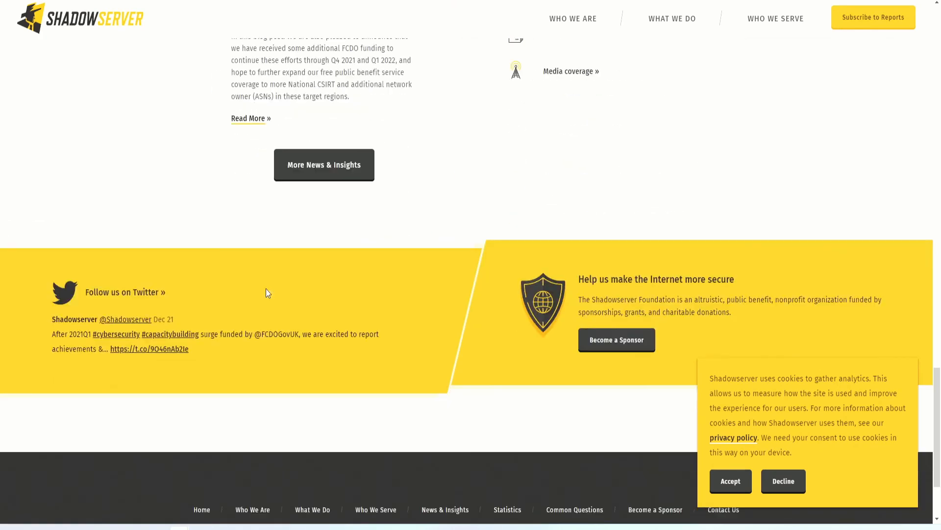
{"action": "scroll", "coordinate": [331, 304], "scroll_direction": "up", "scroll_amount": 12}
{"action": "scroll", "coordinate": [333, 305], "scroll_direction": "up", "scroll_amount": 15}
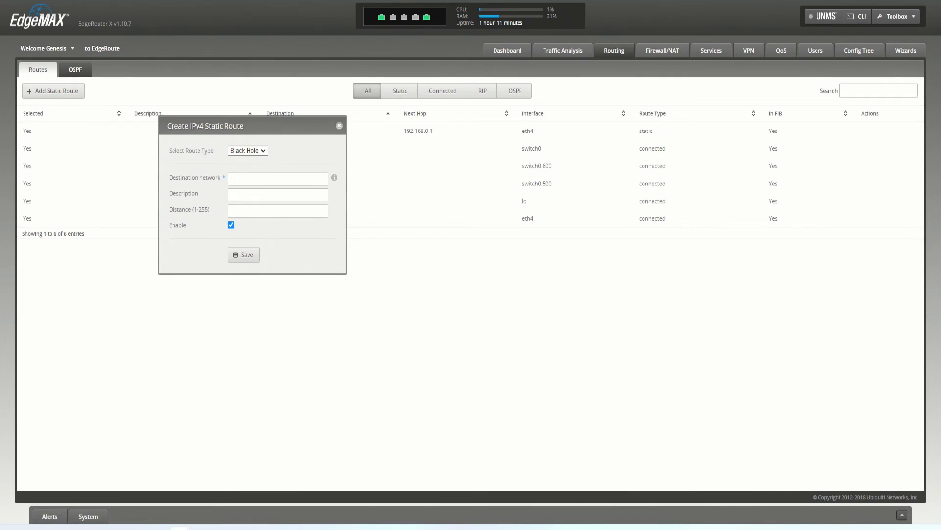
Enter 184.105.247.0/24 as the destination network of the new Black Hole static route.
{"action": "left_click", "coordinate": [250, 178]}
{"action": "right_click", "coordinate": [255, 178]}
{"action": "left_click", "coordinate": [304, 278]}
{"action": "type", "text": "05.247.0/5"}
{"action": "key", "text": "BackSpace"}
{"action": "type", "text": "24"}
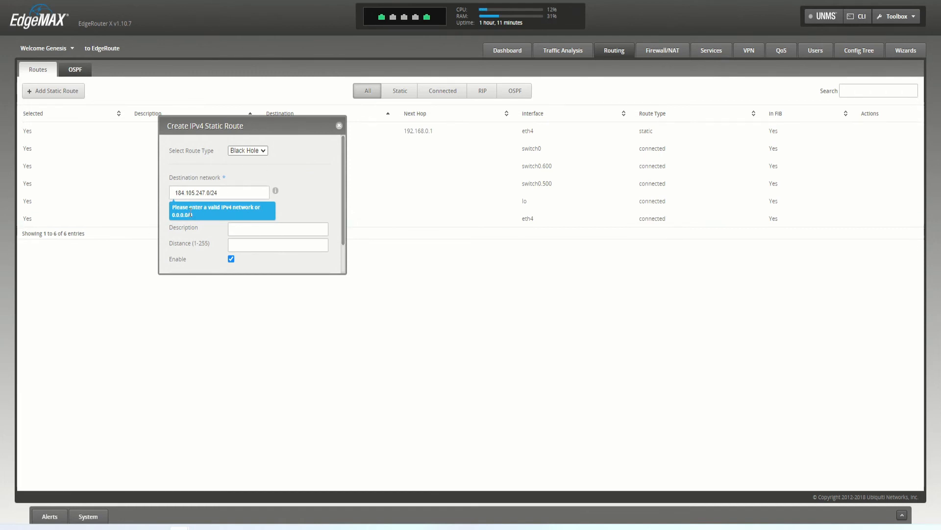
Check the destination network entry's format hint and set the route's description to Shadow.
{"action": "mouse_move", "coordinate": [277, 192]}
{"action": "left_click", "coordinate": [302, 229]}
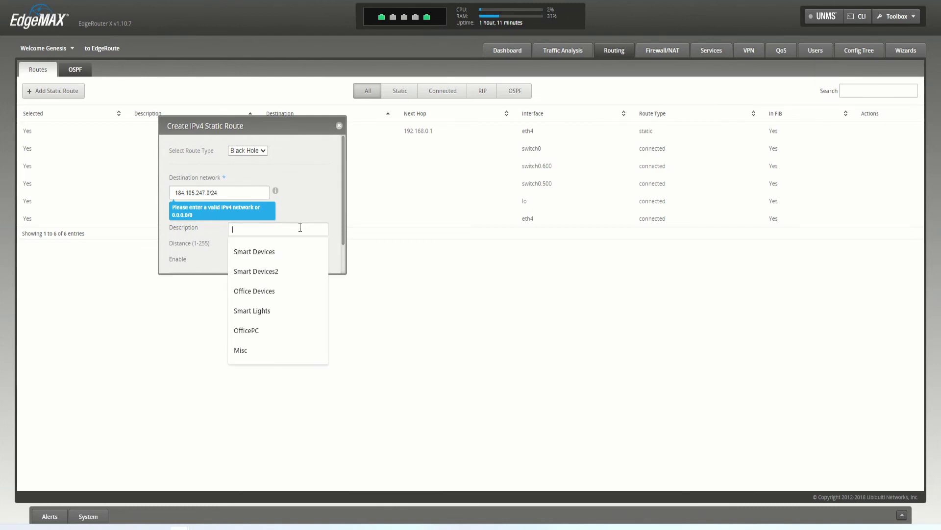
{"action": "mouse_move", "coordinate": [276, 190]}
{"action": "left_click", "coordinate": [206, 193]}
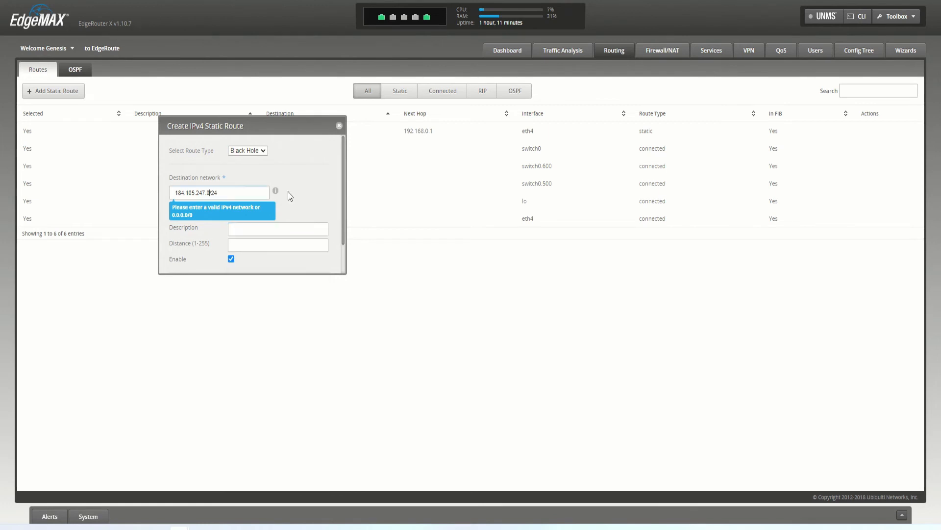
{"action": "left_click", "coordinate": [252, 229]}
{"action": "type", "text": "S"}
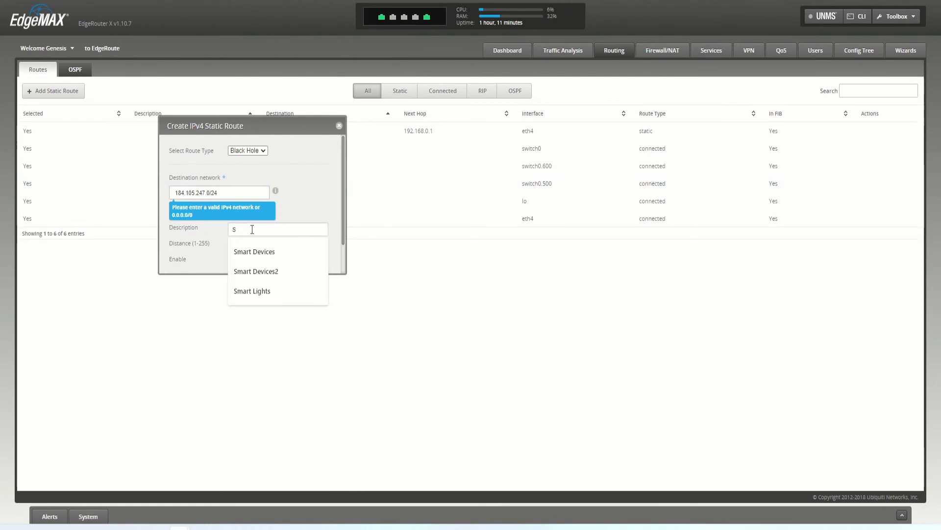
{"action": "type", "text": "hadow"}
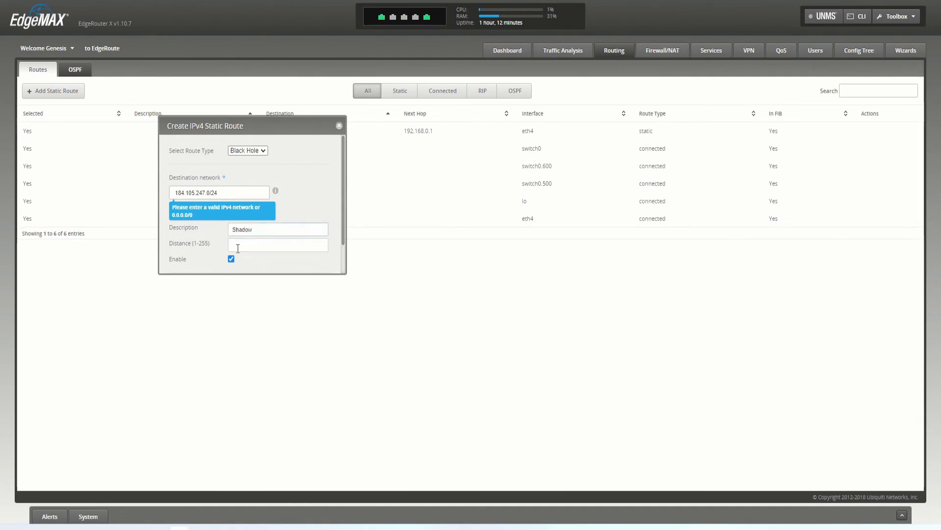
Correct the destination network to read 184.105.247.1/24 without a leading space.
{"action": "left_click", "coordinate": [236, 245]}
{"action": "left_click", "coordinate": [242, 192]}
{"action": "key", "text": "BackSpace"}
{"action": "key", "text": "BackSpace"}
{"action": "key", "text": "BackSpace"}
{"action": "key", "text": "BackSpace"}
{"action": "type", "text": "1/24"}
{"action": "left_click", "coordinate": [195, 196]}
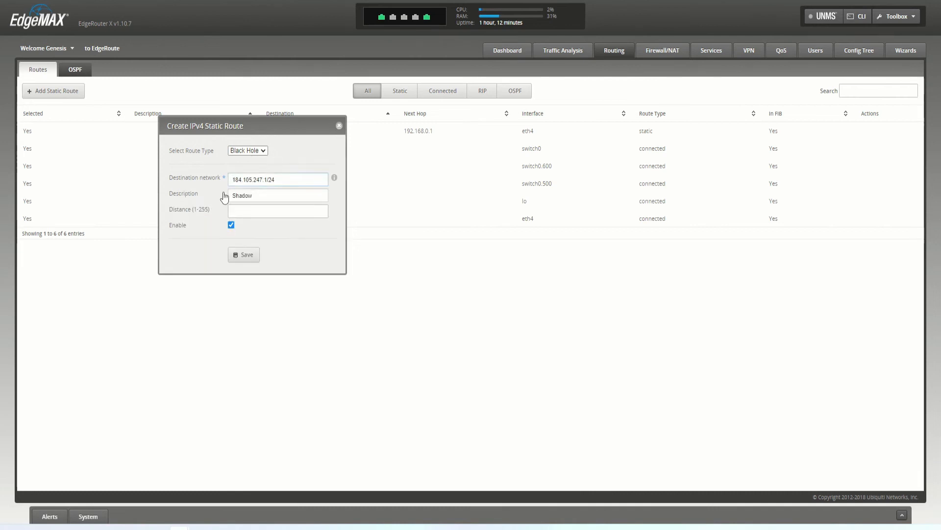
Change the destination network to 184.105.247.0/24 and save the Black Hole route.
{"action": "left_click", "coordinate": [266, 179]}
{"action": "key", "text": "BackSpace"}
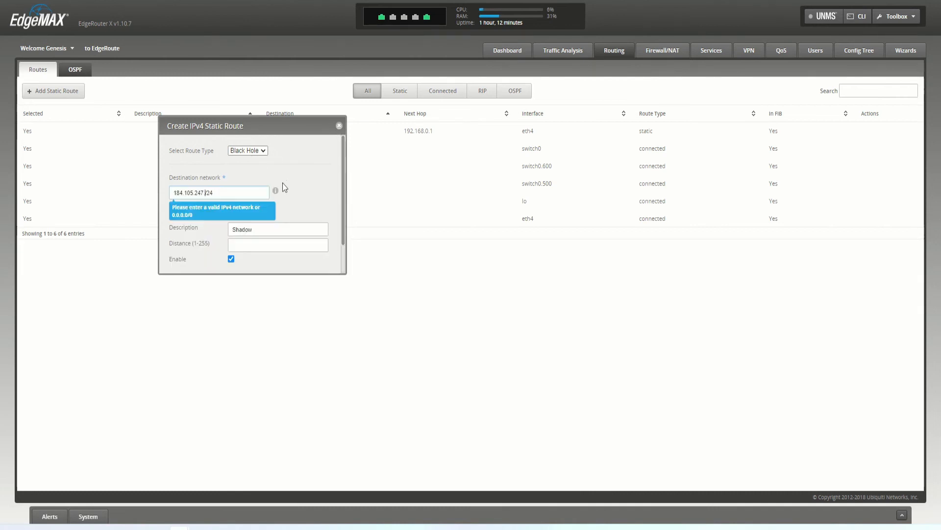
{"action": "type", "text": "0"}
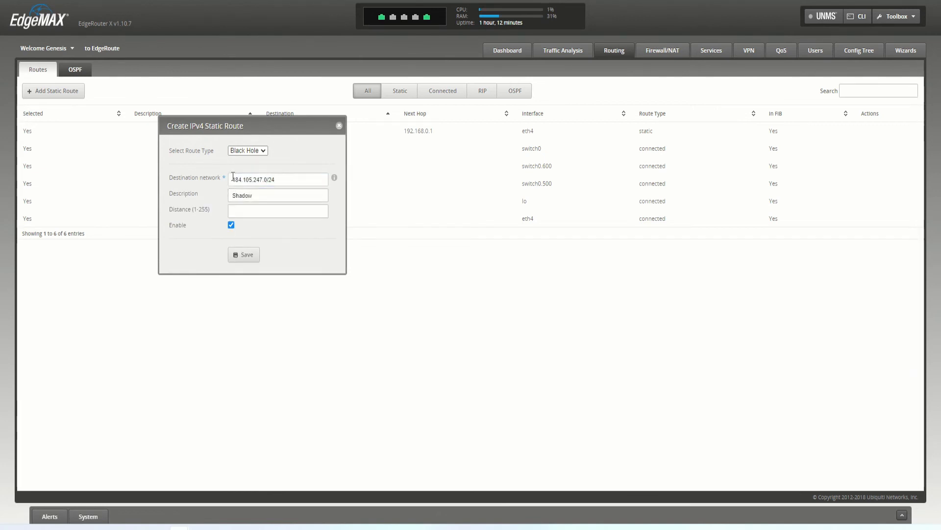
{"action": "left_click_drag", "start_coordinate": [262, 178], "coordinate": [232, 178]}
{"action": "left_click", "coordinate": [267, 178]}
{"action": "left_click", "coordinate": [242, 256]}
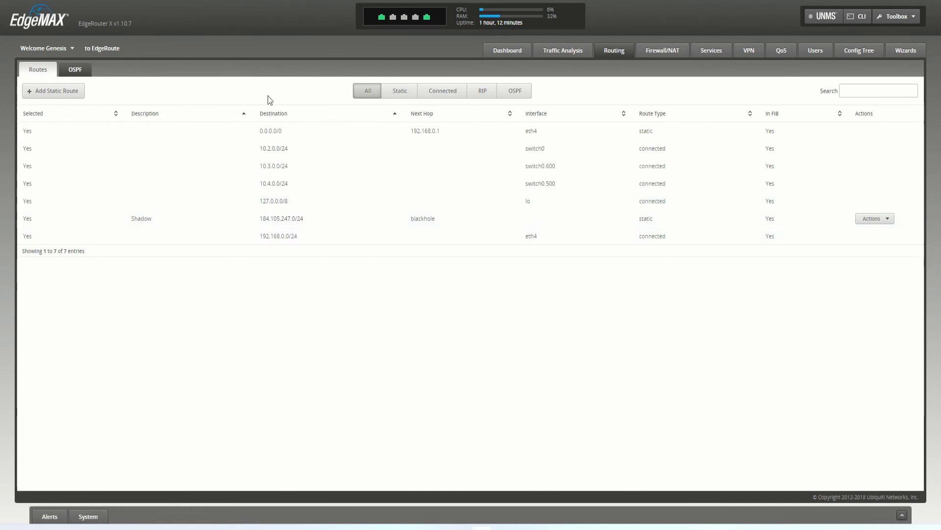
Copy the Shadow route's destination address into a new ping test and change the destination host to 184.105.247.199.
{"action": "left_click_drag", "start_coordinate": [260, 218], "coordinate": [293, 221]}
{"action": "right_click", "coordinate": [293, 221]}
{"action": "left_click", "coordinate": [315, 228]}
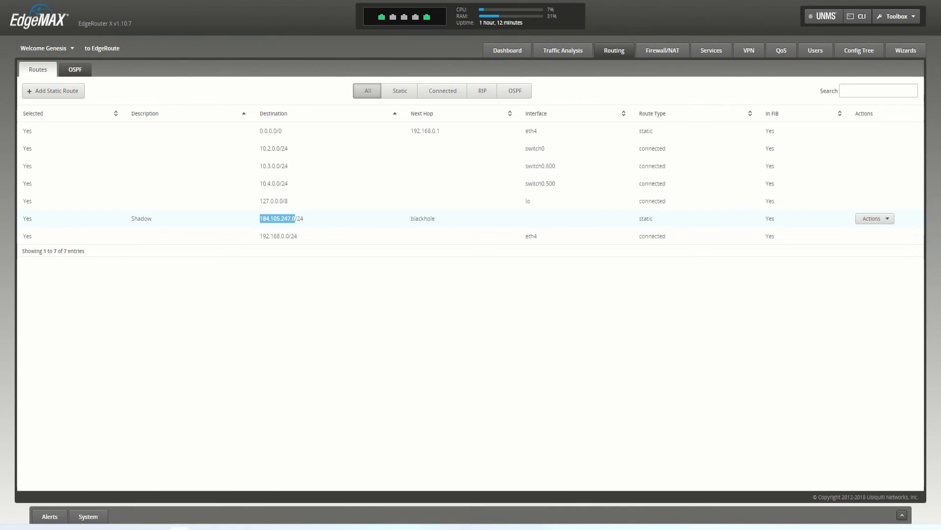
{"action": "left_click", "coordinate": [909, 18]}
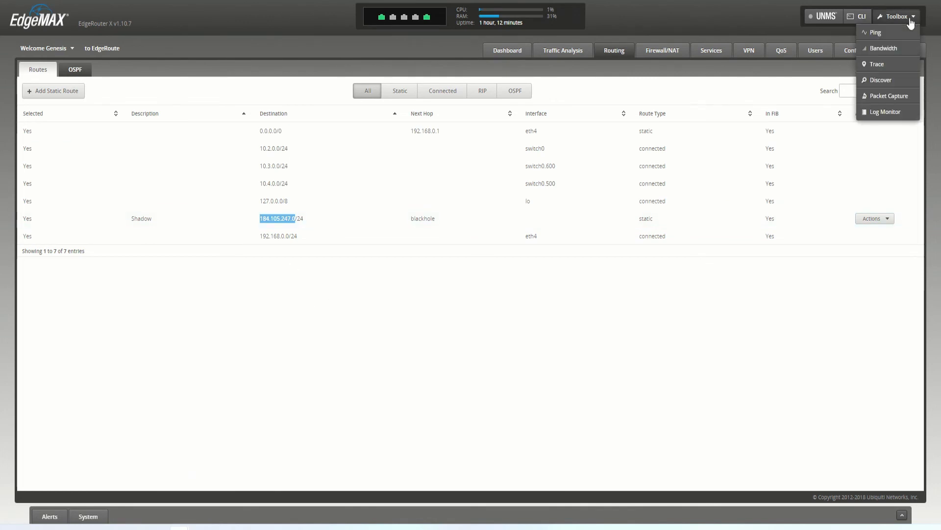
{"action": "left_click", "coordinate": [875, 32]}
{"action": "right_click", "coordinate": [475, 240]}
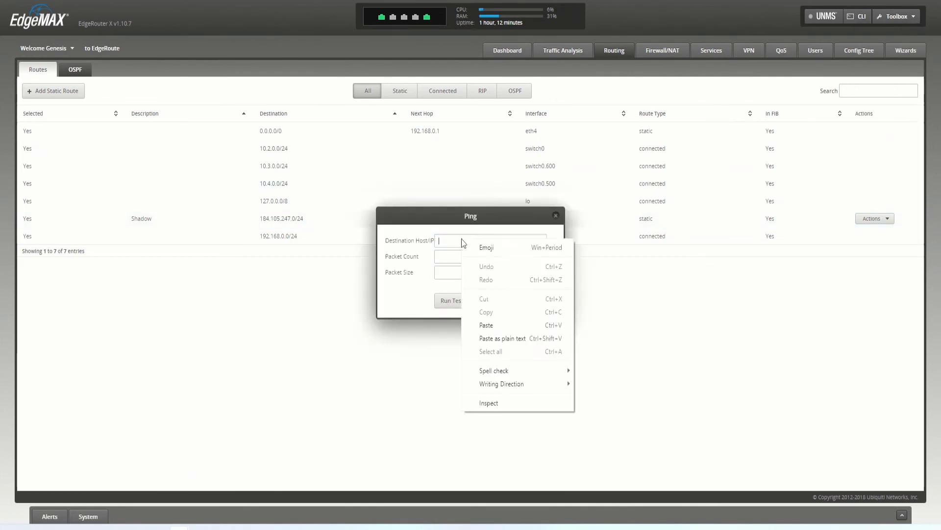
{"action": "left_click", "coordinate": [494, 323]}
{"action": "key", "text": "BackSpace"}
Run the ping test with packet count 4 and packet size 32, compare its result with the route list, and close the test.
{"action": "left_click", "coordinate": [449, 256]}
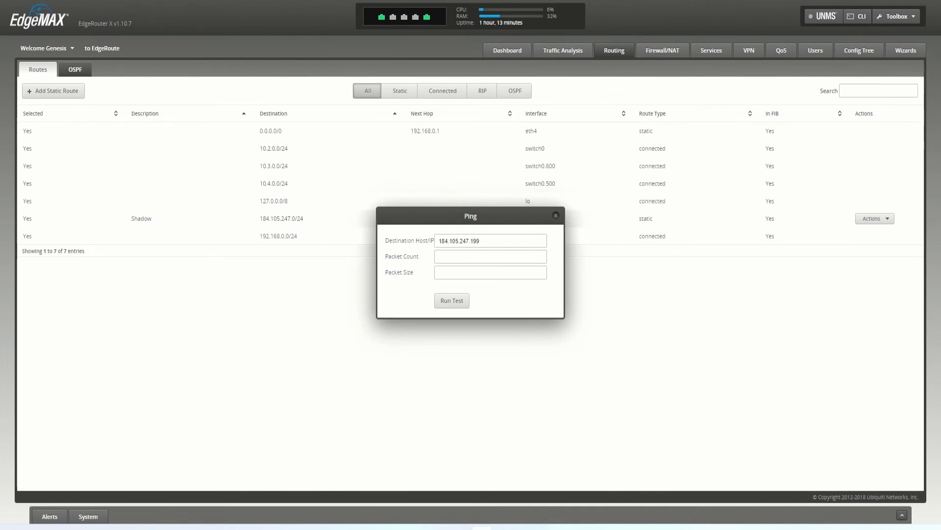
{"action": "left_click", "coordinate": [470, 259]}
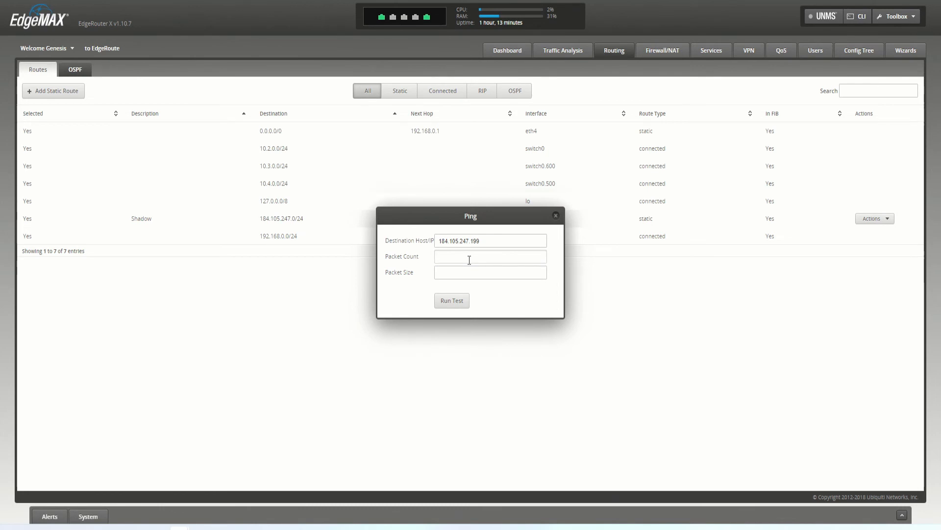
{"action": "left_click", "coordinate": [455, 272]}
{"action": "left_click", "coordinate": [452, 256]}
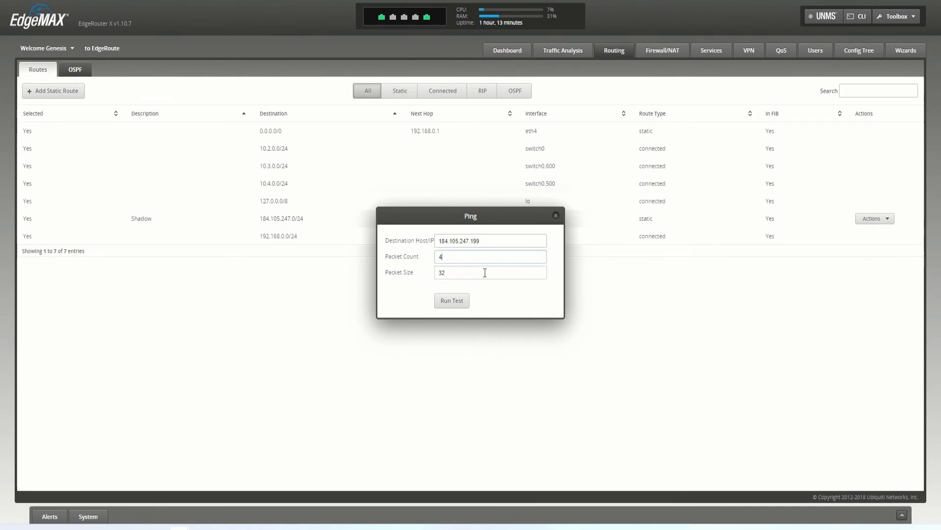
{"action": "left_click", "coordinate": [454, 301]}
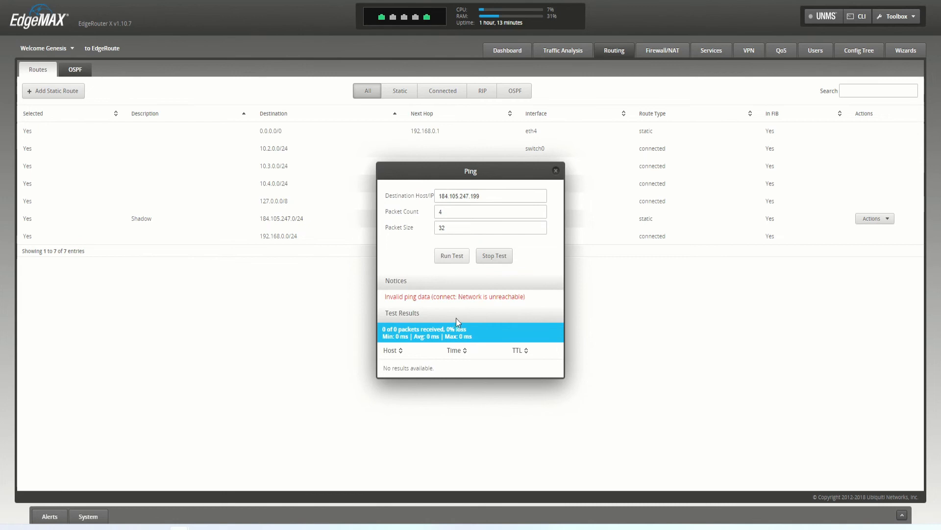
{"action": "left_click_drag", "start_coordinate": [434, 163], "coordinate": [243, 86]}
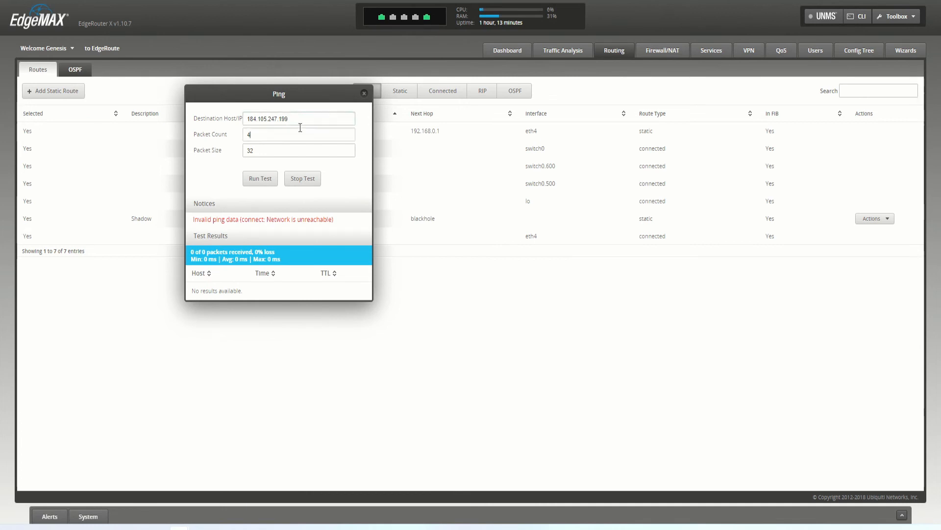
{"action": "left_click_drag", "start_coordinate": [283, 90], "coordinate": [238, 250]}
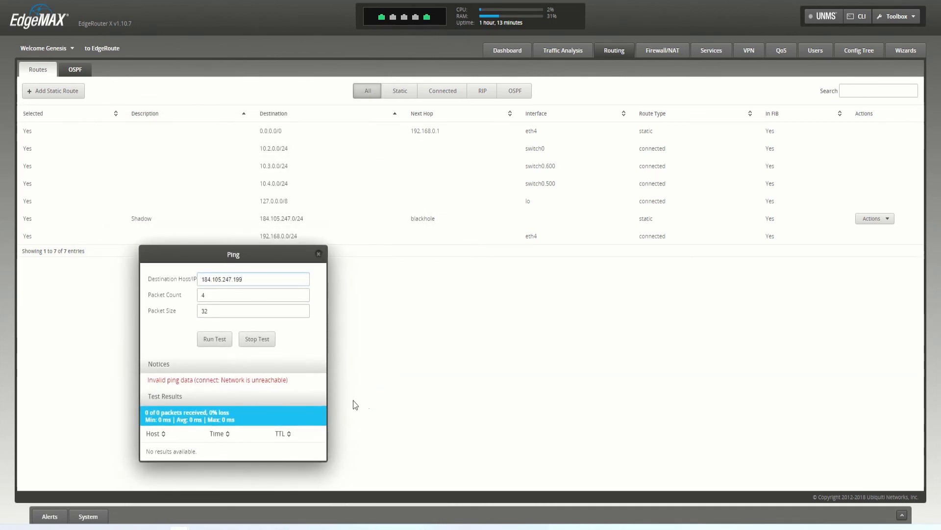
{"action": "left_click", "coordinate": [318, 253]}
{"action": "left_click", "coordinate": [53, 91]}
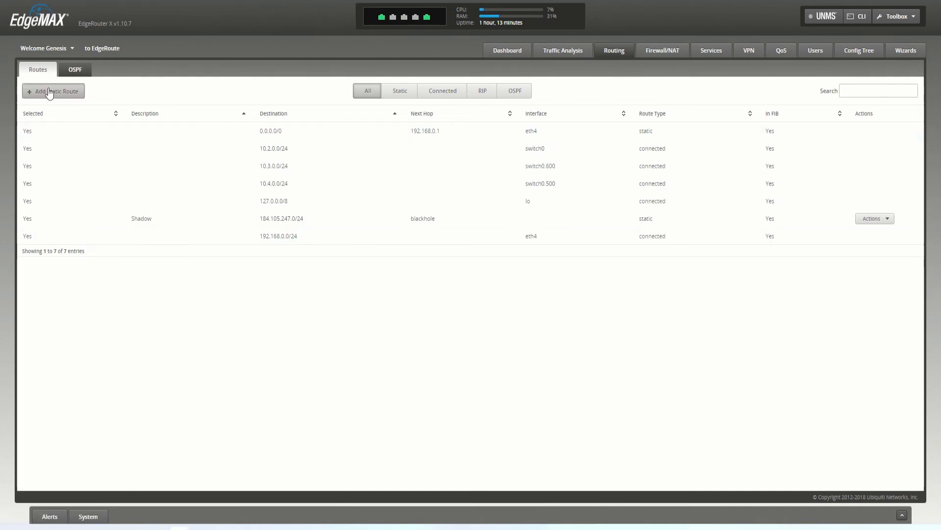
{"action": "left_click_drag", "start_coordinate": [432, 182], "coordinate": [222, 82]}
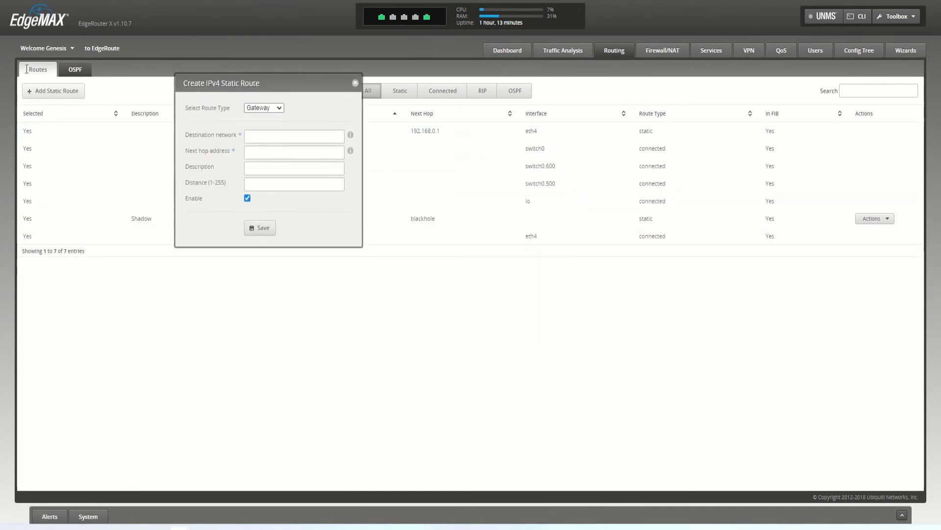
{"action": "left_click", "coordinate": [262, 109]}
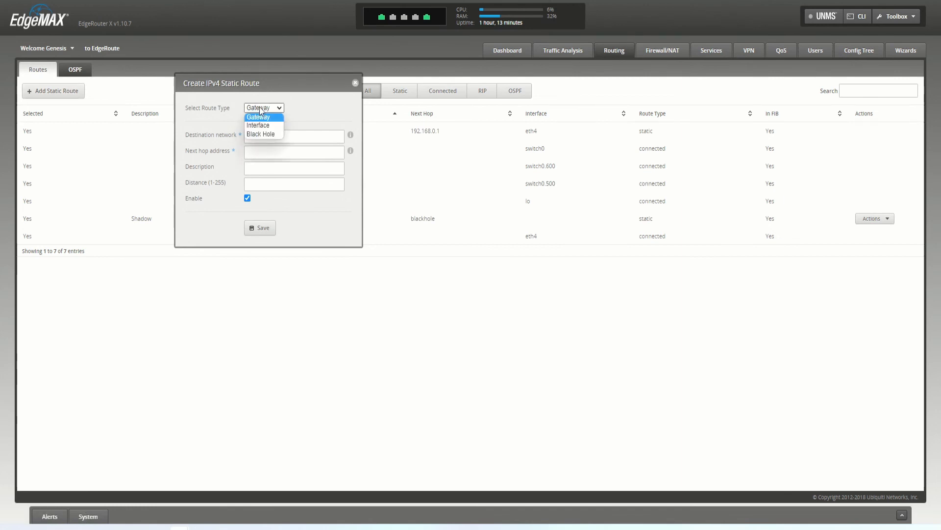
{"action": "left_click", "coordinate": [267, 136]}
{"action": "left_click", "coordinate": [294, 137]}
{"action": "left_click", "coordinate": [263, 138]}
{"action": "left_click", "coordinate": [286, 138]}
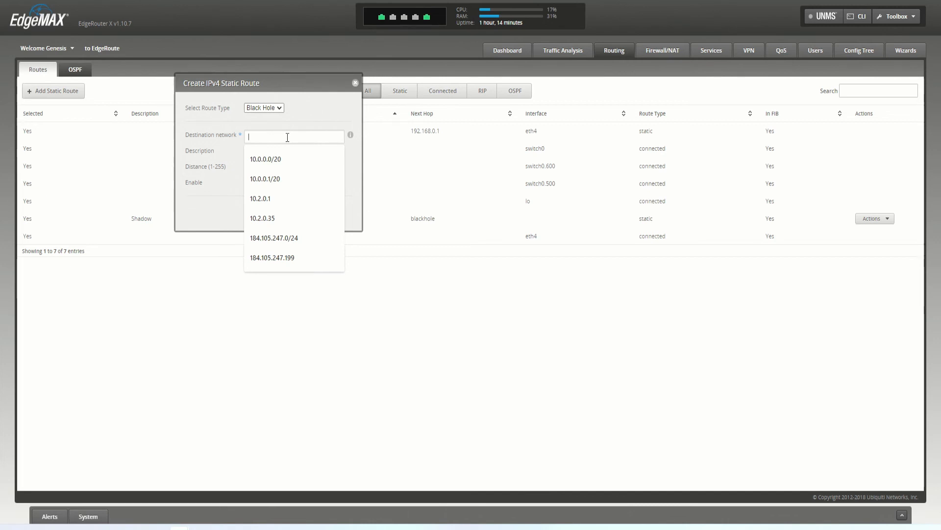
{"action": "left_click", "coordinate": [309, 110]}
{"action": "left_click", "coordinate": [270, 137]}
{"action": "left_click", "coordinate": [333, 125]}
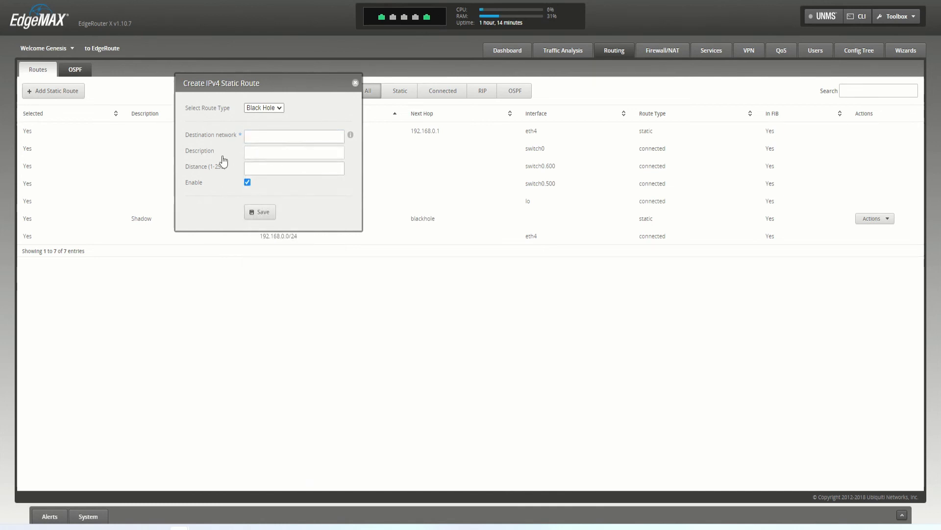
{"action": "left_click", "coordinate": [283, 151]}
{"action": "left_click", "coordinate": [245, 158]}
{"action": "left_click", "coordinate": [355, 83]}
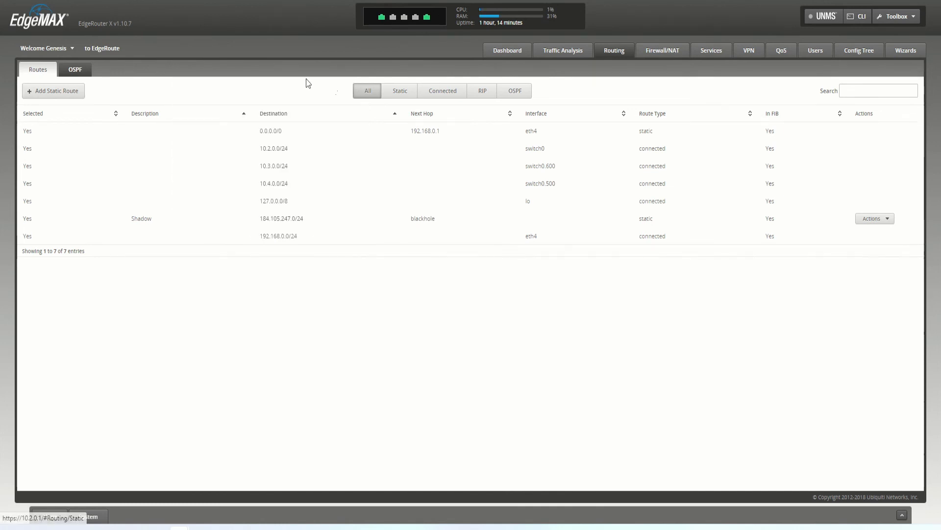
Check the available route types and the Gateway fields in a new static route form without creating a route.
{"action": "left_click", "coordinate": [58, 94]}
{"action": "left_click_drag", "start_coordinate": [451, 181], "coordinate": [117, 48]}
{"action": "left_click", "coordinate": [128, 73]}
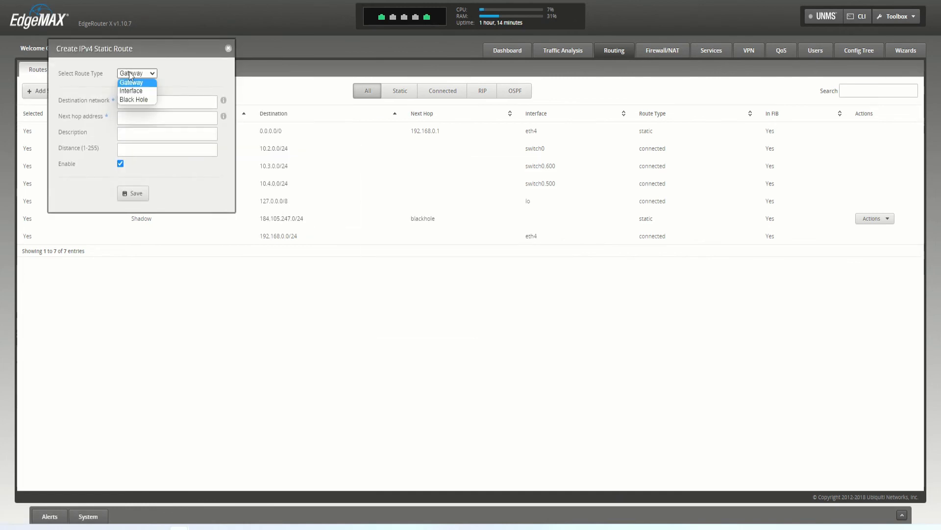
{"action": "left_click", "coordinate": [136, 80]}
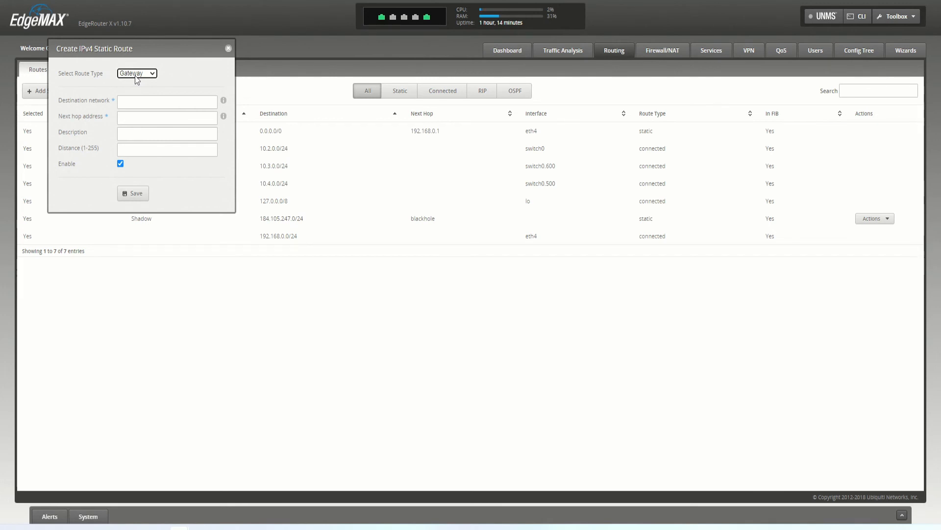
{"action": "left_click", "coordinate": [136, 75]}
{"action": "left_click", "coordinate": [98, 69]}
{"action": "left_click_drag", "start_coordinate": [181, 44], "coordinate": [276, 156]}
{"action": "left_click", "coordinate": [267, 215]}
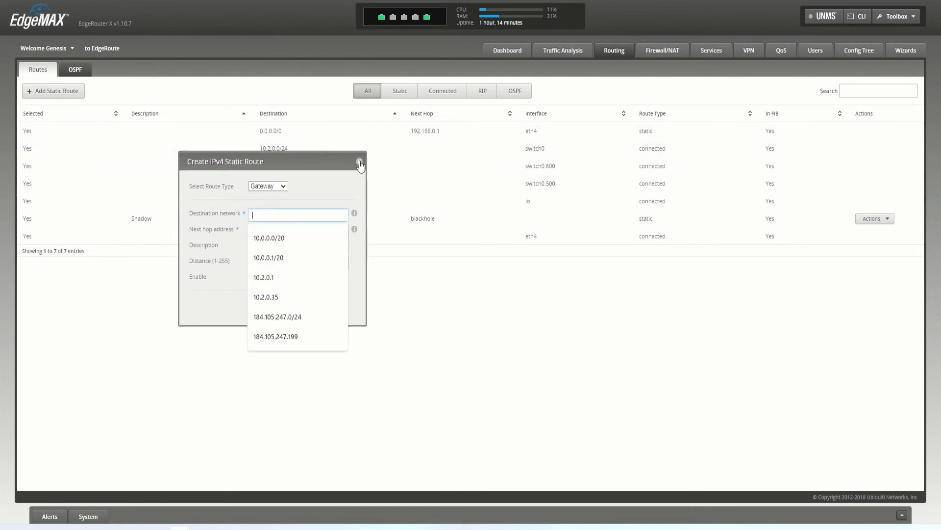
{"action": "left_click", "coordinate": [360, 163]}
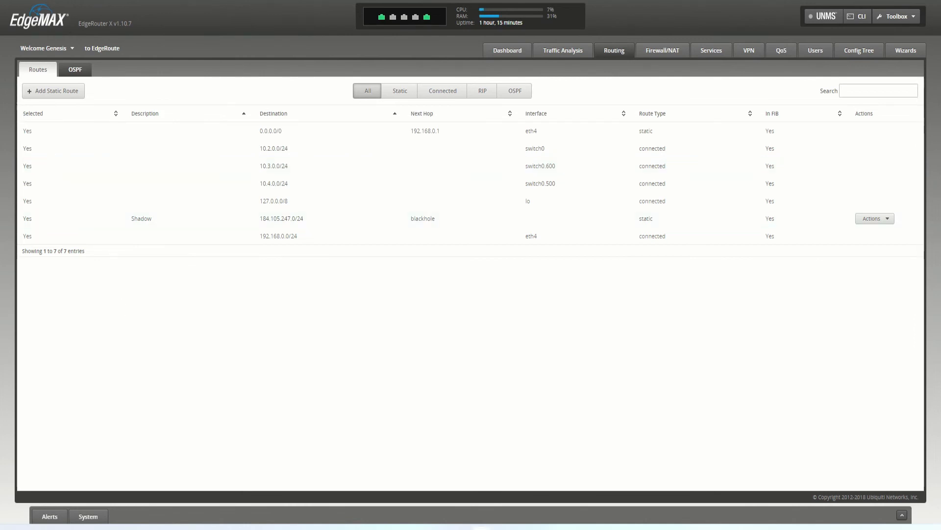
{"action": "left_click_drag", "start_coordinate": [0, 186], "coordinate": [444, 111]}
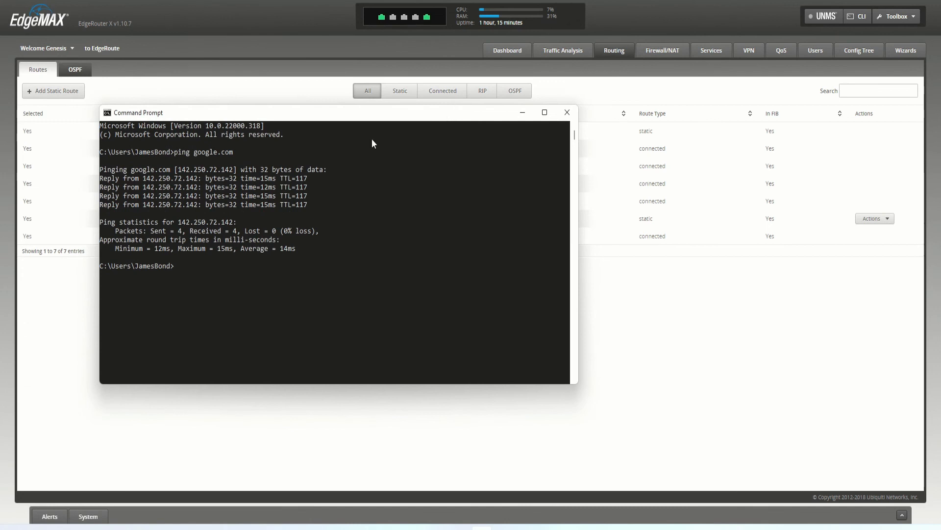
{"action": "left_click", "coordinate": [210, 268]}
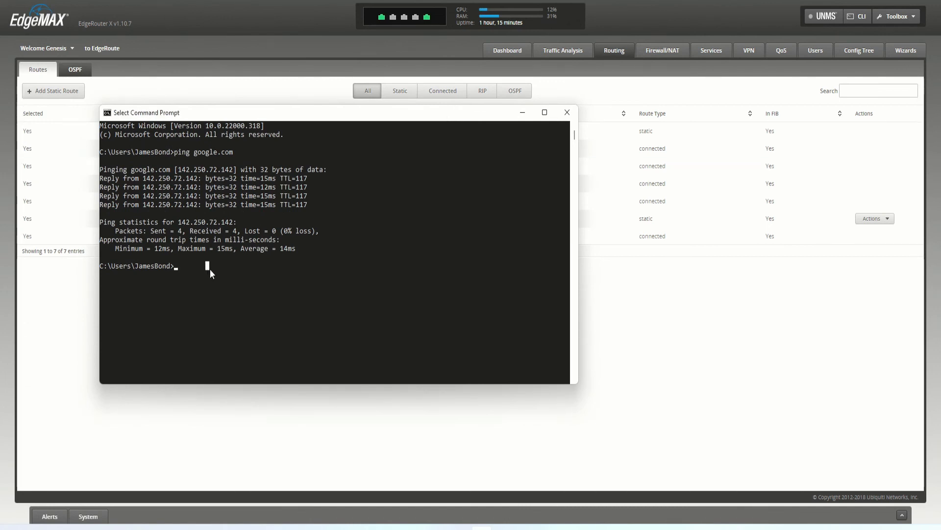
{"action": "type", "text": "ping "}
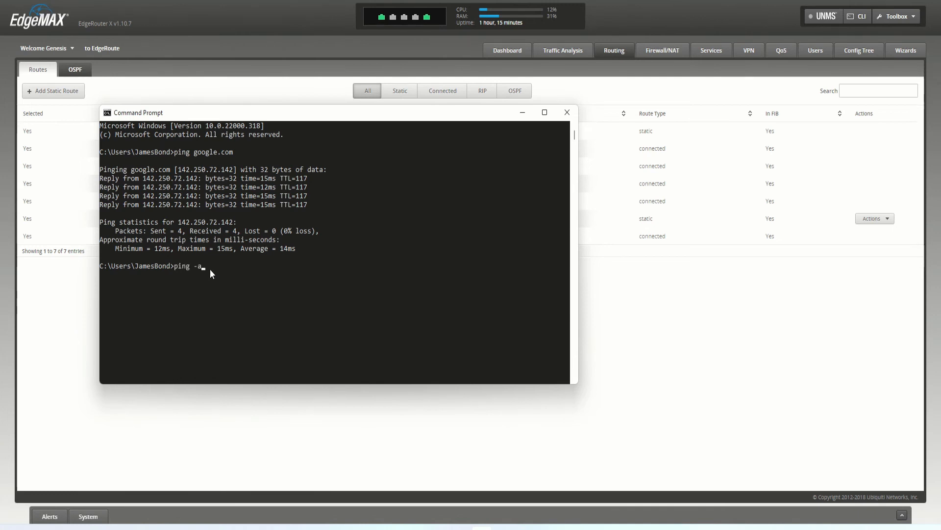
{"action": "type", "text": "-a www.shadowserver.org"}
{"action": "key", "text": "Return"}
Stop the running ping and copy the replying address 72.52.15.18 from the Command Prompt output.
{"action": "left_click", "coordinate": [172, 302]}
{"action": "left_click_drag", "start_coordinate": [140, 305], "coordinate": [155, 301]}
{"action": "mouse_move", "coordinate": [229, 118]}
{"action": "left_mouse_down"}
{"action": "mouse_move", "coordinate": [183, 124]}
{"action": "mouse_move", "coordinate": [239, 105]}
{"action": "left_mouse_up"}
{"action": "left_click", "coordinate": [219, 306]}
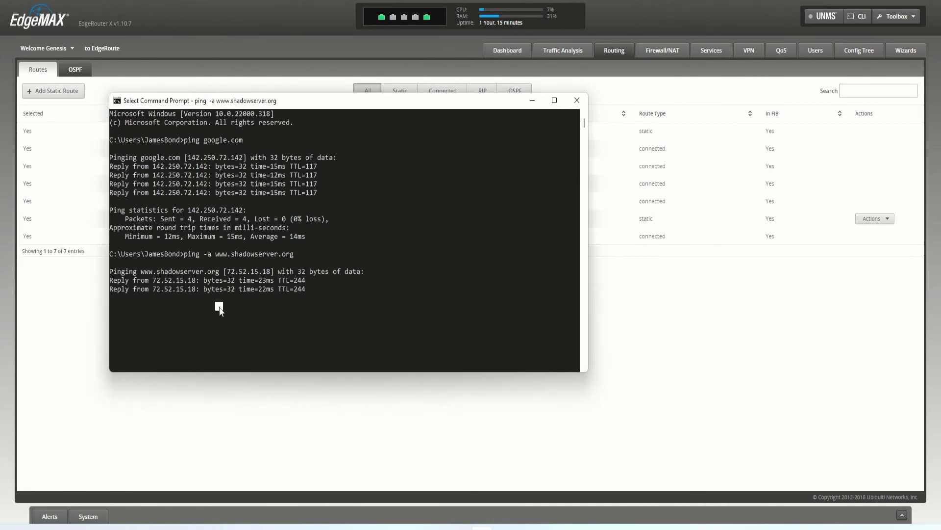
{"action": "key", "text": "ctrl+c"}
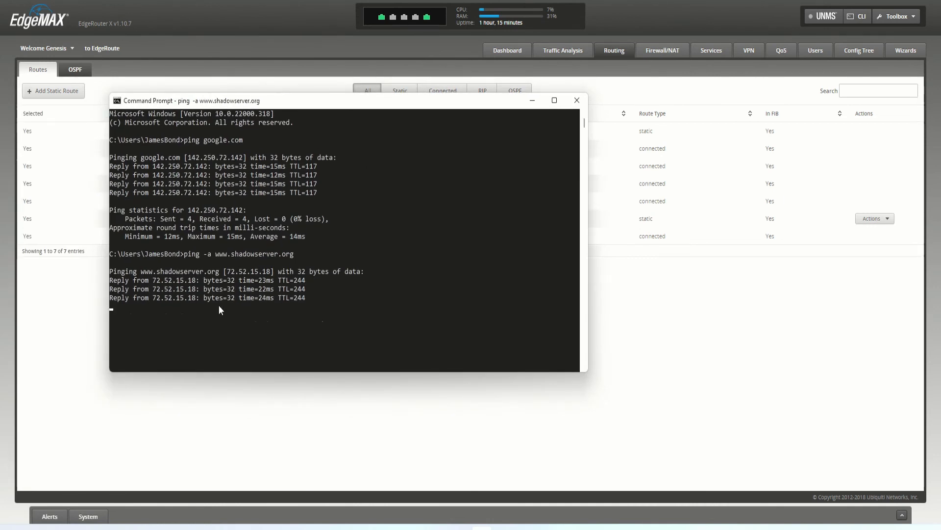
{"action": "key", "text": "ctrl+c"}
{"action": "key", "text": "ctrl+x"}
{"action": "left_click_drag", "start_coordinate": [225, 102], "coordinate": [300, 140]}
{"action": "mouse_move", "coordinate": [269, 338]}
{"action": "left_mouse_down"}
{"action": "mouse_move", "coordinate": [227, 337]}
{"action": "mouse_move", "coordinate": [270, 337]}
{"action": "mouse_move", "coordinate": [237, 339]}
{"action": "mouse_move", "coordinate": [258, 335]}
{"action": "left_mouse_up"}
{"action": "left_click", "coordinate": [227, 336]}
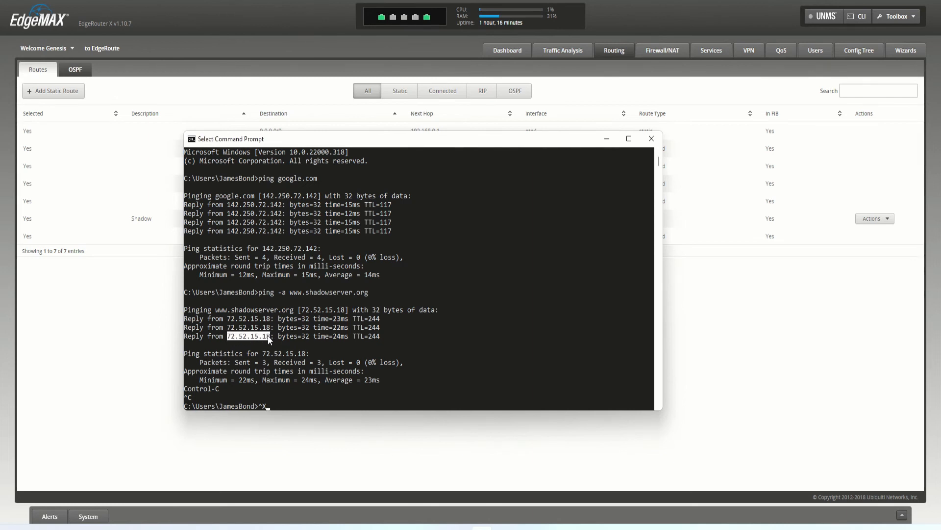
{"action": "key", "text": "ctrl+c"}
Start a new Black Hole static route on the EdgeRouter with the copied address as destination network, 72.52.15.18/24.
{"action": "left_click", "coordinate": [224, 80]}
{"action": "left_click", "coordinate": [53, 91]}
{"action": "left_click", "coordinate": [473, 208]}
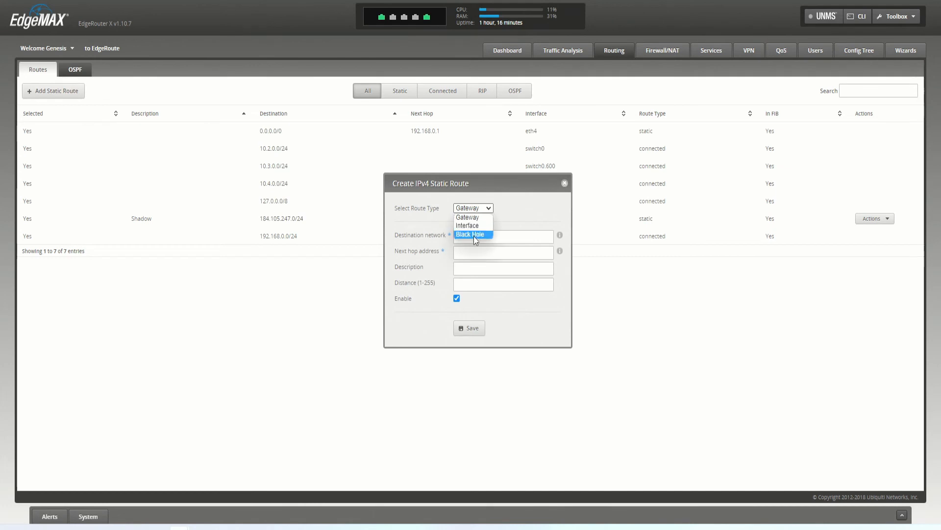
{"action": "left_click", "coordinate": [474, 235]}
{"action": "left_click", "coordinate": [480, 244]}
{"action": "key", "text": "ctrl+v"}
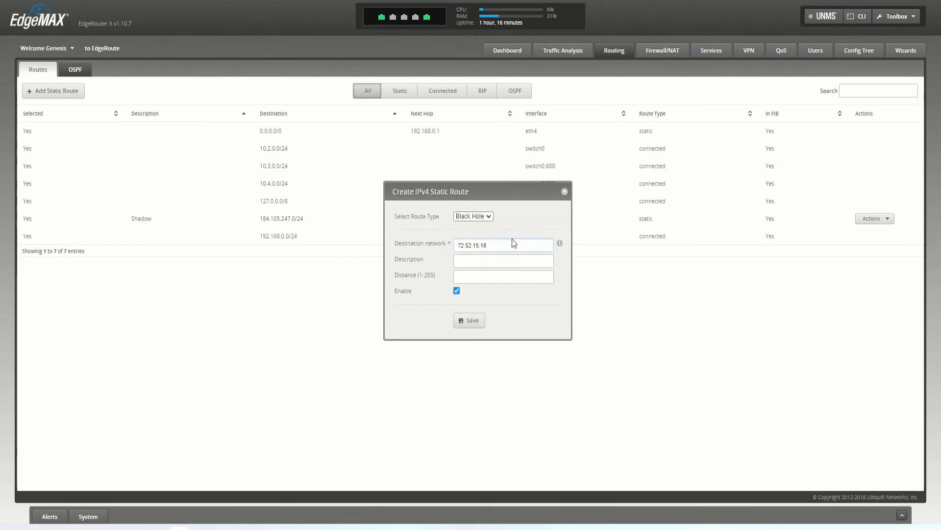
{"action": "left_click", "coordinate": [485, 260]}
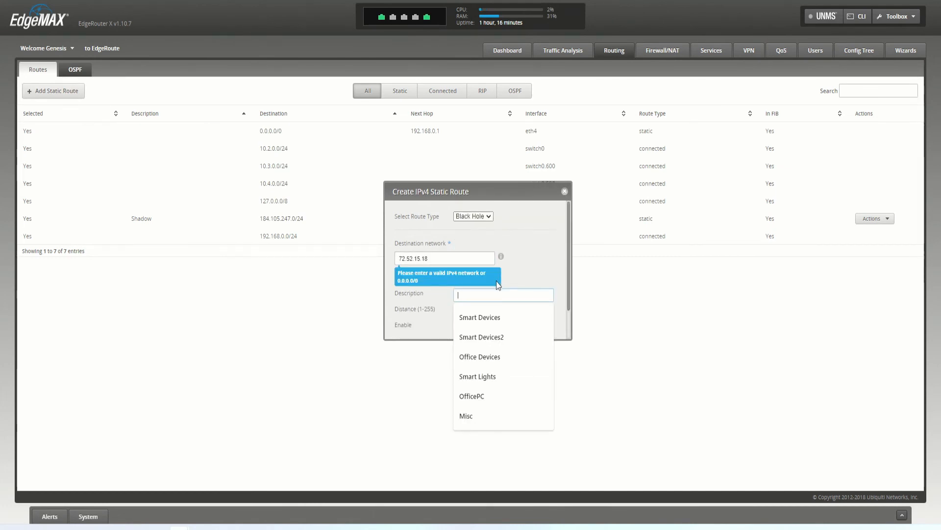
{"action": "left_click", "coordinate": [469, 253]}
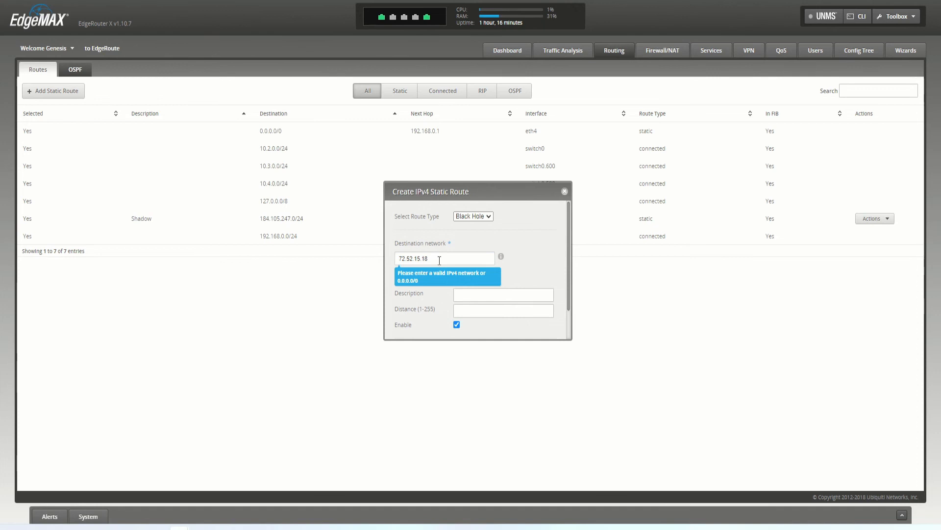
{"action": "type", "text": "/24"}
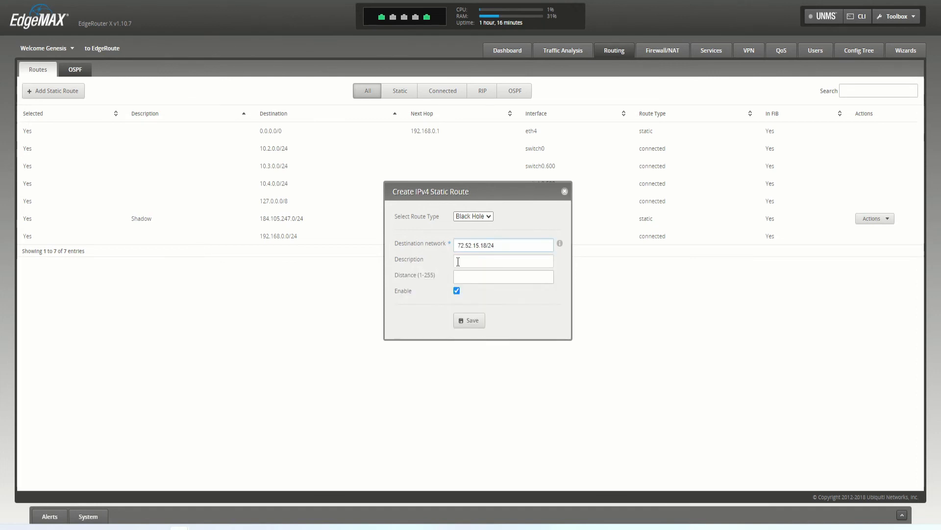
Set the new route's description to ShadowWebsite and try to save the route.
{"action": "left_click", "coordinate": [478, 260]}
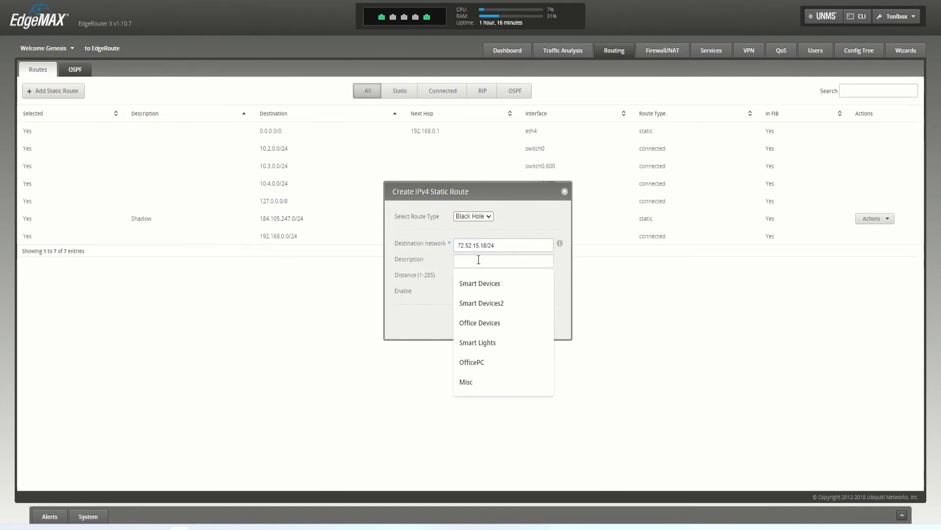
{"action": "type", "text": "S"}
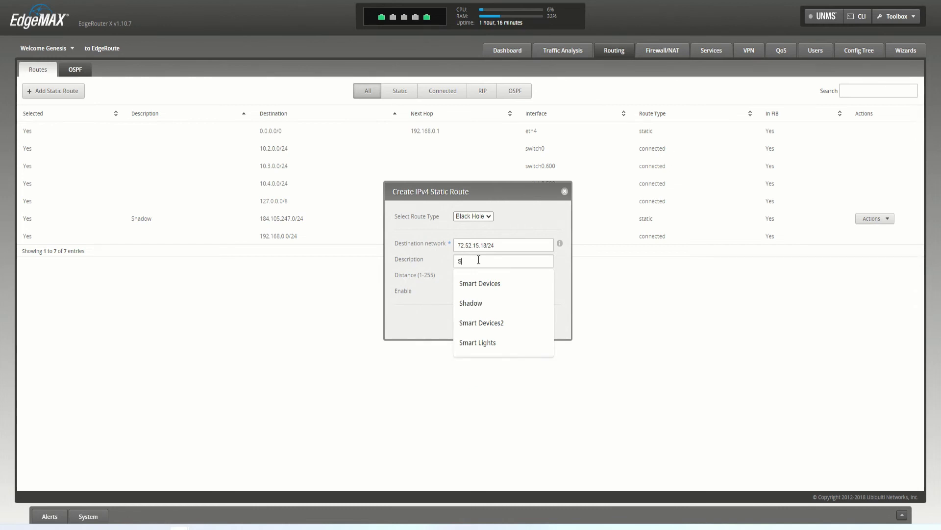
{"action": "type", "text": "hadow Serve"}
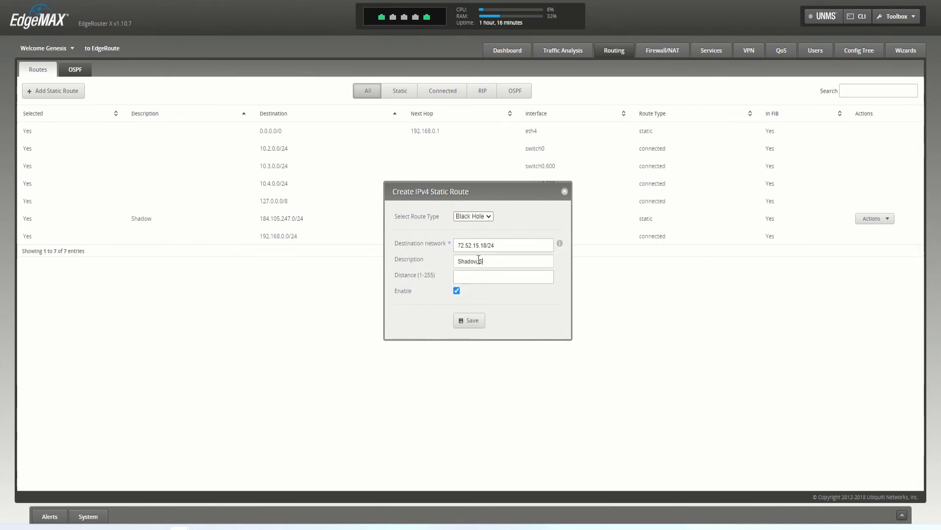
{"action": "key", "text": "BackSpace"}
{"action": "key", "text": "BackSpace"}
{"action": "key", "text": "BackSpace"}
{"action": "key", "text": "BackSpace"}
{"action": "key", "text": "BackSpace"}
{"action": "key", "text": "BackSpace"}
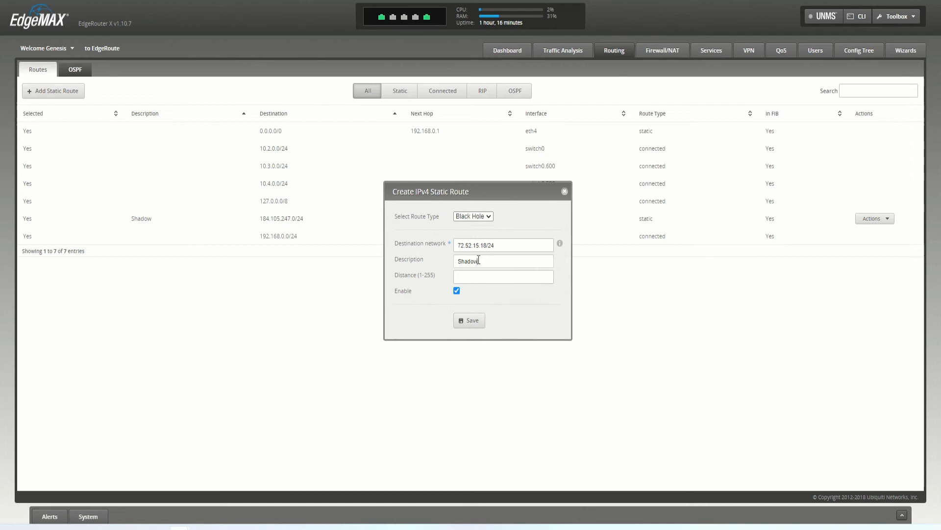
{"action": "type", "text": "Website"}
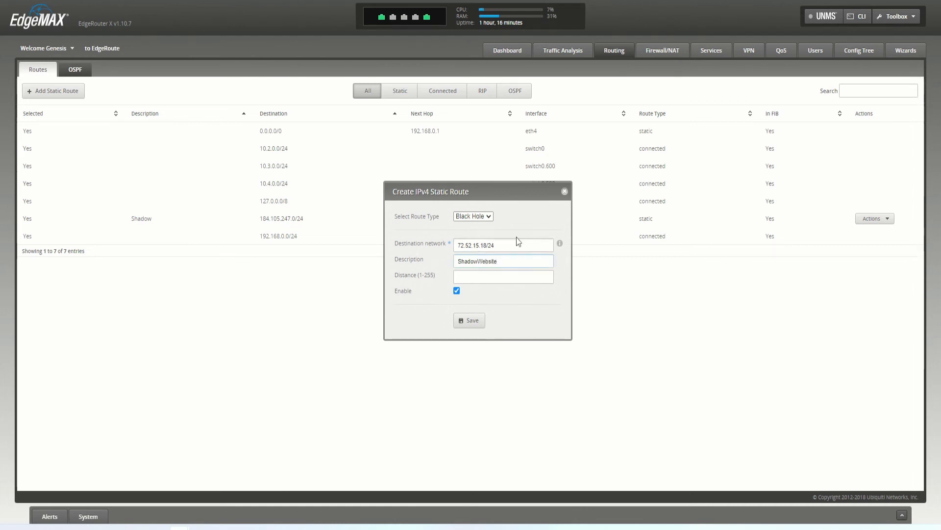
{"action": "left_click", "coordinate": [471, 322]}
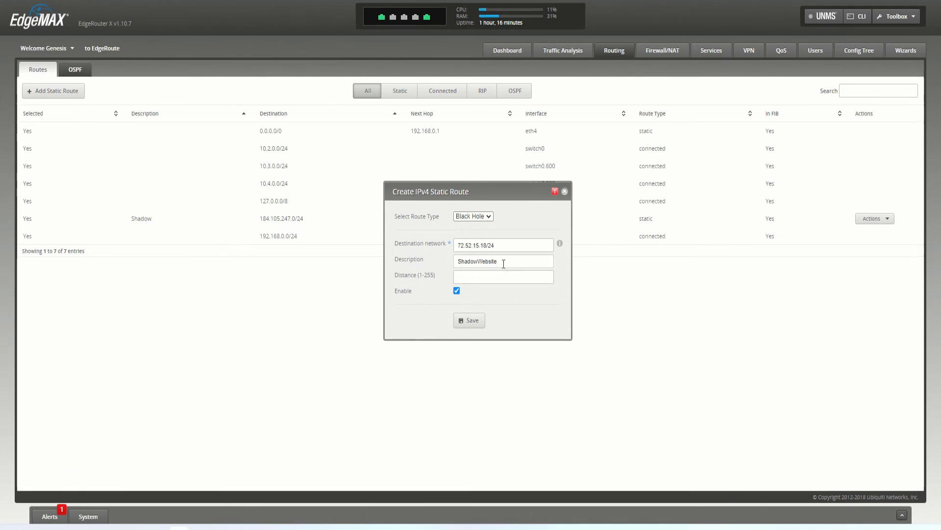
Correct the destination network to 72.52.15.0/24 and save the ShadowWebsite route.
{"action": "double_click", "coordinate": [483, 245]}
{"action": "type", "text": "0"}
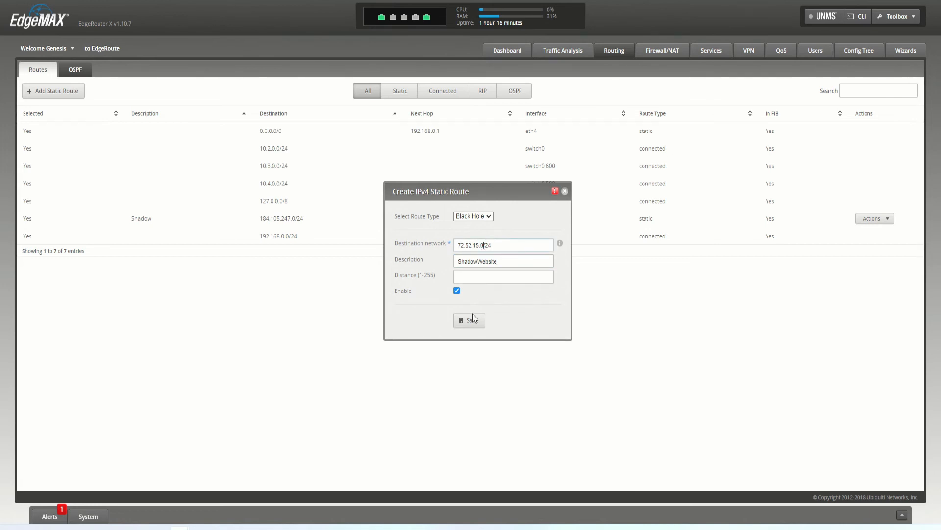
{"action": "left_click", "coordinate": [472, 321]}
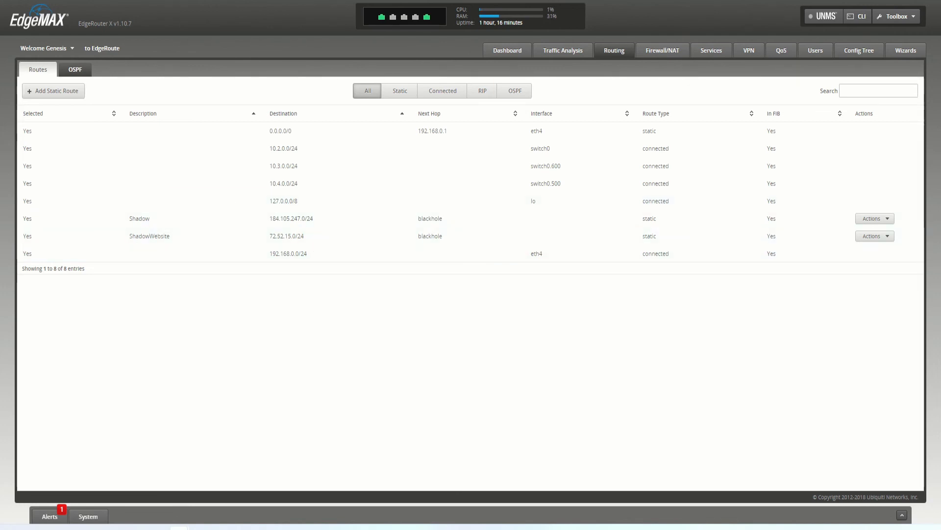
Copy the address 72.52.15.18 from Command Prompt into a new router ping test as the destination host.
{"action": "key", "text": "alt+Tab"}
{"action": "left_click", "coordinate": [324, 351]}
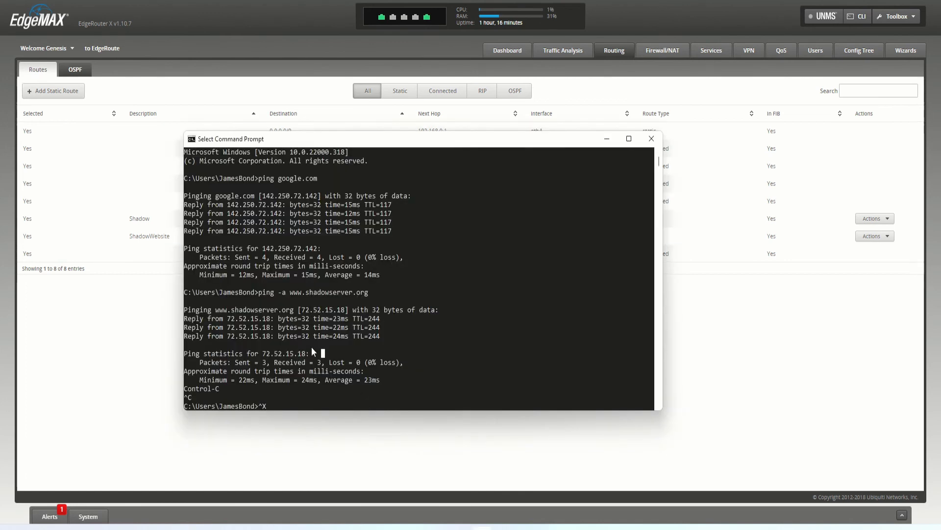
{"action": "left_click_drag", "start_coordinate": [270, 338], "coordinate": [228, 337]}
{"action": "key", "text": "ctrl+c"}
{"action": "left_click", "coordinate": [897, 17]}
{"action": "left_click", "coordinate": [876, 31]}
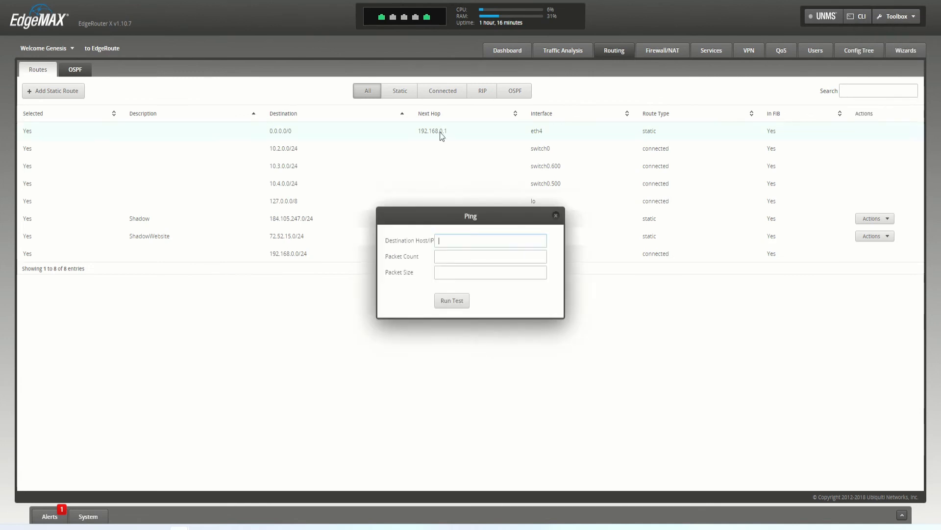
{"action": "key", "text": "ctrl+v"}
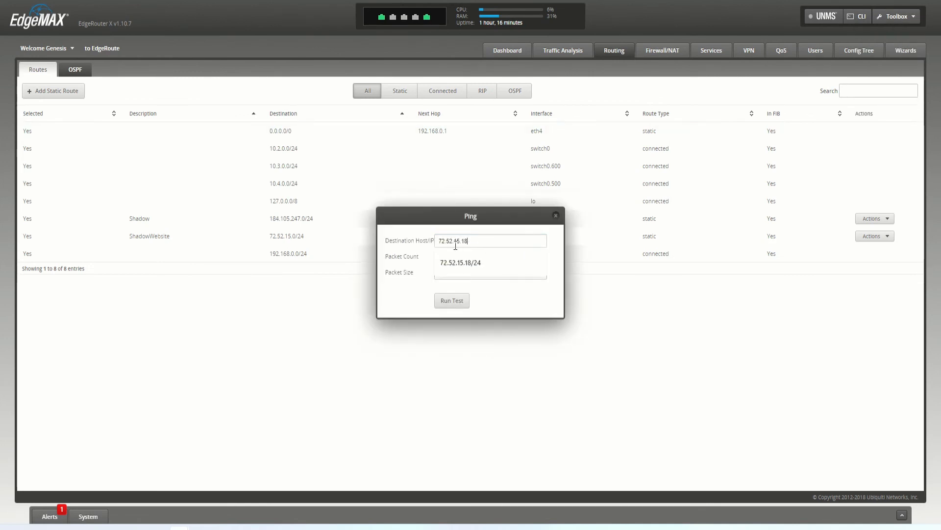
{"action": "key", "text": "Home"}
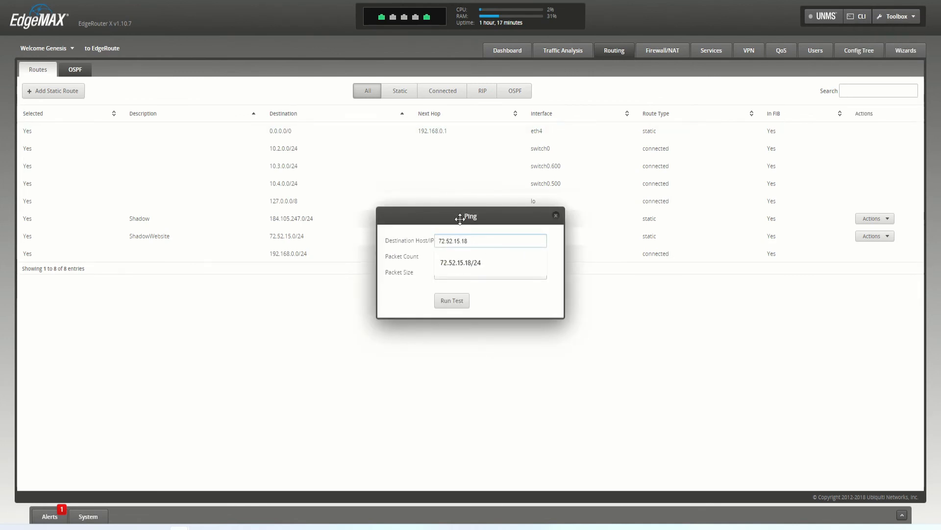
Set the packet count to 4 and the packet size to 32, and run the ping test.
{"action": "left_click", "coordinate": [450, 256]}
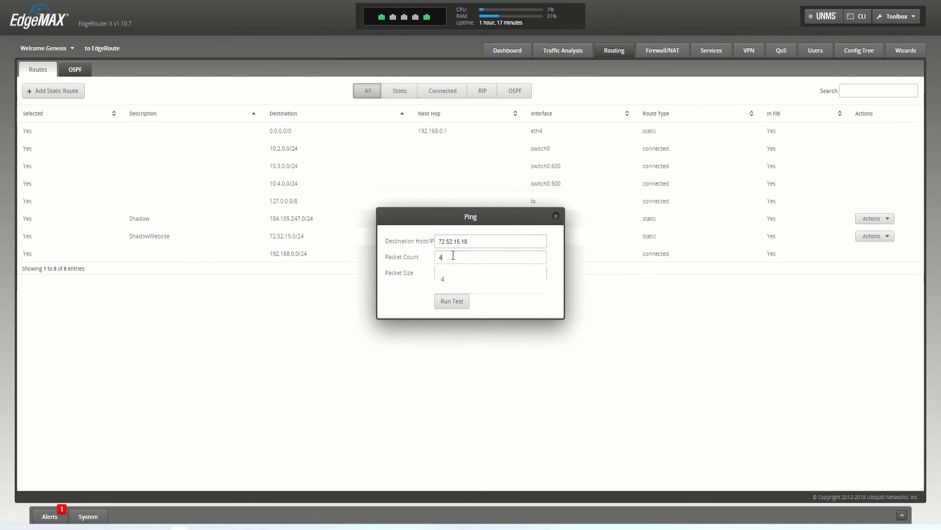
{"action": "left_click", "coordinate": [458, 272]}
{"action": "left_click", "coordinate": [458, 300]}
{"action": "left_click", "coordinate": [447, 301]}
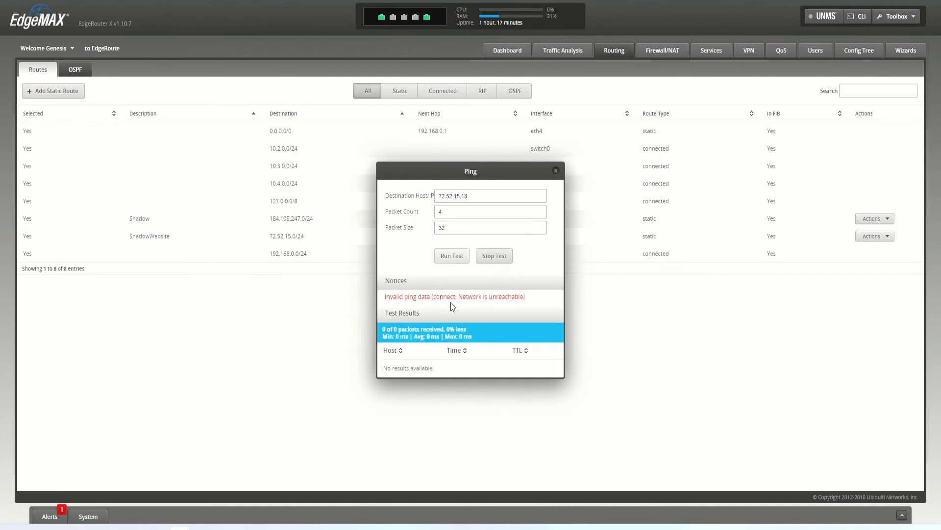
Check the ping test's notice beside the route list and try loading the Shadowserver website in the browser.
{"action": "left_click_drag", "start_coordinate": [387, 170], "coordinate": [225, 77]}
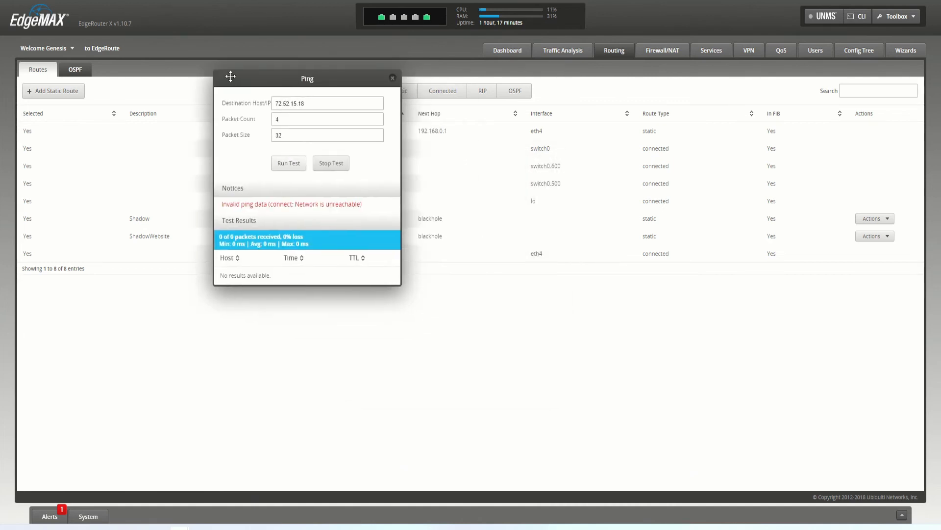
{"action": "left_click_drag", "start_coordinate": [295, 204], "coordinate": [229, 210]}
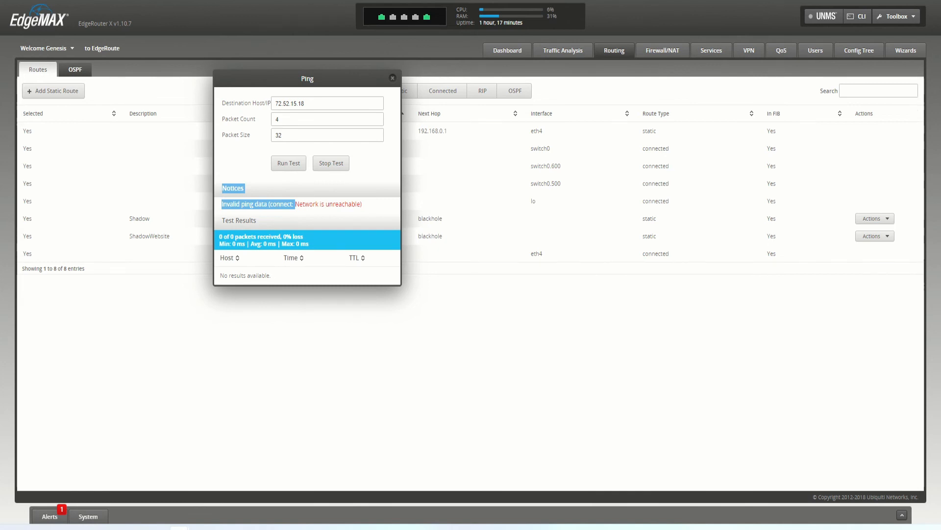
{"action": "left_click_drag", "start_coordinate": [0, 216], "coordinate": [0, 191]}
{"action": "left_click_drag", "start_coordinate": [0, 3], "coordinate": [508, 1]}
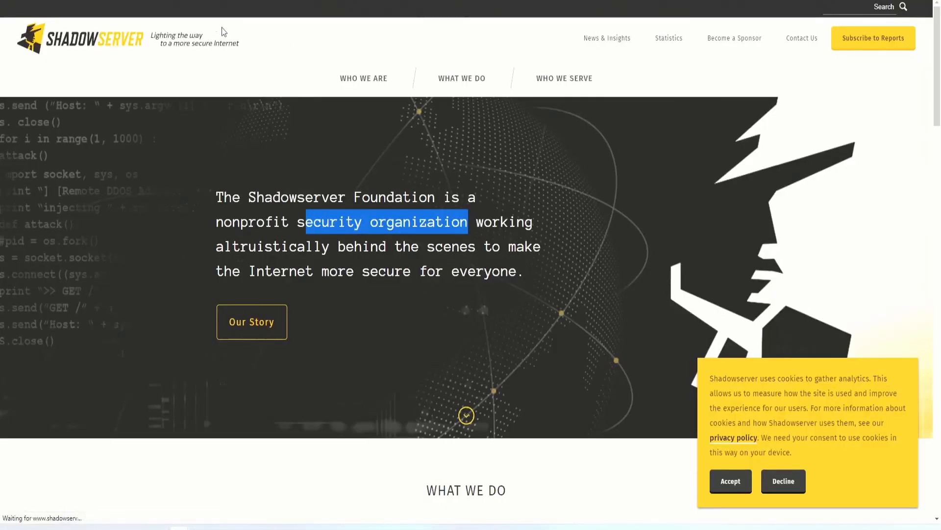
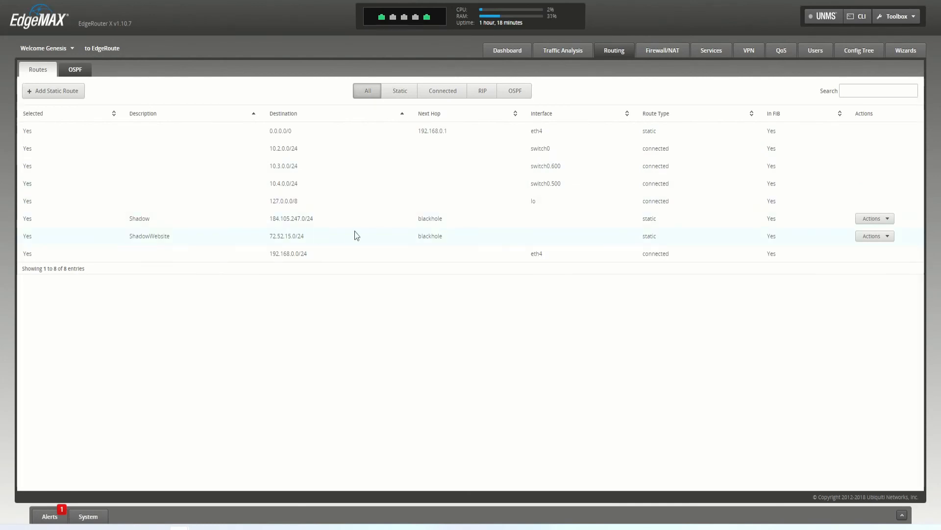
Review the ShadowWebsite route's configuration and close it without changes.
{"action": "left_click", "coordinate": [863, 237]}
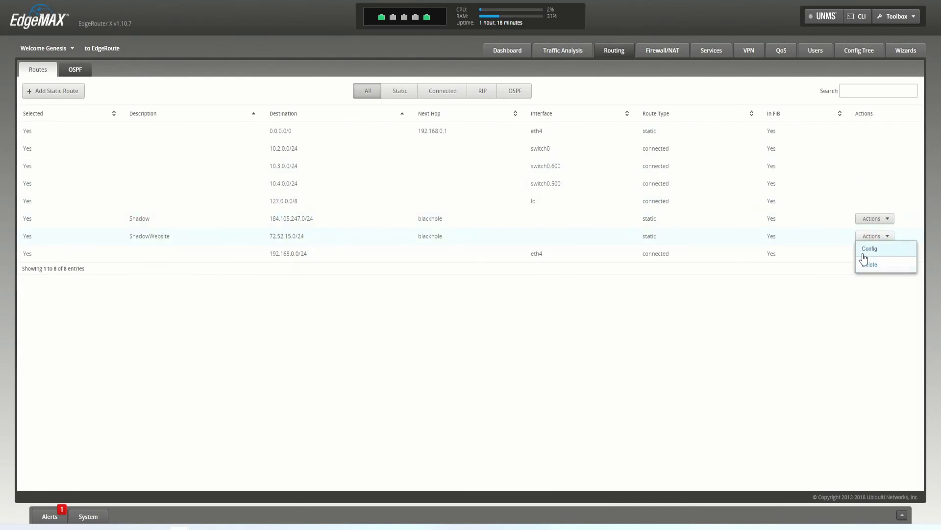
{"action": "left_click", "coordinate": [864, 249]}
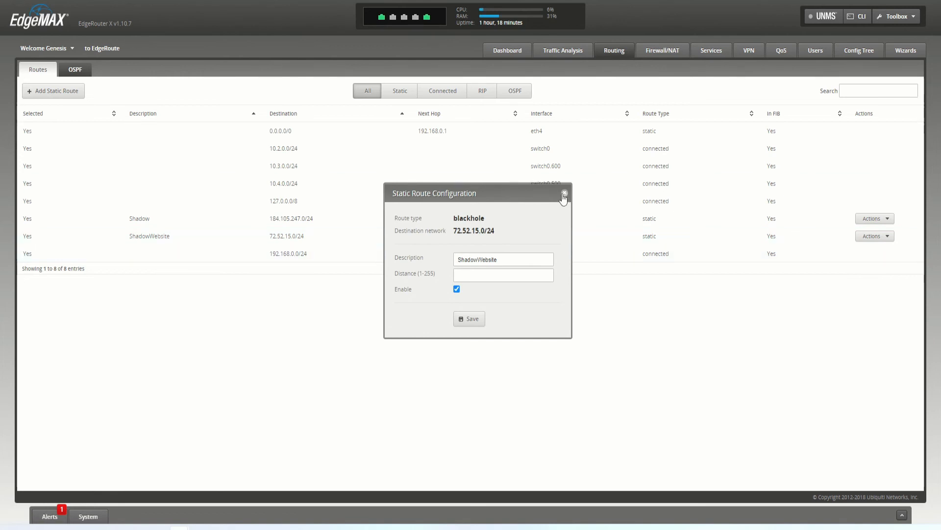
{"action": "left_click", "coordinate": [562, 193]}
Delete the ShadowWebsite static route for 72.52.15.0/24 and confirm the deletion.
{"action": "left_click", "coordinate": [865, 237]}
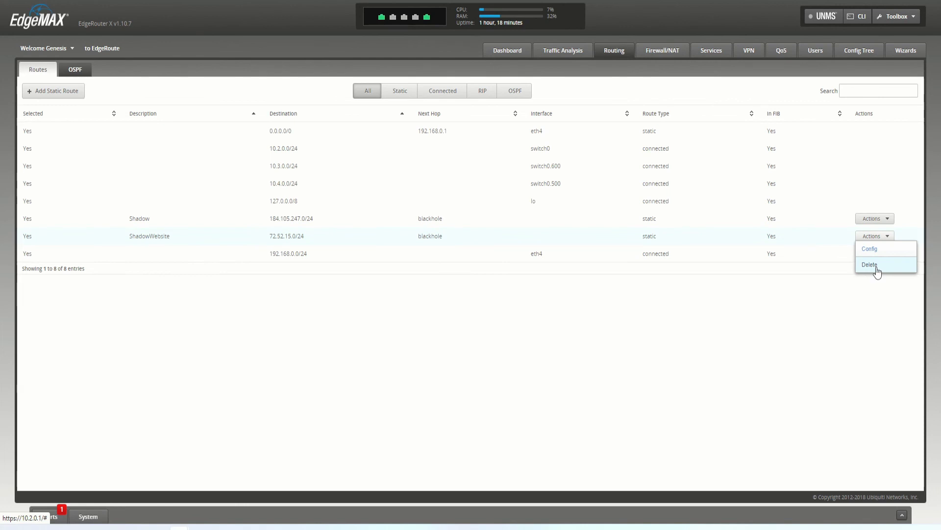
{"action": "left_click", "coordinate": [137, 242]}
{"action": "left_click_drag", "start_coordinate": [129, 237], "coordinate": [170, 237]}
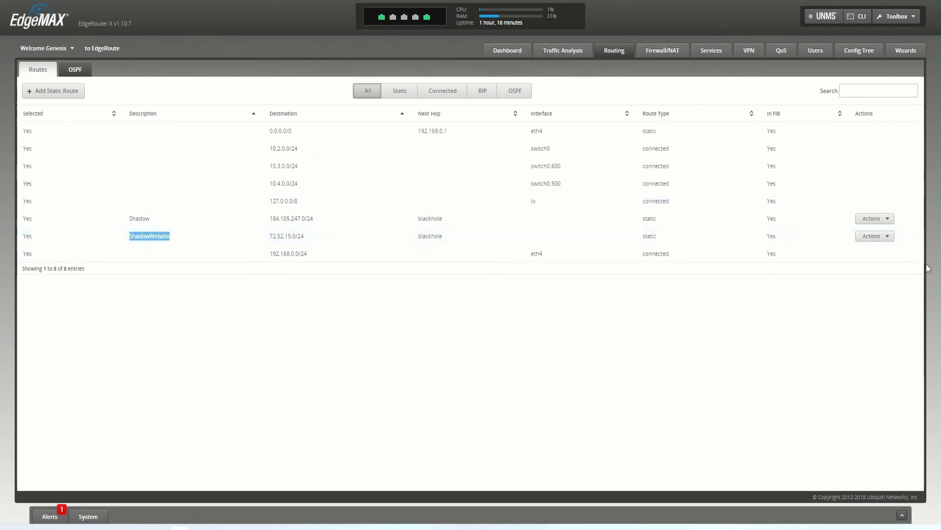
{"action": "left_click", "coordinate": [873, 236]}
{"action": "left_click", "coordinate": [884, 267]}
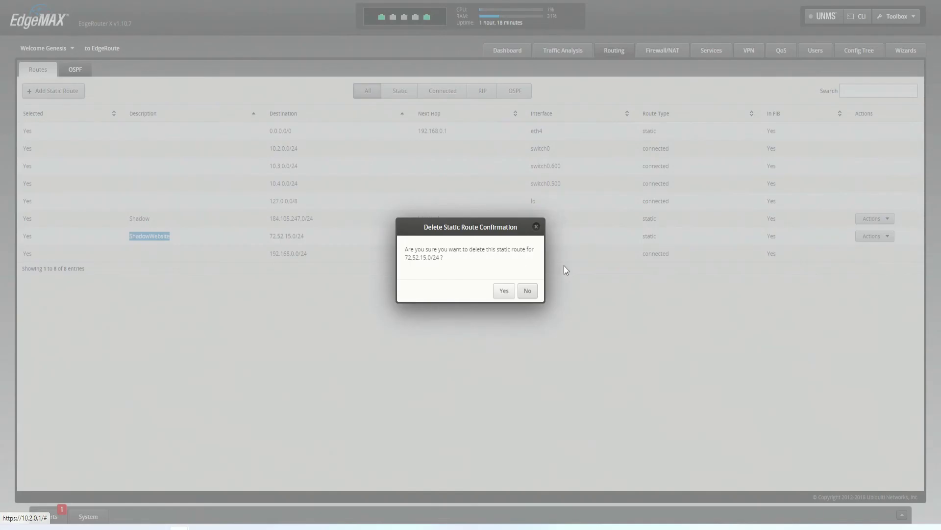
{"action": "left_click", "coordinate": [504, 290]}
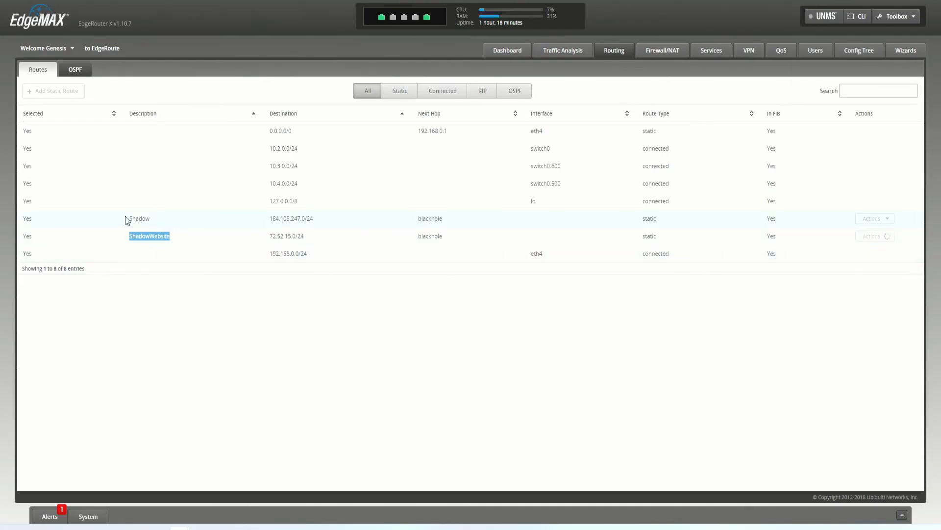
Examine the description and destination of the remaining Shadow black hole route in the route list.
{"action": "left_click_drag", "start_coordinate": [304, 219], "coordinate": [257, 218]}
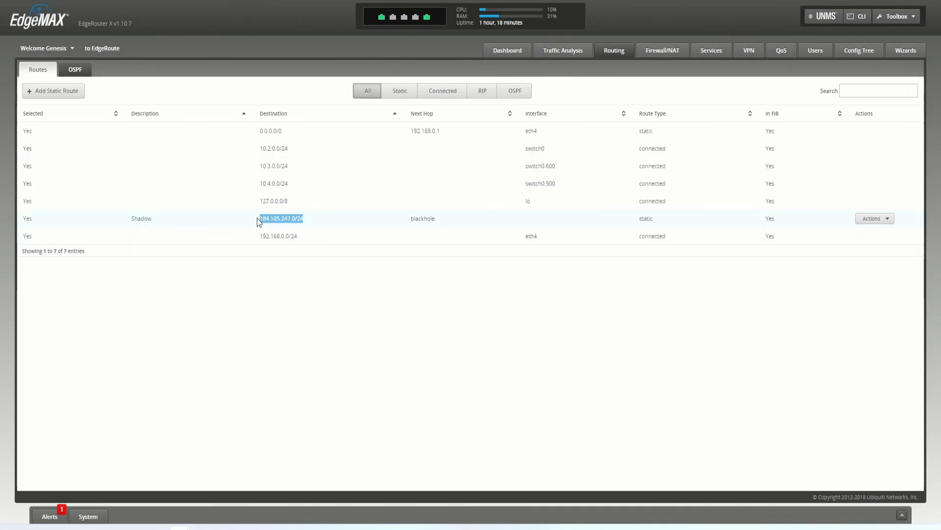
{"action": "left_click_drag", "start_coordinate": [123, 220], "coordinate": [256, 219]}
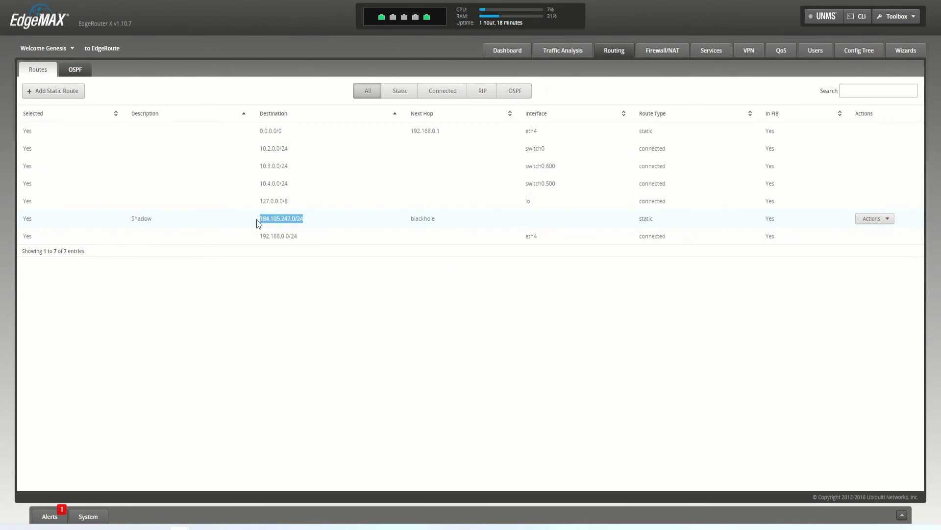
{"action": "left_click_drag", "start_coordinate": [130, 221], "coordinate": [179, 223]}
{"action": "left_click", "coordinate": [282, 220]}
{"action": "left_click_drag", "start_coordinate": [304, 219], "coordinate": [260, 219]}
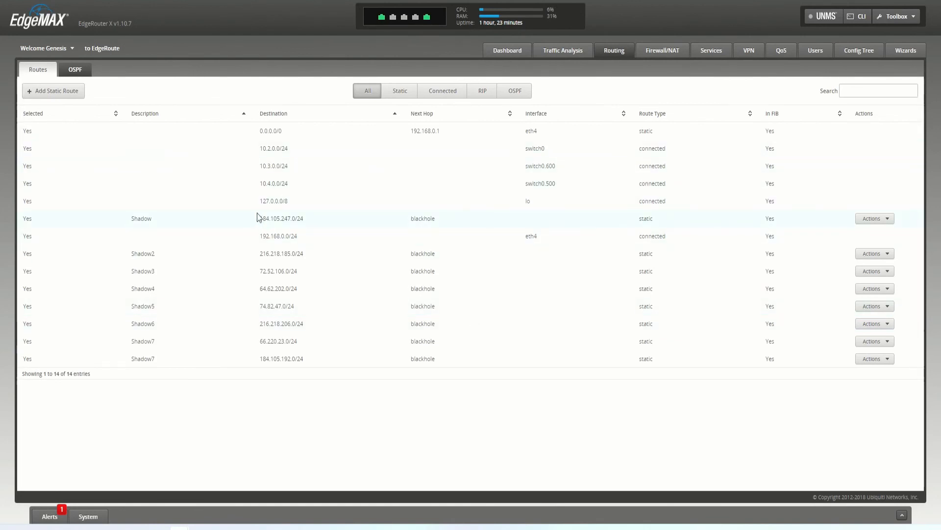
Compare the destinations and next hops of the black hole routes from Shadow through Shadow7.
{"action": "left_click_drag", "start_coordinate": [444, 218], "coordinate": [362, 216]}
{"action": "left_click_drag", "start_coordinate": [261, 221], "coordinate": [305, 220]}
{"action": "left_click_drag", "start_coordinate": [259, 255], "coordinate": [295, 358]}
{"action": "left_click", "coordinate": [323, 363]}
{"action": "left_click", "coordinate": [398, 349]}
{"action": "mouse_move", "coordinate": [259, 258]}
{"action": "left_mouse_down"}
{"action": "mouse_move", "coordinate": [310, 269]}
{"action": "mouse_move", "coordinate": [325, 343]}
{"action": "mouse_move", "coordinate": [296, 357]}
{"action": "mouse_move", "coordinate": [266, 300]}
{"action": "mouse_move", "coordinate": [260, 255]}
{"action": "left_mouse_up"}
{"action": "left_click", "coordinate": [320, 361]}
{"action": "left_click_drag", "start_coordinate": [260, 219], "coordinate": [319, 219]}
{"action": "left_click_drag", "start_coordinate": [260, 256], "coordinate": [330, 360]}
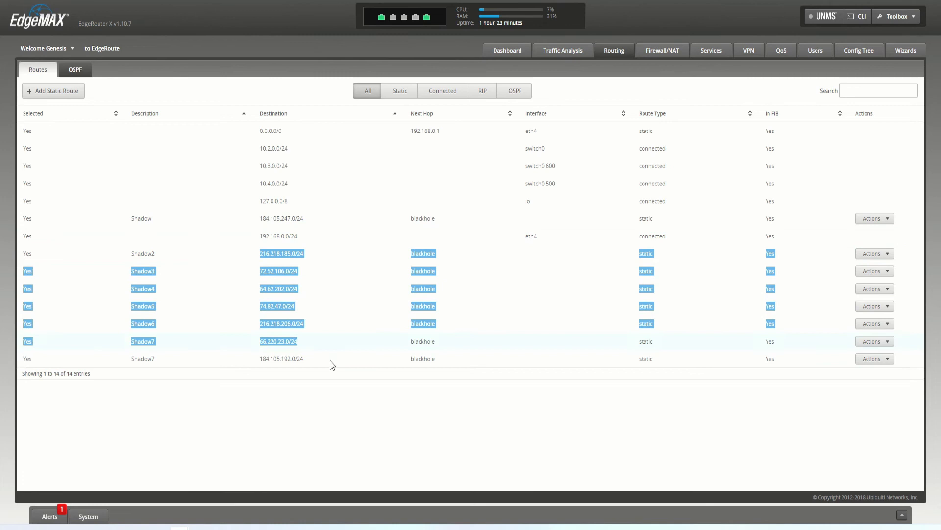
Open the port forwarding settings, review the WAN interface choices and advanced options, and disable hairpin NAT.
{"action": "left_click", "coordinate": [678, 54]}
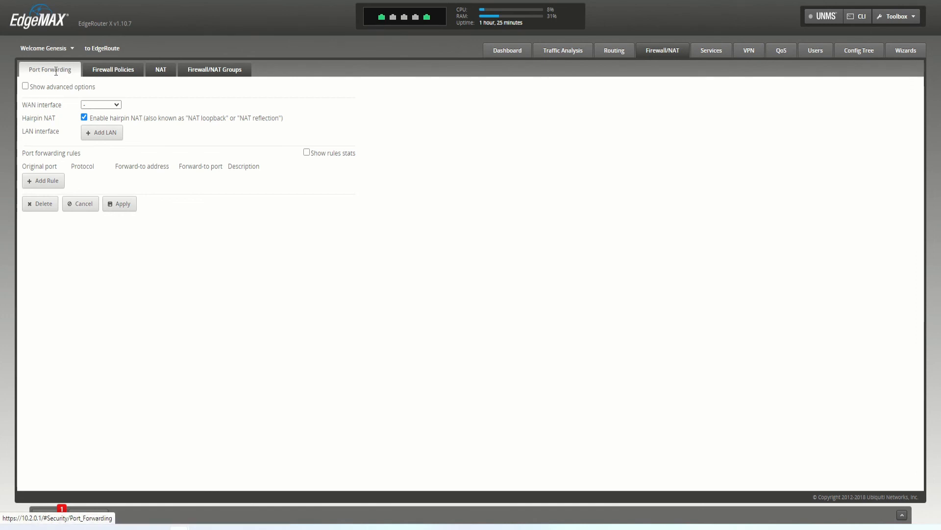
{"action": "left_click", "coordinate": [106, 105]}
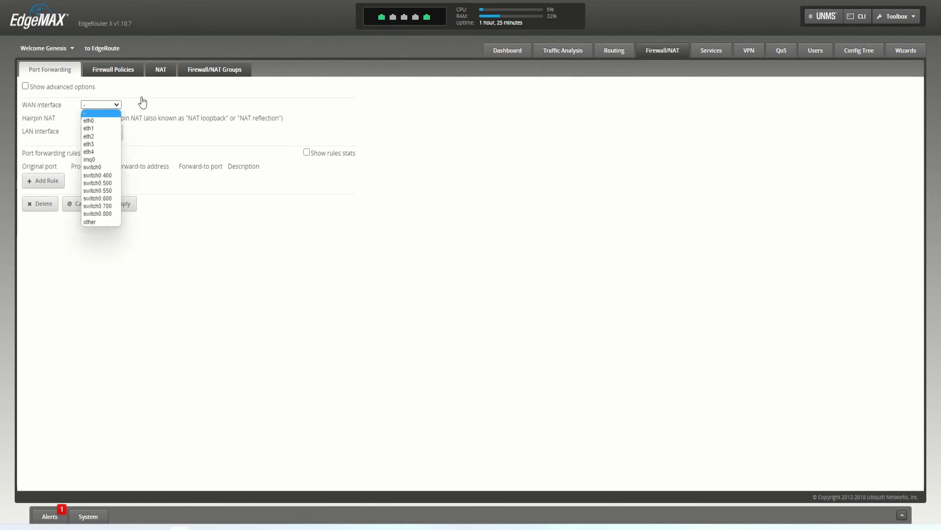
{"action": "left_click", "coordinate": [142, 97]}
{"action": "left_click", "coordinate": [84, 117]}
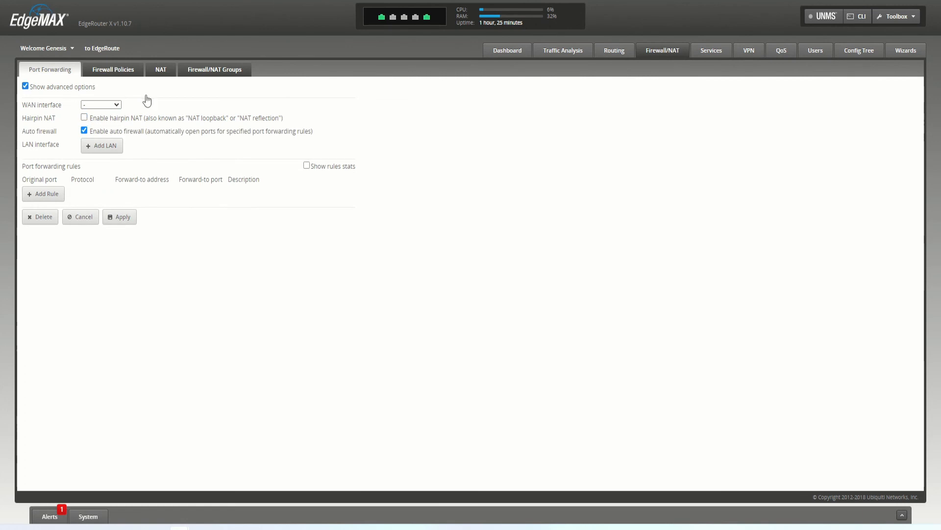
{"action": "left_click", "coordinate": [40, 88]}
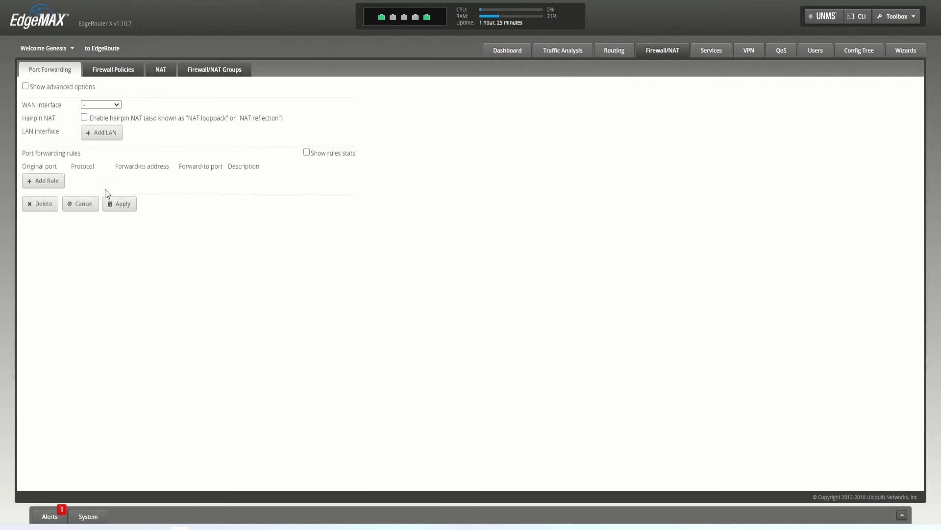
Add a port forwarding rule using TCP with original port 443 and forward-to port 443.
{"action": "left_click", "coordinate": [46, 182]}
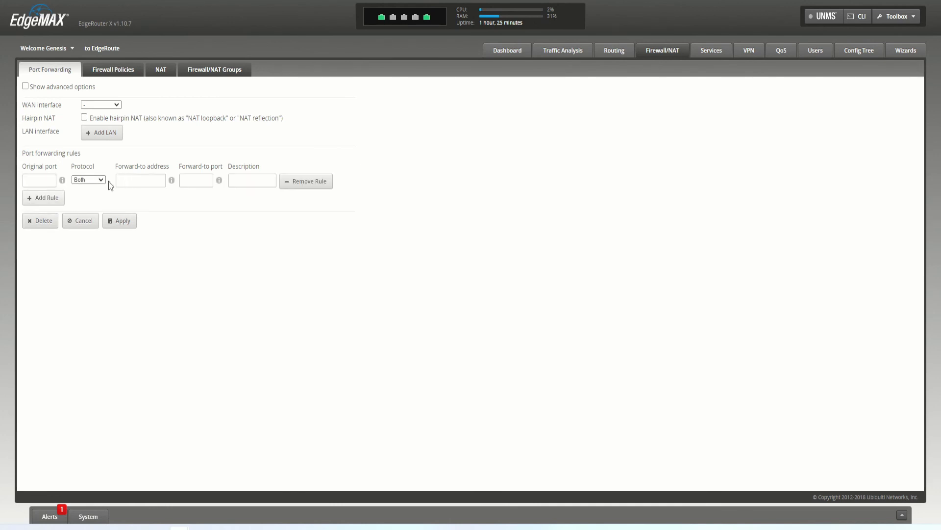
{"action": "left_click", "coordinate": [85, 180]}
{"action": "left_click", "coordinate": [81, 180]}
{"action": "left_click", "coordinate": [82, 180]}
{"action": "left_click", "coordinate": [90, 193]}
{"action": "left_click", "coordinate": [41, 180]}
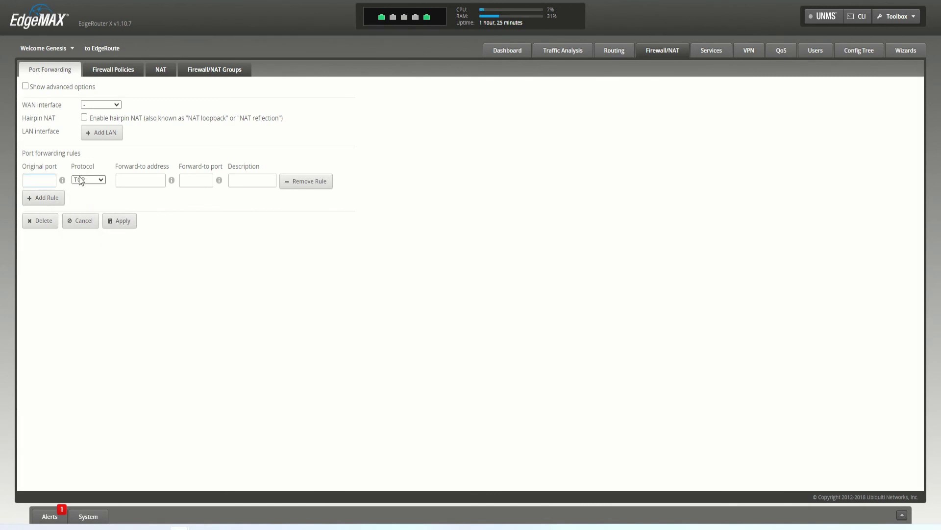
{"action": "type", "text": "443"}
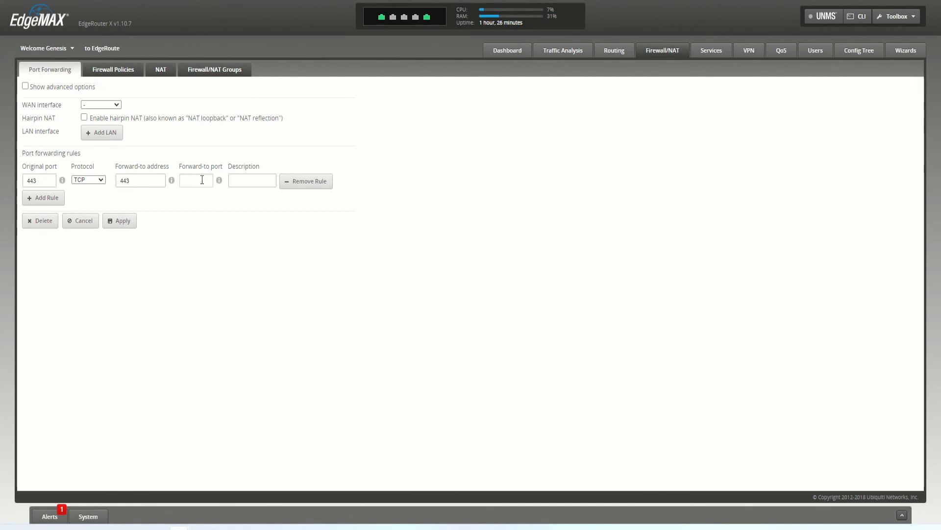
{"action": "type", "text": "443"}
Set the rule's forward-to address to 10.2.0.9 and its description to Web Server.
{"action": "left_click", "coordinate": [147, 180]}
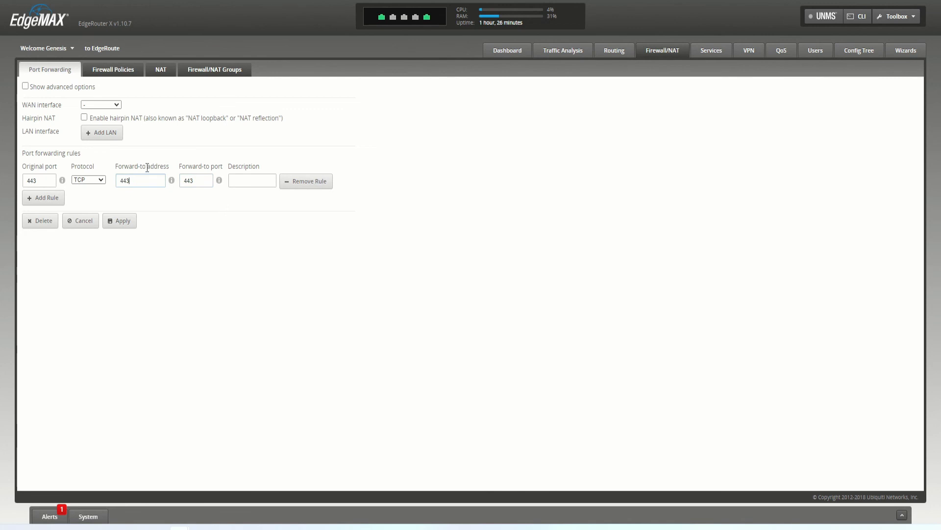
{"action": "double_click", "coordinate": [130, 178]}
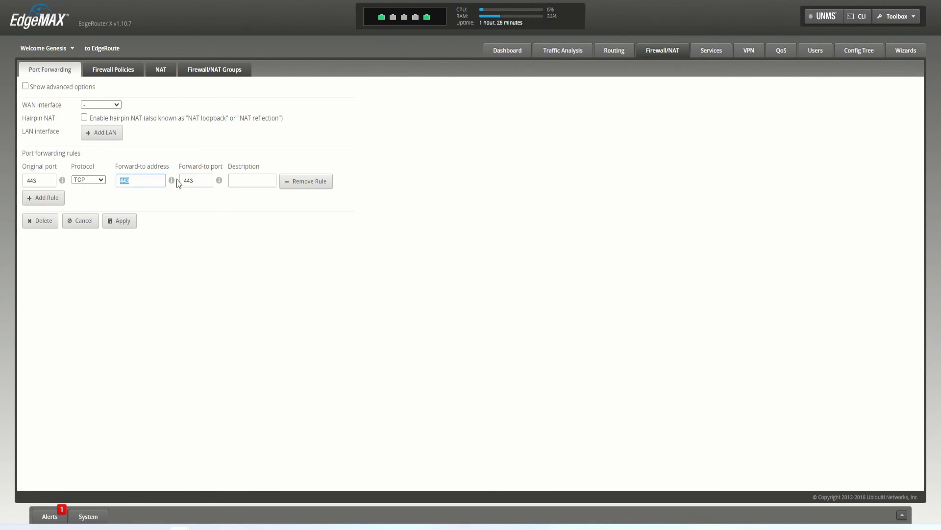
{"action": "type", "text": "10.2.0"}
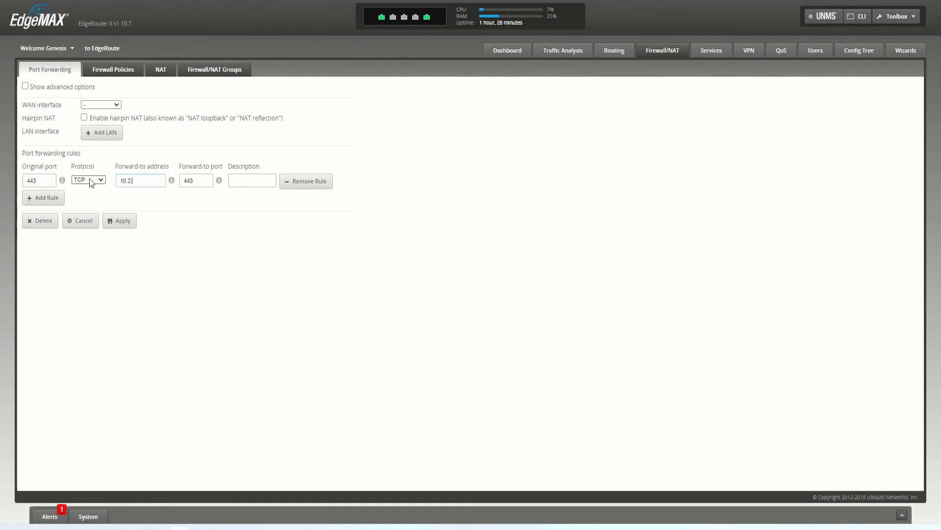
{"action": "type", "text": ".0"}
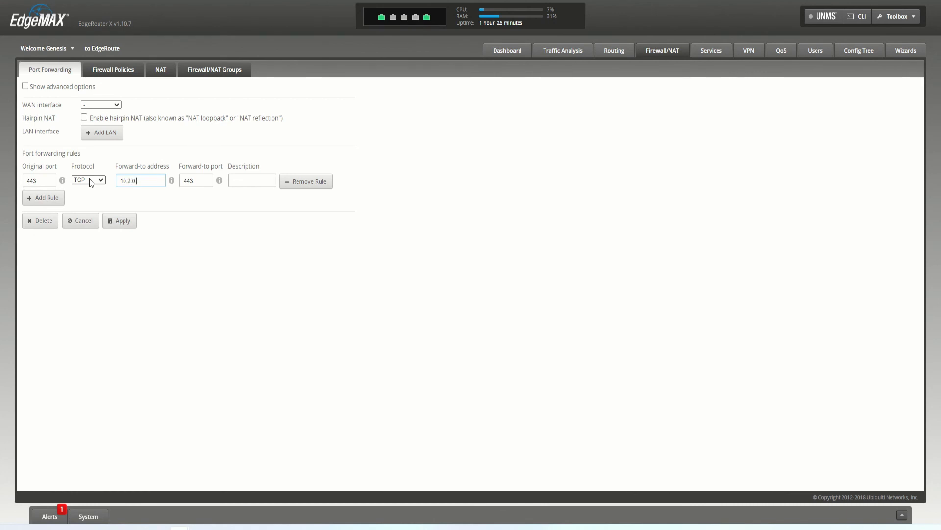
{"action": "left_click", "coordinate": [252, 184]}
{"action": "type", "text": "WebSer"}
{"action": "key", "text": "Left"}
{"action": "key", "text": "Left"}
{"action": "key", "text": "Left"}
{"action": "key", "text": "Left"}
{"action": "key", "text": "Left"}
{"action": "key", "text": "Left"}
{"action": "triple_click", "coordinate": [268, 180]}
Enable hairpin NAT and try to apply the port forwarding configuration.
{"action": "left_click", "coordinate": [253, 118]}
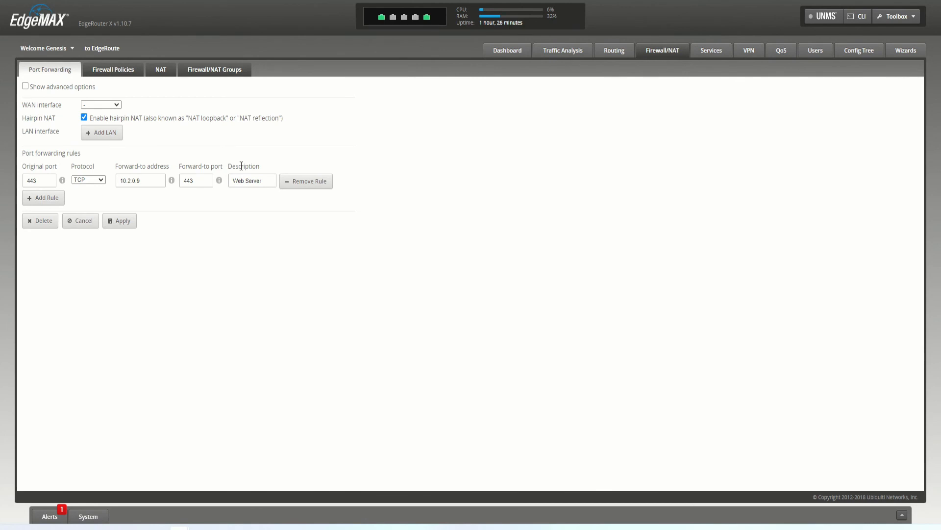
{"action": "left_click_drag", "start_coordinate": [232, 167], "coordinate": [248, 167]}
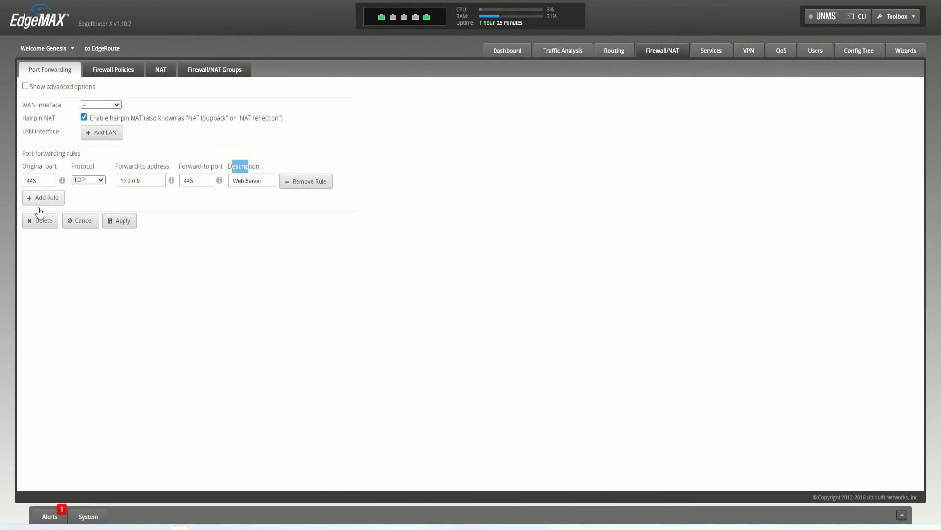
{"action": "left_click", "coordinate": [121, 223]}
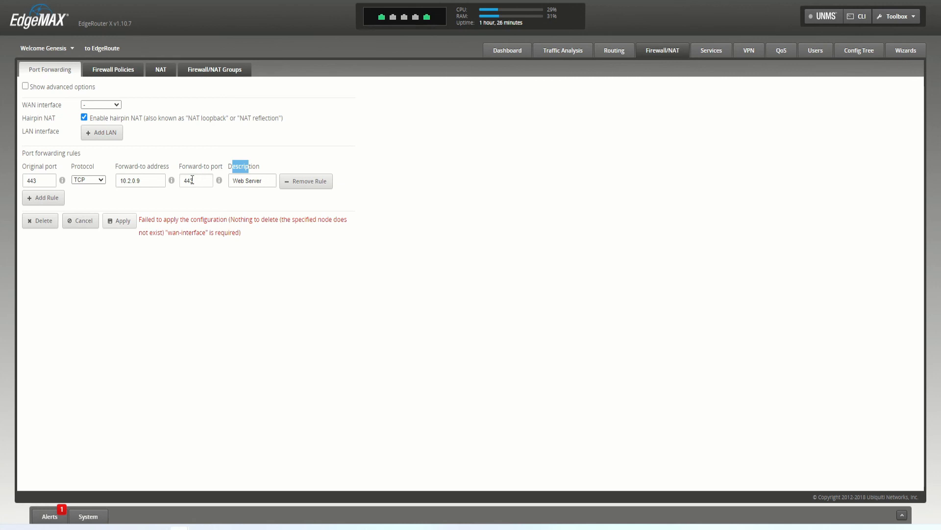
Set the port forwarding WAN interface to eth4 and try to apply the configuration again.
{"action": "left_click", "coordinate": [98, 104]}
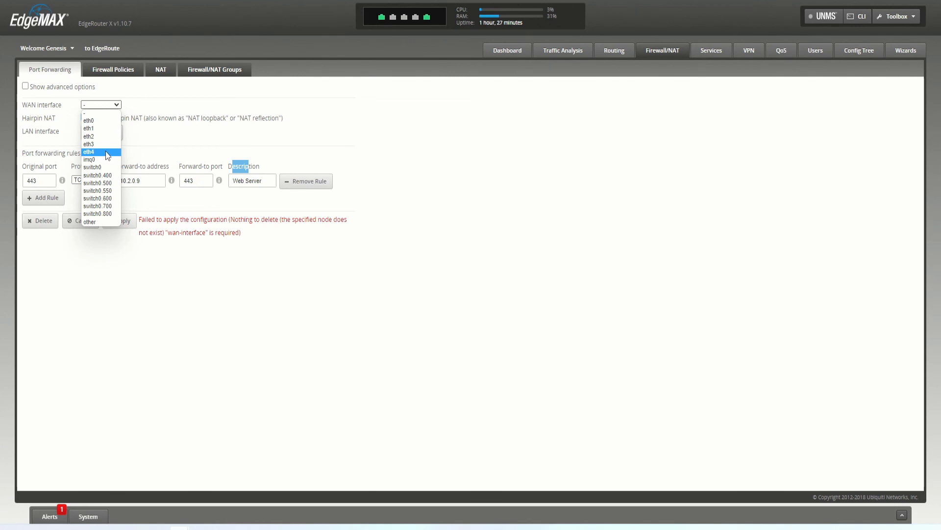
{"action": "left_click", "coordinate": [105, 152]}
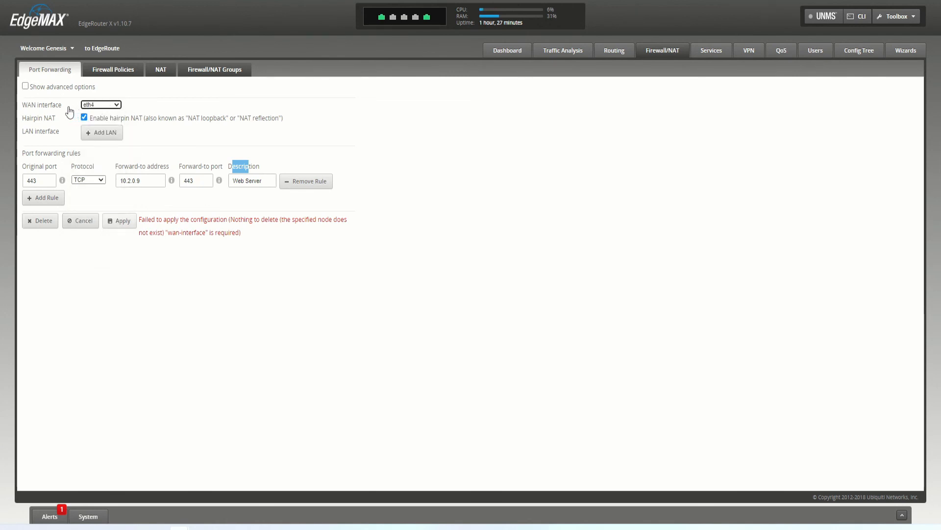
{"action": "left_click", "coordinate": [95, 105]}
{"action": "left_click", "coordinate": [96, 105]}
{"action": "left_click", "coordinate": [101, 106]}
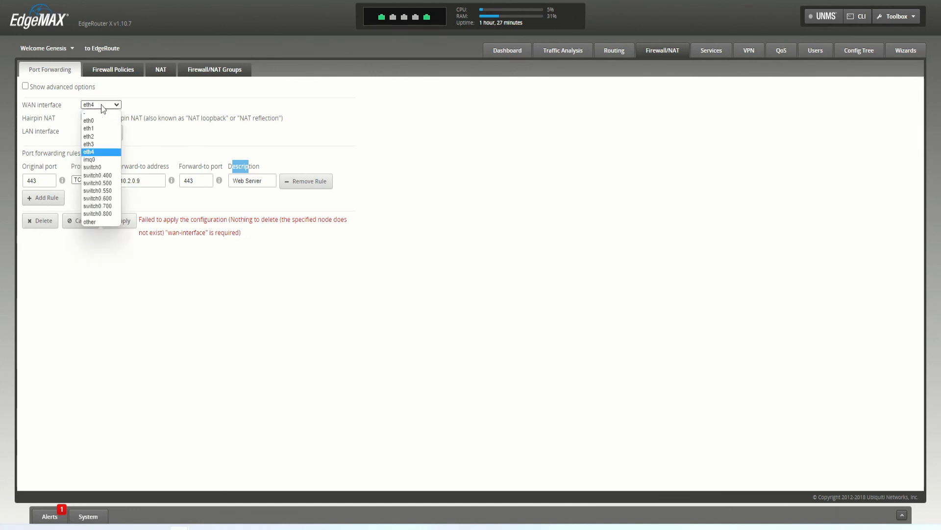
{"action": "left_click", "coordinate": [101, 104]}
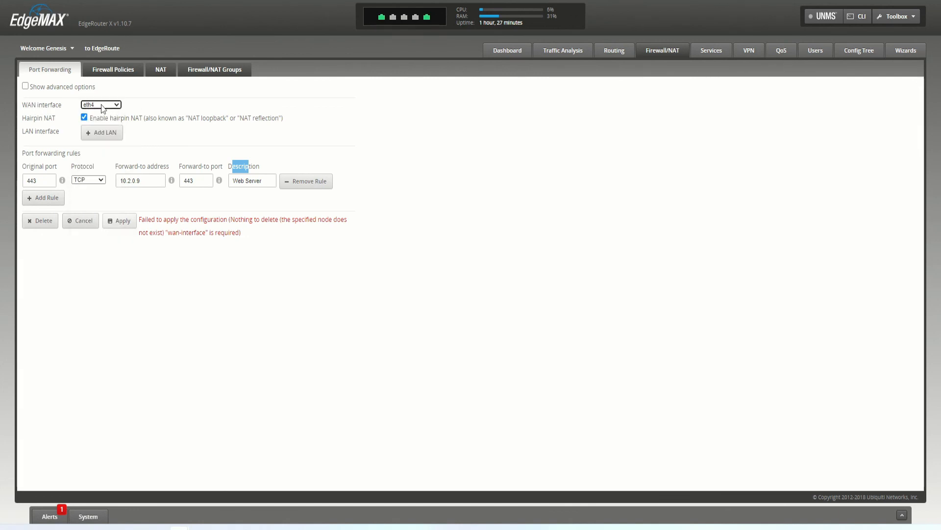
{"action": "left_click", "coordinate": [116, 221]}
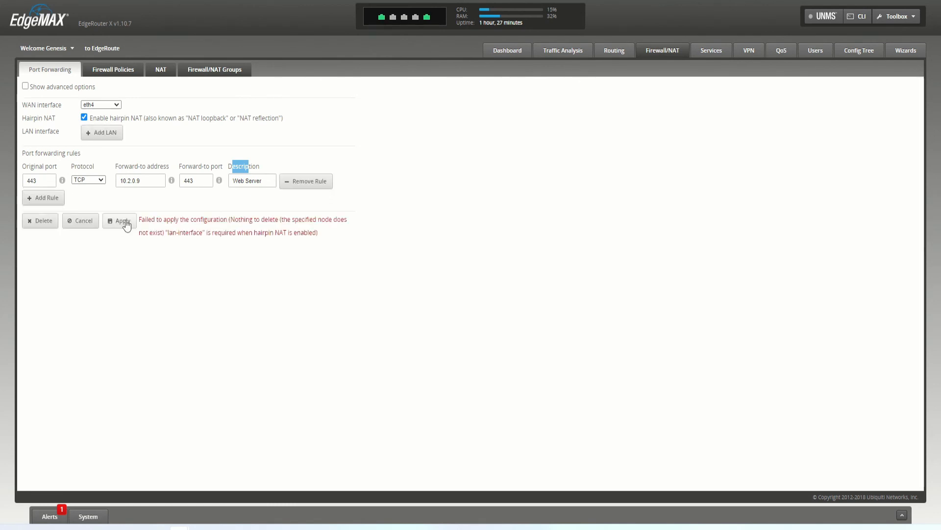
Disable hairpin NAT and apply the port forwarding configuration.
{"action": "left_click", "coordinate": [83, 117]}
{"action": "left_click", "coordinate": [122, 221]}
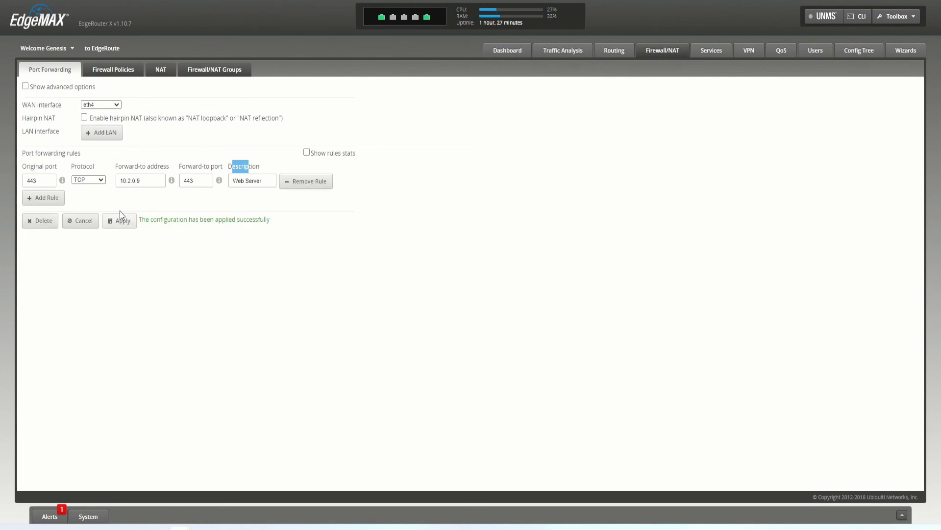
{"action": "left_click", "coordinate": [198, 148]}
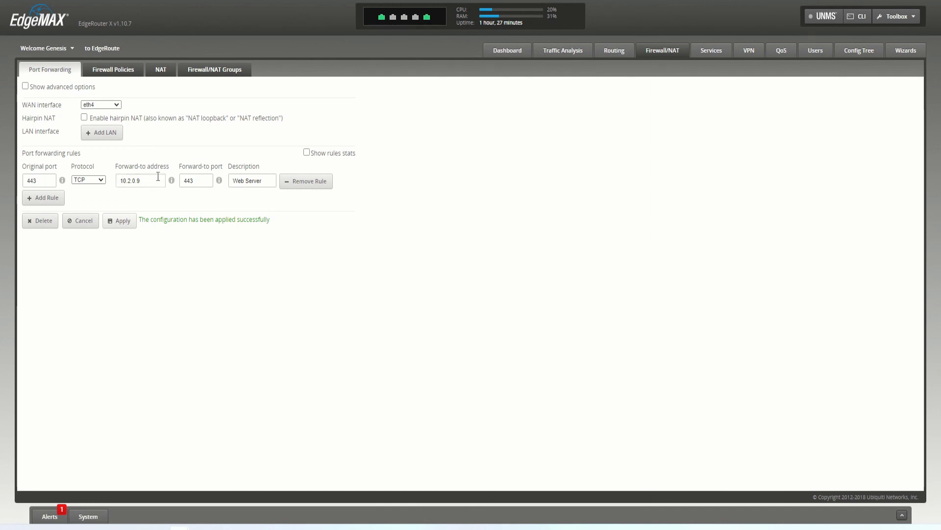
Remove the Web Server rule, add an unassigned LAN interface entry, and disable auto firewall in the advanced options without applying.
{"action": "left_click", "coordinate": [307, 184]}
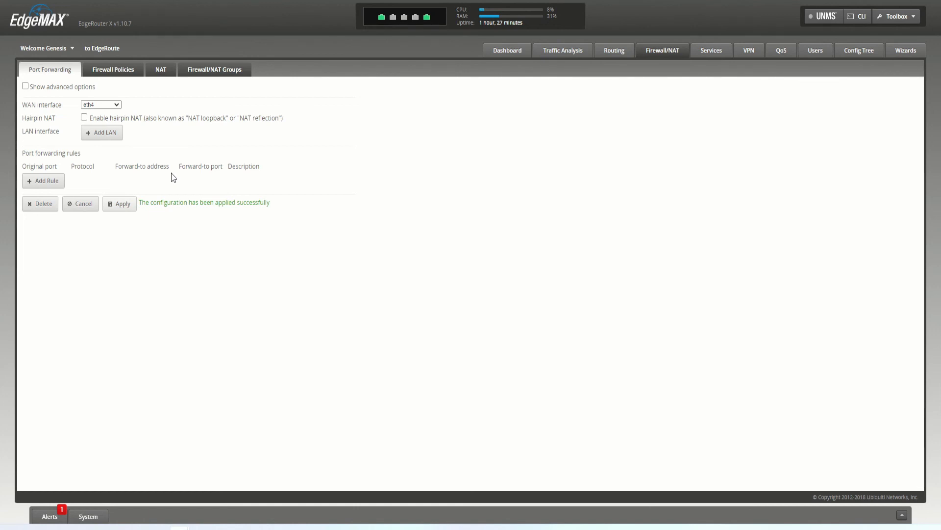
{"action": "left_click", "coordinate": [67, 90]}
{"action": "left_click", "coordinate": [101, 145]}
{"action": "left_click", "coordinate": [104, 143]}
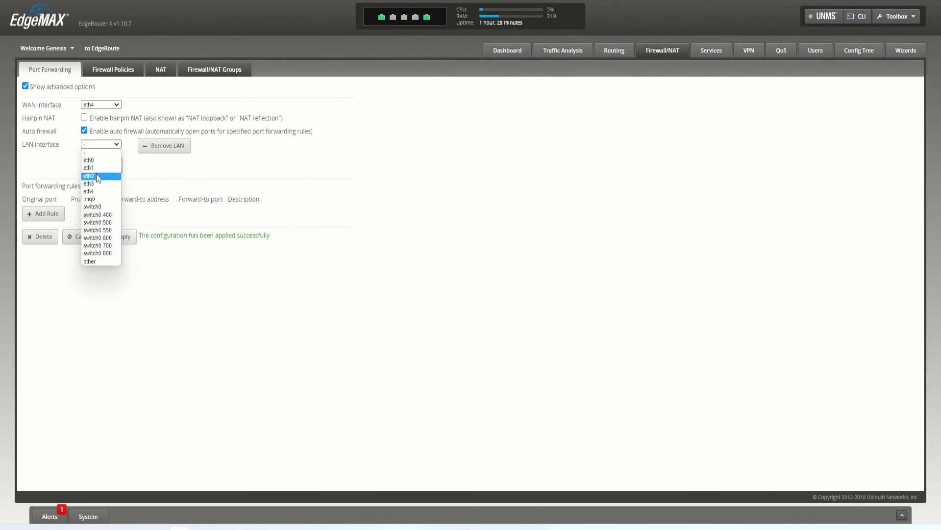
{"action": "left_click", "coordinate": [101, 149]}
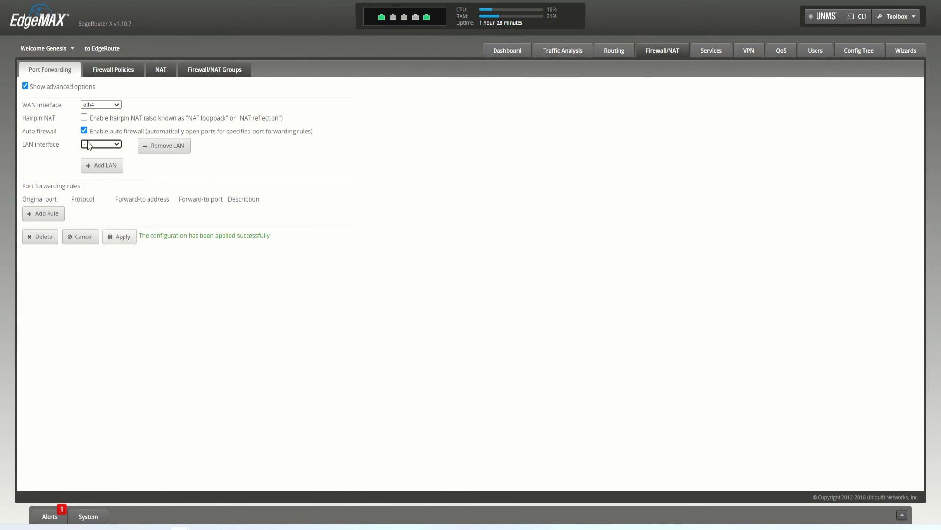
{"action": "left_click", "coordinate": [84, 131]}
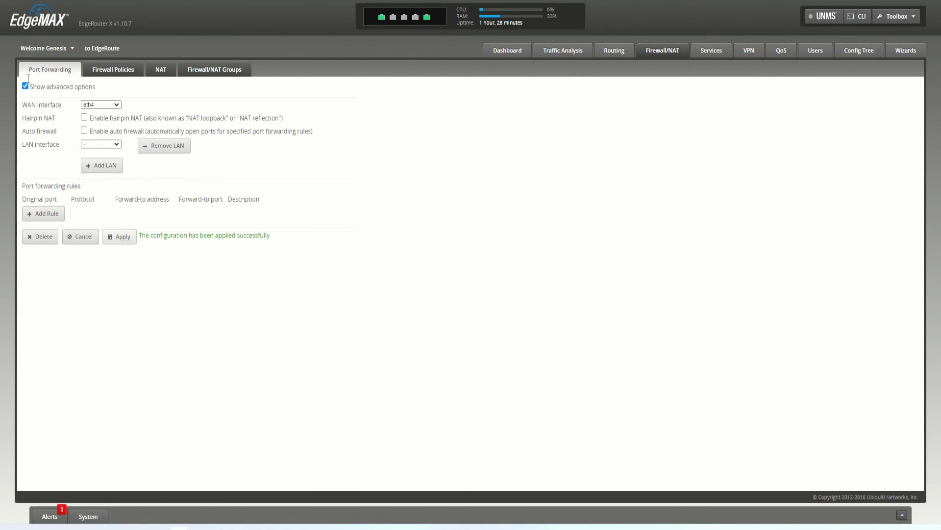
{"action": "left_click", "coordinate": [25, 86]}
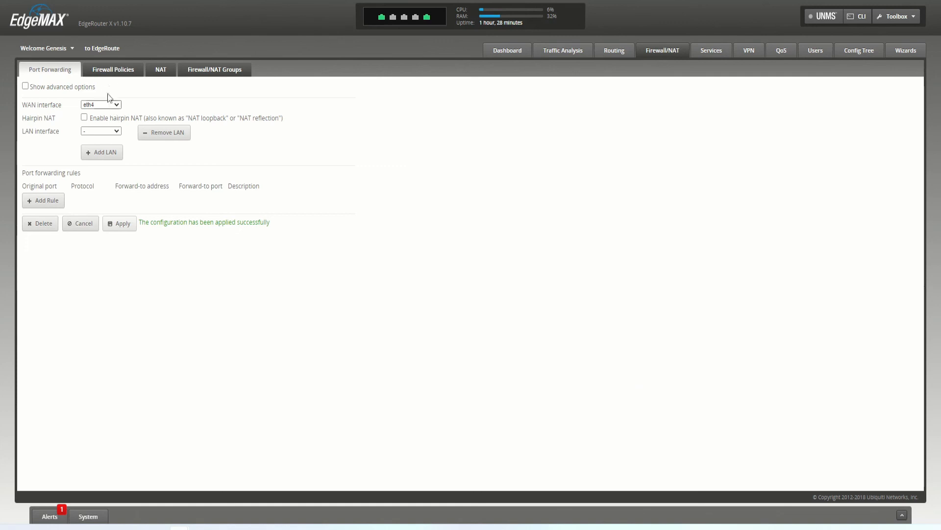
Review the firewall policies filtered by drop, reject, accept and all, and return to the port forwarding settings.
{"action": "left_click", "coordinate": [112, 74]}
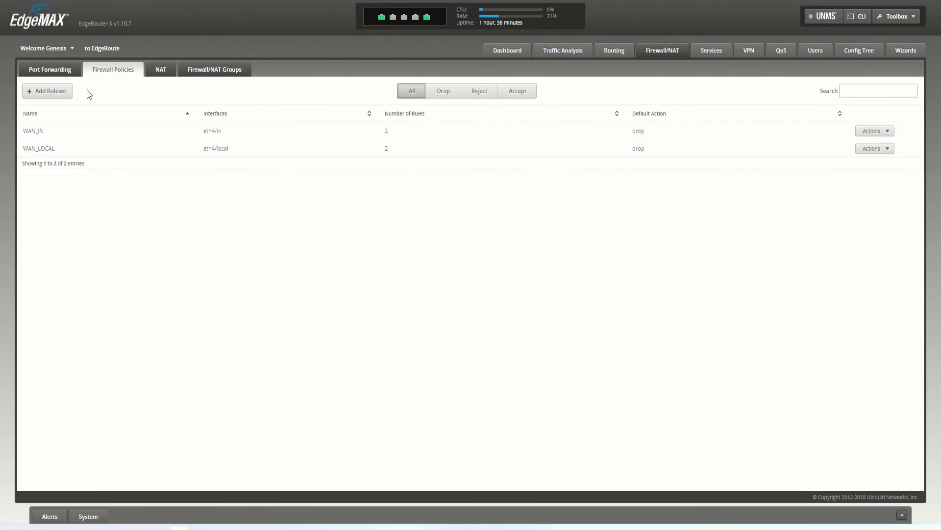
{"action": "left_click", "coordinate": [443, 91]}
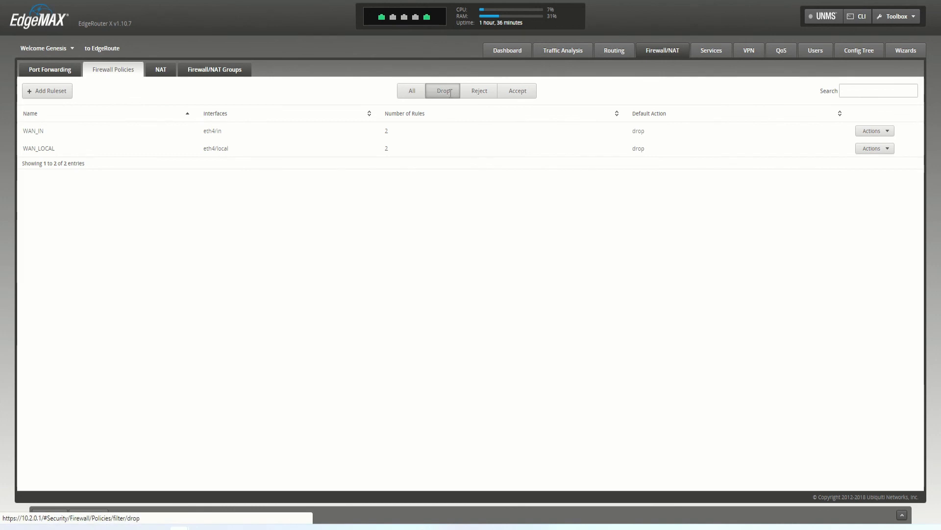
{"action": "left_click", "coordinate": [480, 98]}
{"action": "left_click", "coordinate": [519, 95]}
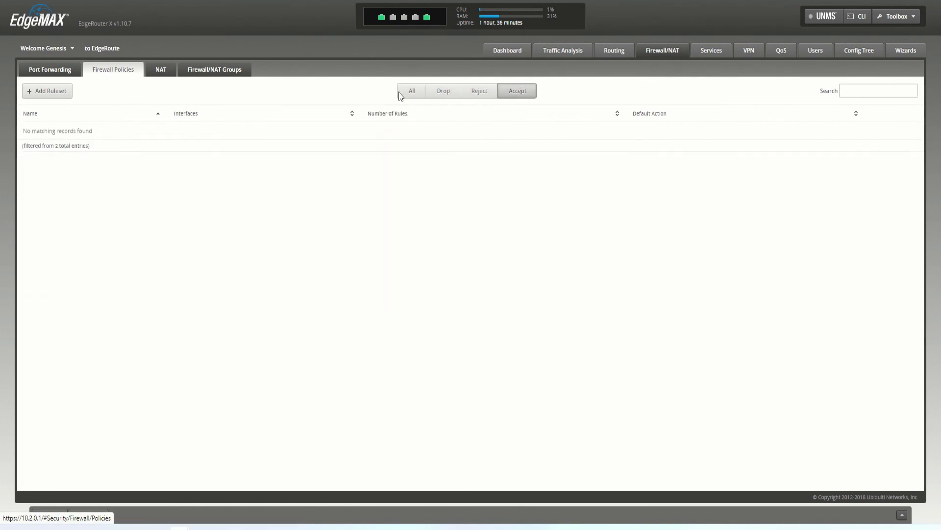
{"action": "left_click", "coordinate": [401, 95]}
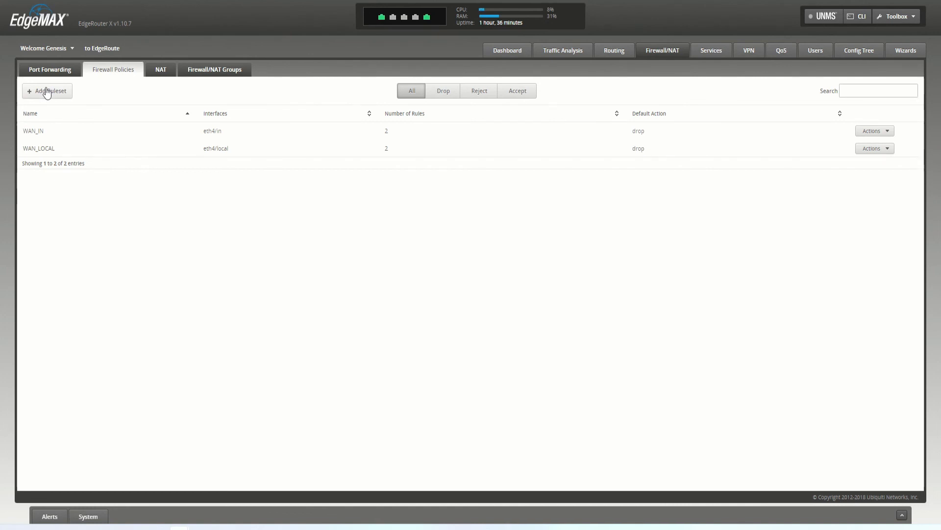
{"action": "left_click", "coordinate": [50, 69]}
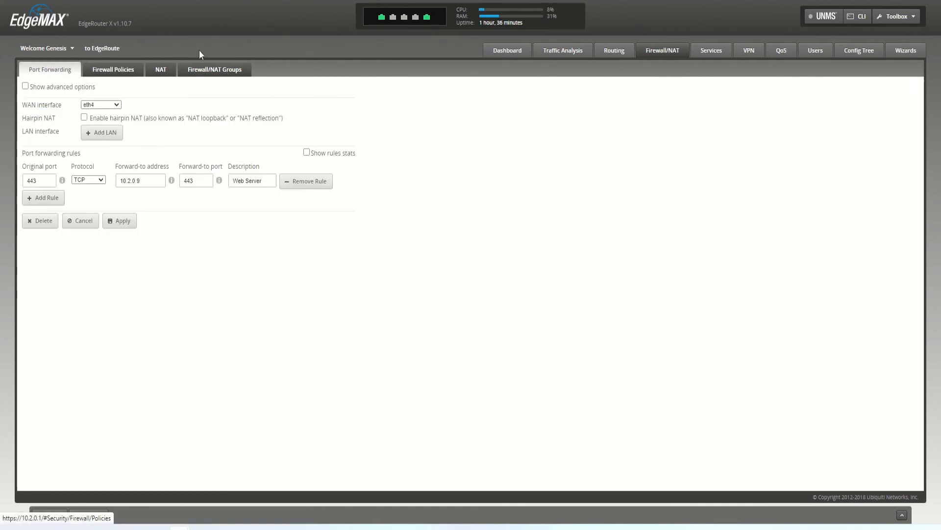
Check the firewall policies, then capture a screen snip of the VLAN entries in the dashboard's interface list.
{"action": "left_click", "coordinate": [110, 71]}
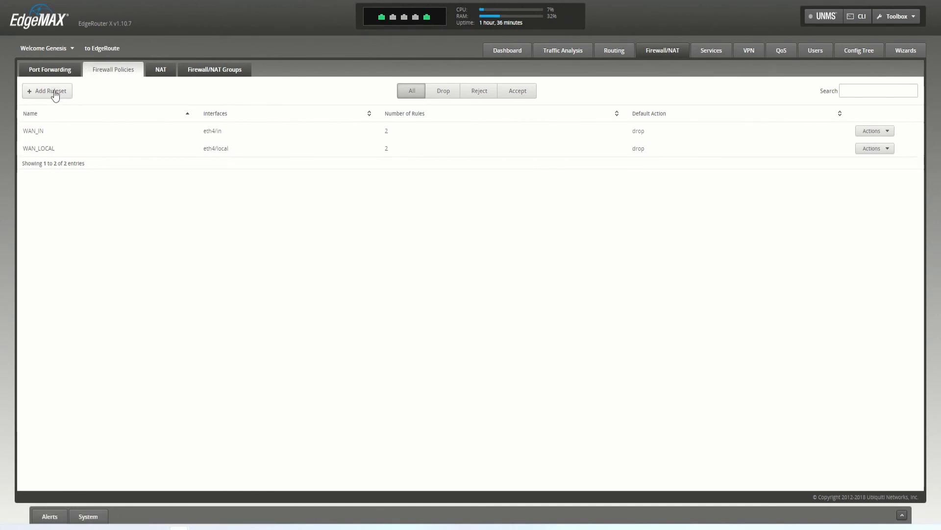
{"action": "left_click", "coordinate": [495, 55]}
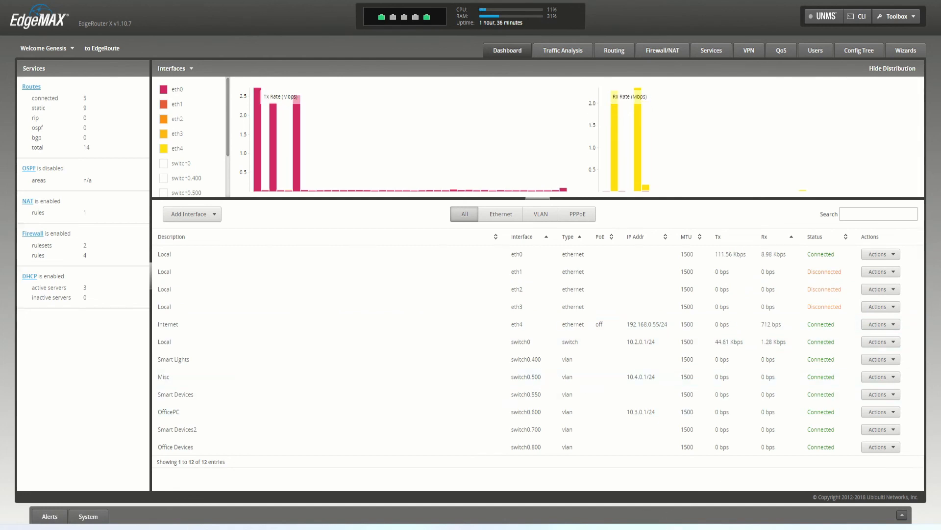
{"action": "key", "text": "super+shift+s"}
{"action": "left_click_drag", "start_coordinate": [357, 301], "coordinate": [822, 469]}
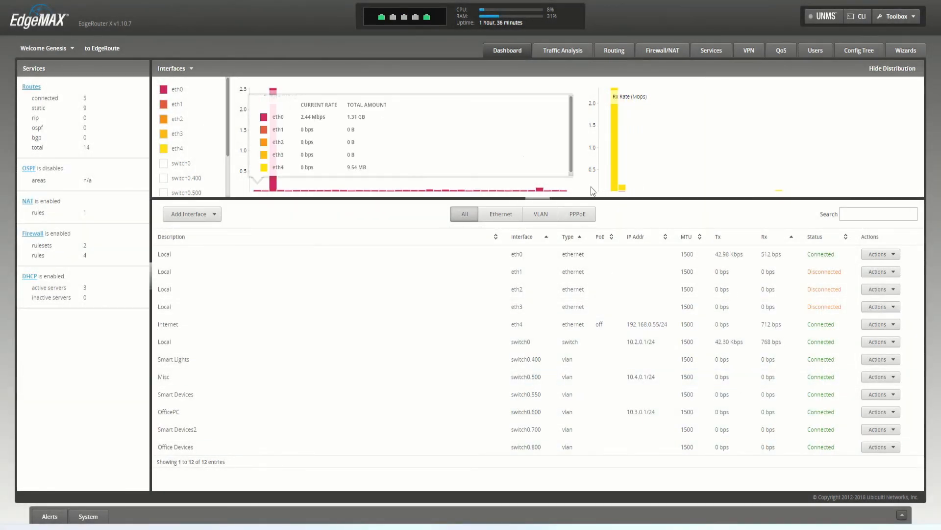
Start a new firewall ruleset in the firewall policies and name it VLAN400.
{"action": "left_click", "coordinate": [653, 59]}
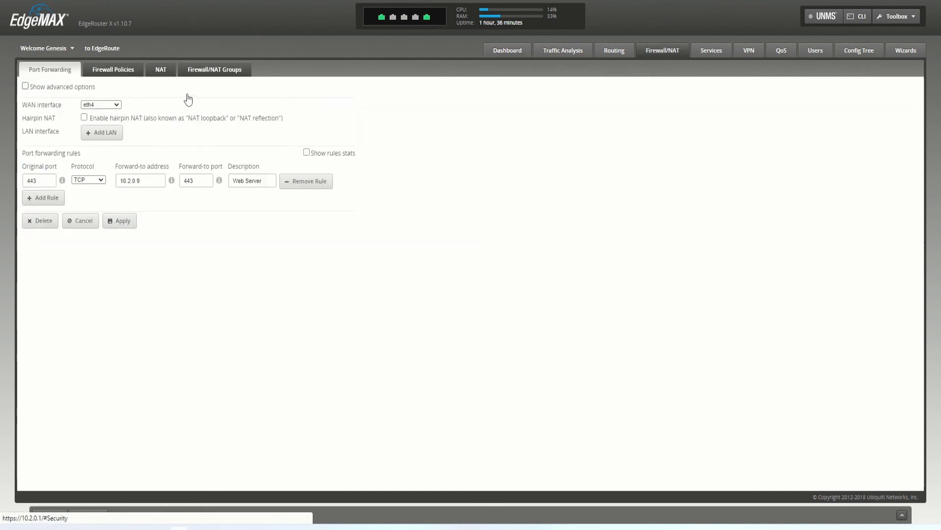
{"action": "left_click", "coordinate": [125, 73]}
{"action": "left_click", "coordinate": [34, 96]}
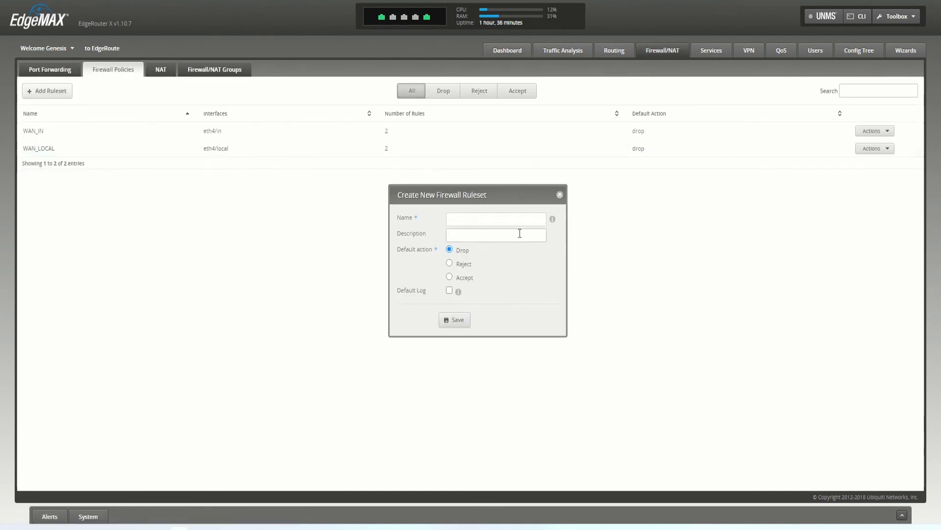
{"action": "left_click", "coordinate": [489, 217]}
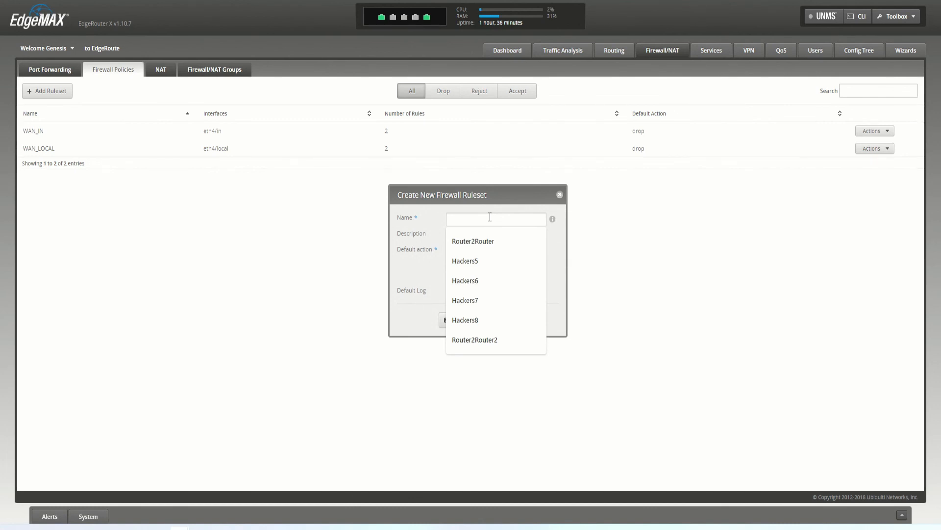
{"action": "type", "text": "VLN"}
{"action": "key", "text": "BackSpace"}
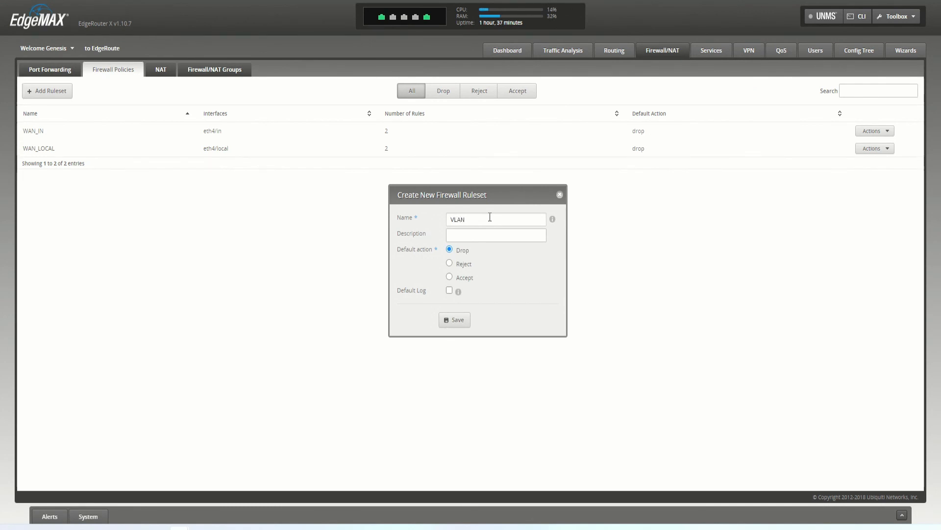
{"action": "type", "text": "400"}
Set the new ruleset's description to VLAN400, keep Drop as the default action, enable the default log, and save it.
{"action": "left_click", "coordinate": [477, 237]}
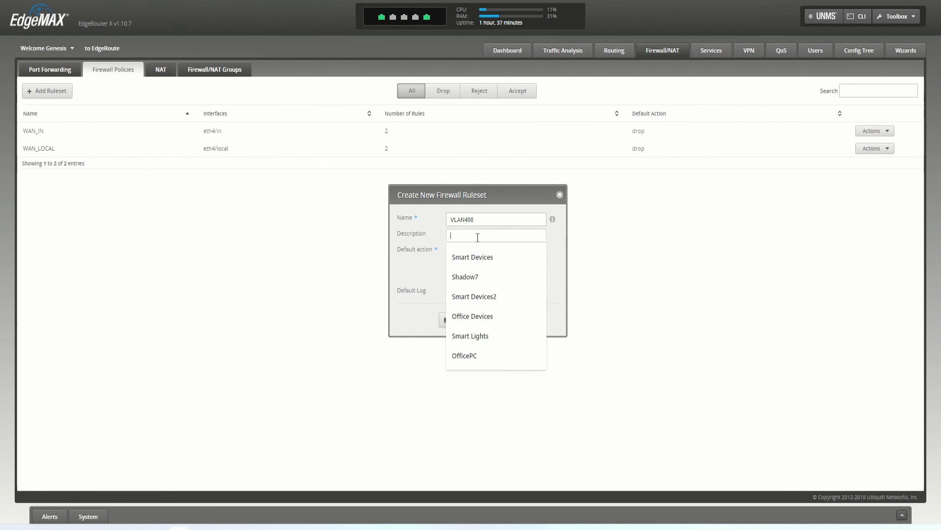
{"action": "left_click_drag", "start_coordinate": [499, 218], "coordinate": [431, 229]}
{"action": "key", "text": "ctrl+c"}
{"action": "left_click", "coordinate": [466, 236]}
{"action": "key", "text": "ctrl+v"}
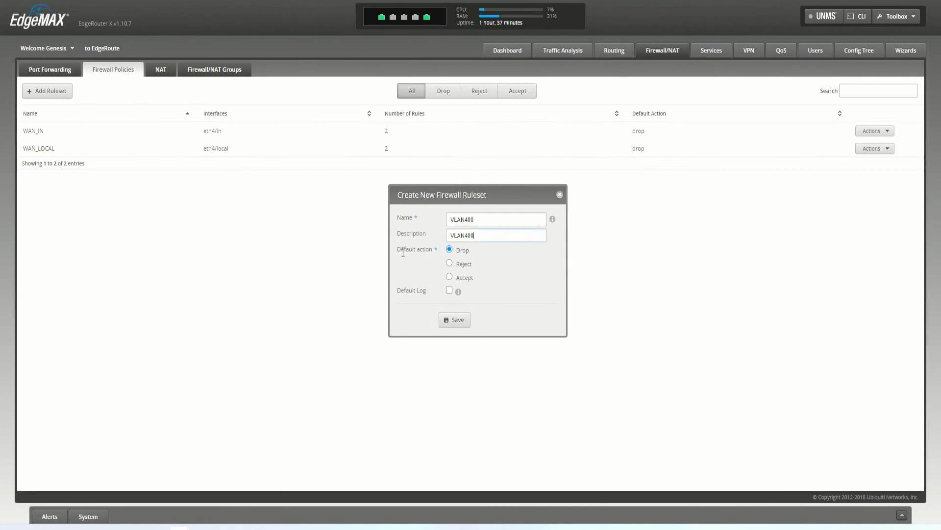
{"action": "left_click_drag", "start_coordinate": [398, 250], "coordinate": [420, 251]}
{"action": "left_click", "coordinate": [449, 290]}
{"action": "mouse_move", "coordinate": [460, 291]}
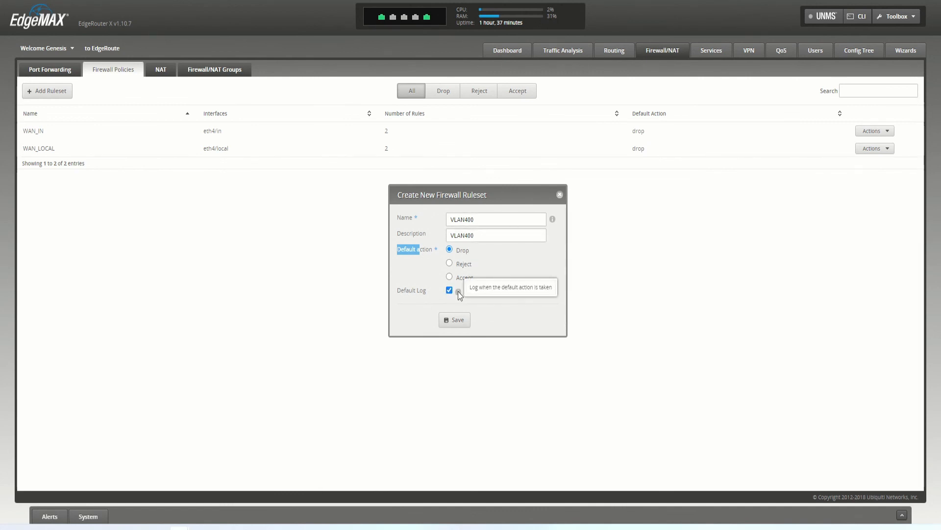
{"action": "left_click", "coordinate": [452, 323]}
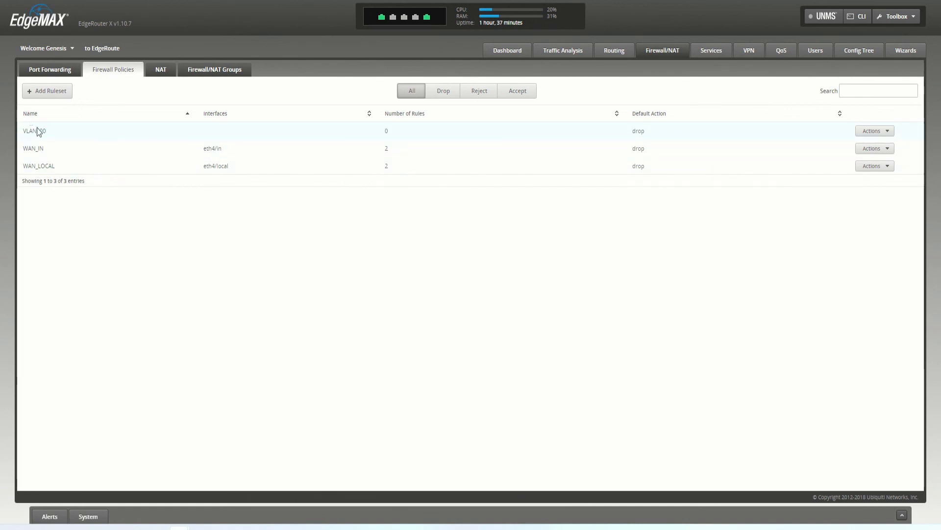
Start a new rule in the VLAN400 ruleset described as Allow DHCP, with action Accept, protocol UDP and logging enabled.
{"action": "left_click", "coordinate": [876, 131]}
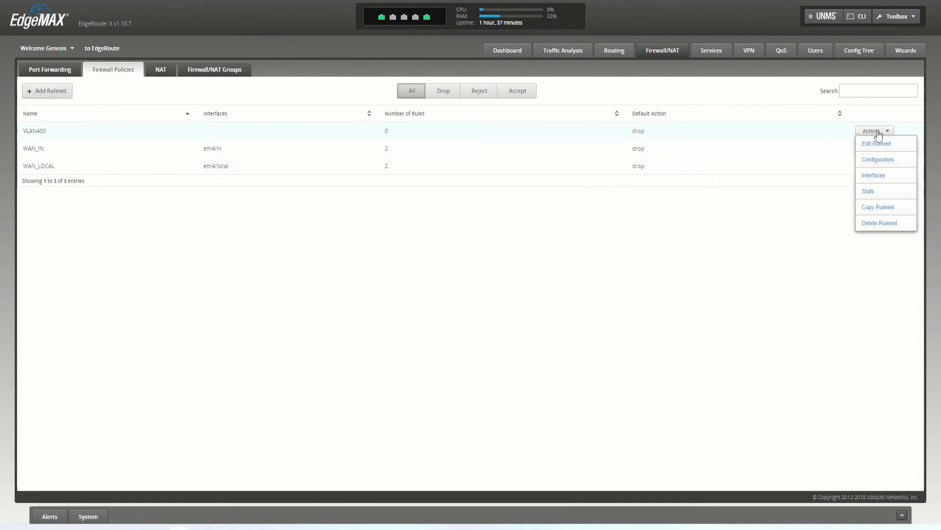
{"action": "left_click", "coordinate": [893, 160]}
{"action": "left_click", "coordinate": [295, 213]}
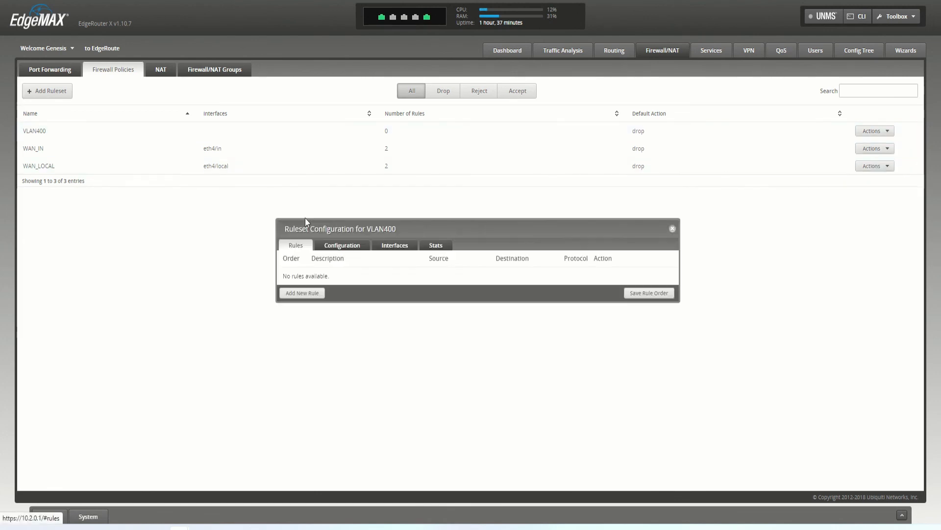
{"action": "left_click", "coordinate": [339, 245]}
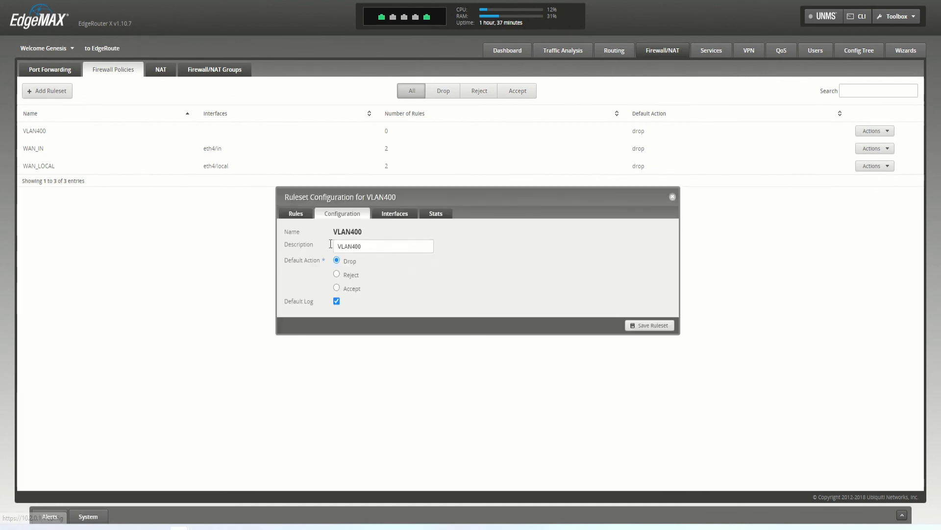
{"action": "left_click", "coordinate": [306, 215]}
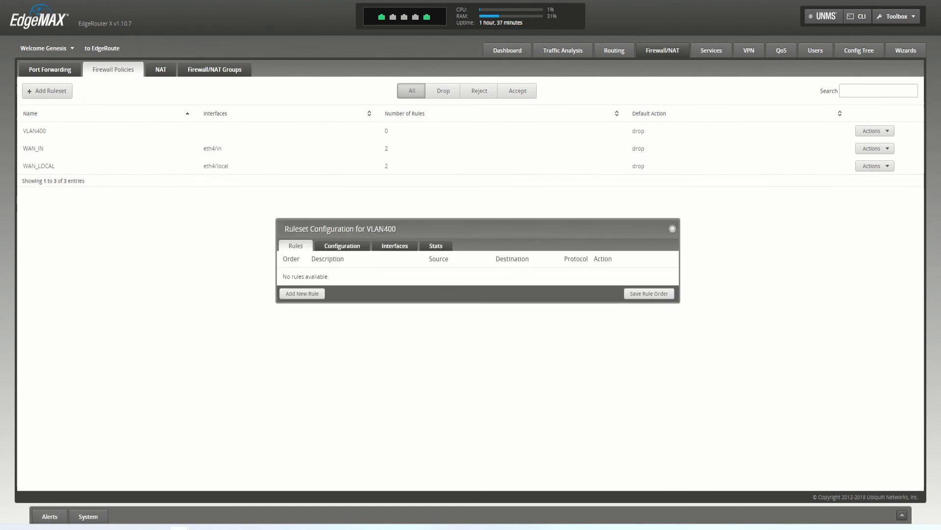
{"action": "left_click", "coordinate": [308, 294]}
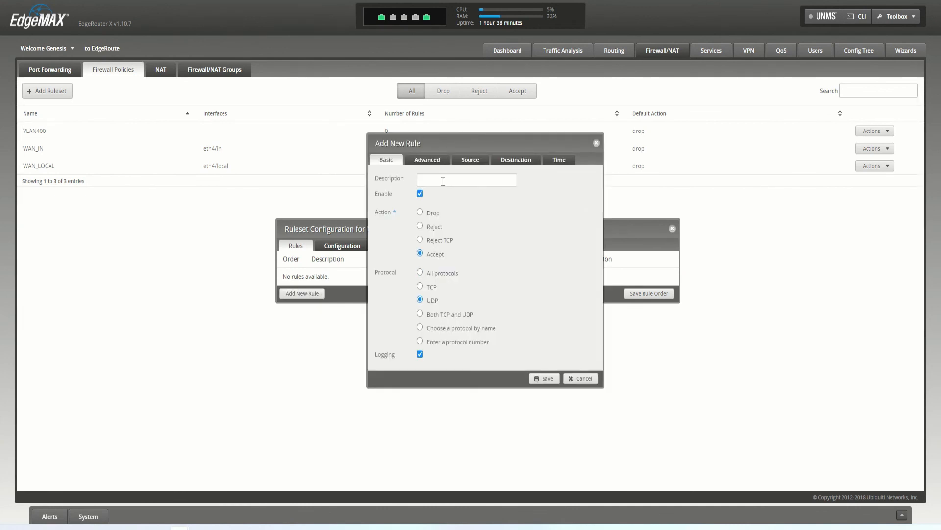
{"action": "left_click", "coordinate": [443, 182]}
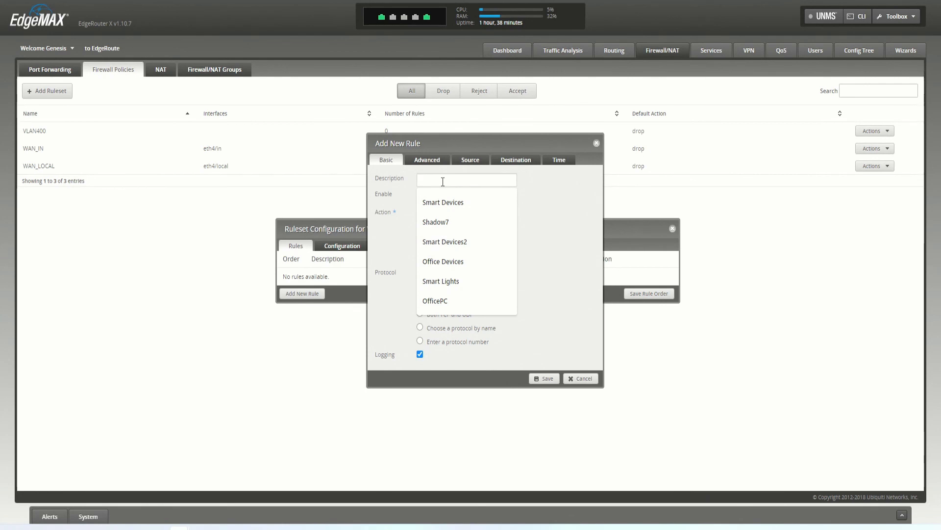
{"action": "type", "text": "Allow DHCP"}
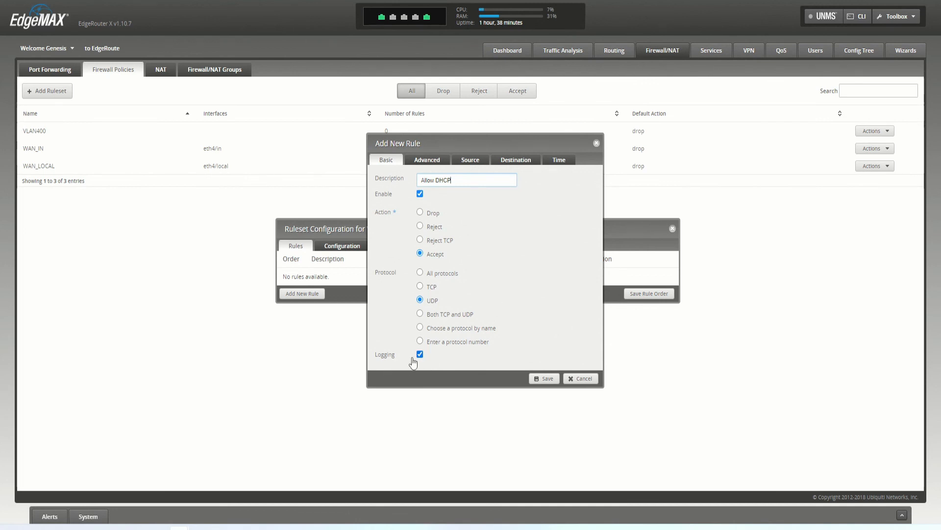
Set the Allow DHCP rule's destination port to 67 and save the rule.
{"action": "left_click", "coordinate": [427, 160]}
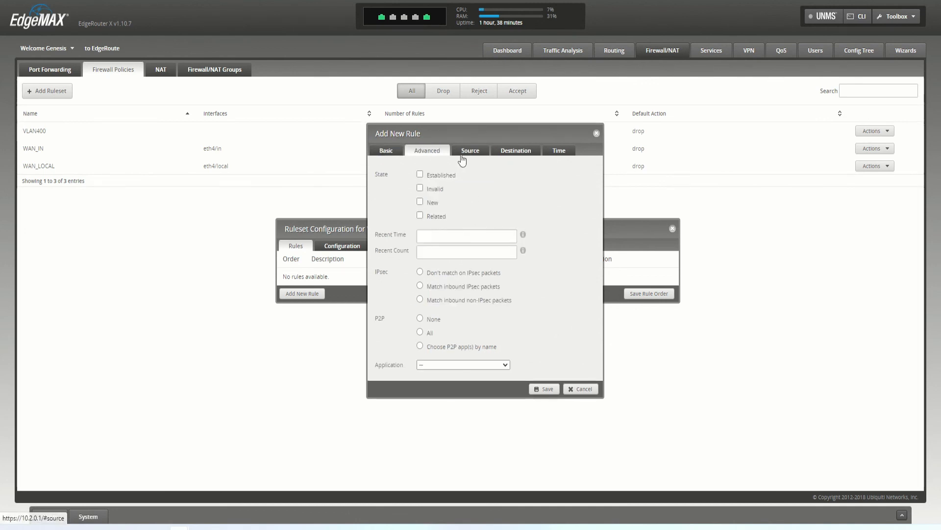
{"action": "left_click", "coordinate": [516, 160]}
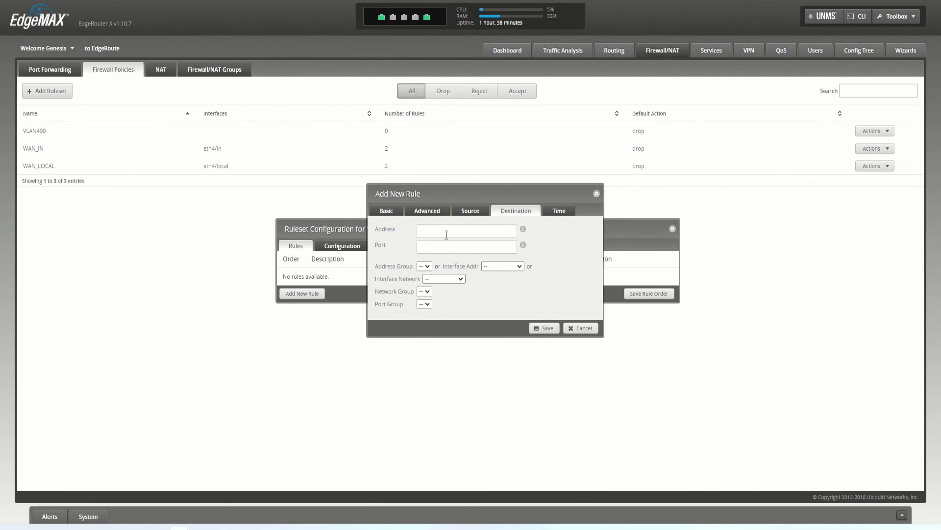
{"action": "left_click", "coordinate": [476, 247]}
{"action": "type", "text": "67"}
{"action": "left_click", "coordinate": [540, 327]}
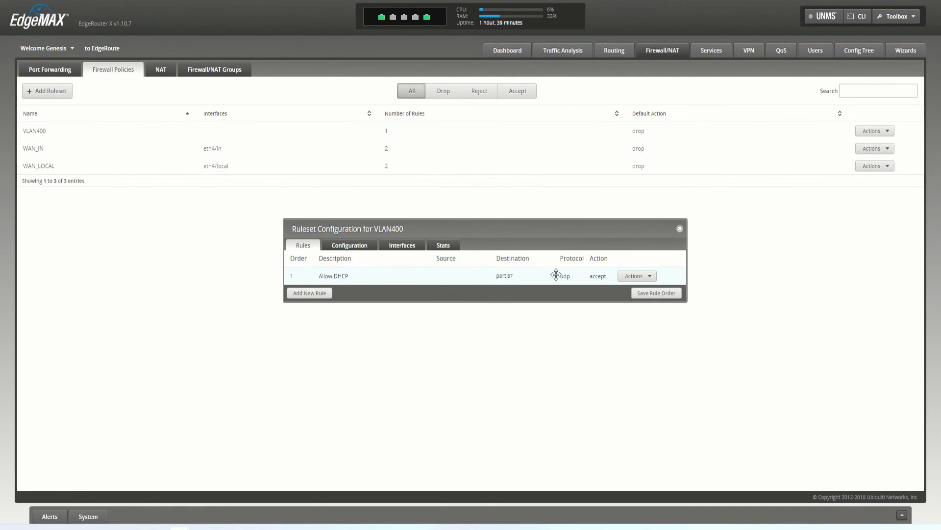
Start a second VLAN400 rule described as Allow DNS, with action Accept, protocol UDP and logging enabled.
{"action": "left_click", "coordinate": [310, 293]}
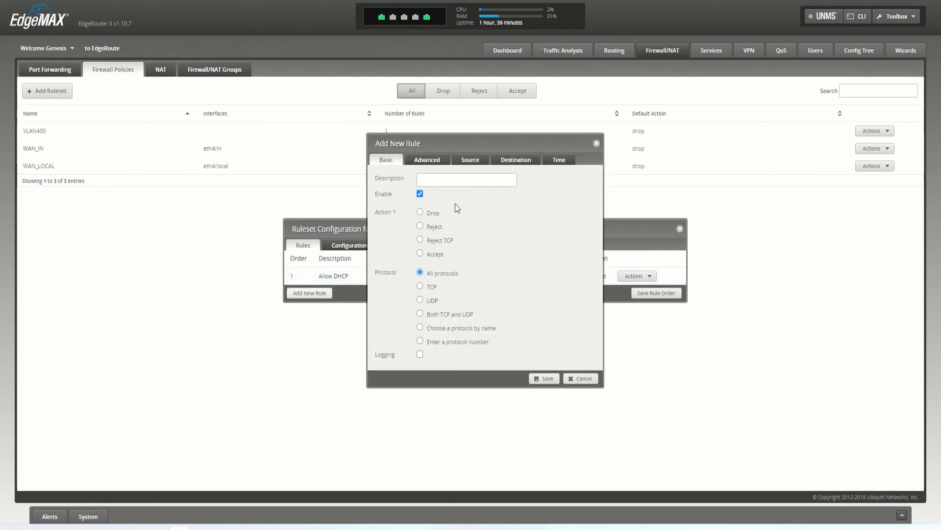
{"action": "left_click", "coordinate": [440, 179]}
{"action": "type", "text": "A"}
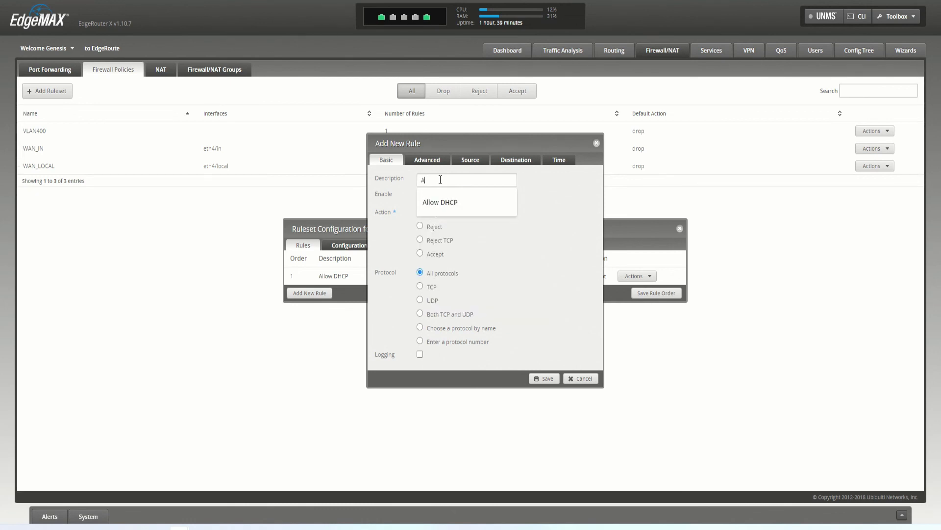
{"action": "type", "text": "llow DNS"}
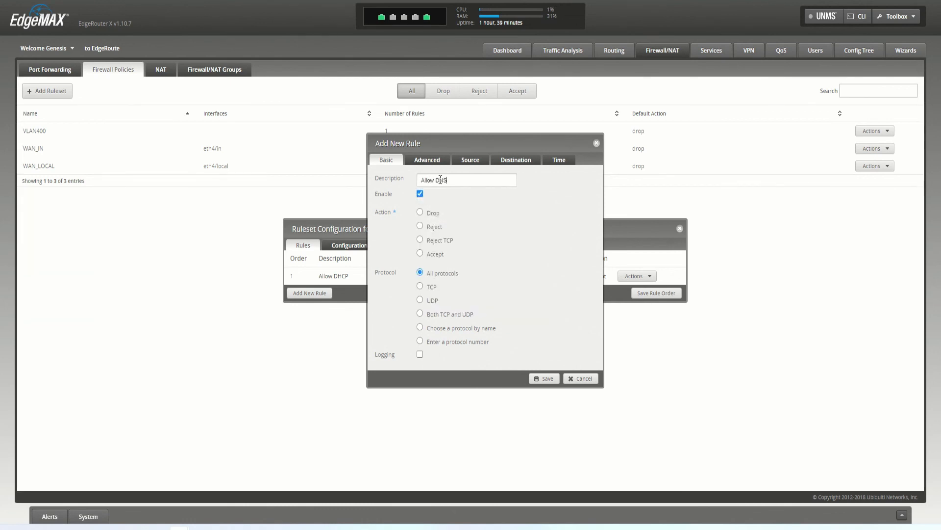
{"action": "left_click", "coordinate": [420, 254]}
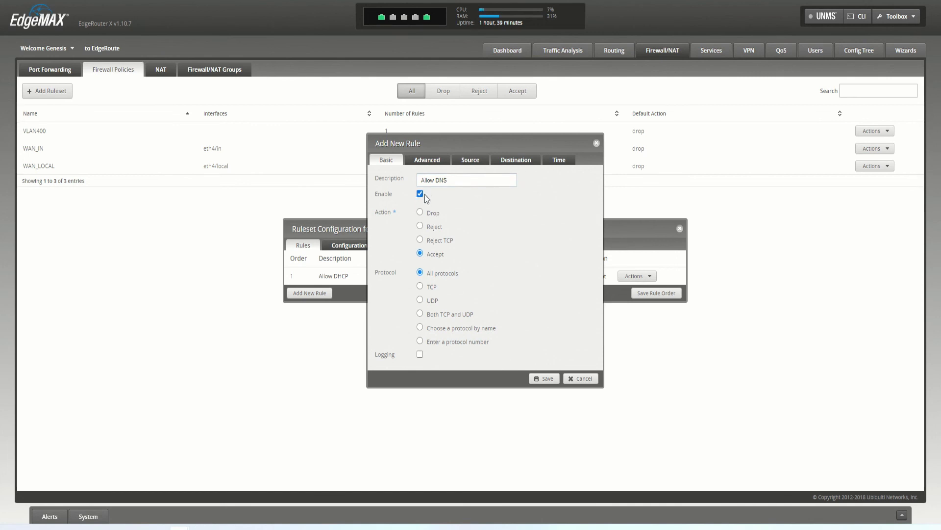
{"action": "left_click", "coordinate": [420, 354]}
{"action": "left_click", "coordinate": [420, 300]}
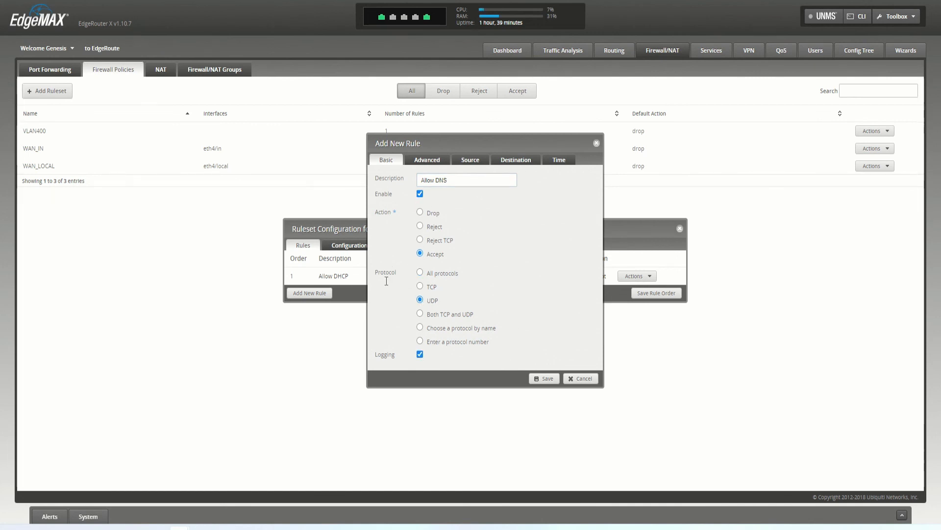
Set the Allow DNS rule's destination port to 53, save the rule, and close the ruleset configuration.
{"action": "left_click", "coordinate": [501, 161]}
{"action": "left_click", "coordinate": [442, 248]}
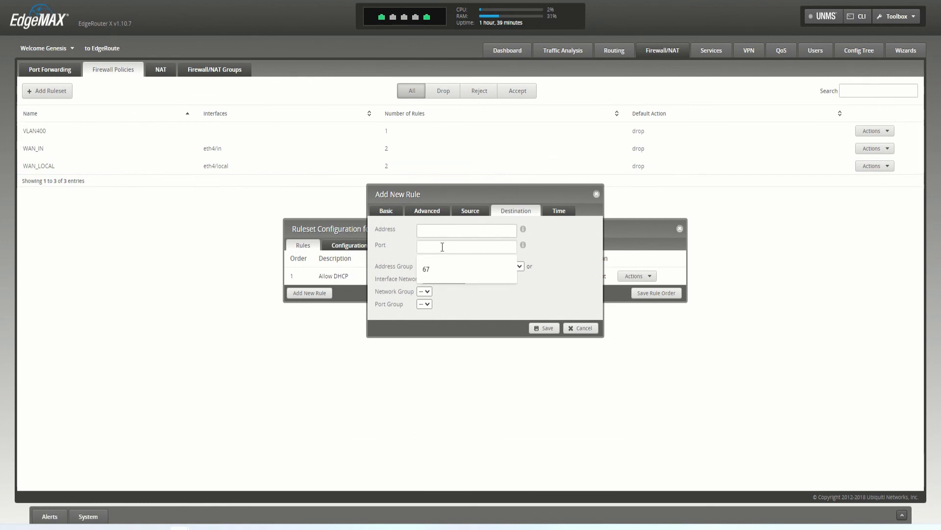
{"action": "type", "text": "53"}
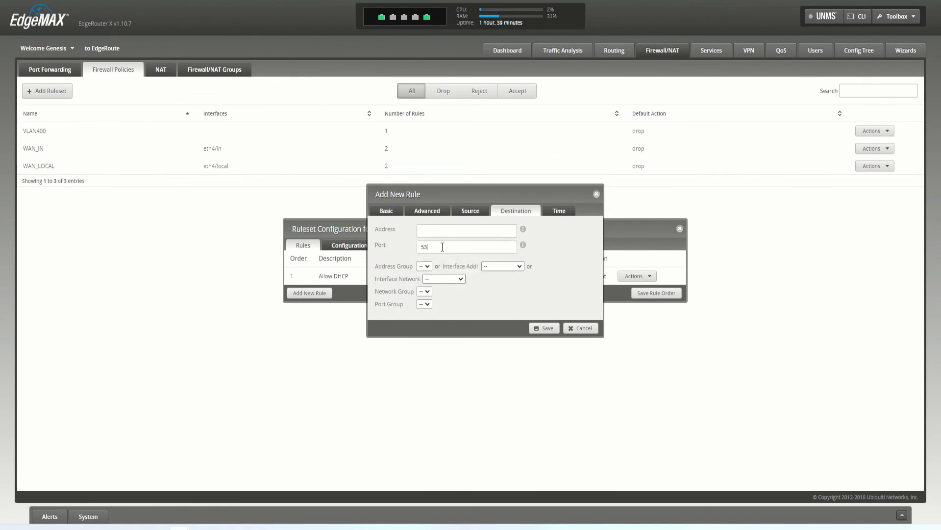
{"action": "left_click", "coordinate": [535, 327]}
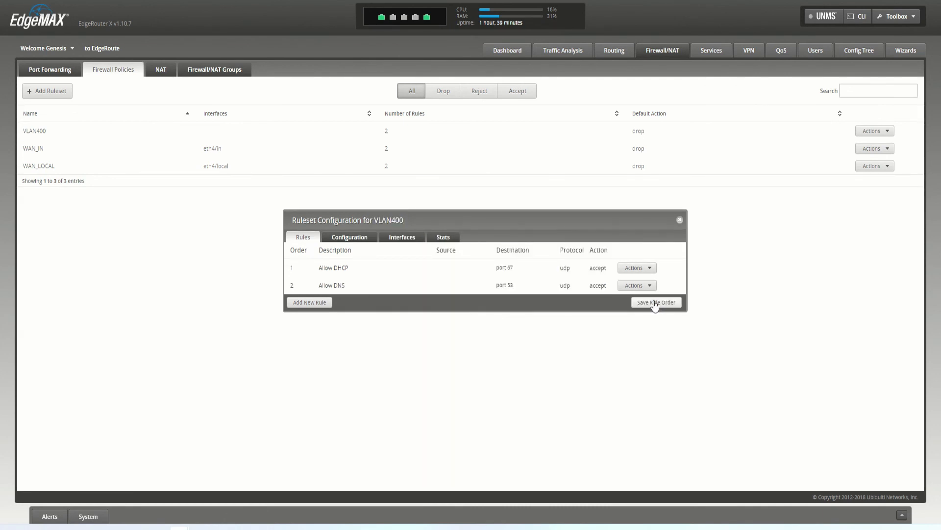
{"action": "left_click", "coordinate": [680, 221]}
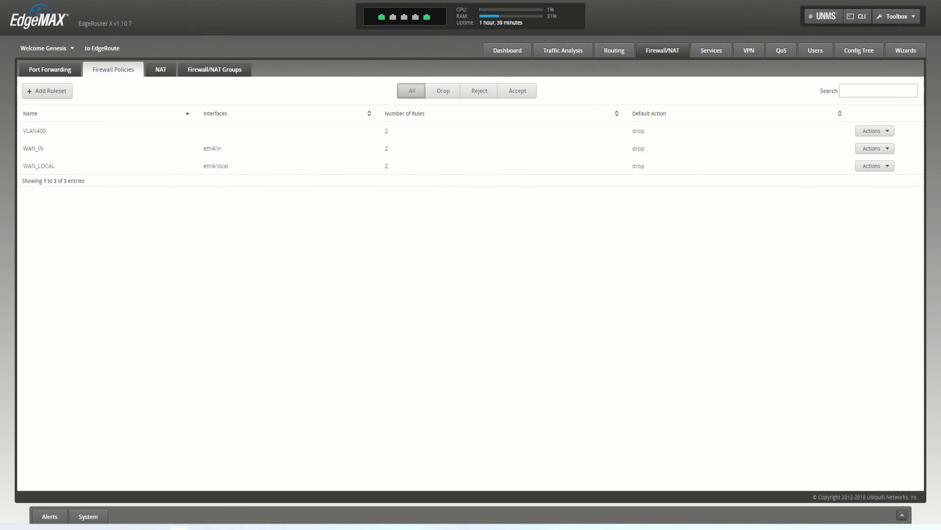
Assign the VLAN400 ruleset to interface switch0.400 with direction local, save the ruleset, and close its configuration.
{"action": "mouse_move", "coordinate": [46, 131]}
{"action": "left_mouse_down"}
{"action": "mouse_move", "coordinate": [26, 131]}
{"action": "mouse_move", "coordinate": [47, 130]}
{"action": "left_mouse_up"}
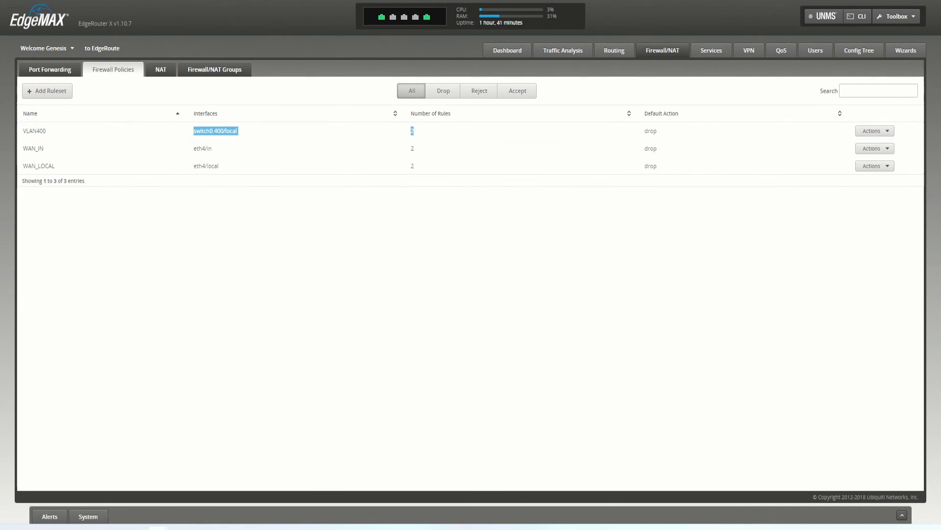
{"action": "left_click", "coordinate": [877, 131]}
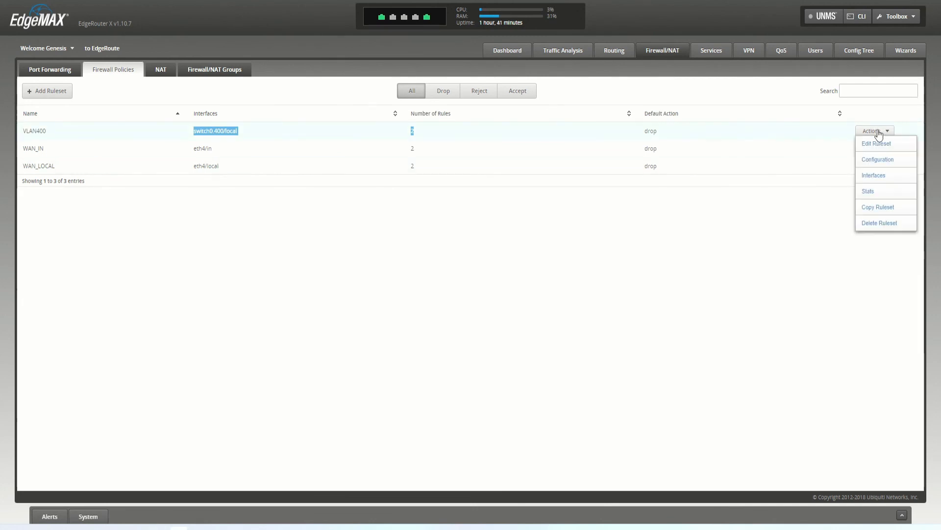
{"action": "left_click", "coordinate": [889, 166]}
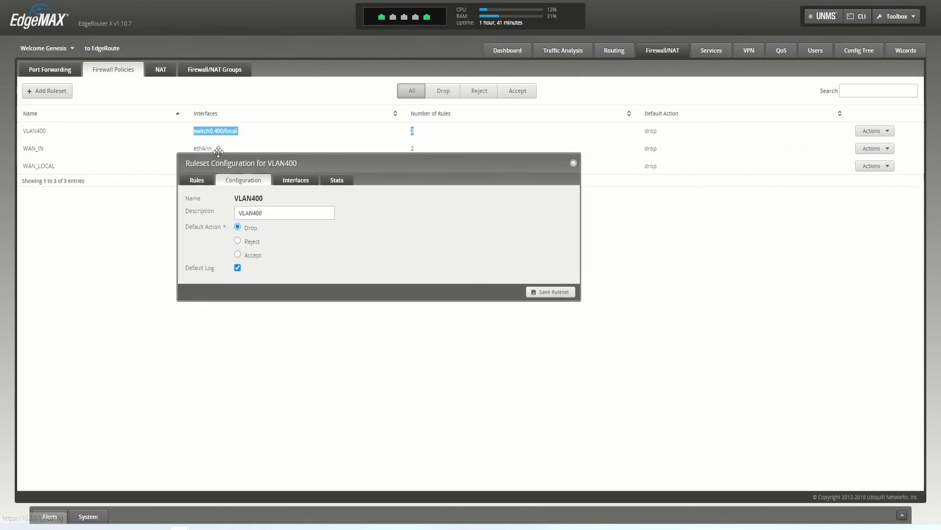
{"action": "left_click", "coordinate": [220, 164]}
{"action": "left_click", "coordinate": [181, 182]}
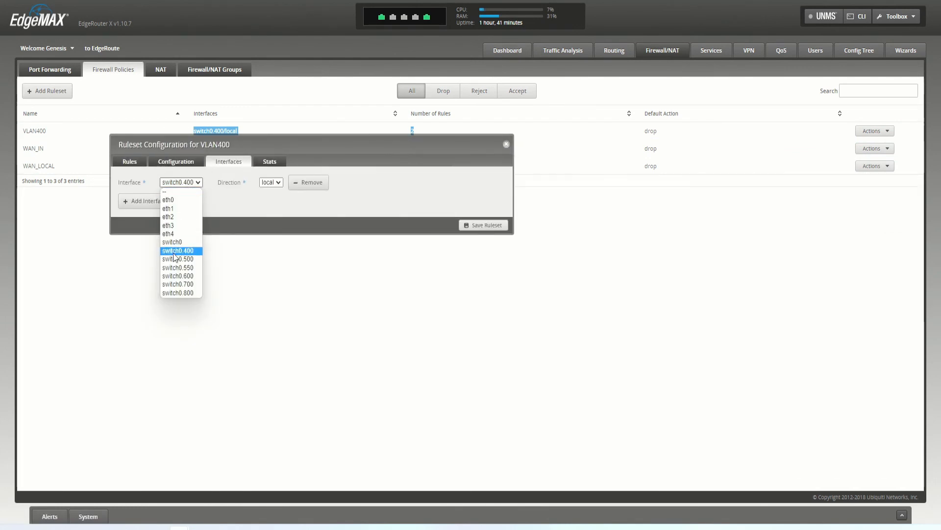
{"action": "left_click", "coordinate": [184, 255]}
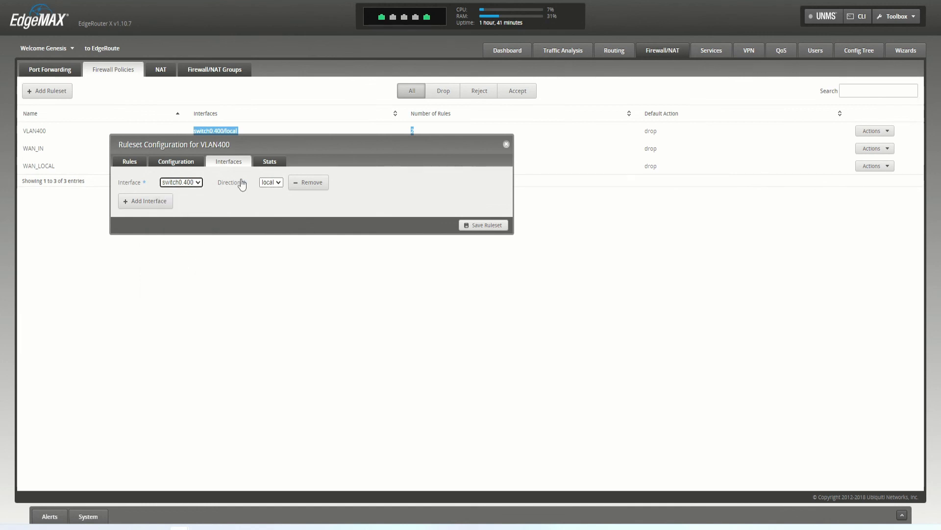
{"action": "left_click", "coordinate": [491, 226]}
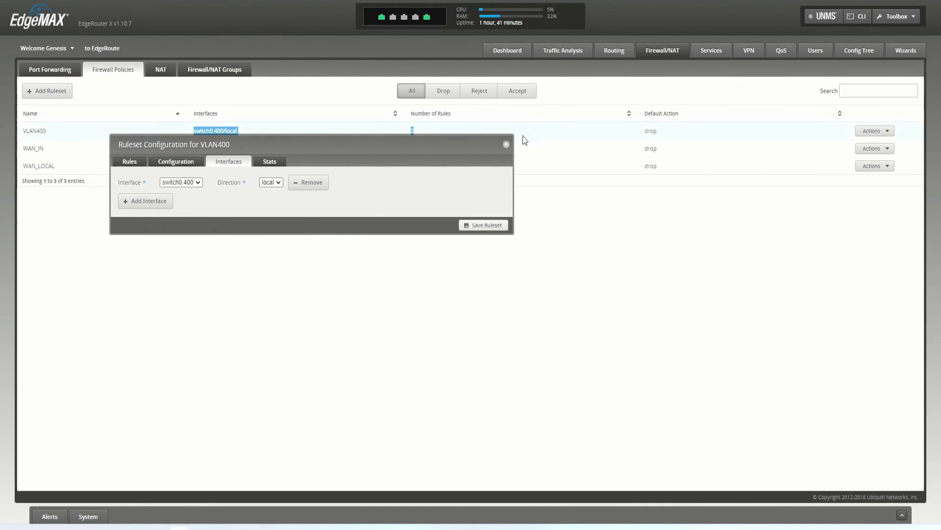
{"action": "left_click", "coordinate": [507, 145]}
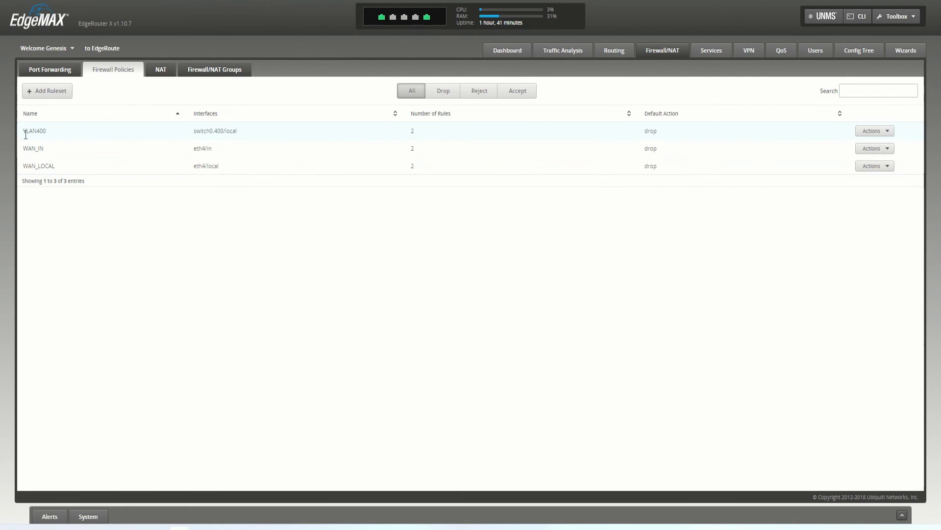
Examine the VLAN400 entry's name, interface assignment, rule count and default action in the firewall policies list.
{"action": "left_click_drag", "start_coordinate": [22, 132], "coordinate": [663, 133]}
{"action": "left_click", "coordinate": [584, 175]}
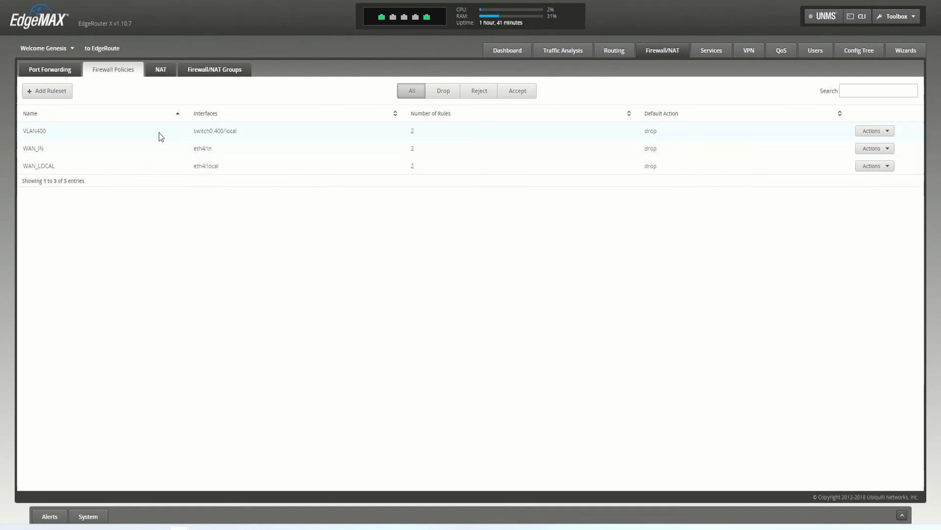
{"action": "left_click_drag", "start_coordinate": [22, 130], "coordinate": [50, 133]}
{"action": "left_click_drag", "start_coordinate": [195, 131], "coordinate": [242, 131]}
{"action": "left_click", "coordinate": [24, 131]}
{"action": "left_click_drag", "start_coordinate": [24, 132], "coordinate": [55, 132]}
{"action": "left_click_drag", "start_coordinate": [193, 131], "coordinate": [246, 130]}
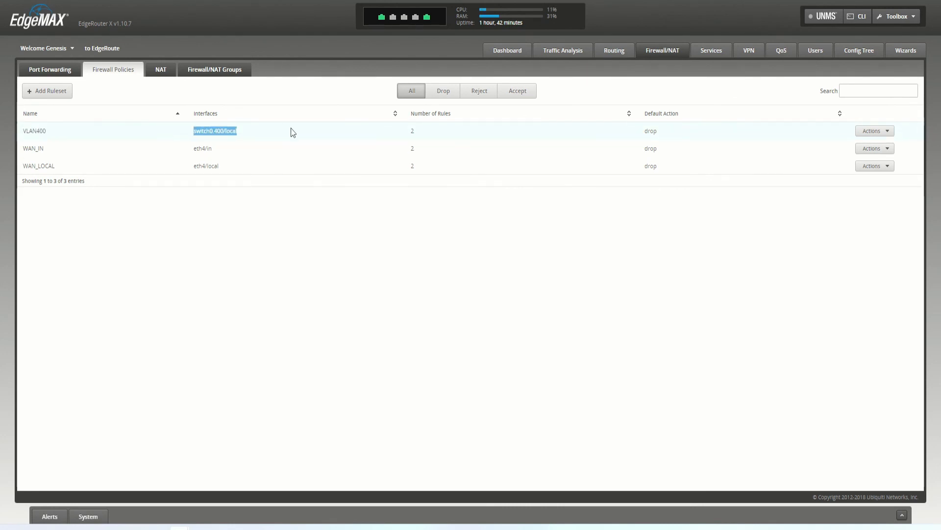
{"action": "left_click_drag", "start_coordinate": [434, 129], "coordinate": [37, 131]}
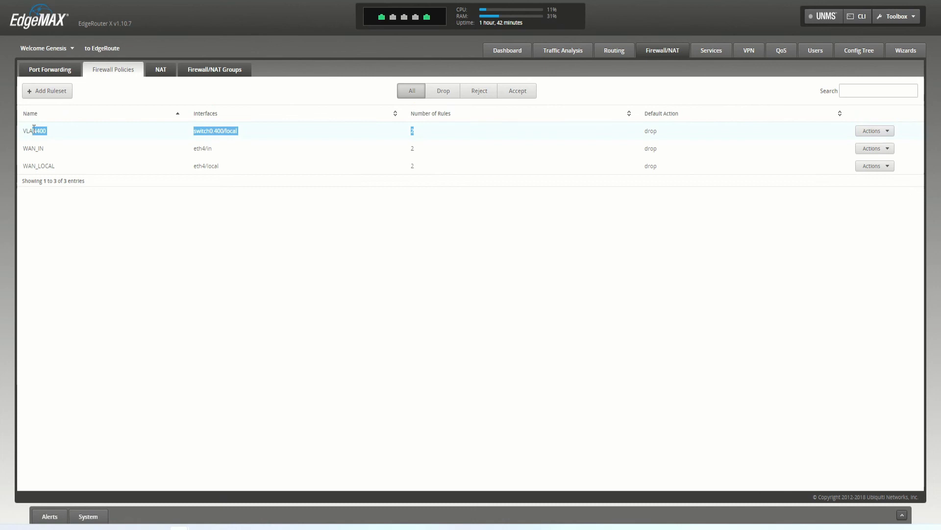